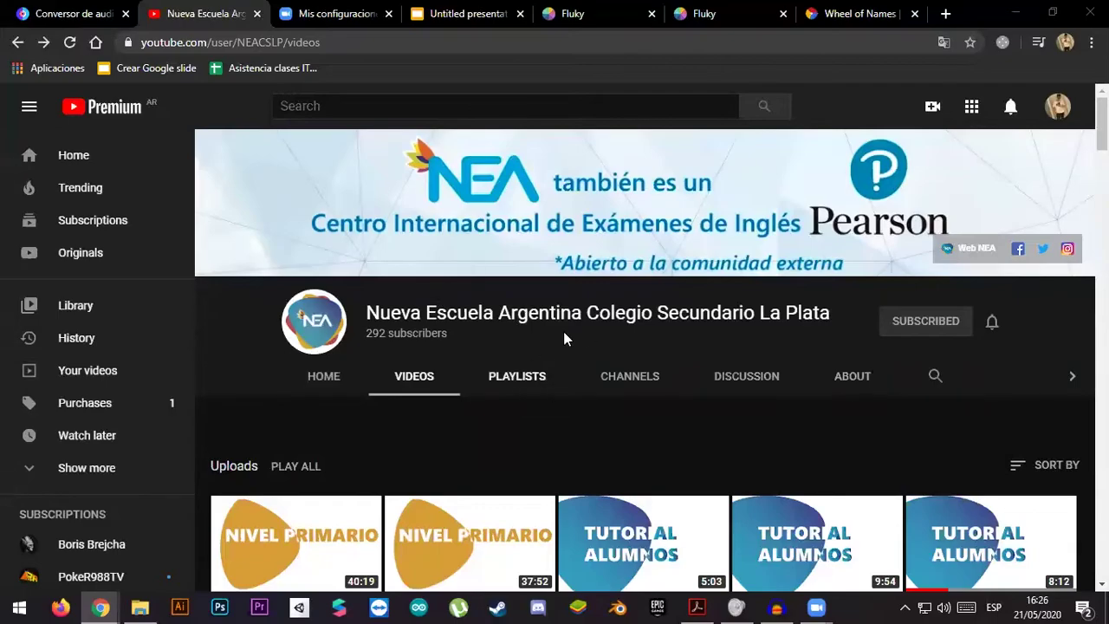
# - Look through the uploaded videos on the Nueva Escuela Argentina YouTube channel
pyautogui.scroll(-6, 646, 345)
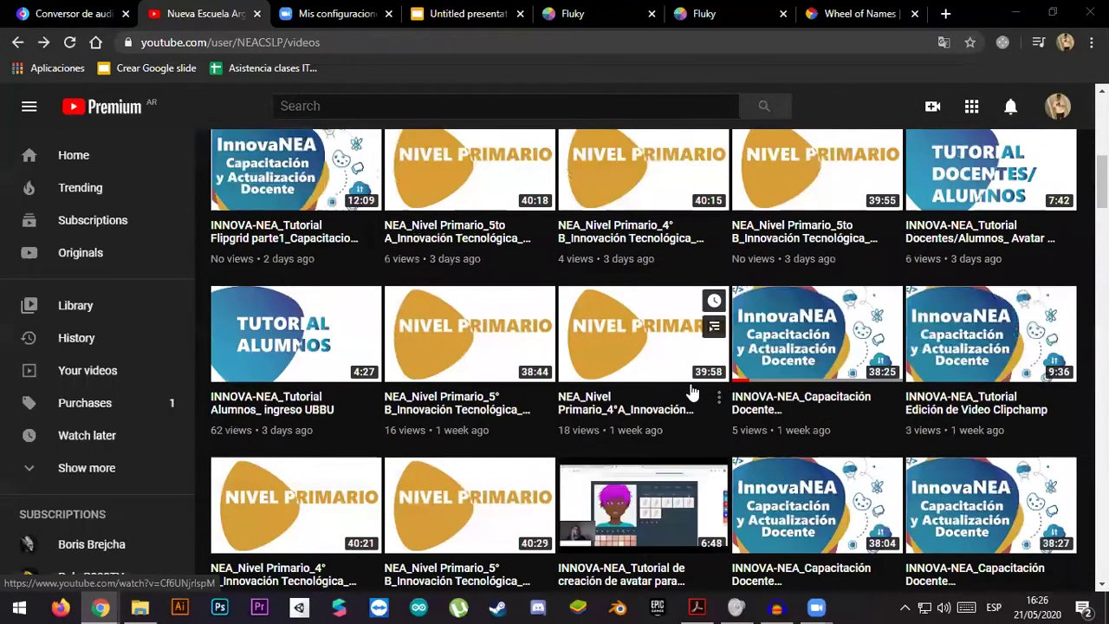
pyautogui.scroll(5, 606, 336)
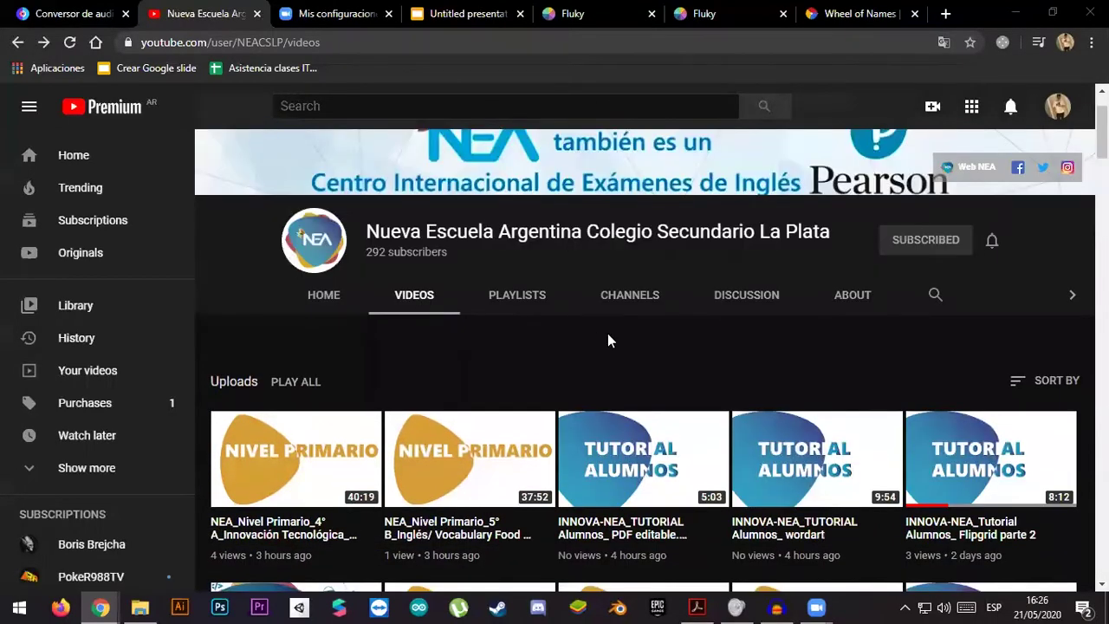
pyautogui.scroll(-4, 757, 393)
pyautogui.scroll(-4, 834, 373)
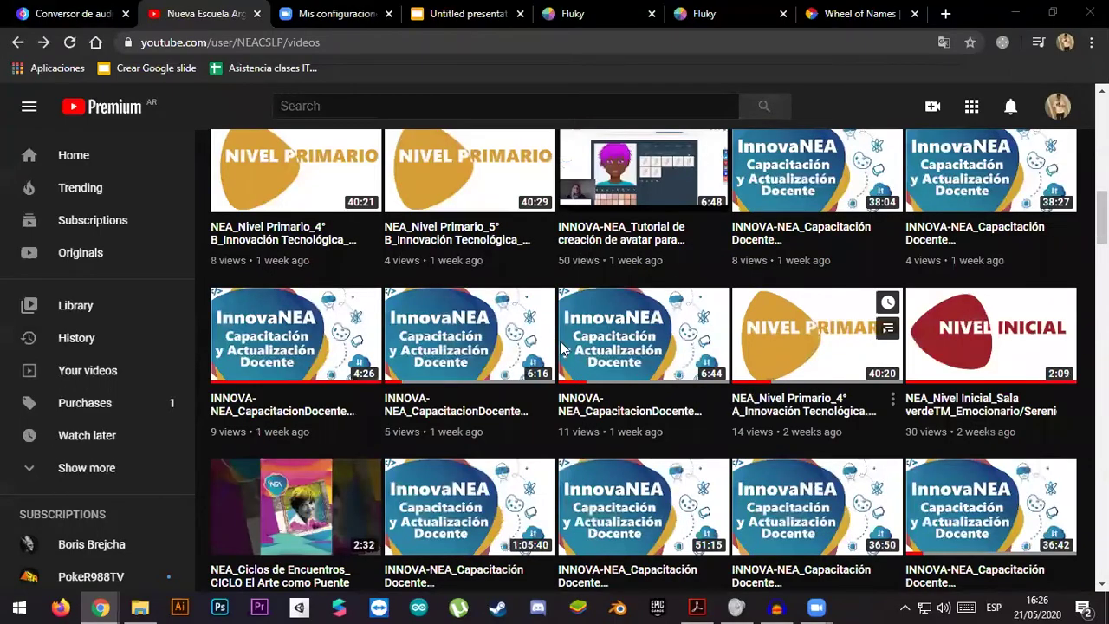
pyautogui.scroll(10, 583, 440)
pyautogui.scroll(-3, 773, 353)
pyautogui.scroll(3, 773, 345)
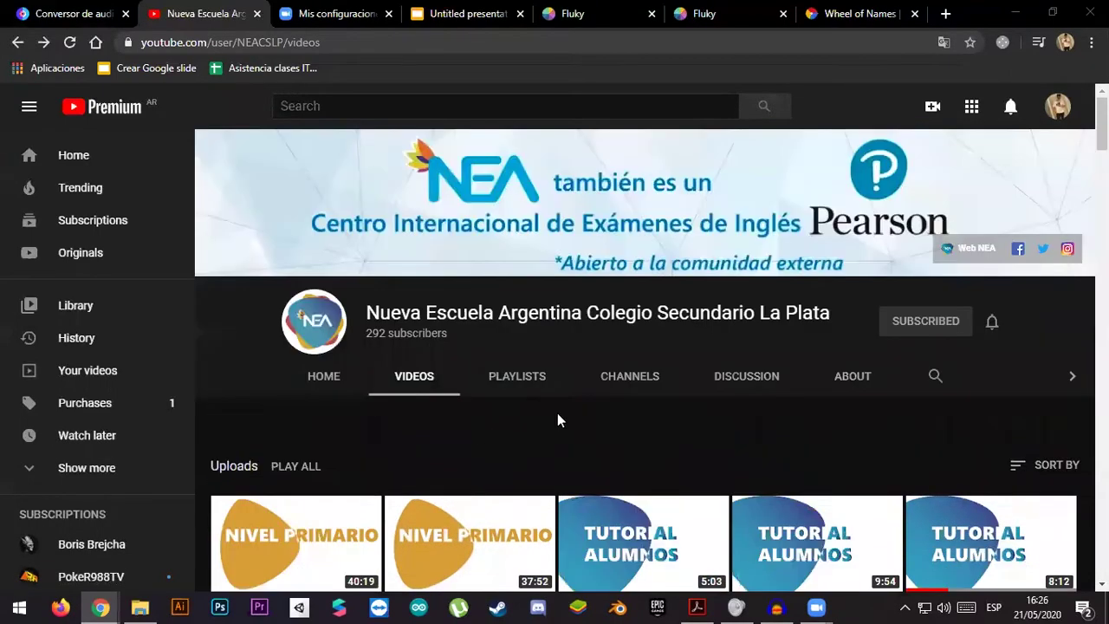
pyautogui.scroll(-1, 644, 364)
# - Switch to Google Slides, leave the untitled presentation and open the Q&A presentation from the recent files
pyautogui.click(463, 14)
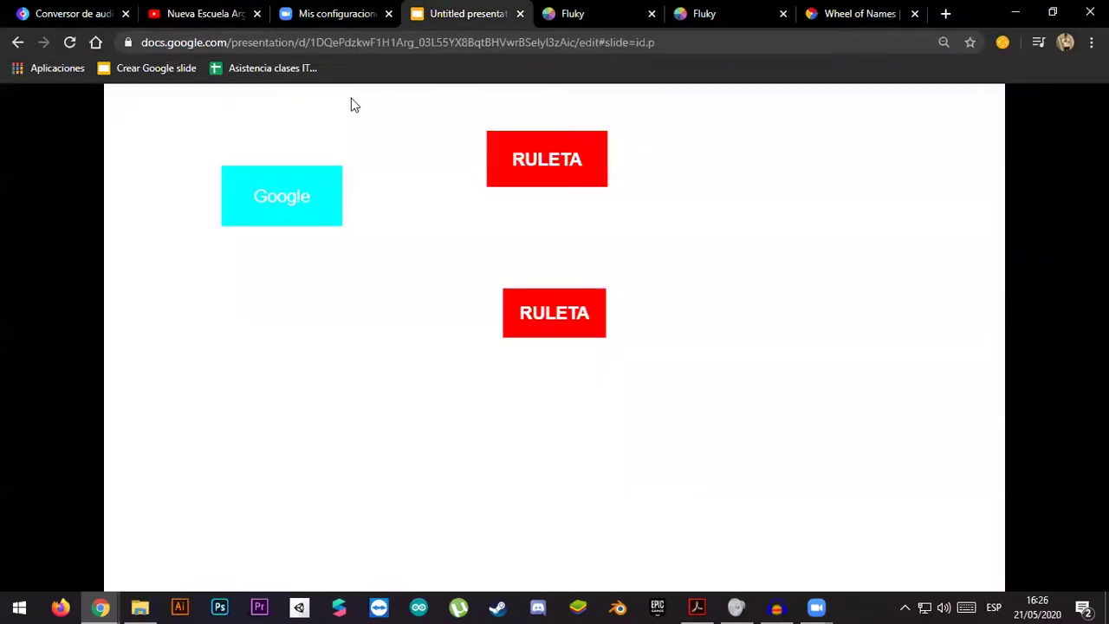
pyautogui.press('Escape')
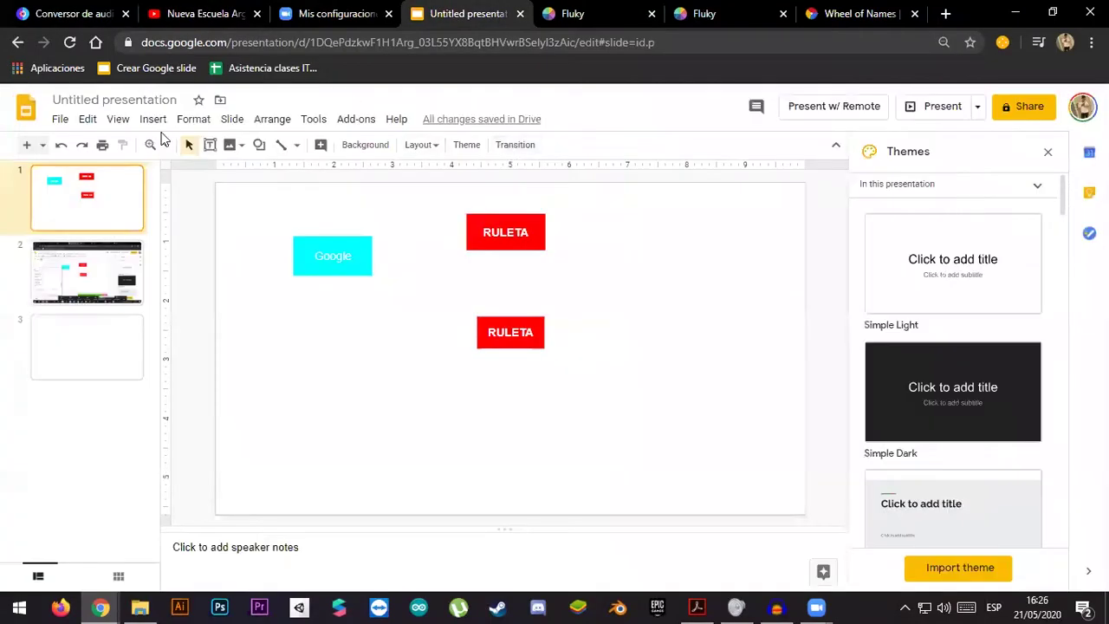
pyautogui.click(26, 108)
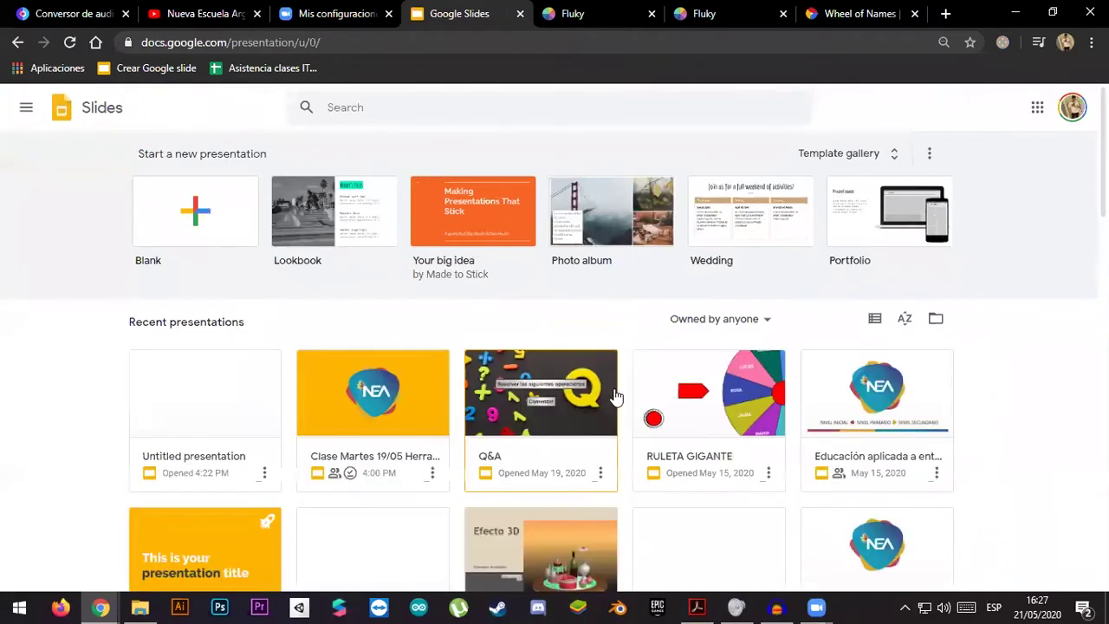
pyautogui.scroll(-1, 599, 394)
pyautogui.click(534, 331)
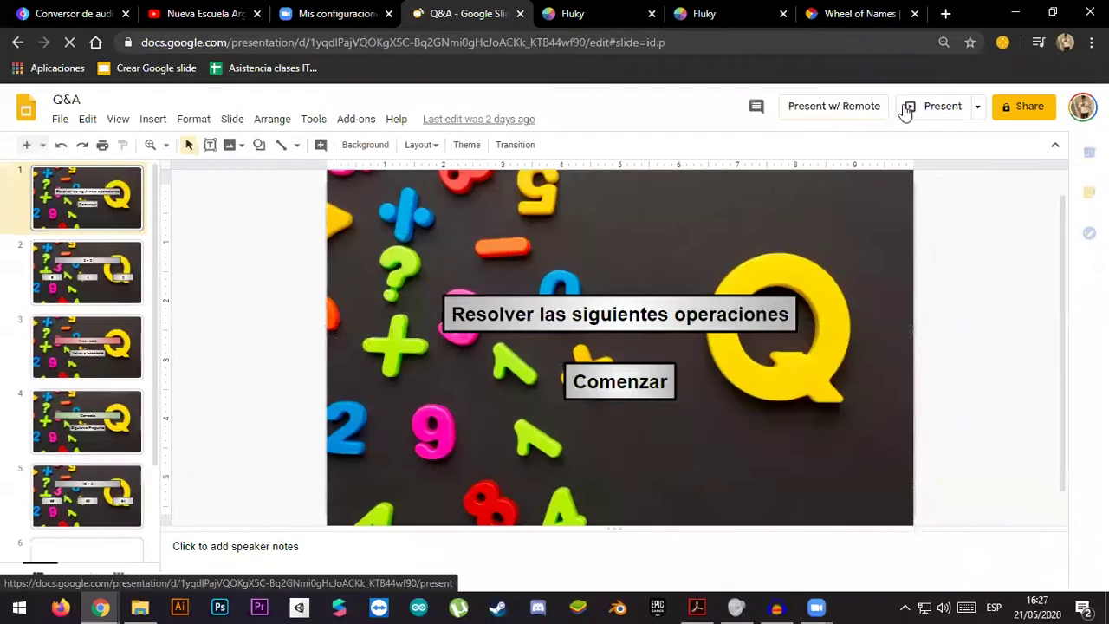
# - Present the Q&A quiz up to its 2 + 2 question, exit the slideshow and return to the YouTube channel's uploads
pyautogui.click(936, 105)
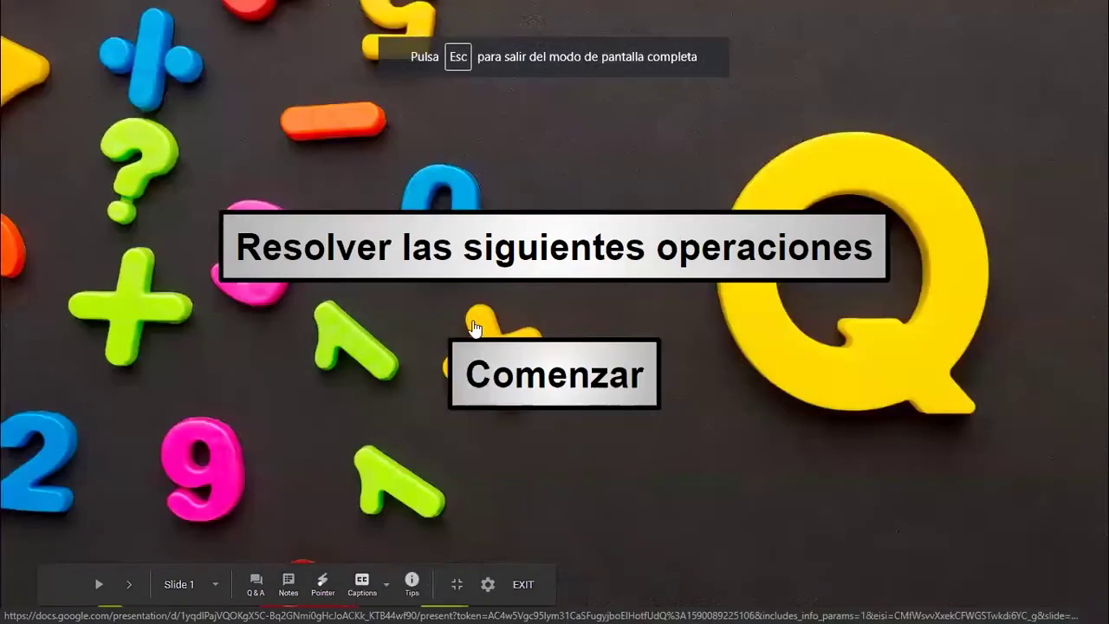
pyautogui.click(474, 329)
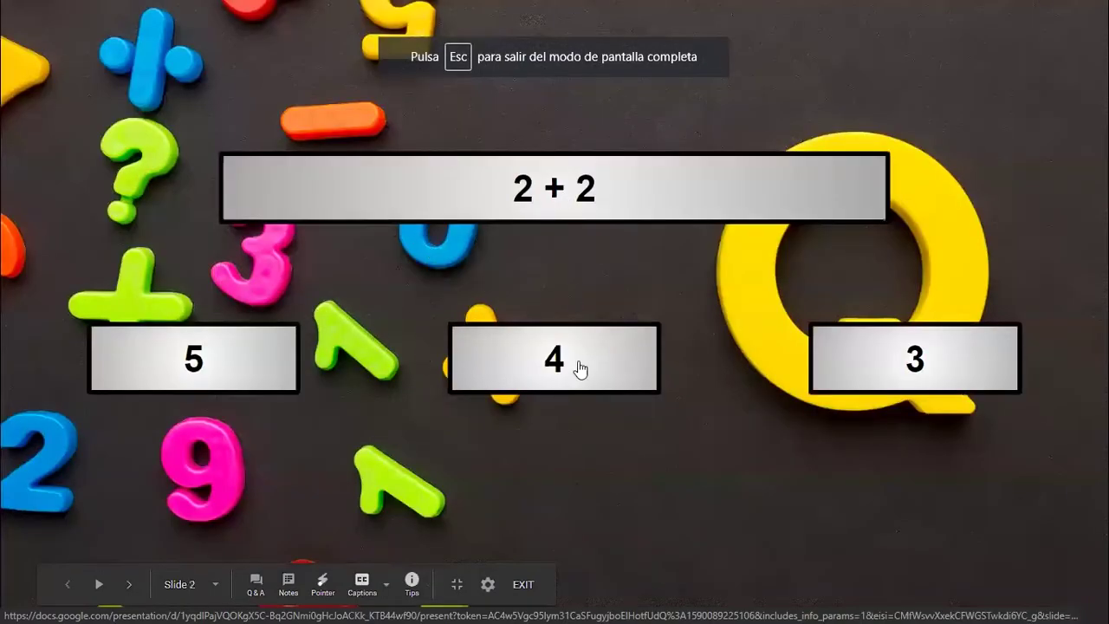
pyautogui.click(539, 563)
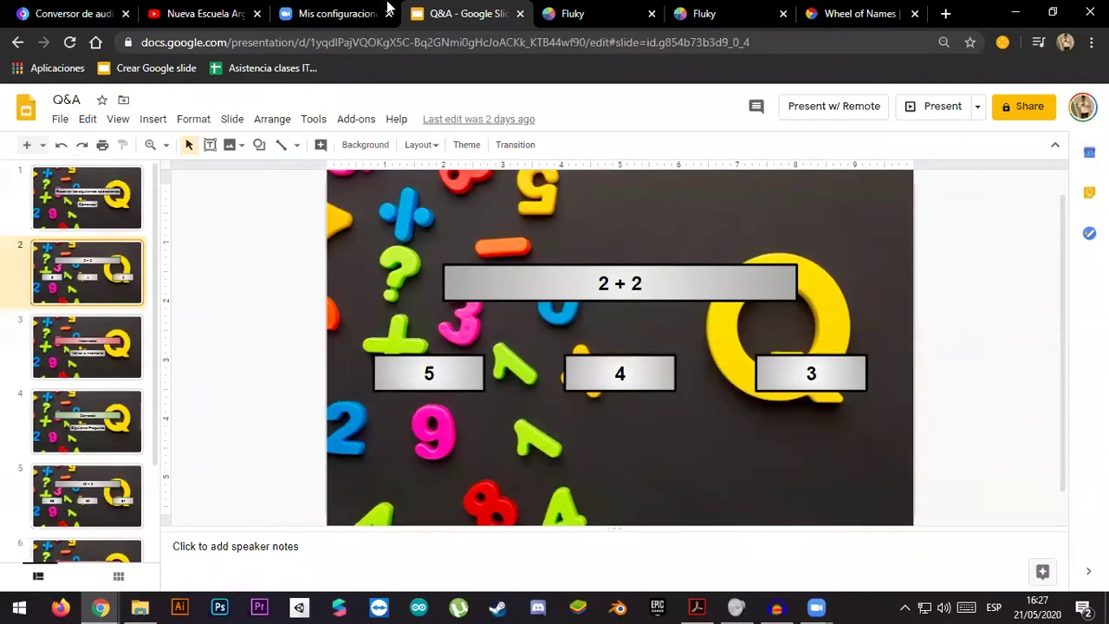
pyautogui.click(206, 13)
pyautogui.scroll(-2, 784, 330)
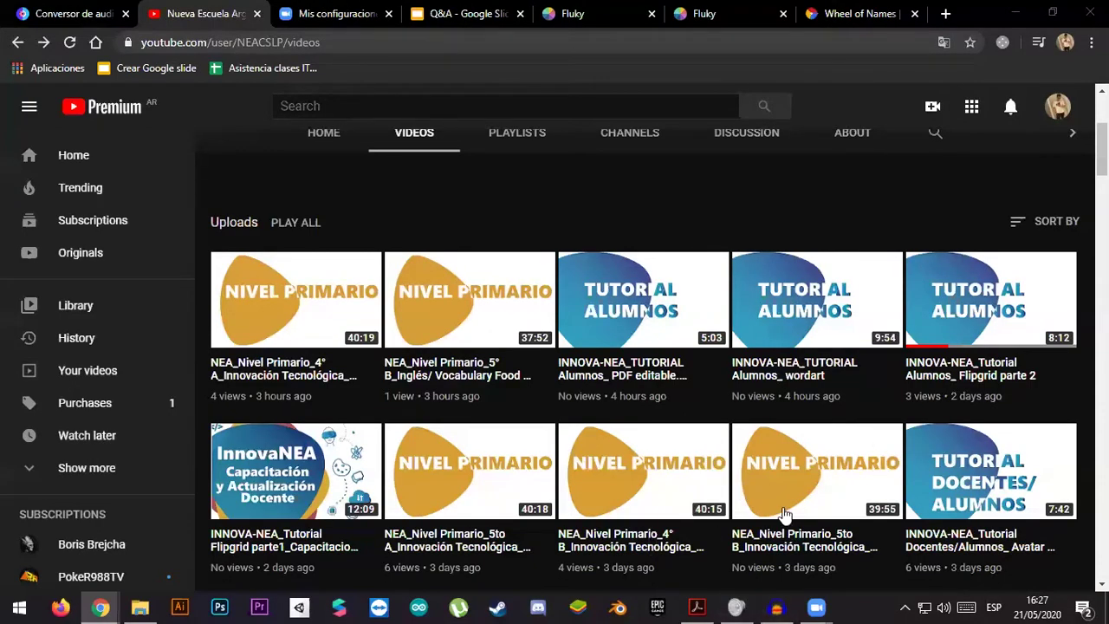
# - Switch to Audacity and delete all the audio from both existing tracks
pyautogui.click(766, 606)
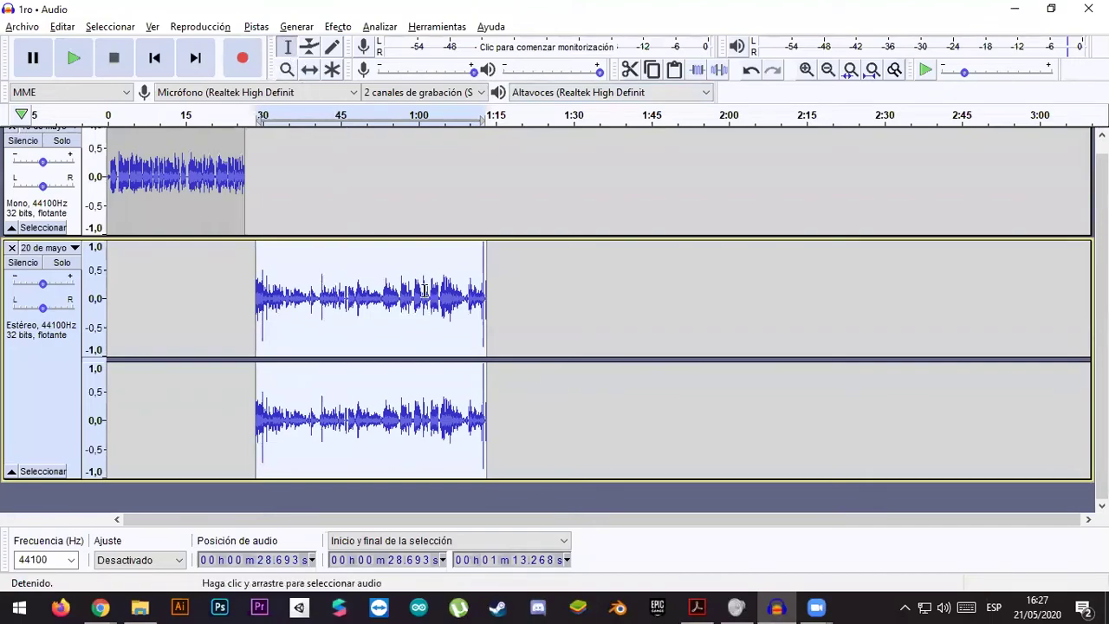
pyautogui.moveTo(609, 419); pyautogui.dragTo(15, 134)
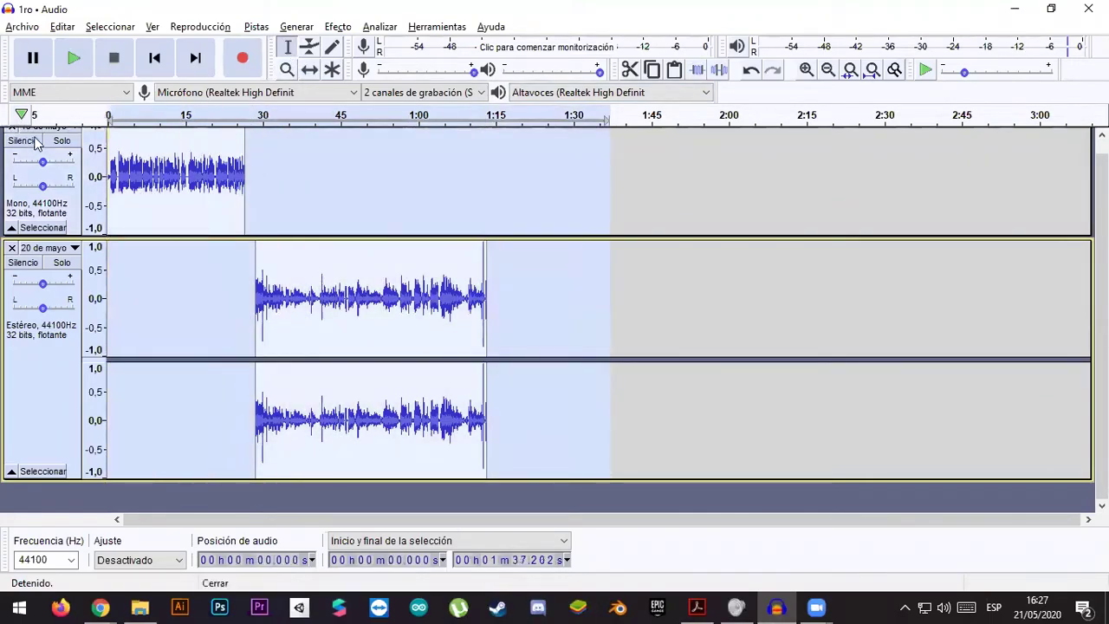
pyautogui.press('Delete')
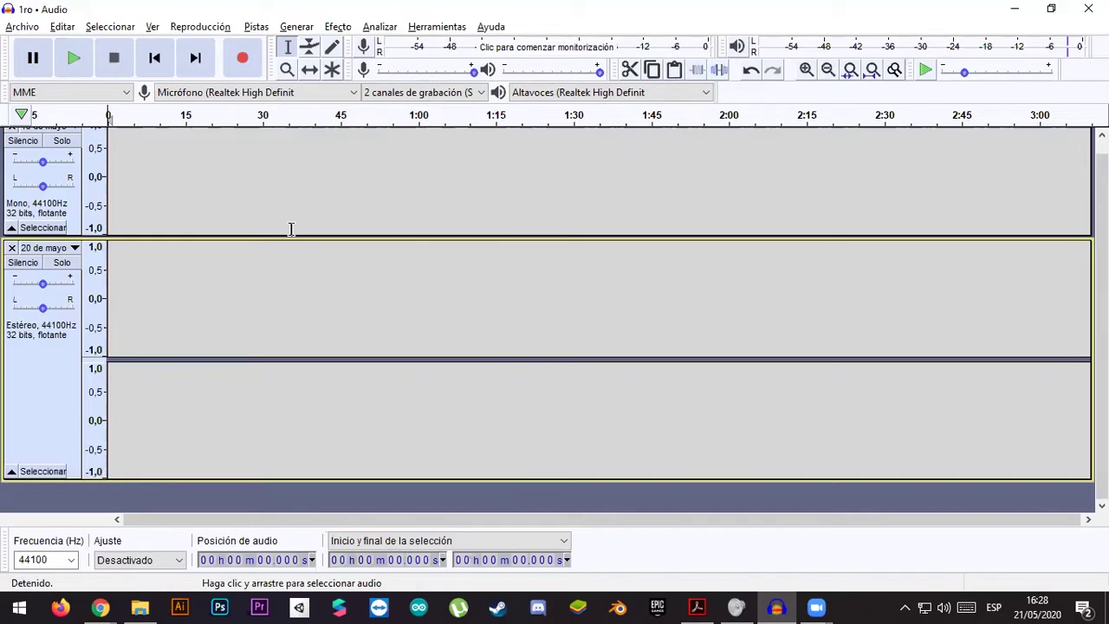
# - Switch to the Chrome browser, search for audacity in a new tab and open the official audacityteam.org site
pyautogui.moveTo(101, 607)
pyautogui.click(294, 542)
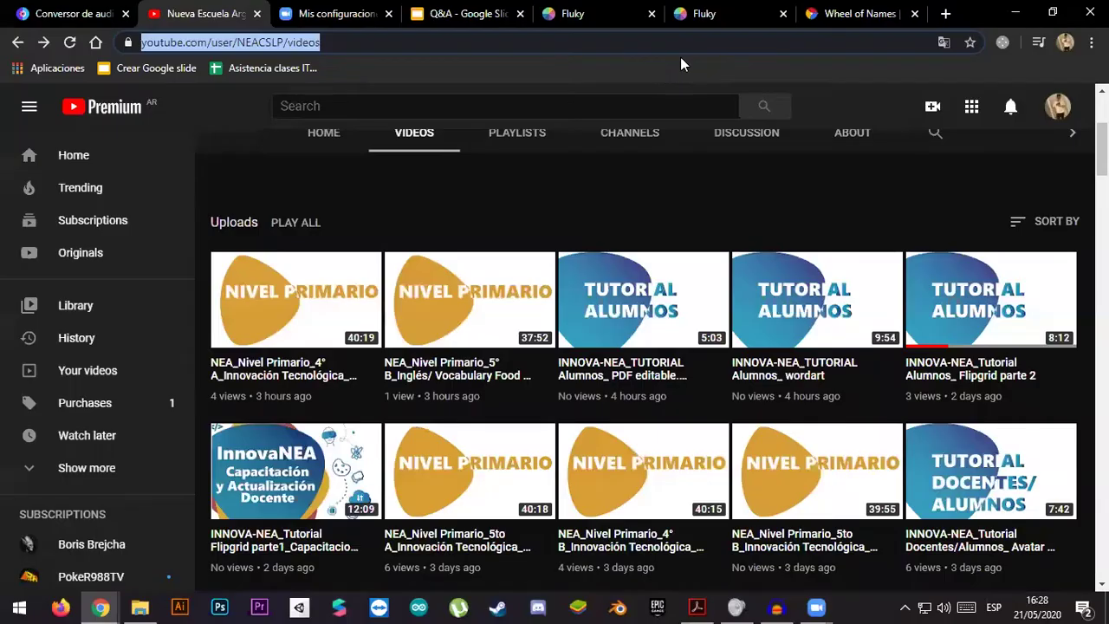
pyautogui.hotkey('ctrl', 't')
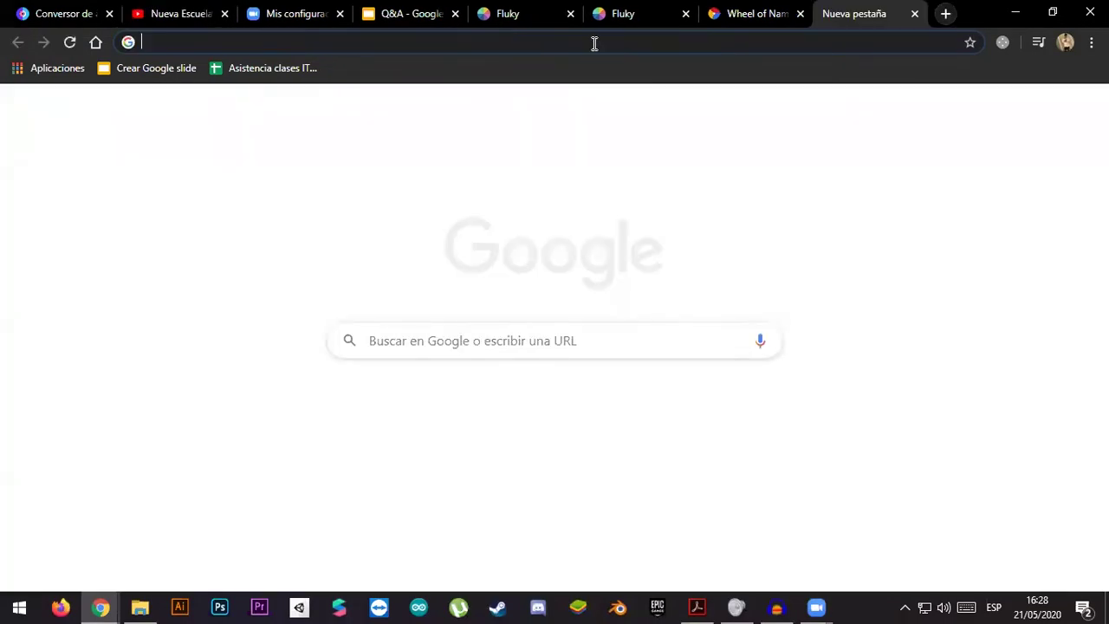
pyautogui.write('audac')
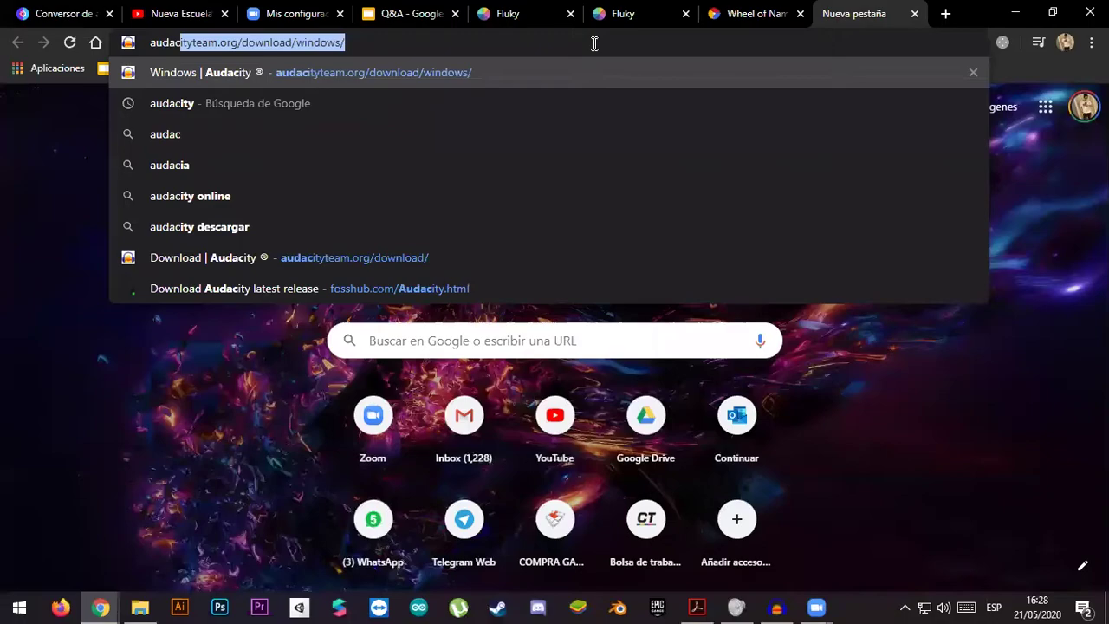
pyautogui.press('Down')
pyautogui.press('Return')
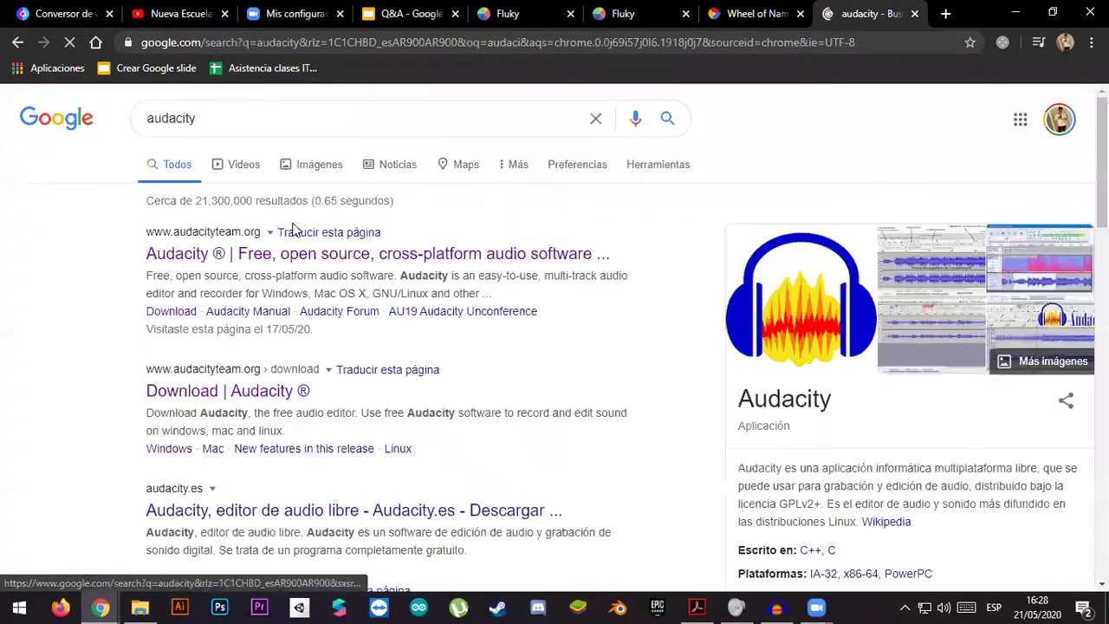
pyautogui.click(149, 254)
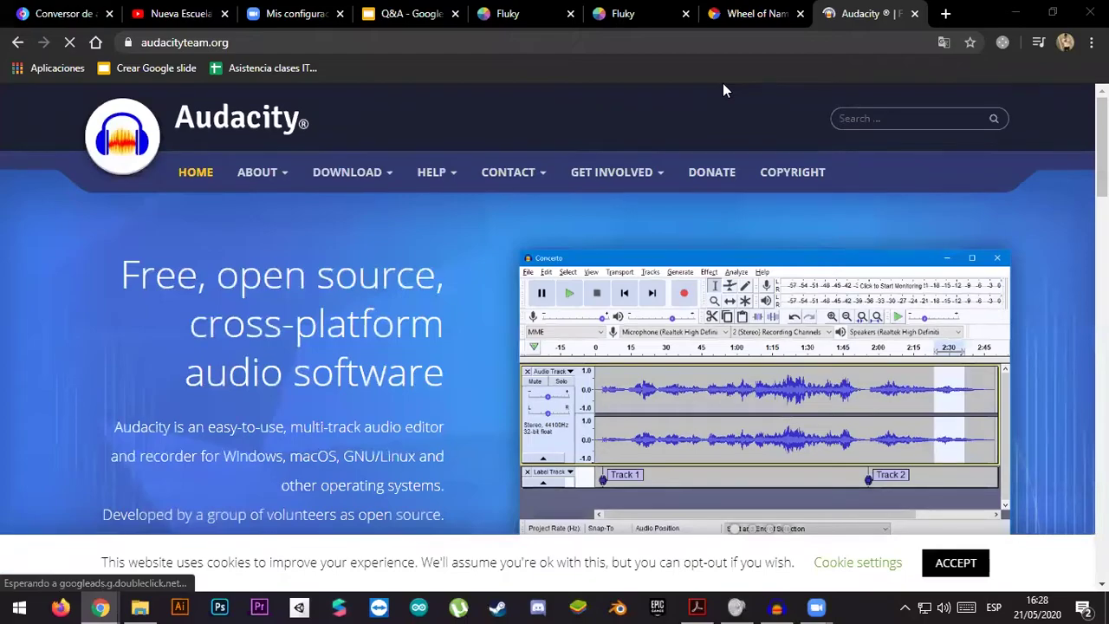
# - Look over the Audacity home page and its download section, and return to the Audacity project
pyautogui.scroll(-6, 470, 152)
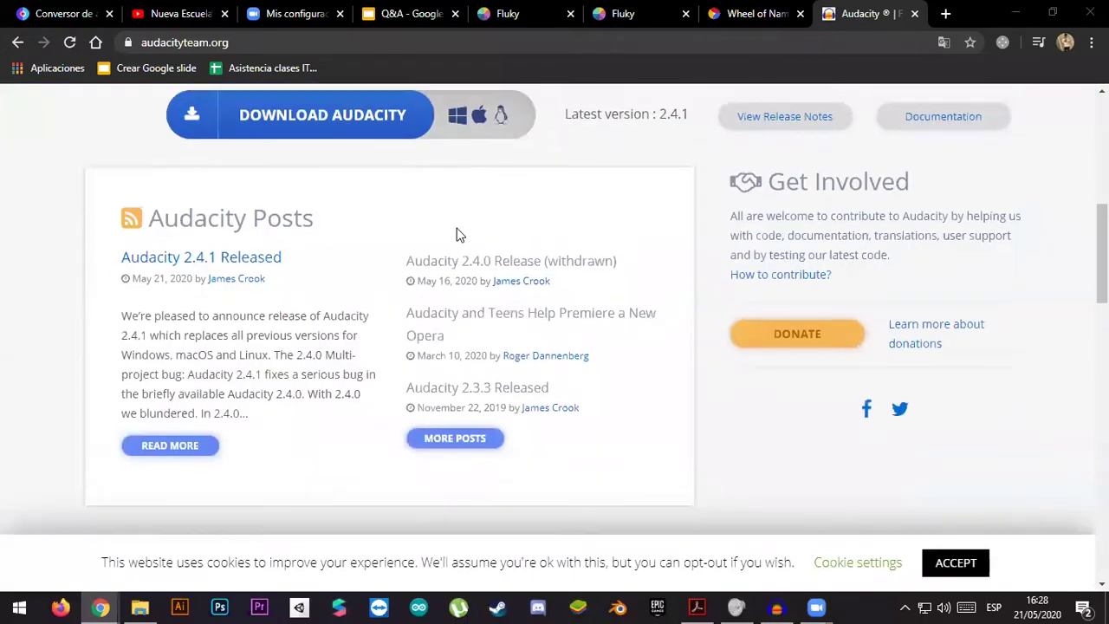
pyautogui.scroll(1, 466, 181)
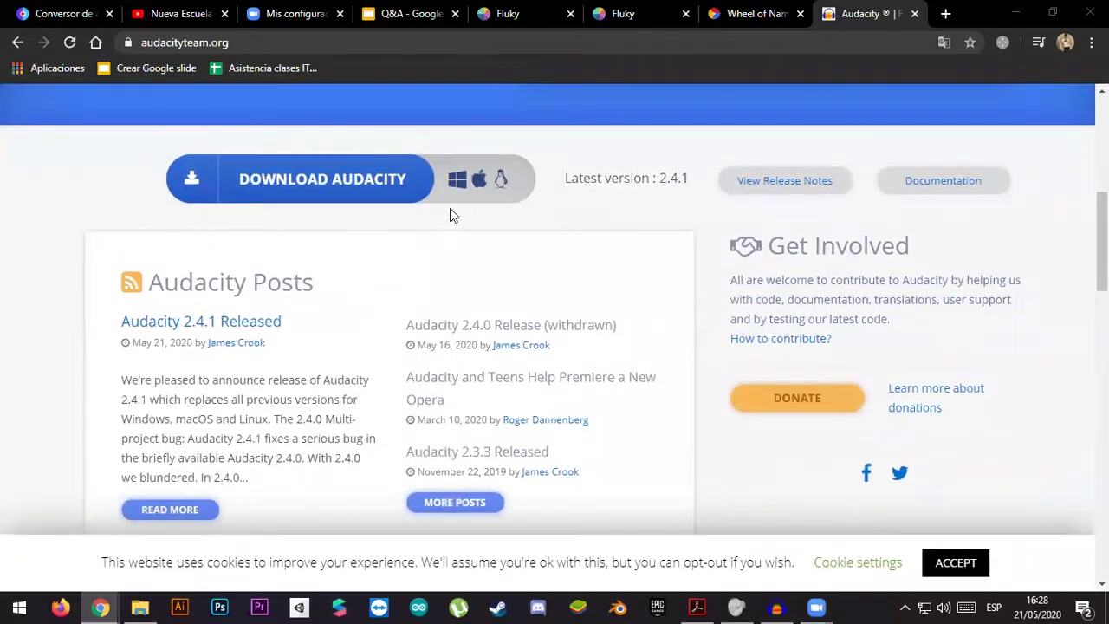
pyautogui.scroll(-2, 465, 278)
pyautogui.scroll(7, 466, 277)
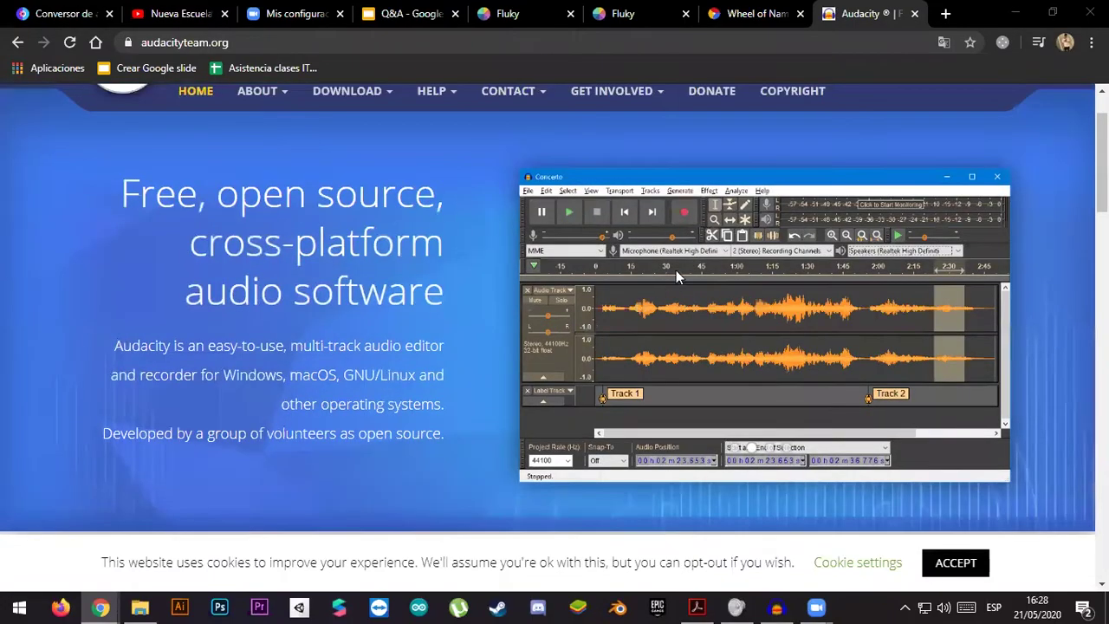
pyautogui.scroll(-1, 676, 276)
pyautogui.scroll(2, 671, 216)
pyautogui.click(1016, 12)
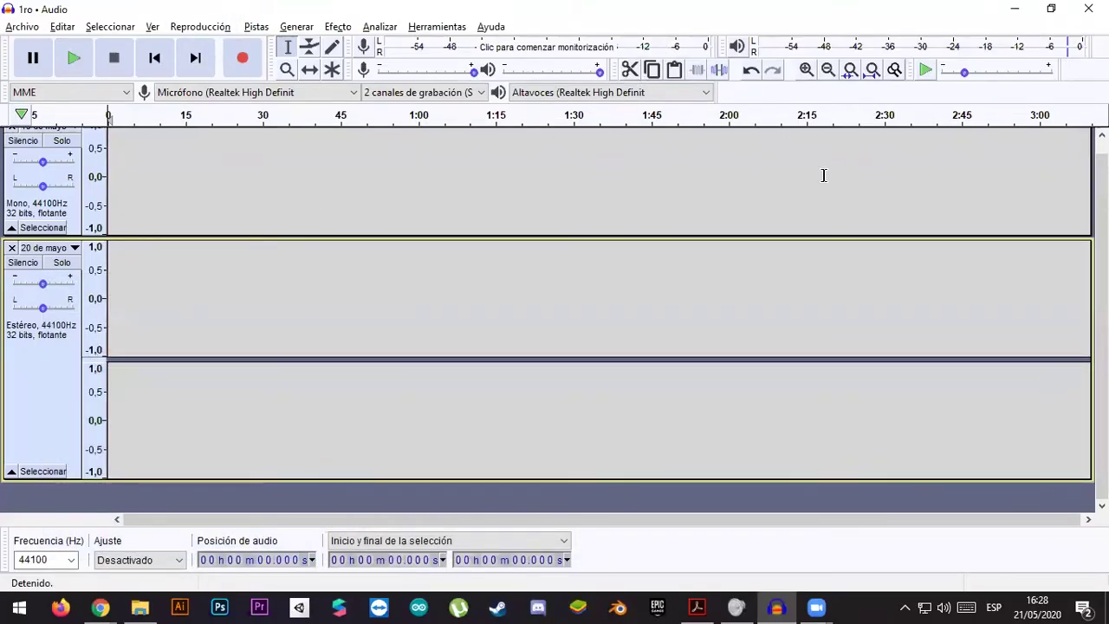
# - Open the audio import dialog and browse to the Audios folder on the desktop
pyautogui.click(26, 29)
pyautogui.click(24, 27)
pyautogui.click(31, 28)
pyautogui.click(38, 24)
pyautogui.click(37, 25)
pyautogui.moveTo(23, 26)
pyautogui.moveTo(106, 169)
pyautogui.click(245, 163)
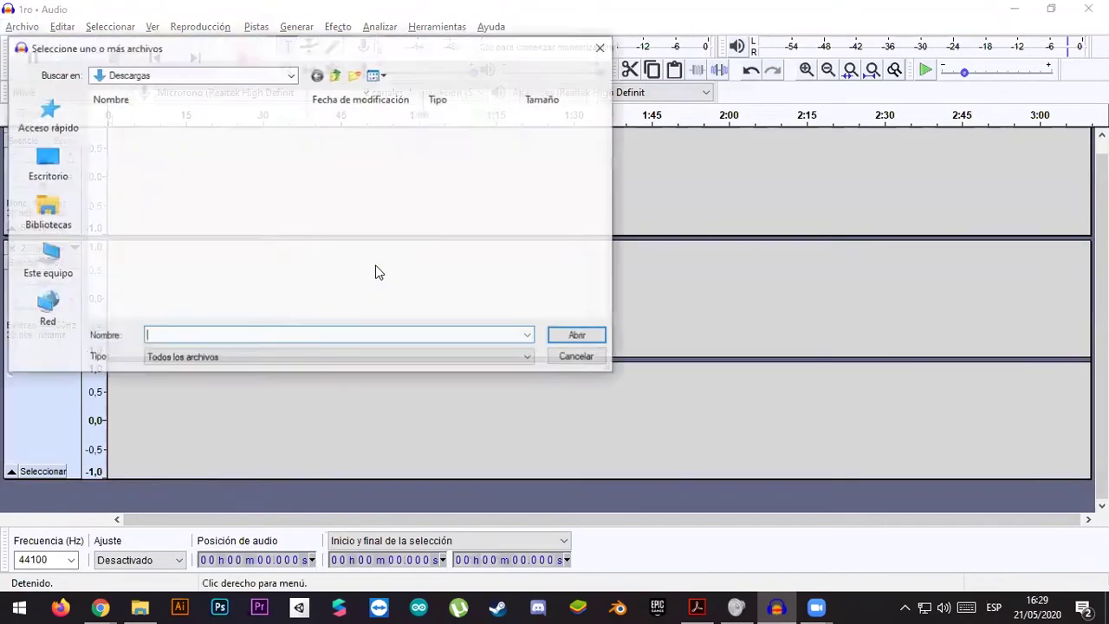
pyautogui.click(45, 164)
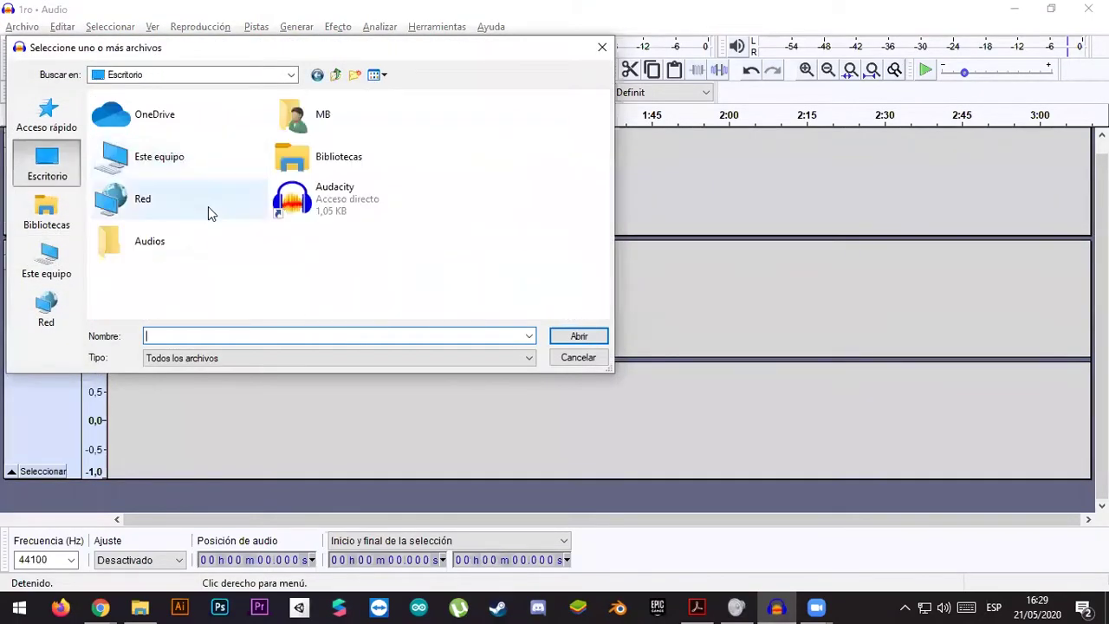
pyautogui.doubleClick(170, 235)
# - Show the audio files in a detailed list, narrow the contributing artists column and sort by name in descending order
pyautogui.moveTo(219, 97); pyautogui.dragTo(290, 111)
pyautogui.click(381, 75)
pyautogui.click(409, 186)
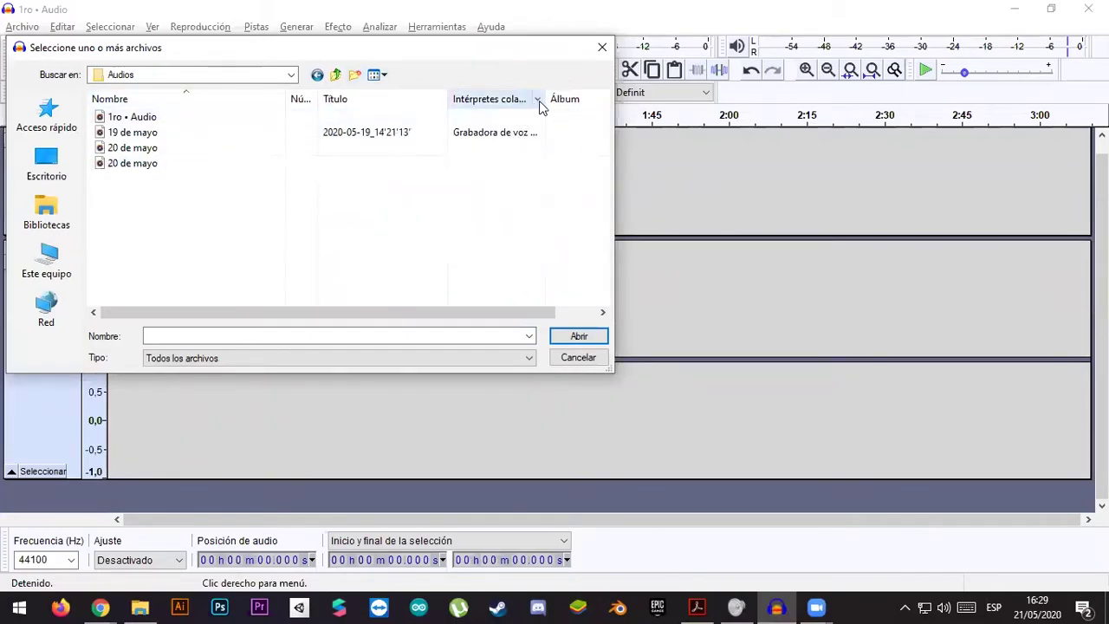
pyautogui.moveTo(548, 100); pyautogui.dragTo(514, 102)
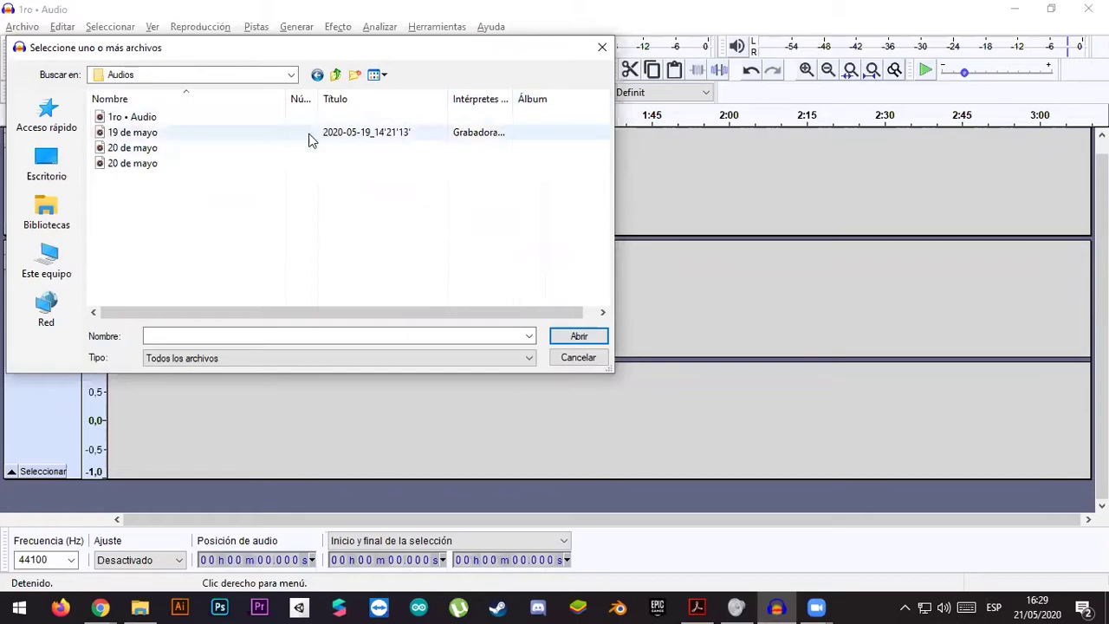
pyautogui.click(186, 102)
# - Import the audio file "19 de mayo" into the project
pyautogui.click(199, 132)
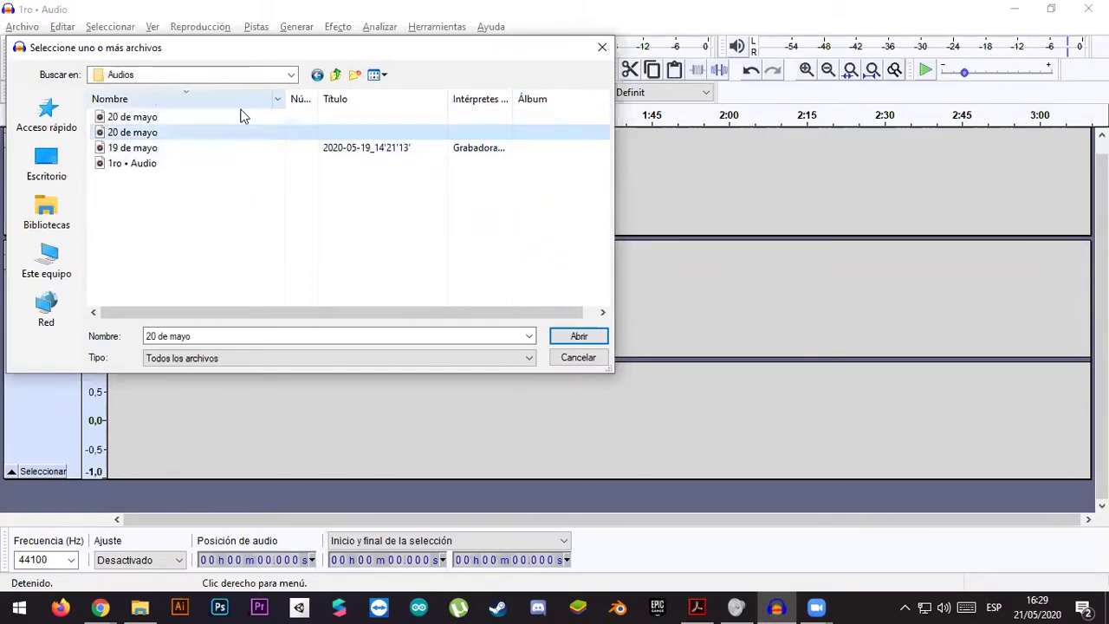
pyautogui.click(143, 147)
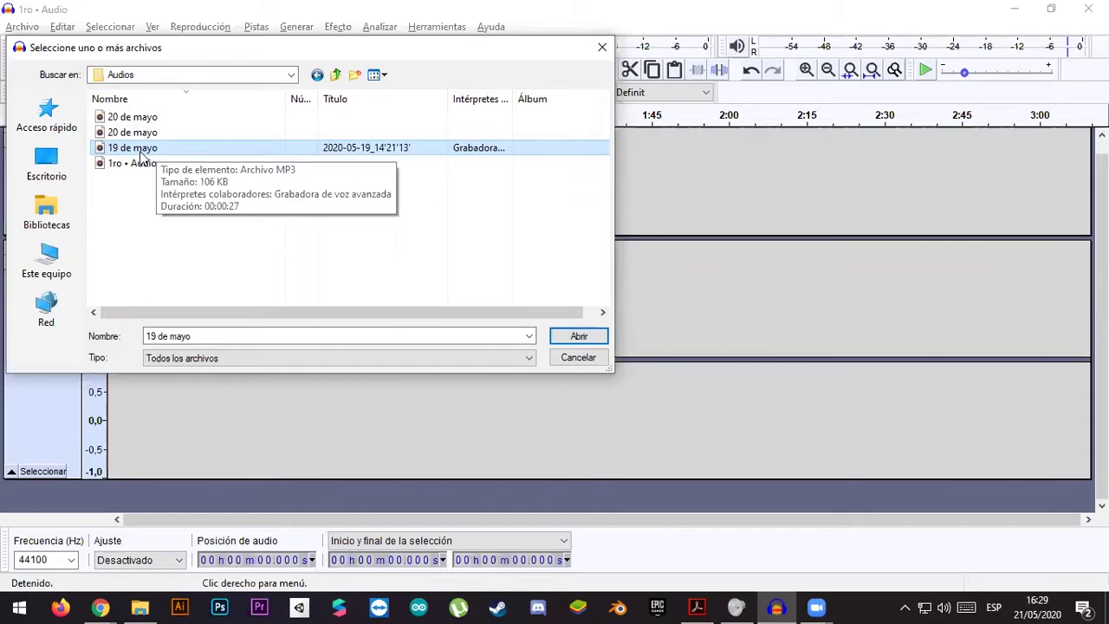
pyautogui.moveTo(123, 139)
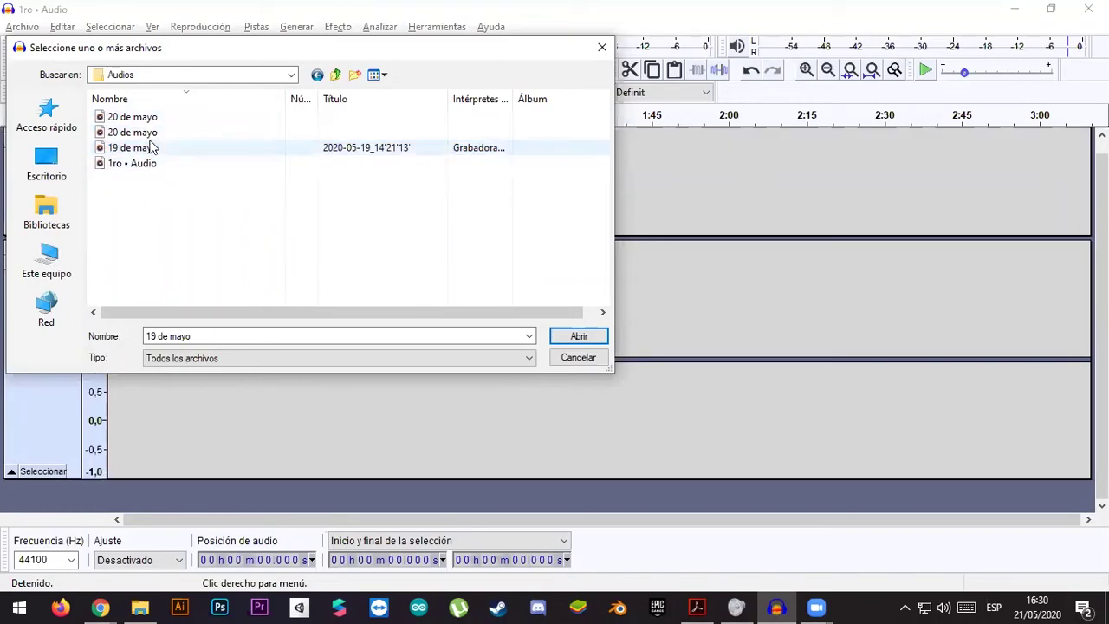
pyautogui.click(576, 336)
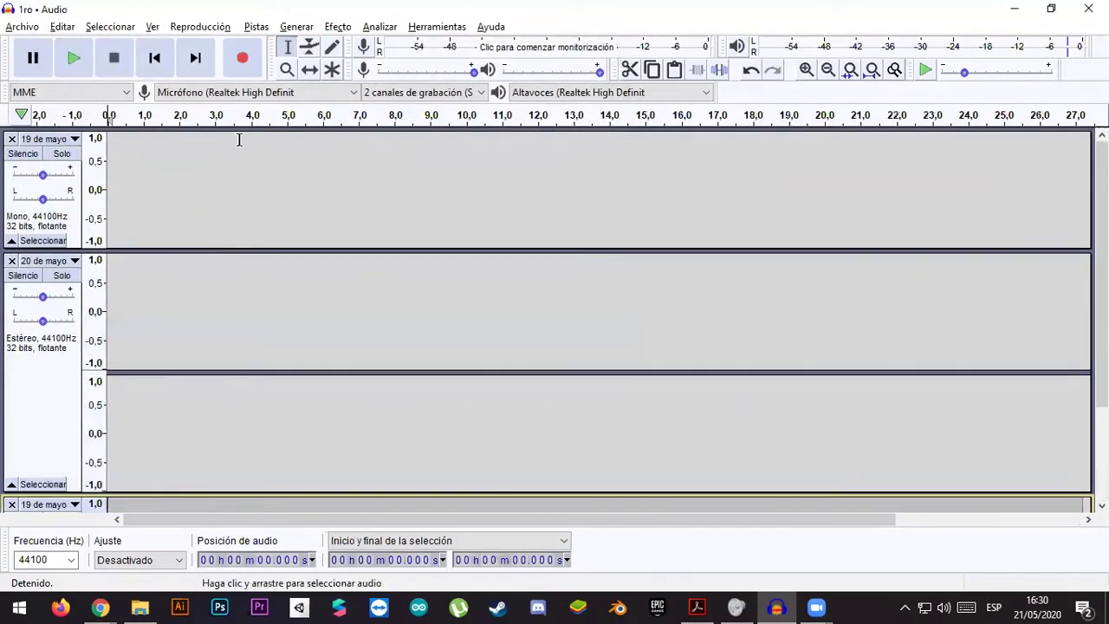
# - Remove the two empty tracks above the imported "19 de mayo" audio
pyautogui.scroll(-3, 282, 287)
pyautogui.scroll(3, 44, 364)
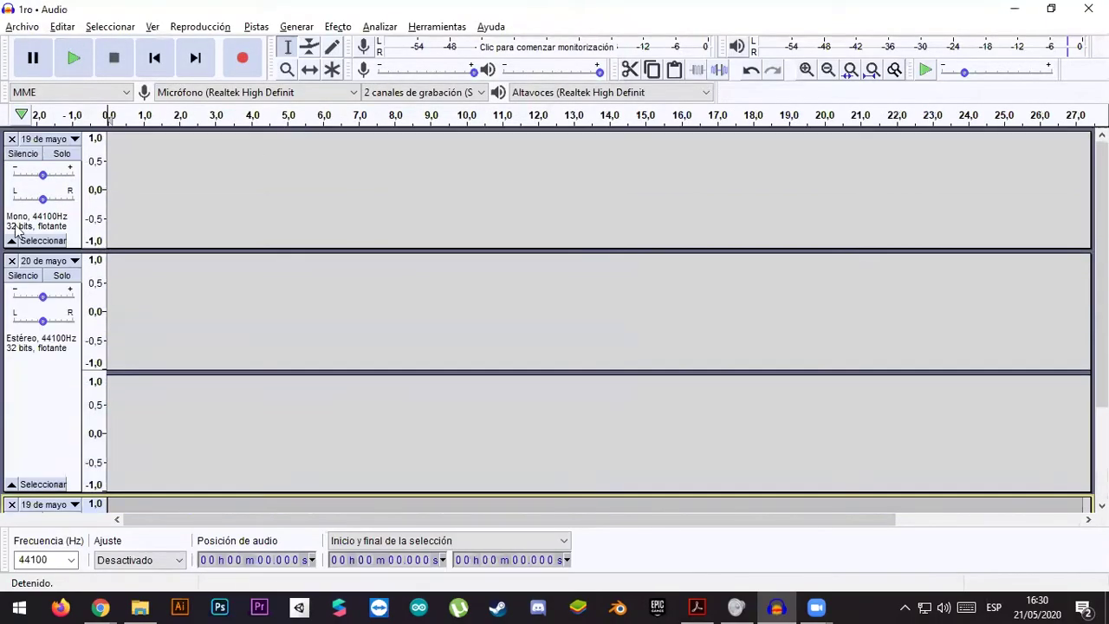
pyautogui.click(11, 139)
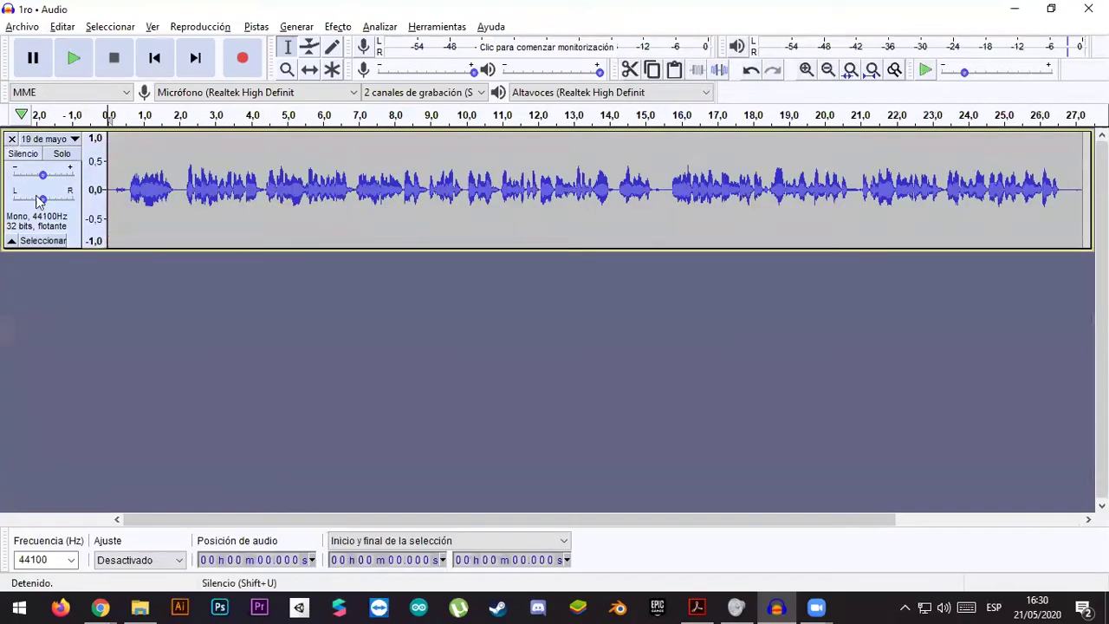
pyautogui.click(11, 139)
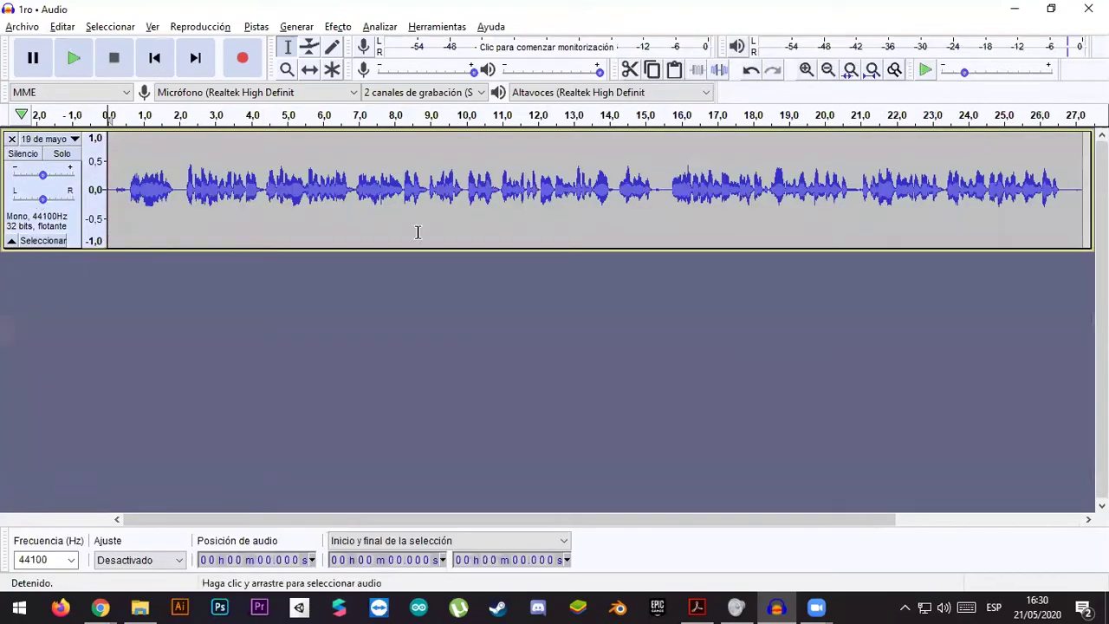
# - Import the first "20 de mayo" audio file from the Audios folder into the project
pyautogui.click(20, 26)
pyautogui.moveTo(104, 164)
pyautogui.click(228, 164)
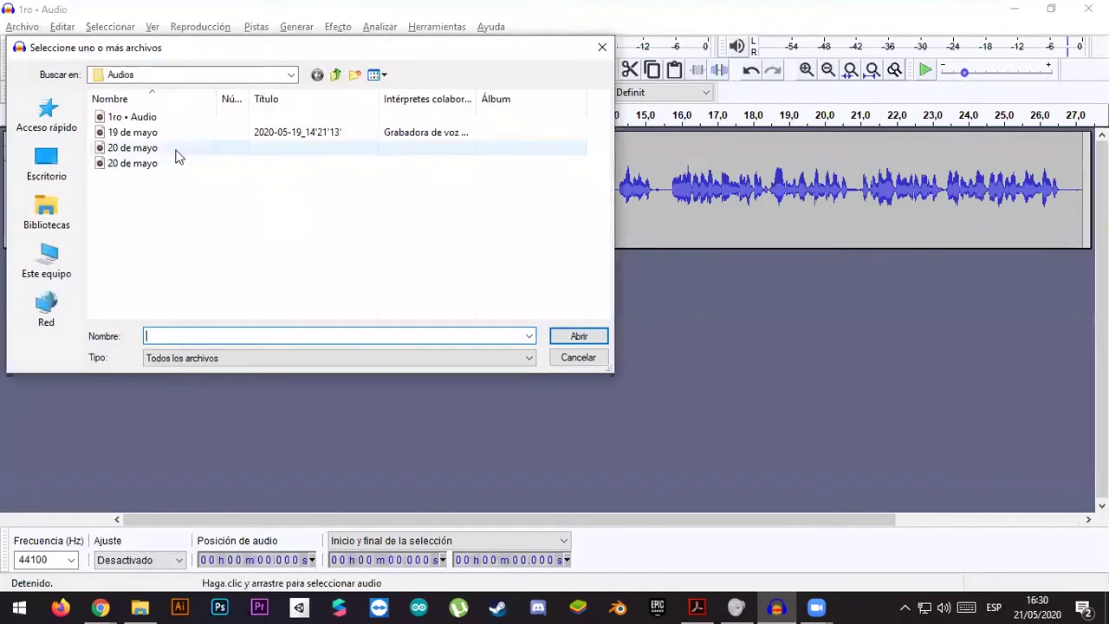
pyautogui.click(126, 149)
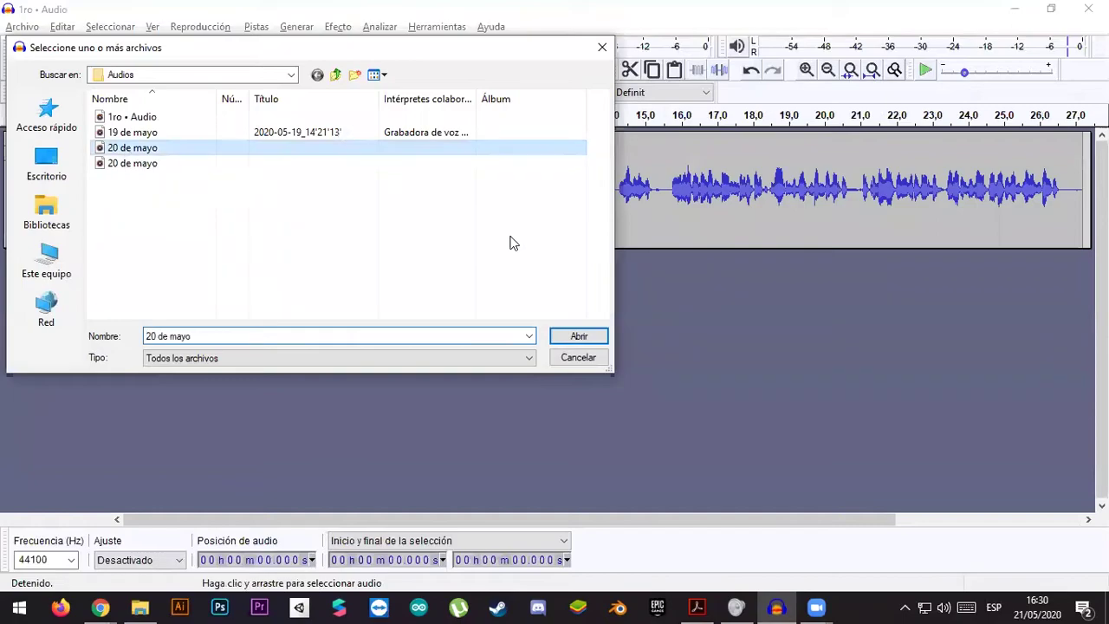
pyautogui.click(577, 337)
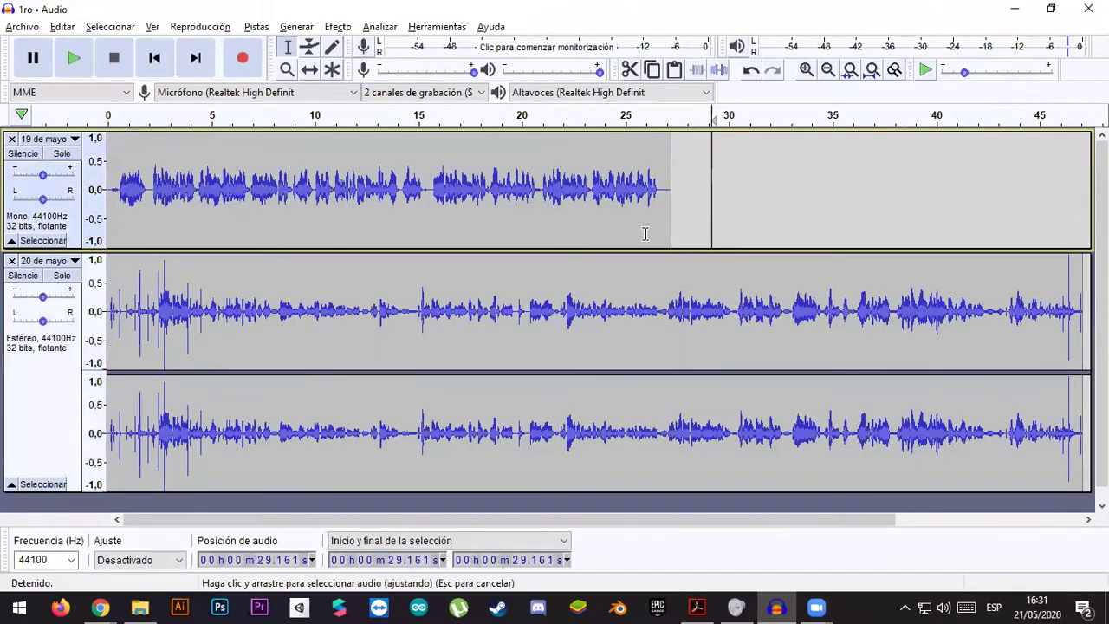
# - Shift the "20 de mayo" clip along the timeline to start just after the "19 de mayo" audio, at about 27.4 s
pyautogui.click(198, 319)
pyautogui.doubleClick(184, 300)
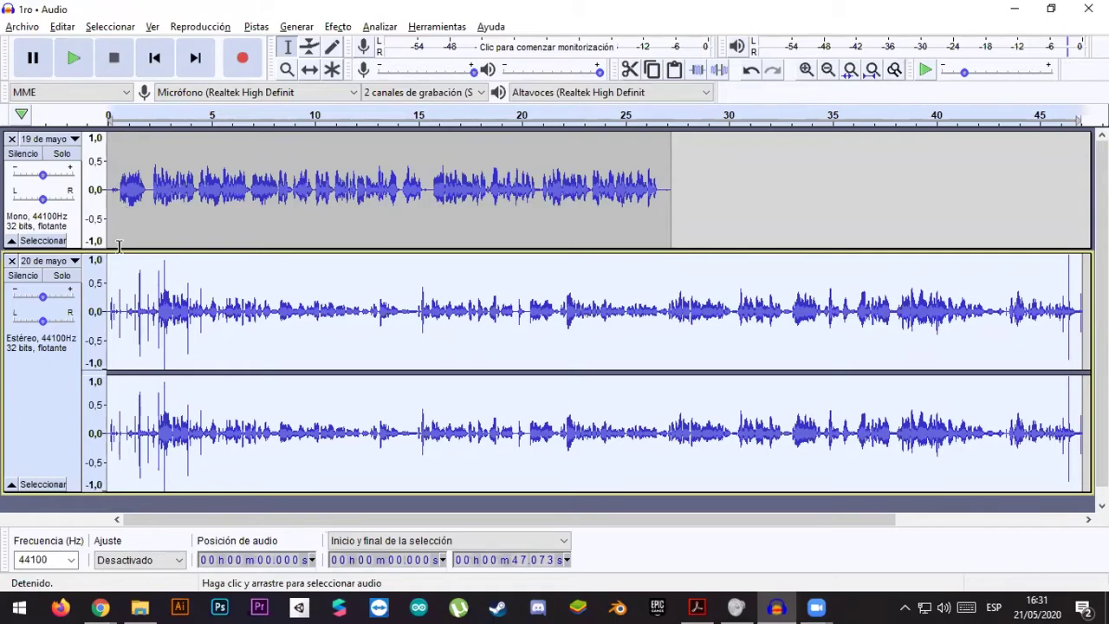
pyautogui.click(309, 70)
pyautogui.moveTo(193, 354); pyautogui.dragTo(613, 364)
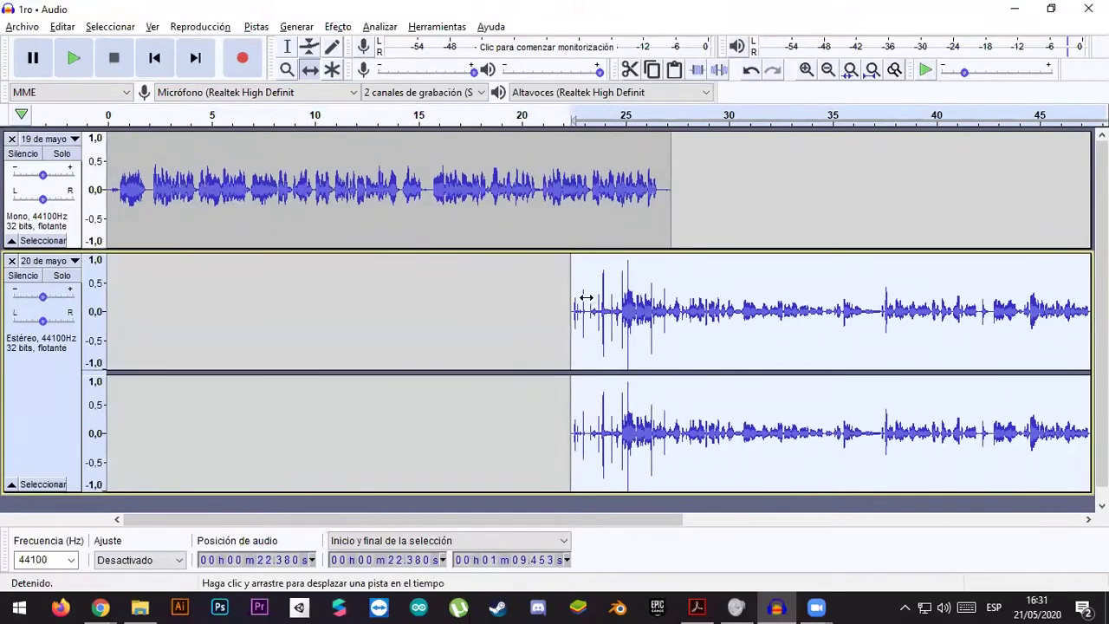
pyautogui.moveTo(633, 326); pyautogui.dragTo(736, 326)
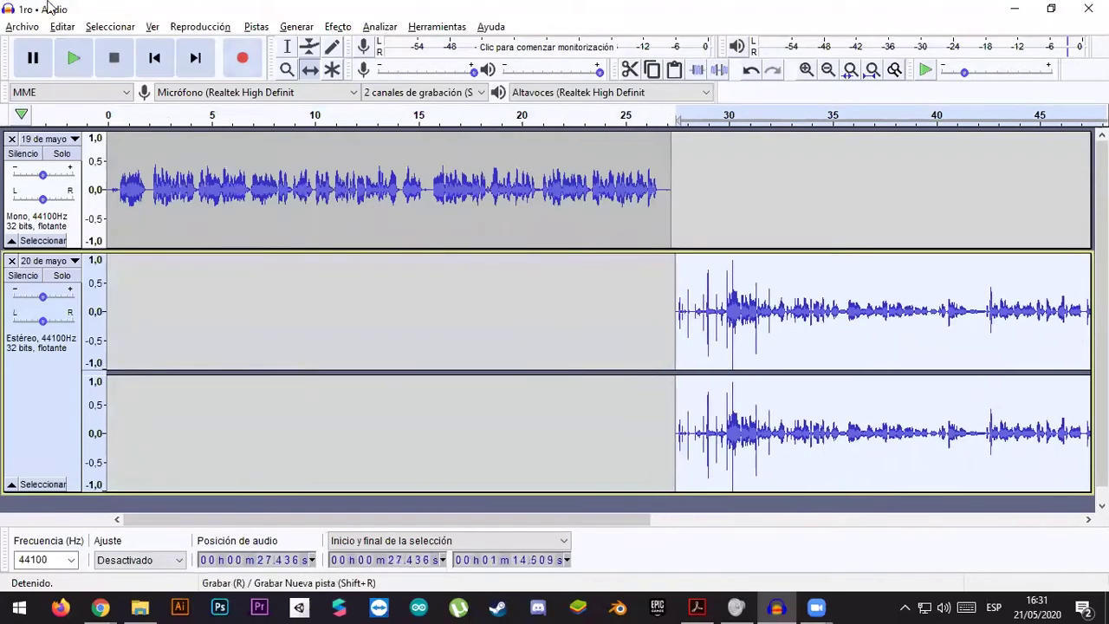
# - Place the cursor near the start of the "19 de mayo" track at about 0.2 s and briefly play the opening with the Selection tool active
pyautogui.click(130, 205)
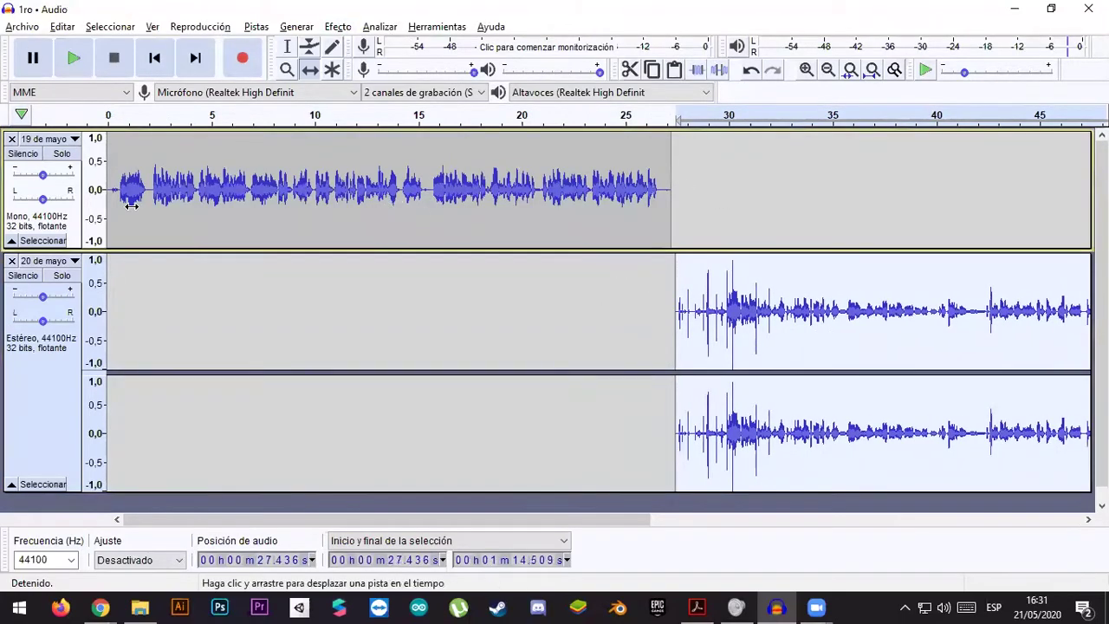
pyautogui.click(288, 48)
pyautogui.click(165, 177)
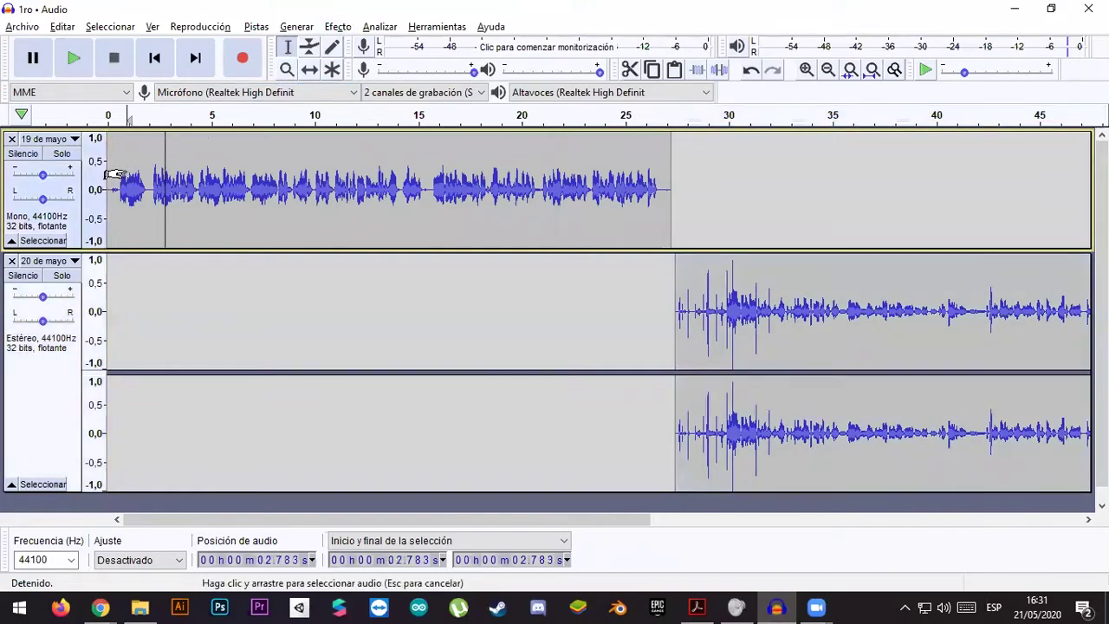
pyautogui.click(124, 179)
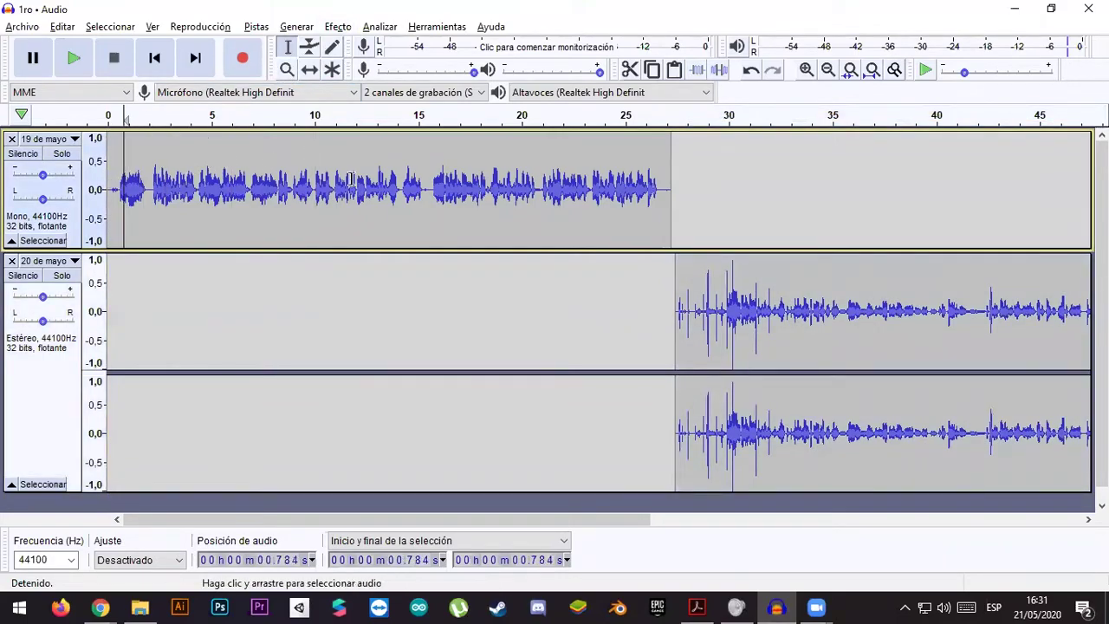
pyautogui.click(128, 191)
pyautogui.moveTo(122, 190); pyautogui.dragTo(116, 191)
pyautogui.click(112, 189)
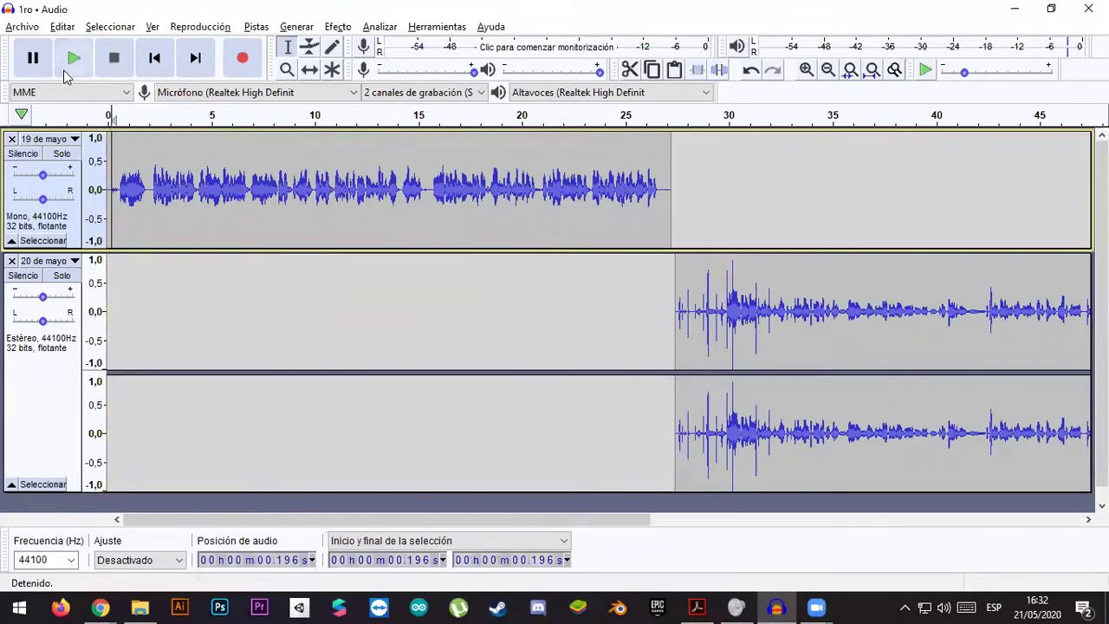
pyautogui.click(111, 114)
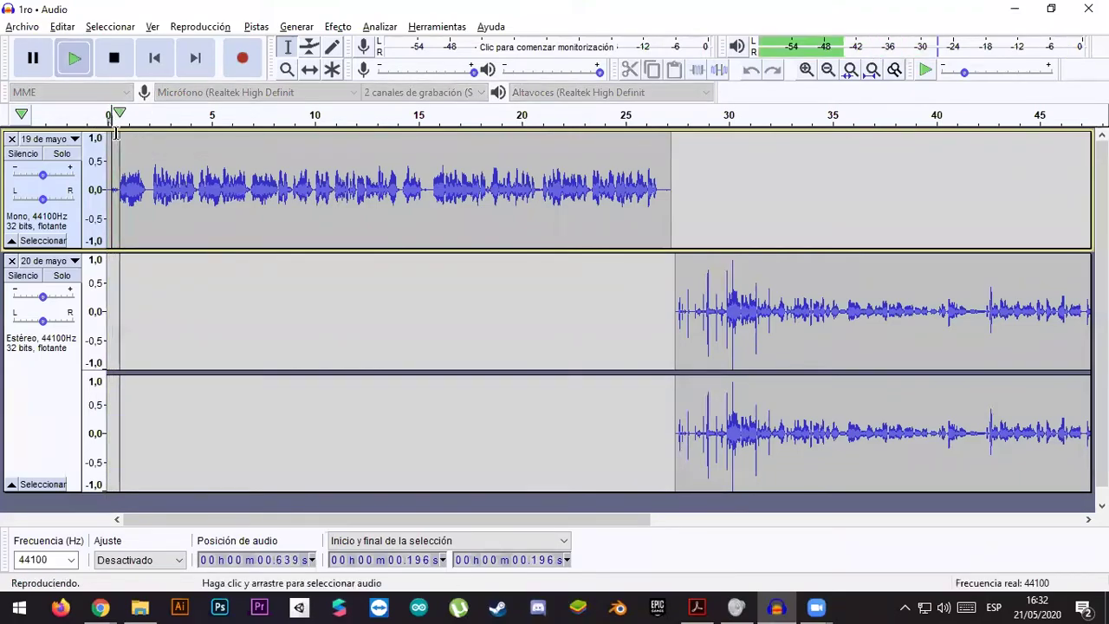
pyautogui.click(114, 57)
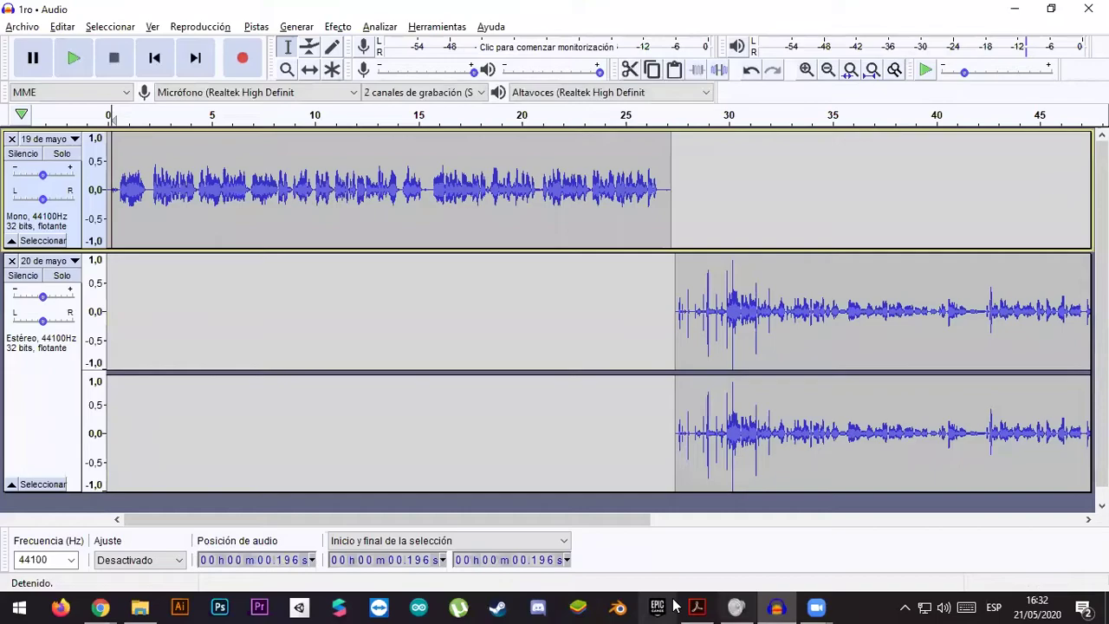
# - Play the "19 de mayo" recording from its beginning to near its end, then stop playback
pyautogui.click(123, 115)
pyautogui.click(124, 116)
pyautogui.click(120, 116)
pyautogui.click(121, 116)
pyautogui.press('space')
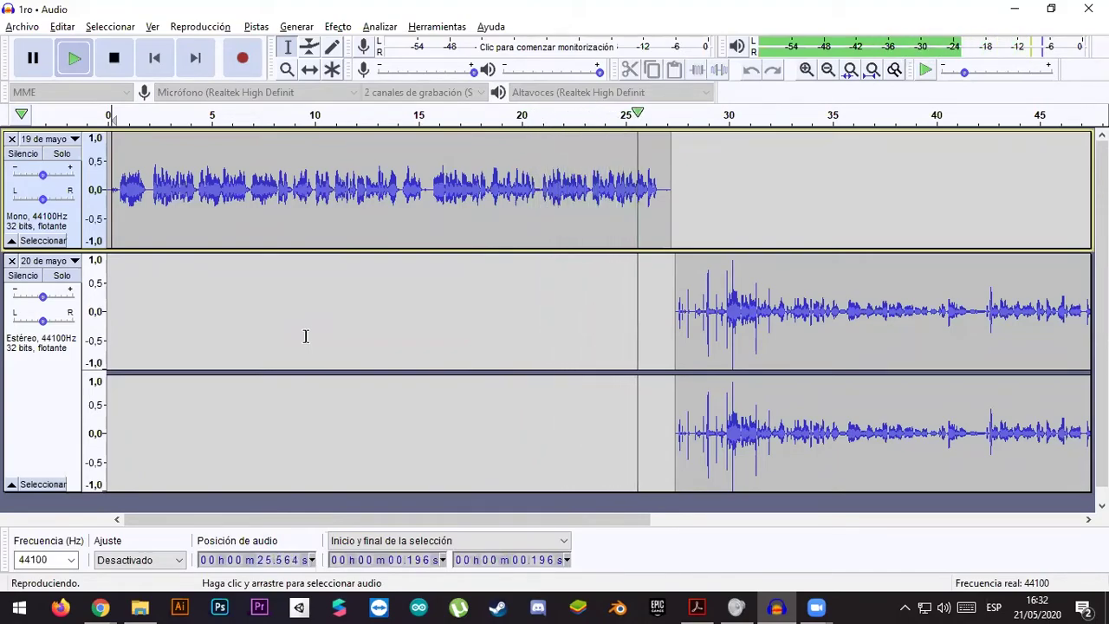
pyautogui.press('space')
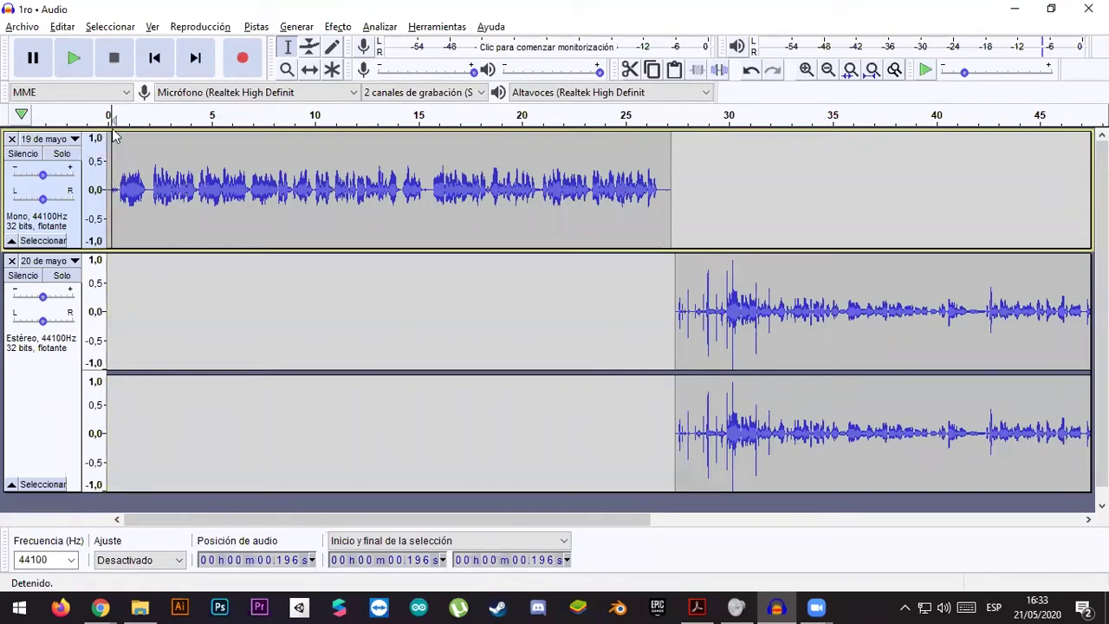
# - Examine the opening seconds of the "19 de mayo" waveform at several zoom levels, checking the quiet sound and pauses between words
pyautogui.moveTo(96, 149); pyautogui.dragTo(93, 149)
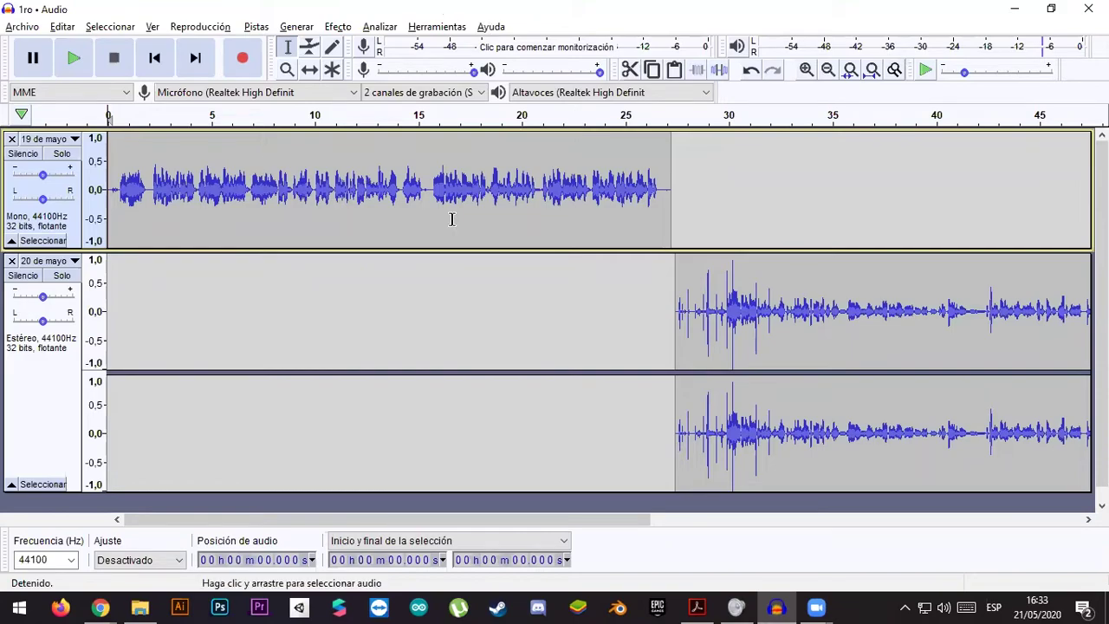
pyautogui.click(805, 72)
pyautogui.click(806, 71)
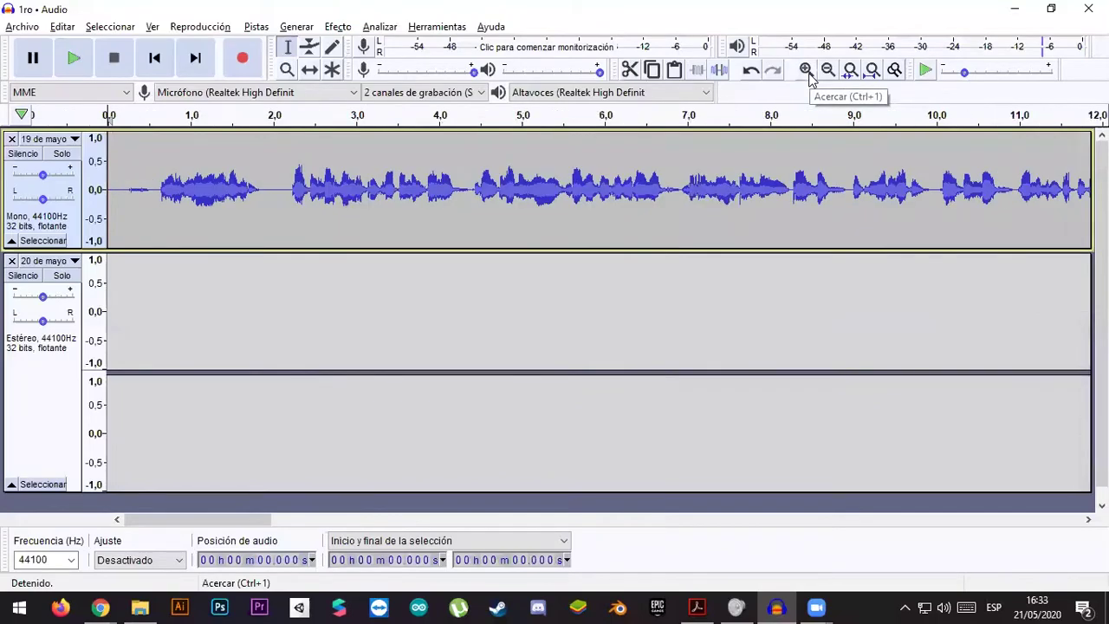
pyautogui.click(806, 71)
pyautogui.click(806, 71)
pyautogui.click(192, 194)
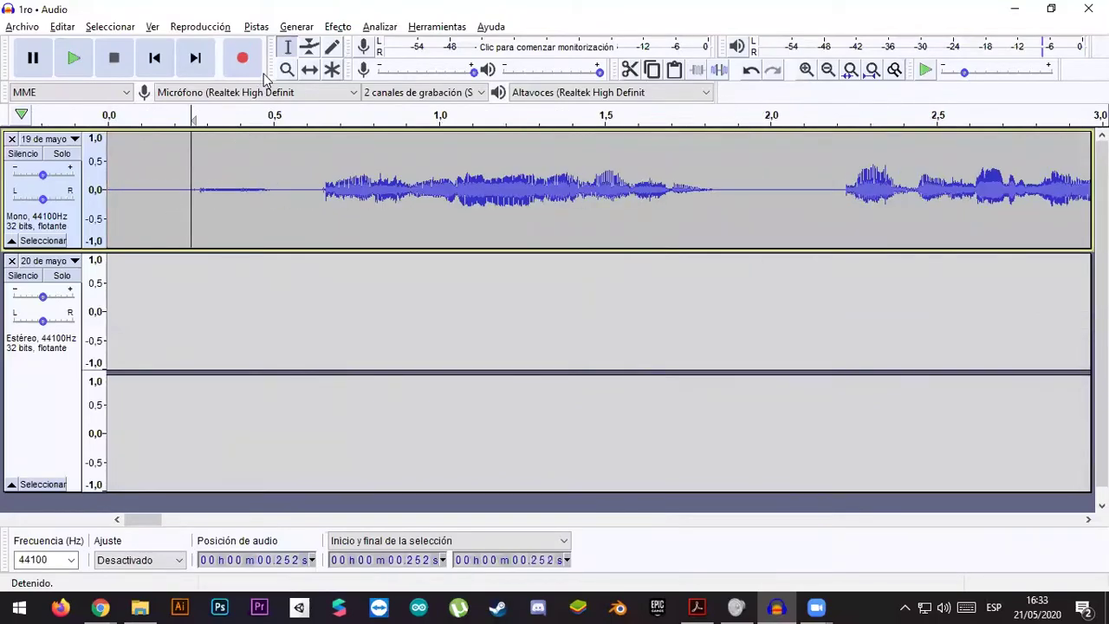
pyautogui.click(213, 186)
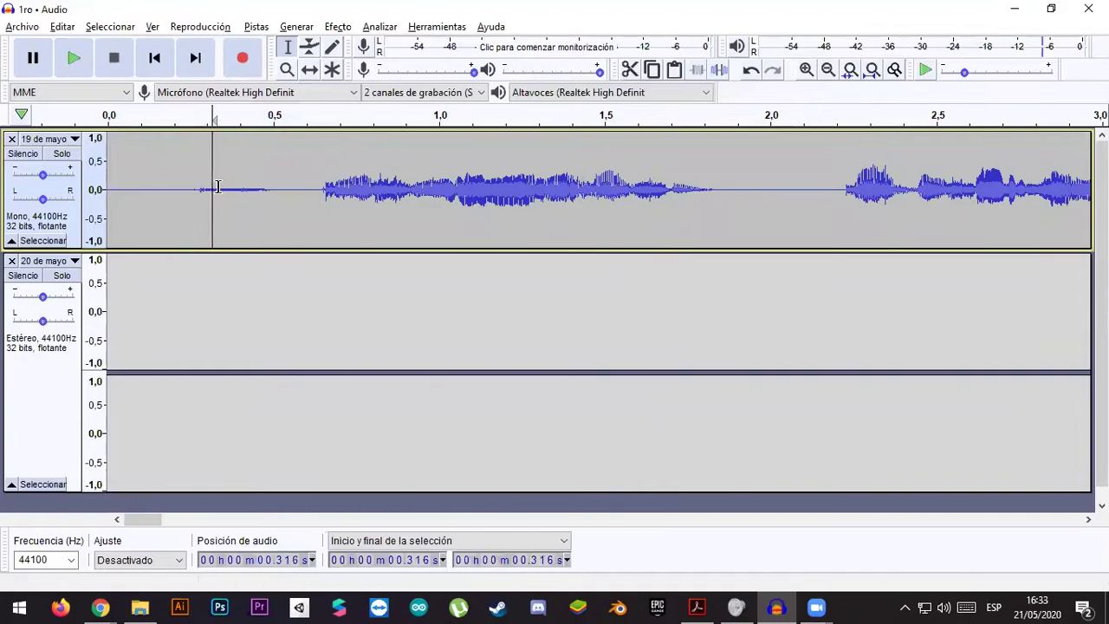
pyautogui.click(821, 173)
pyautogui.click(806, 71)
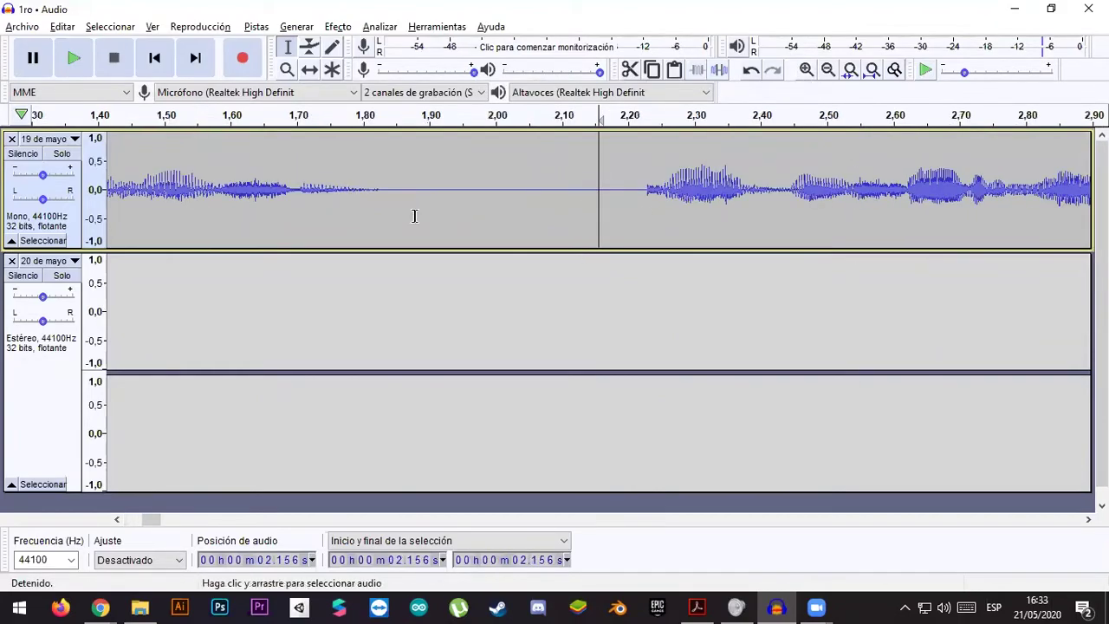
pyautogui.click(829, 69)
pyautogui.click(828, 69)
pyautogui.click(828, 69)
pyautogui.click(136, 186)
pyautogui.click(171, 186)
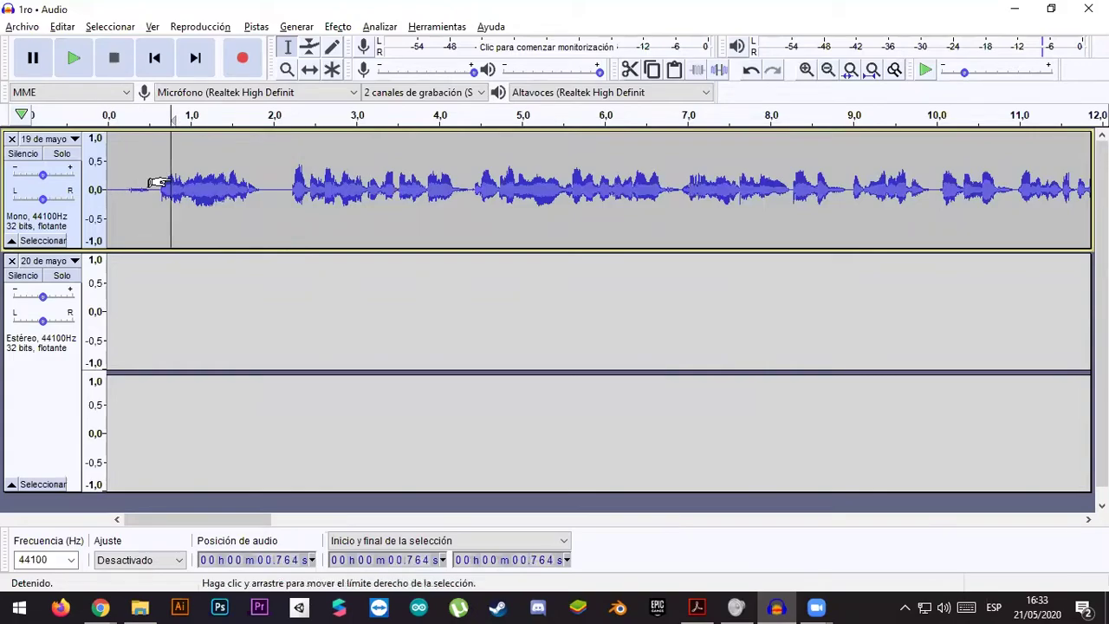
pyautogui.click(805, 69)
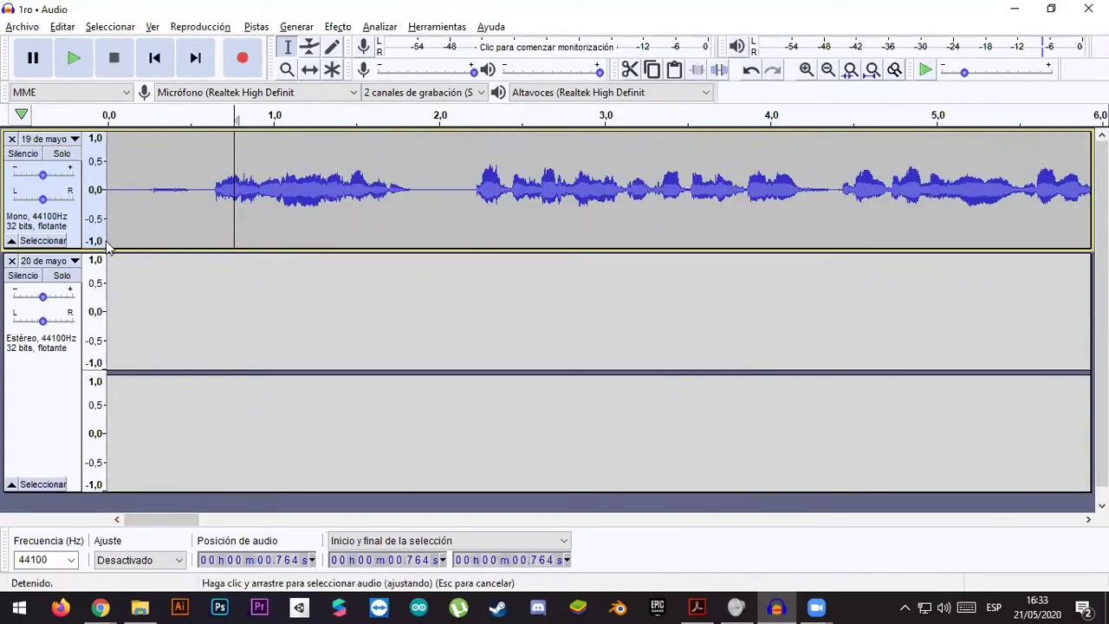
# - Select the first 4.3 seconds or so across both tracks and play the start of that range
pyautogui.moveTo(105, 240); pyautogui.dragTo(826, 352)
pyautogui.press('space')
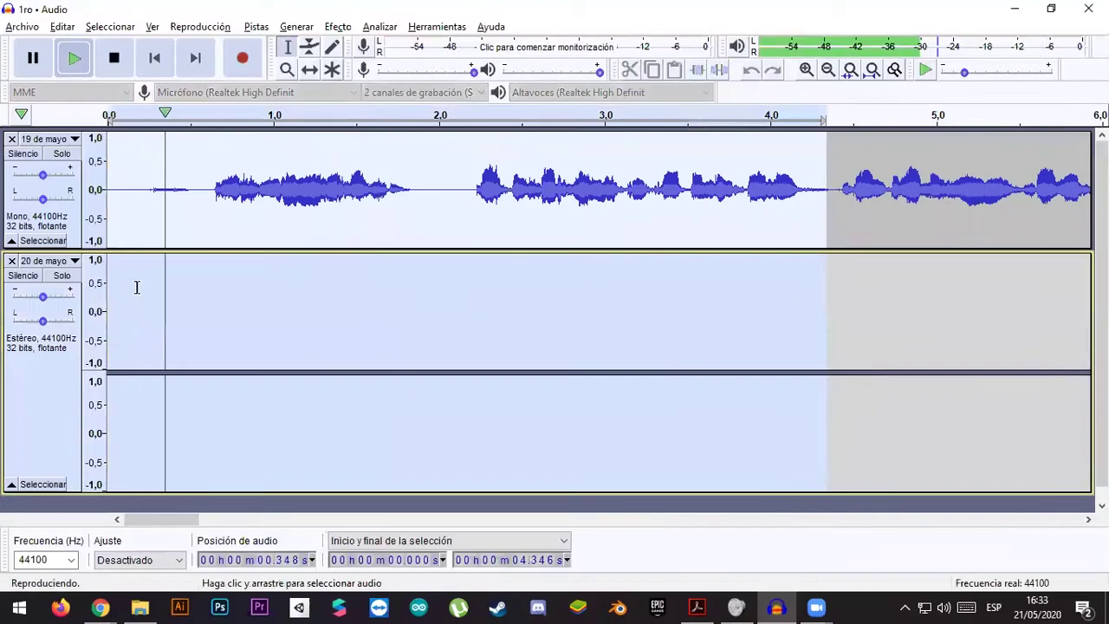
pyautogui.press('space')
# - Select the faint noise before the first words of "19 de mayo", from about 0.16 to 0.6 s, and play it
pyautogui.click(199, 187)
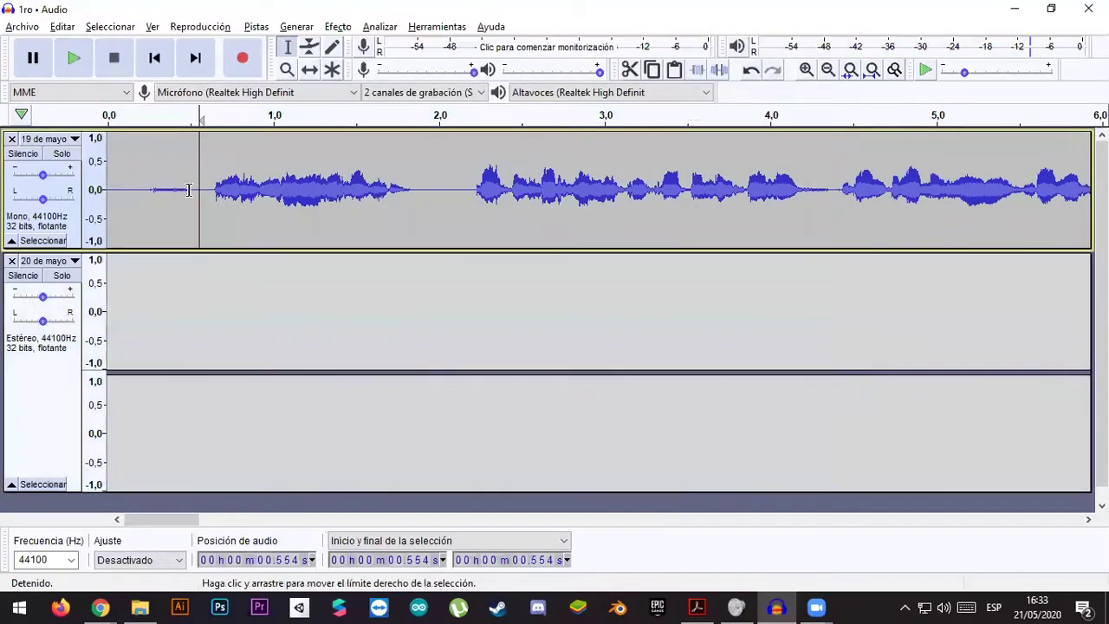
pyautogui.moveTo(208, 186); pyautogui.dragTo(134, 186)
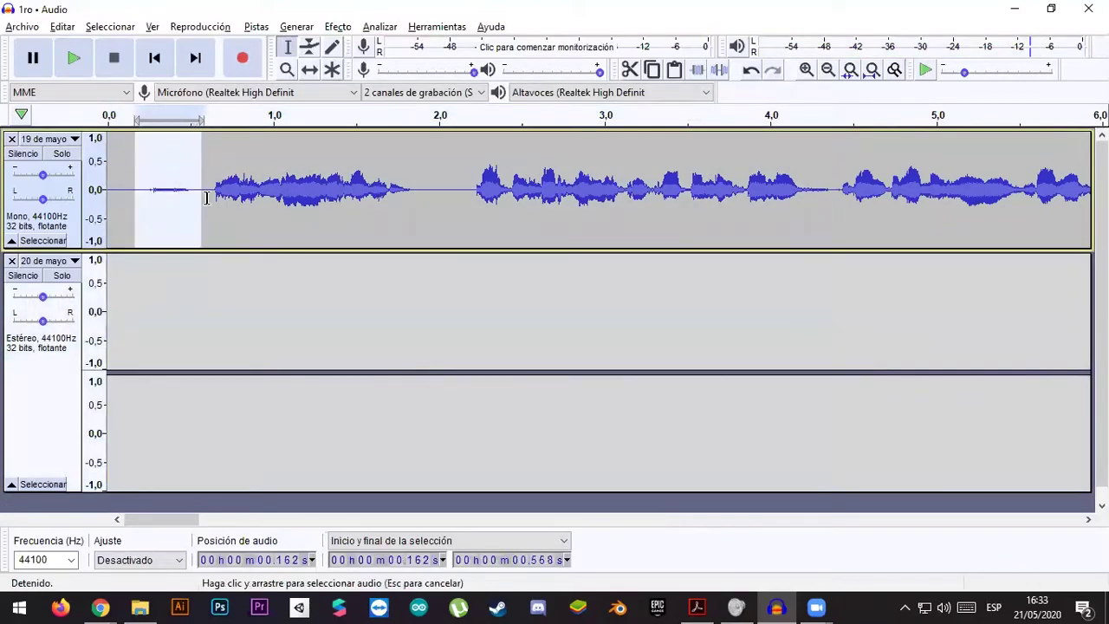
pyautogui.press('space')
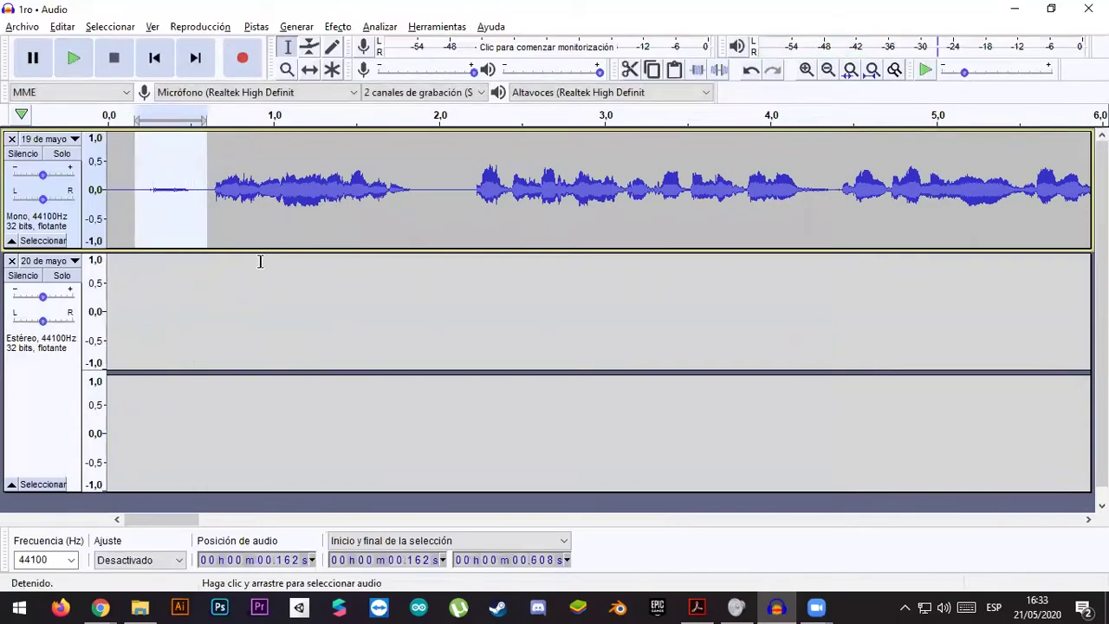
# - Delete the opening noise of the "19 de mayo" track, from its start to about 0.53 s
pyautogui.click(211, 165)
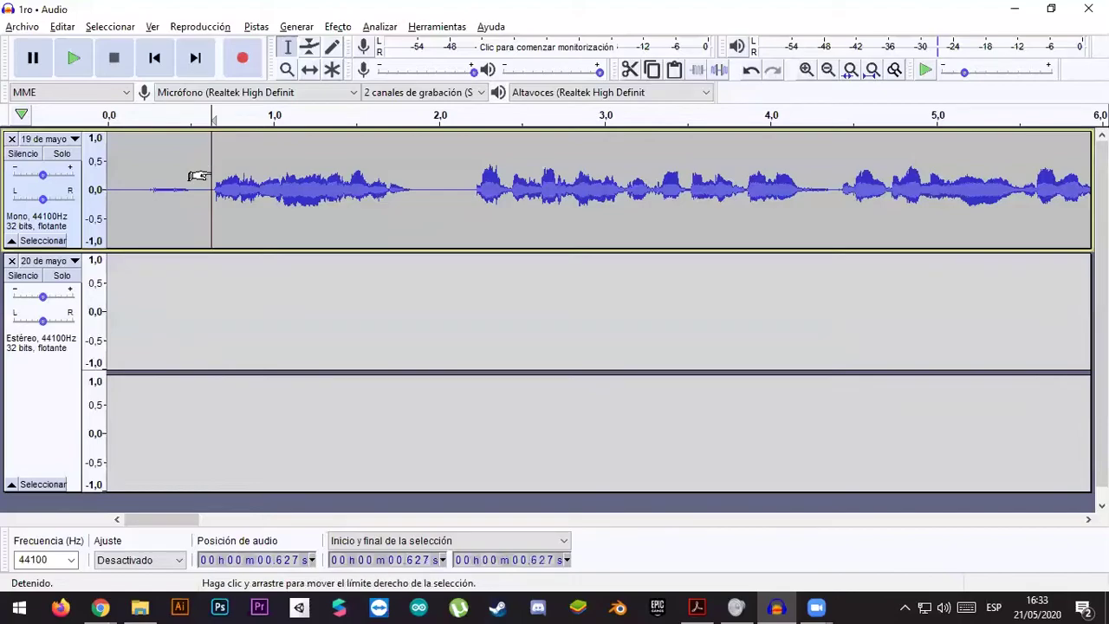
pyautogui.moveTo(199, 179)
pyautogui.mouseDown()
pyautogui.moveTo(66, 182)
pyautogui.moveTo(252, 186)
pyautogui.moveTo(213, 174)
pyautogui.mouseUp()
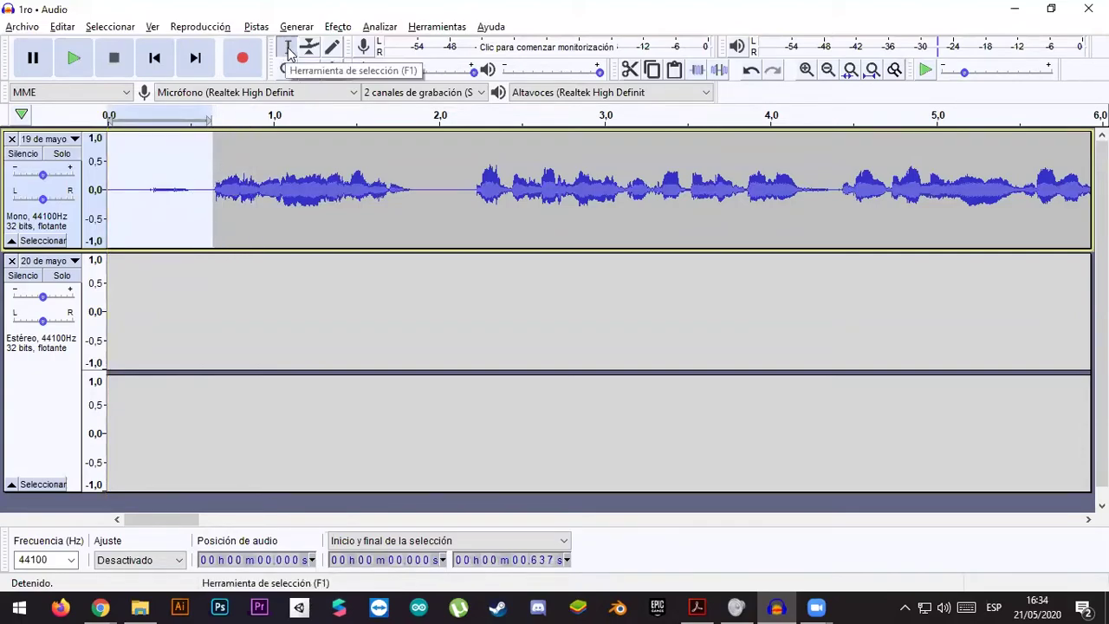
pyautogui.click(198, 189)
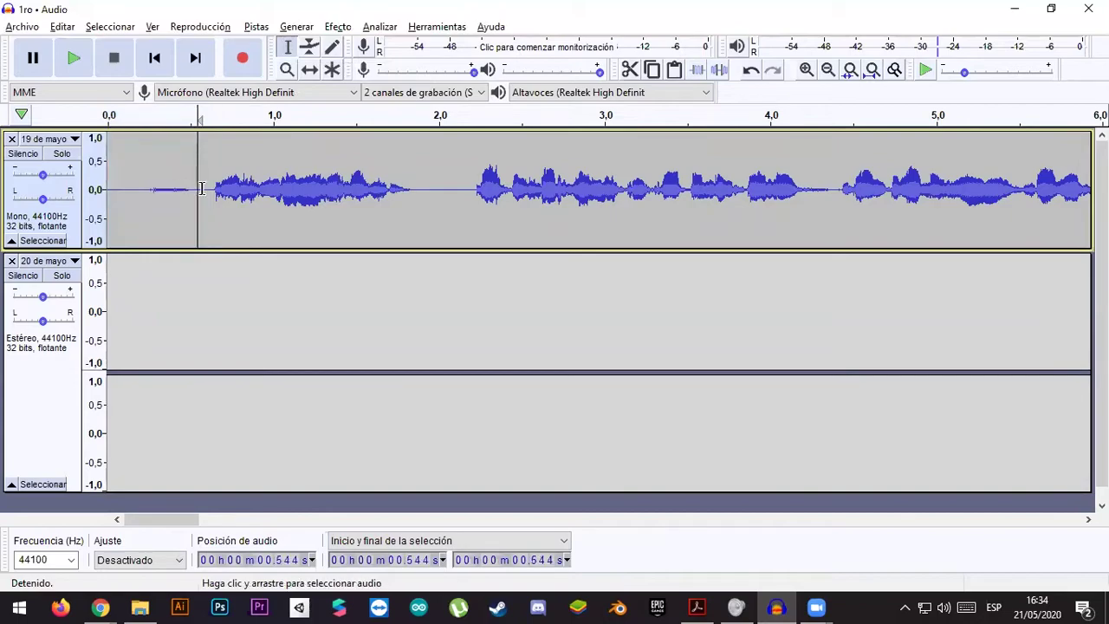
pyautogui.moveTo(212, 187); pyautogui.dragTo(59, 192)
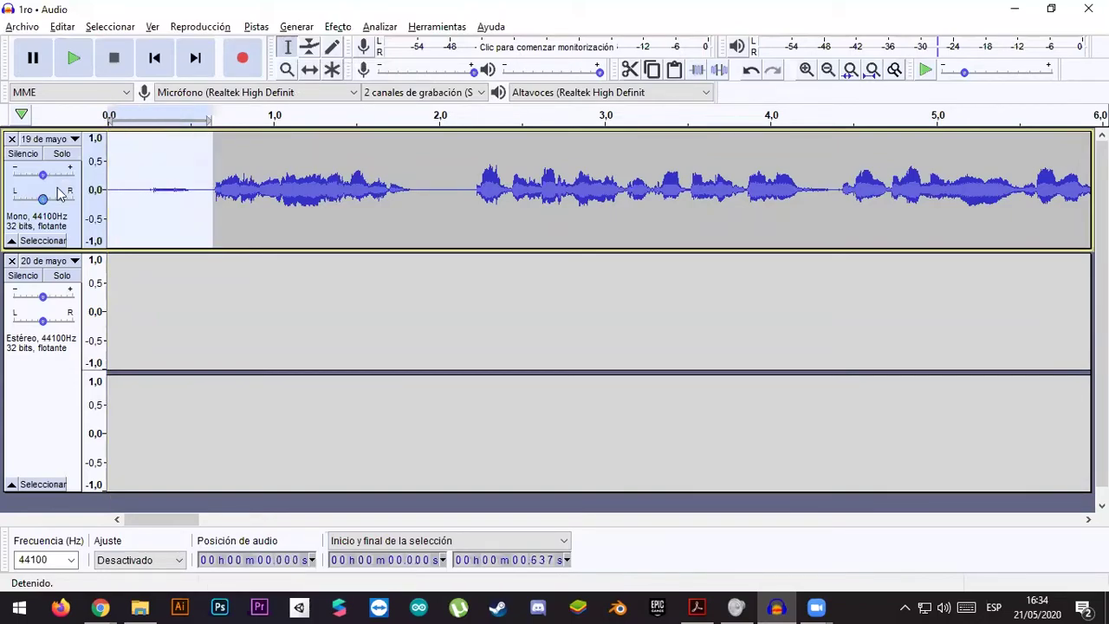
pyautogui.click(197, 189)
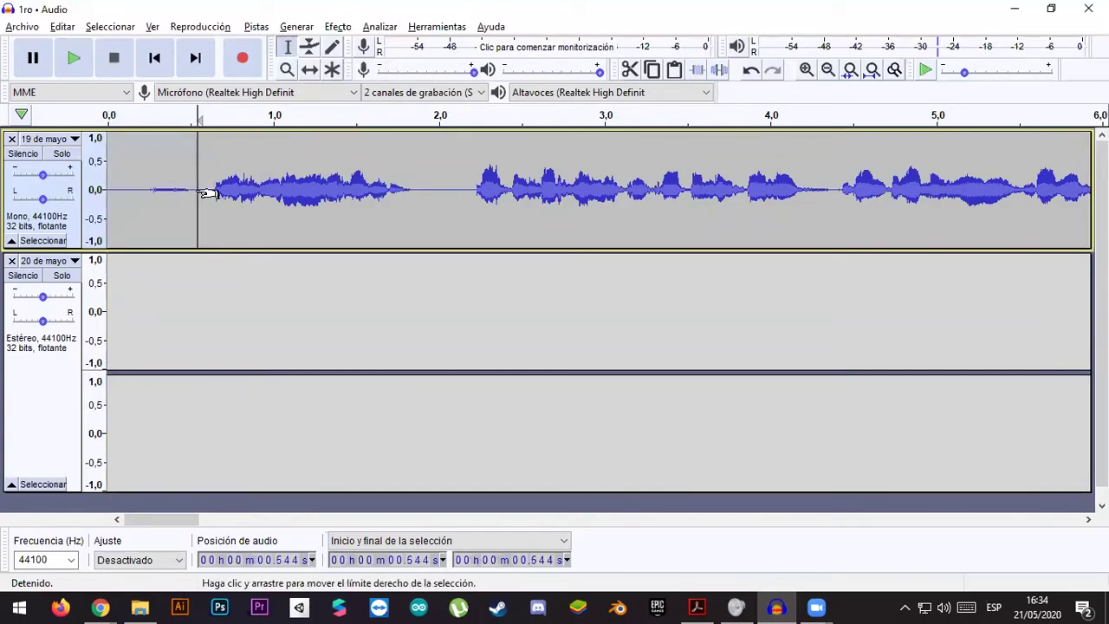
pyautogui.moveTo(196, 189); pyautogui.dragTo(100, 191)
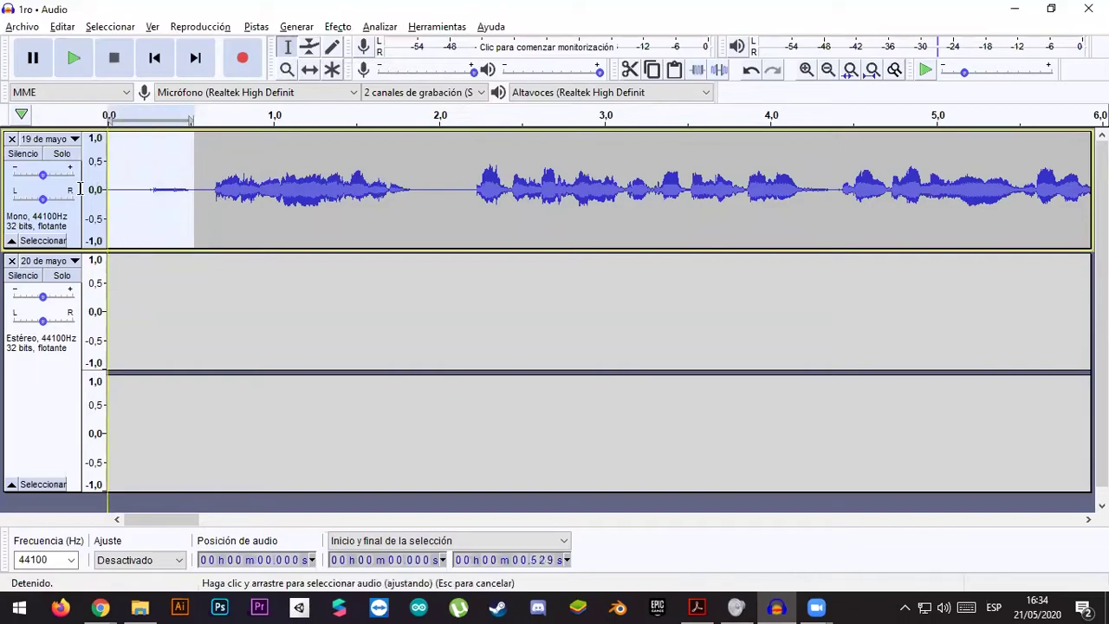
pyautogui.press('Delete')
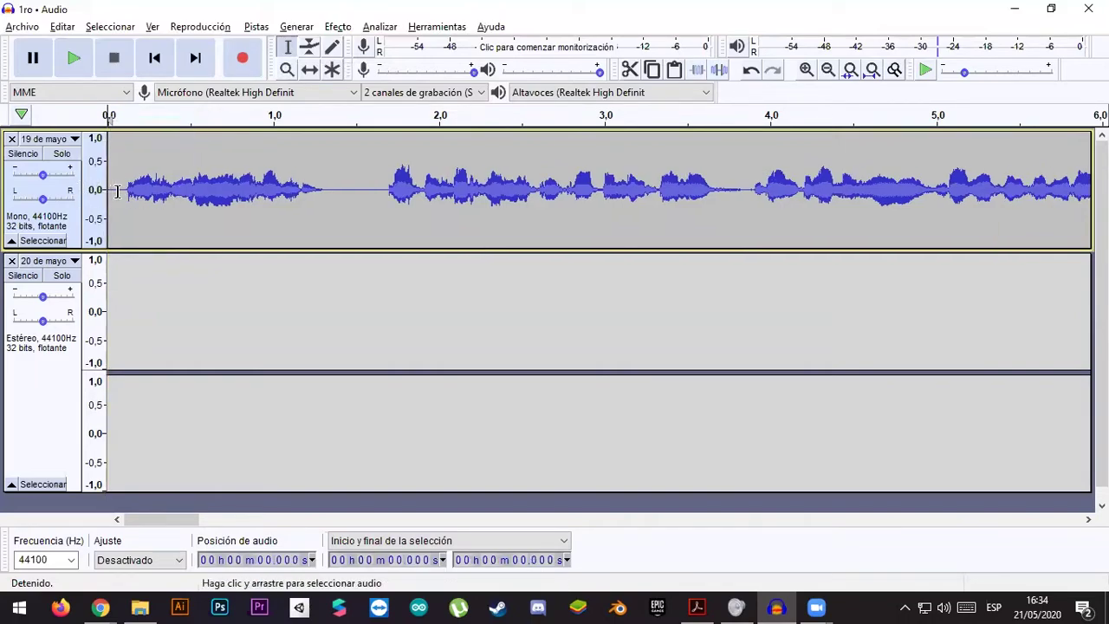
# - Zoom in on the trimmed start of "19 de mayo" and play it from about 0.01 s
pyautogui.click(813, 70)
pyautogui.click(812, 69)
pyautogui.click(153, 189)
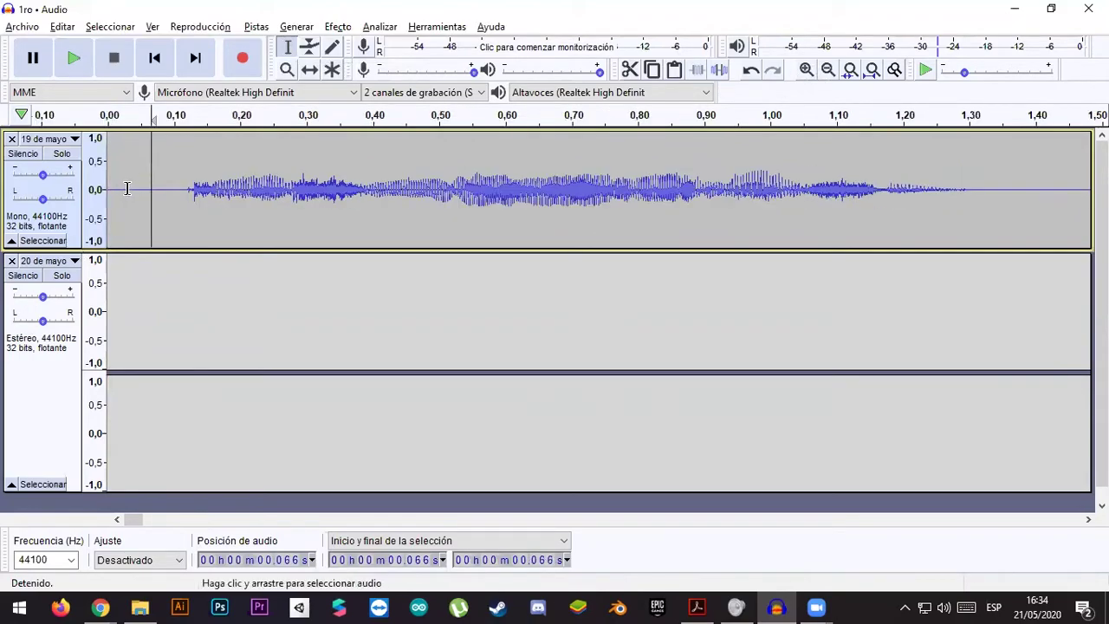
pyautogui.moveTo(128, 189); pyautogui.dragTo(106, 189)
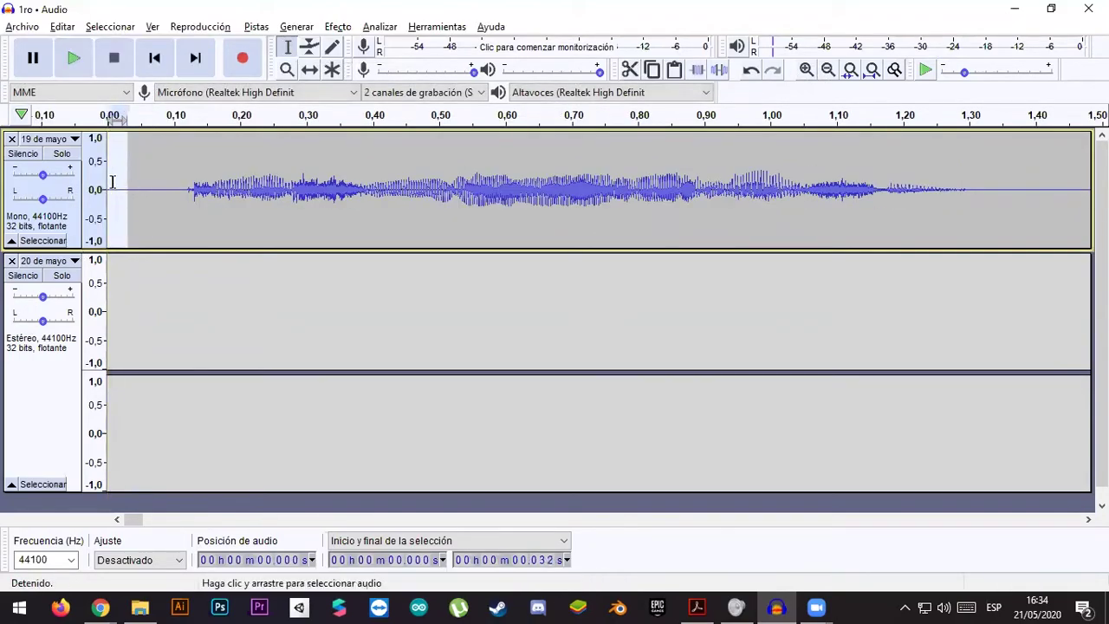
pyautogui.click(116, 184)
pyautogui.press('space')
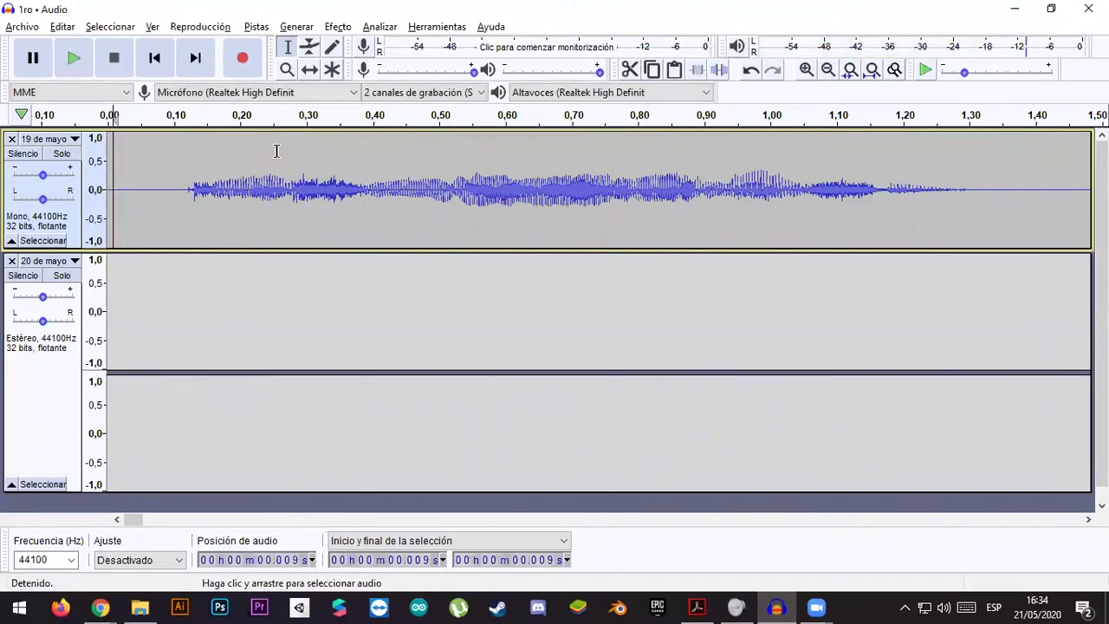
# - Examine how "19 de mayo" and "20 de mayo" follow each other over their full length, and return to the project start
pyautogui.click(826, 70)
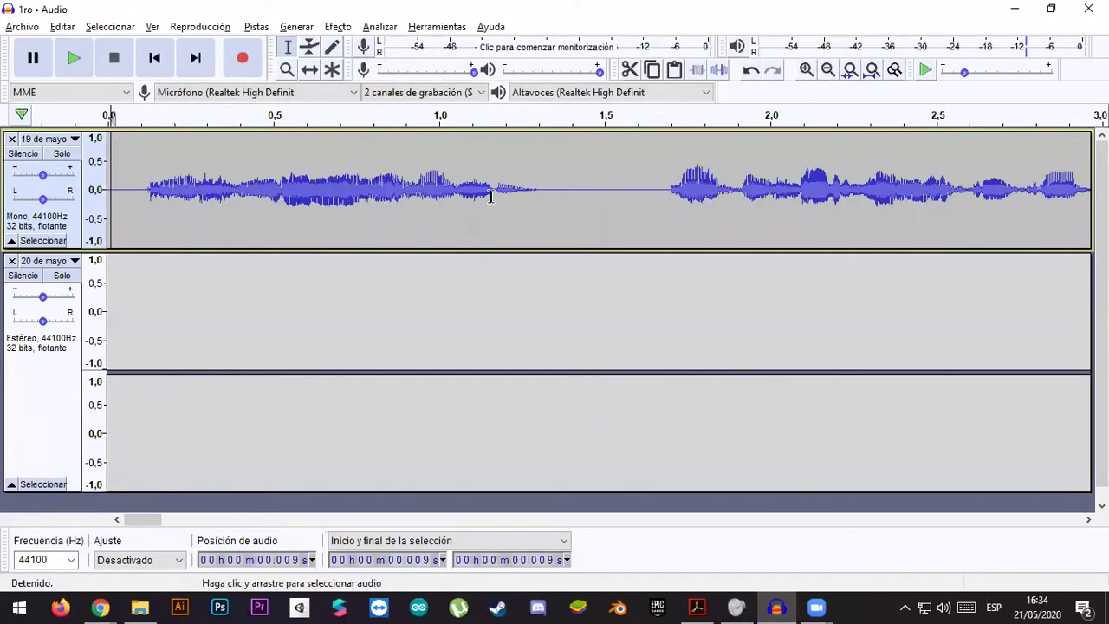
pyautogui.click(826, 70)
pyautogui.click(827, 71)
pyautogui.click(825, 71)
pyautogui.click(826, 71)
pyautogui.click(824, 76)
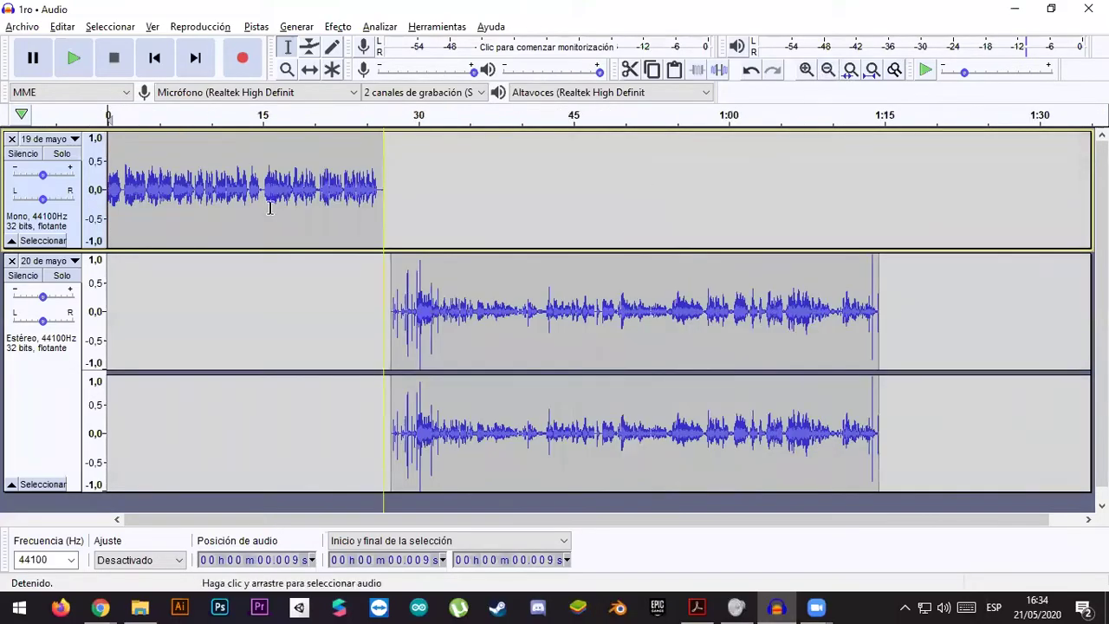
pyautogui.click(806, 70)
pyautogui.click(806, 70)
pyautogui.click(805, 70)
pyautogui.click(806, 70)
pyautogui.click(806, 70)
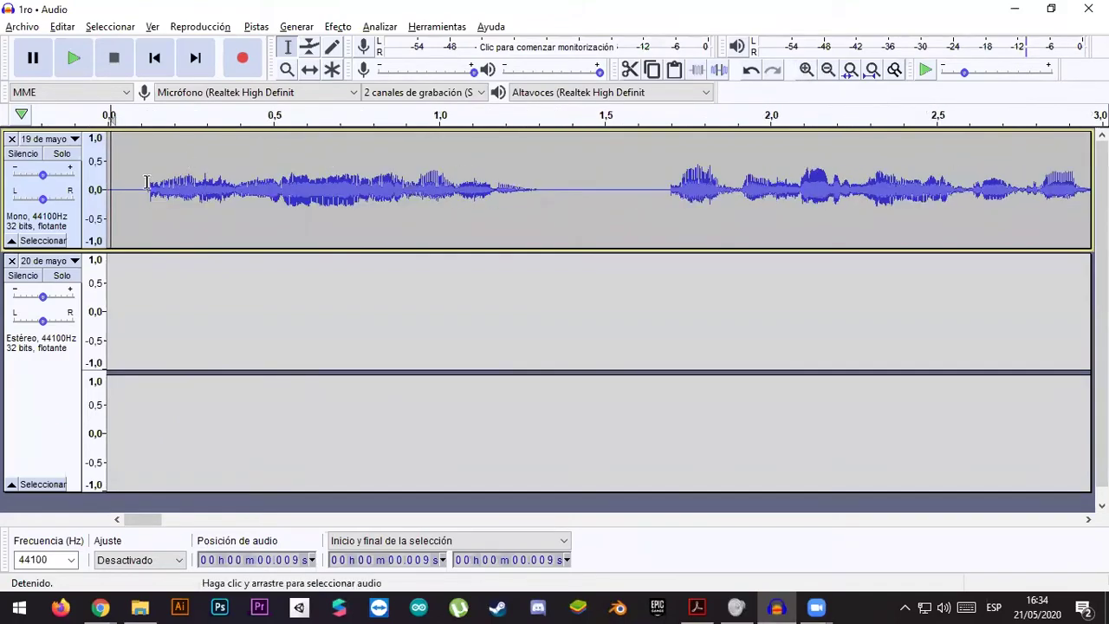
# - Select about the first 0.5 s of "19 de mayo" and play it
pyautogui.click(121, 190)
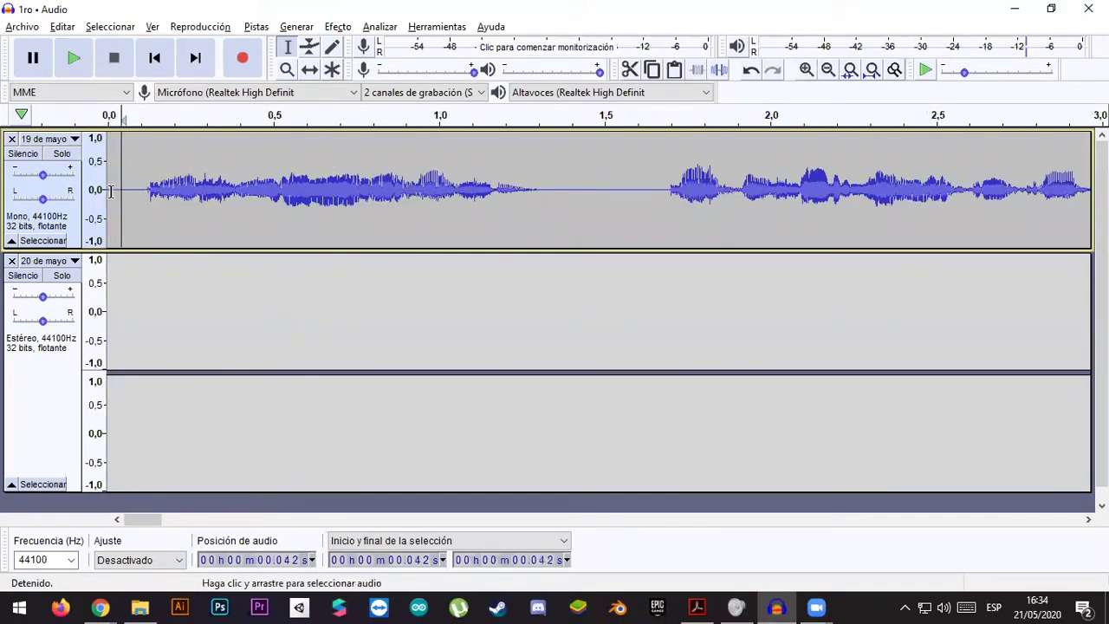
pyautogui.moveTo(111, 187); pyautogui.dragTo(270, 192)
pyautogui.press('space')
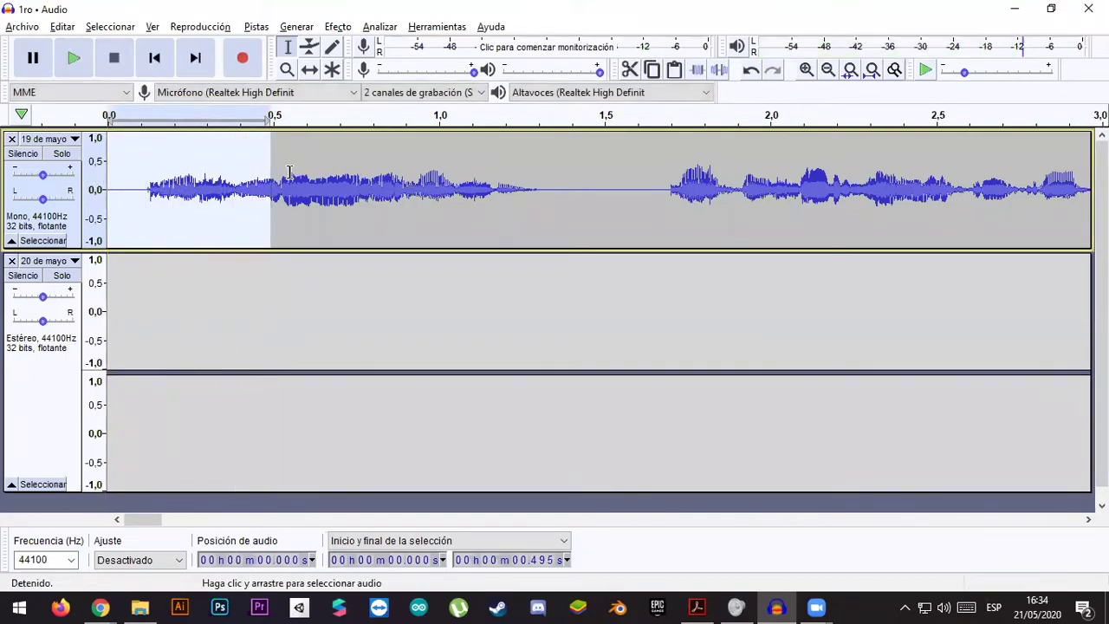
# - Apply a fade-in (Aparecer progresivamente) to "19 de mayo" from about 0.02 to 0.63 s
pyautogui.moveTo(113, 188); pyautogui.dragTo(317, 182)
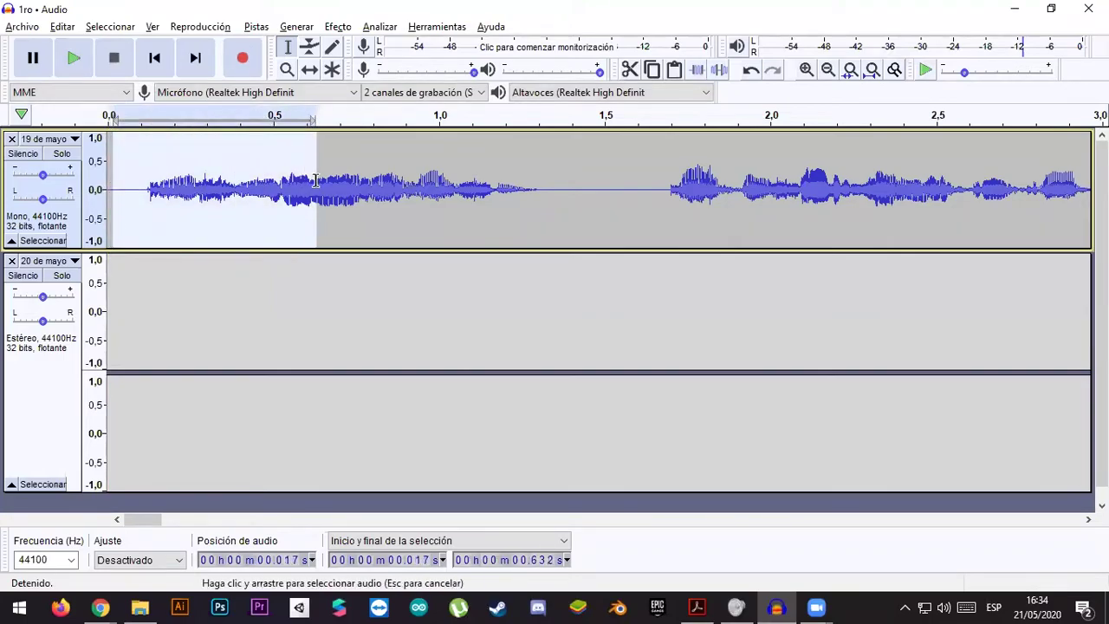
pyautogui.click(338, 27)
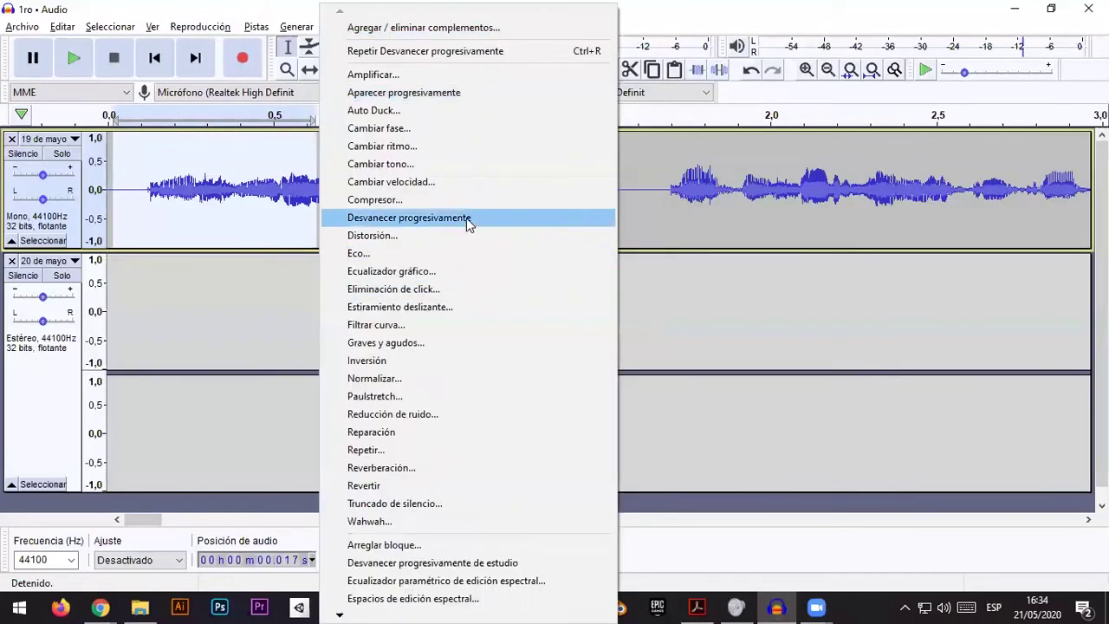
pyautogui.click(436, 97)
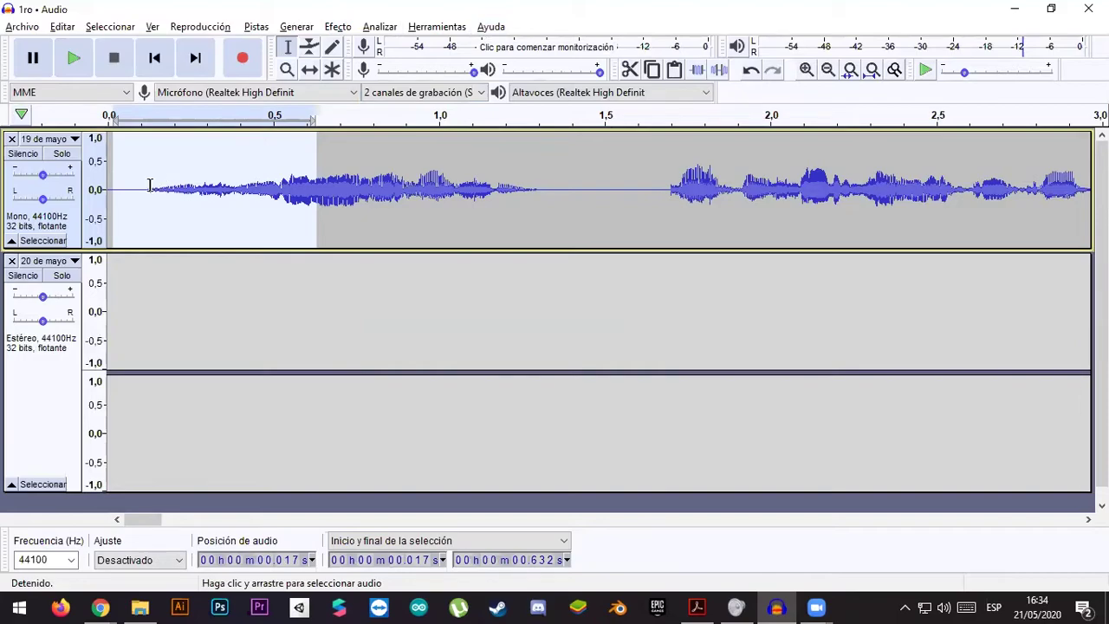
# - Play the faded opening of "19 de mayo" several times from the start of the track
pyautogui.click(149, 185)
pyautogui.press('space')
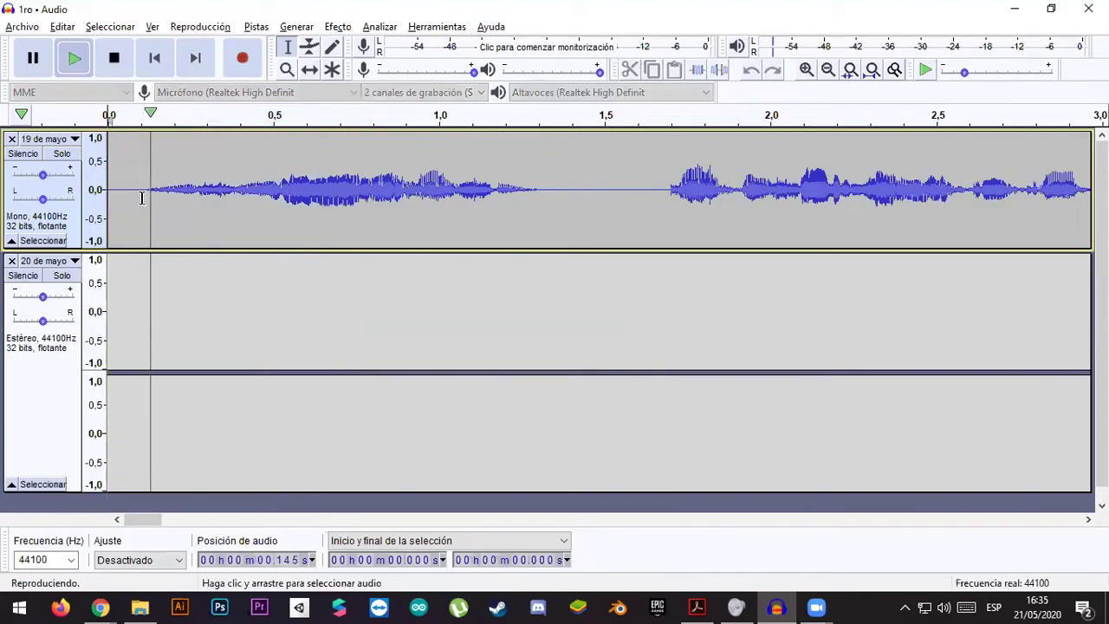
pyautogui.press('space')
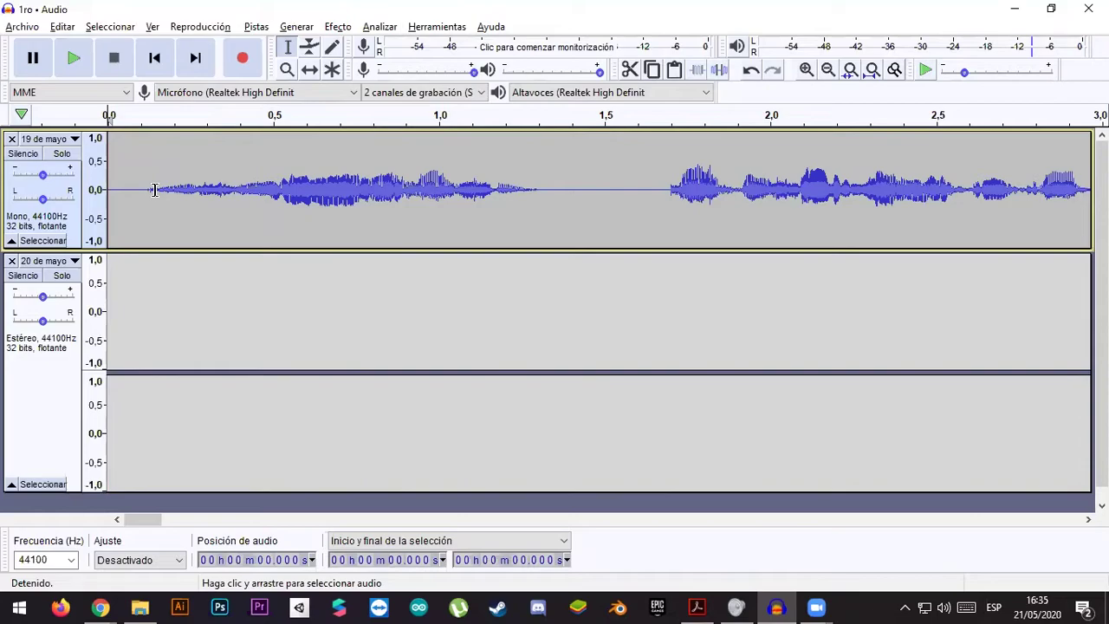
pyautogui.click(827, 70)
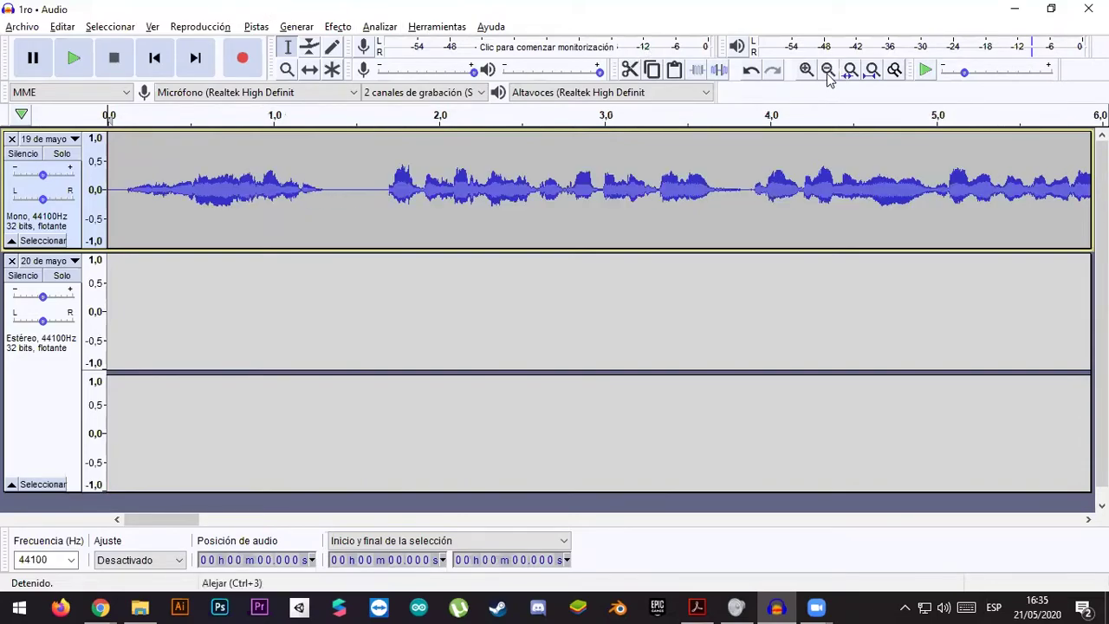
pyautogui.press('space')
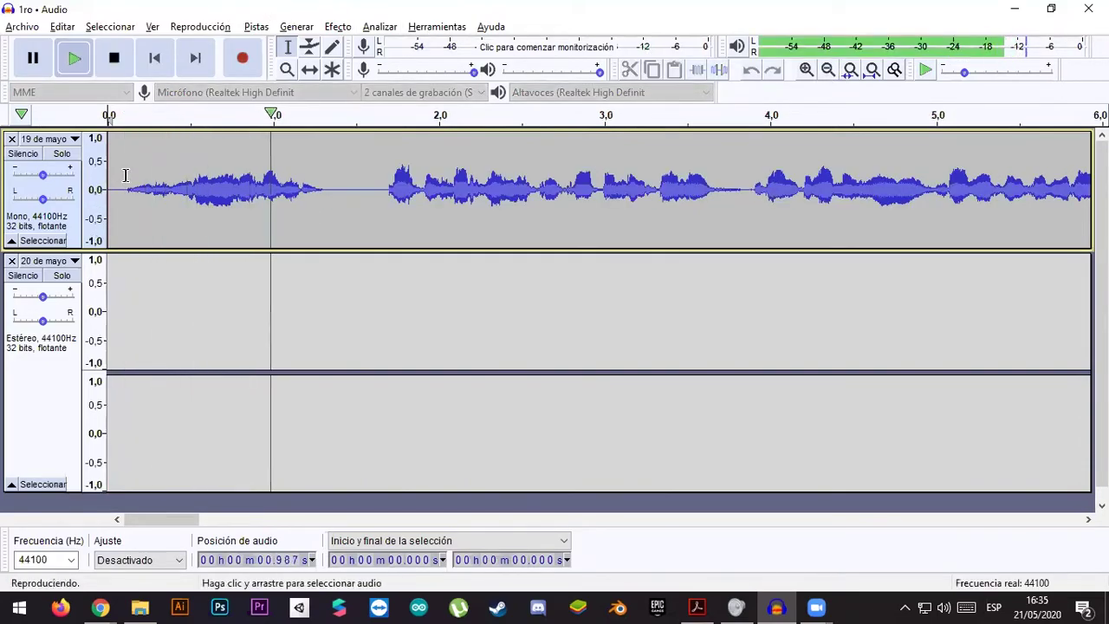
pyautogui.press('space')
pyautogui.press('space')
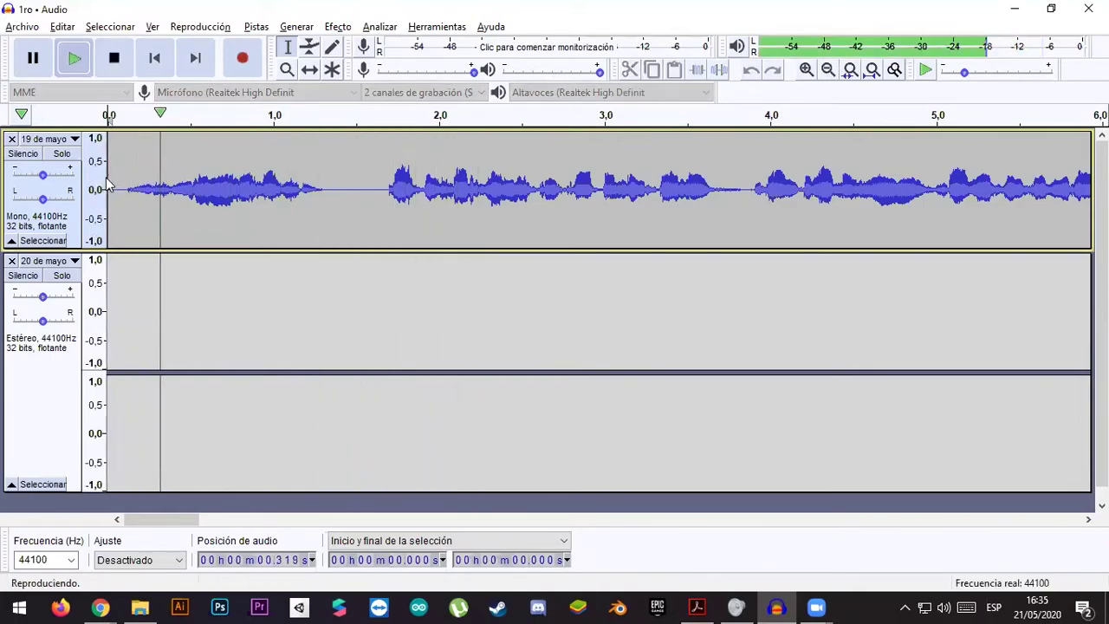
pyautogui.press('space')
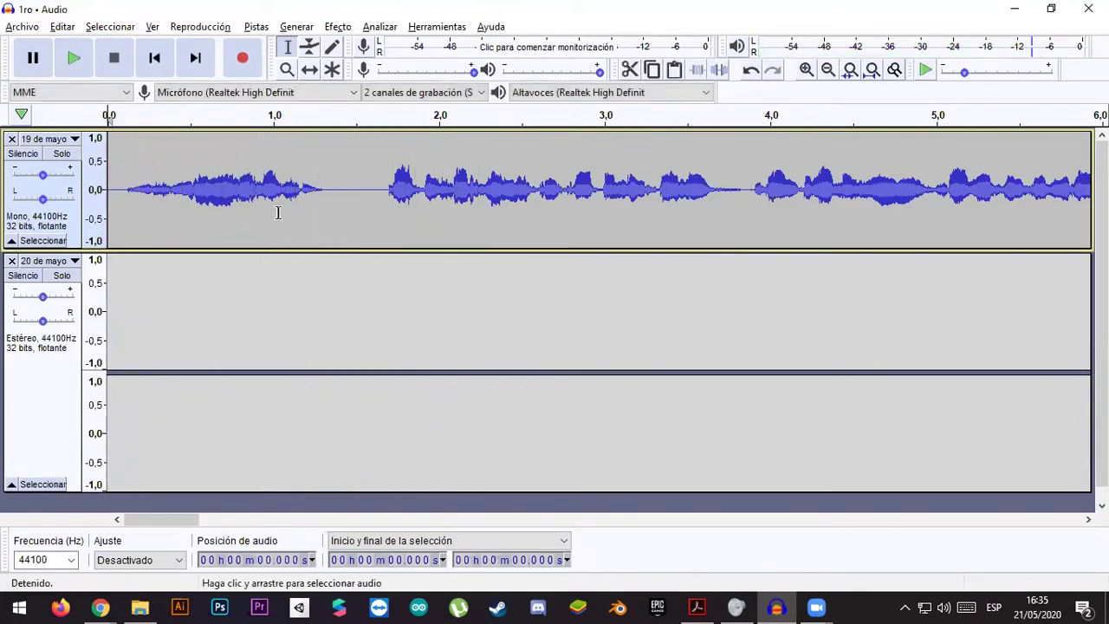
# - Undo the last fade-in at the start of "19 de mayo"
pyautogui.click(828, 70)
pyautogui.click(828, 70)
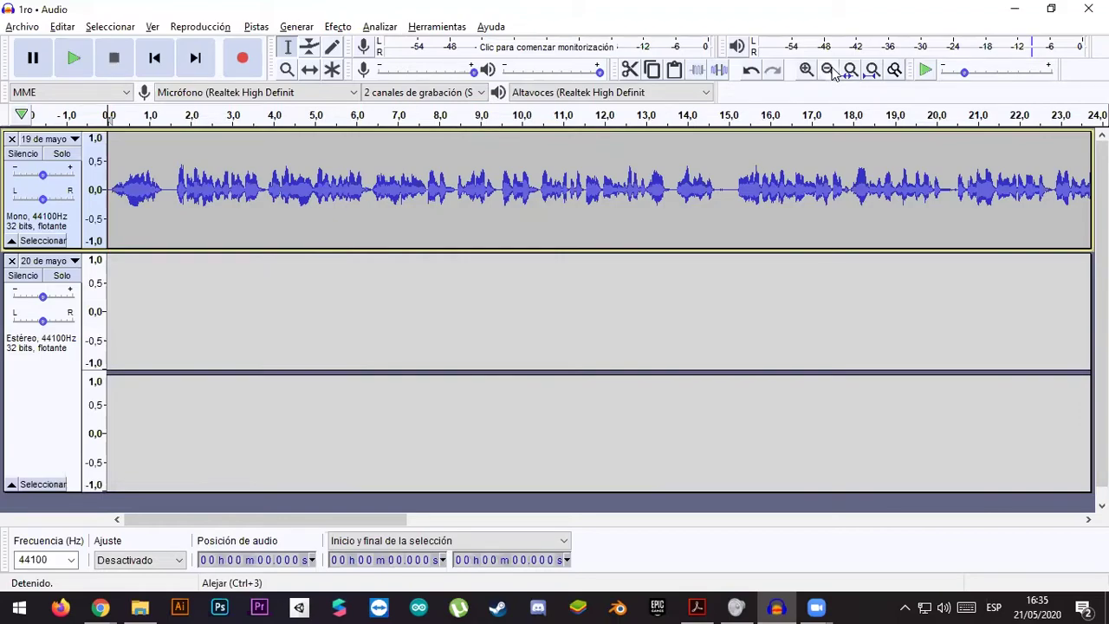
pyautogui.click(829, 70)
pyautogui.click(828, 70)
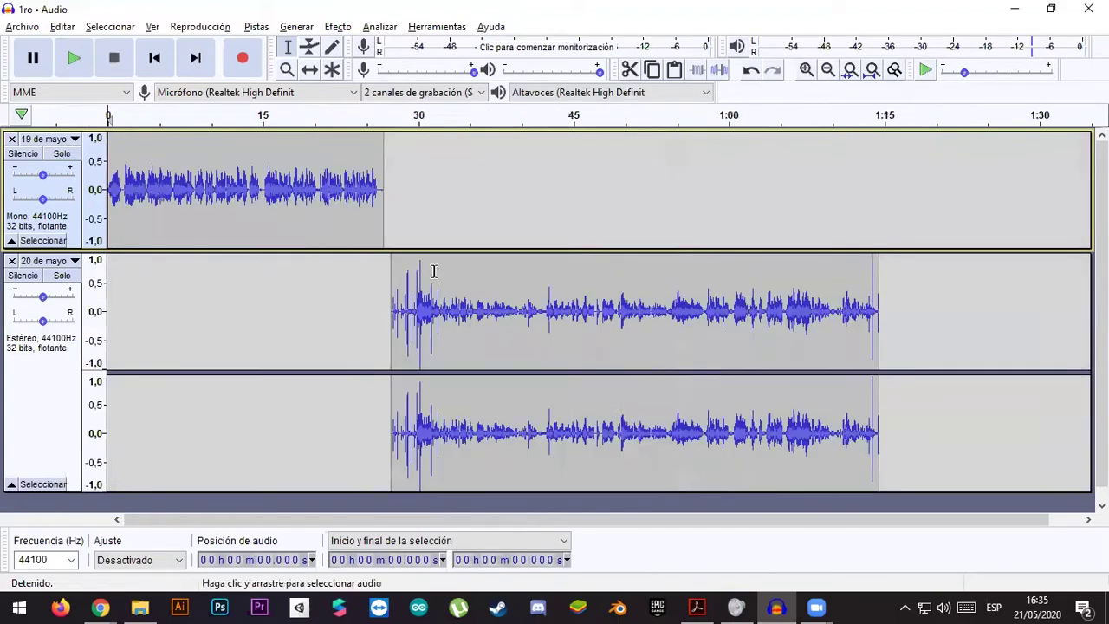
pyautogui.click(376, 147)
pyautogui.click(338, 27)
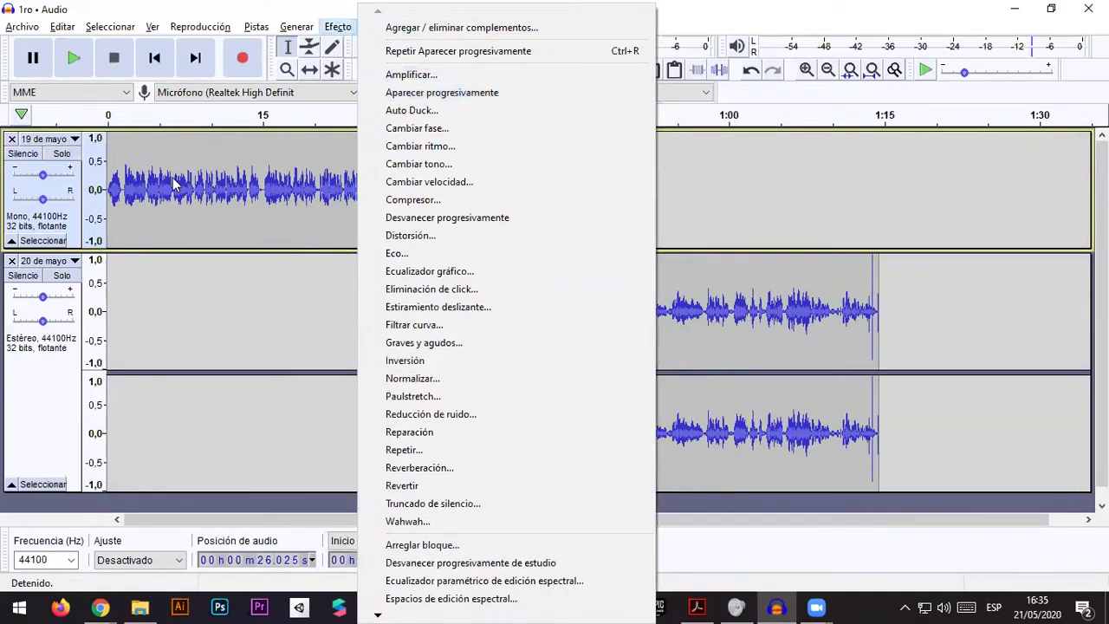
pyautogui.click(114, 191)
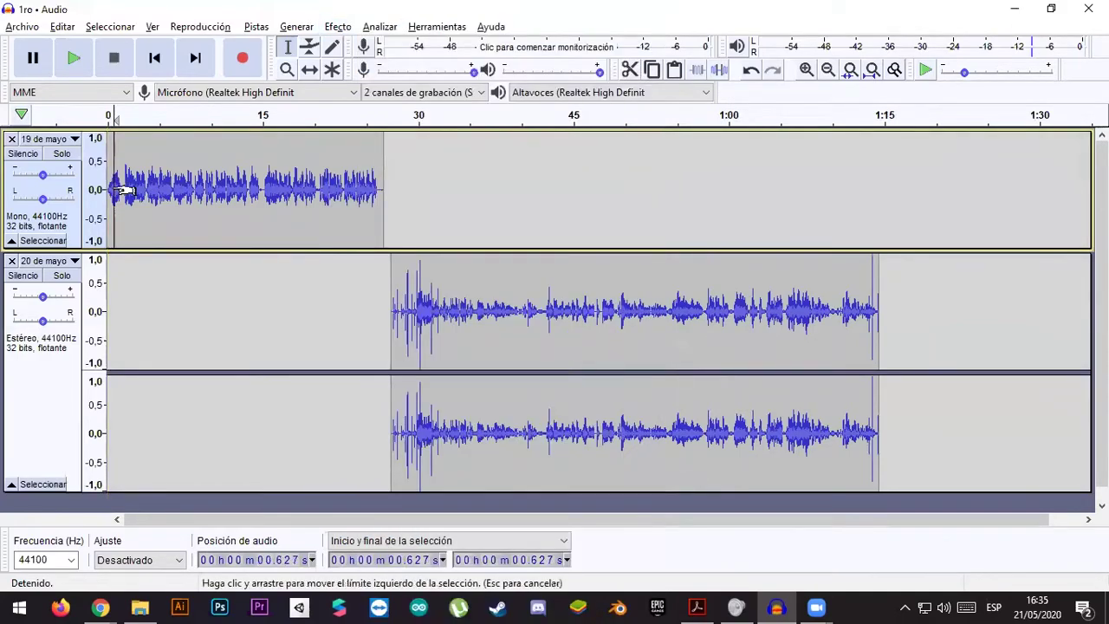
pyautogui.moveTo(126, 190); pyautogui.dragTo(99, 190)
pyautogui.click(806, 69)
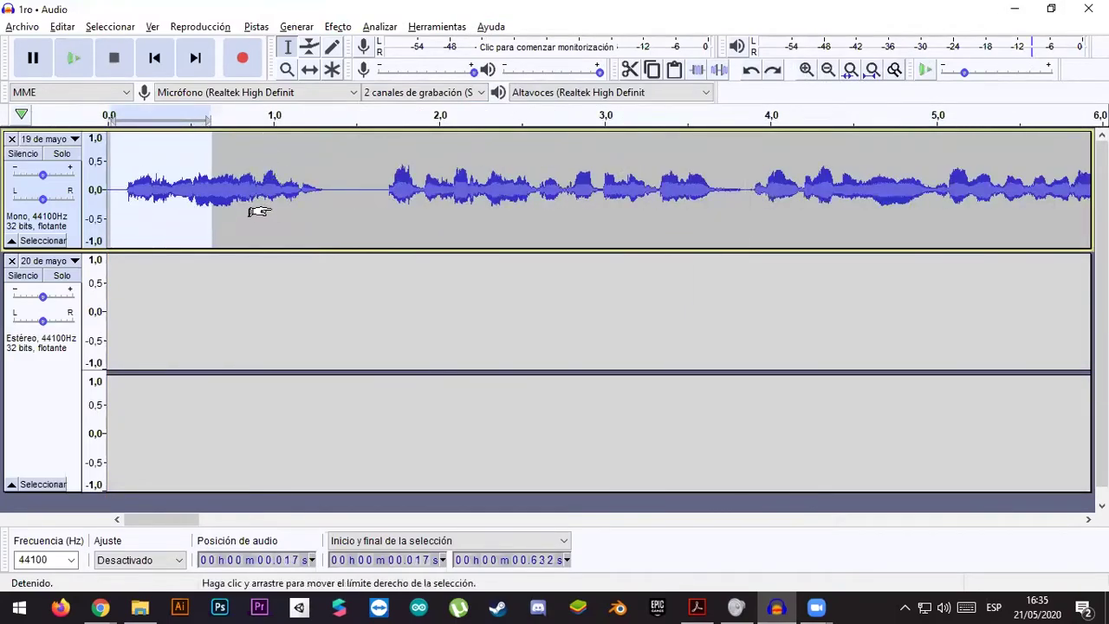
# - Apply a shorter fade-in (Aparecer progresivamente) to the first 0.26 s of "19 de mayo"
pyautogui.click(163, 210)
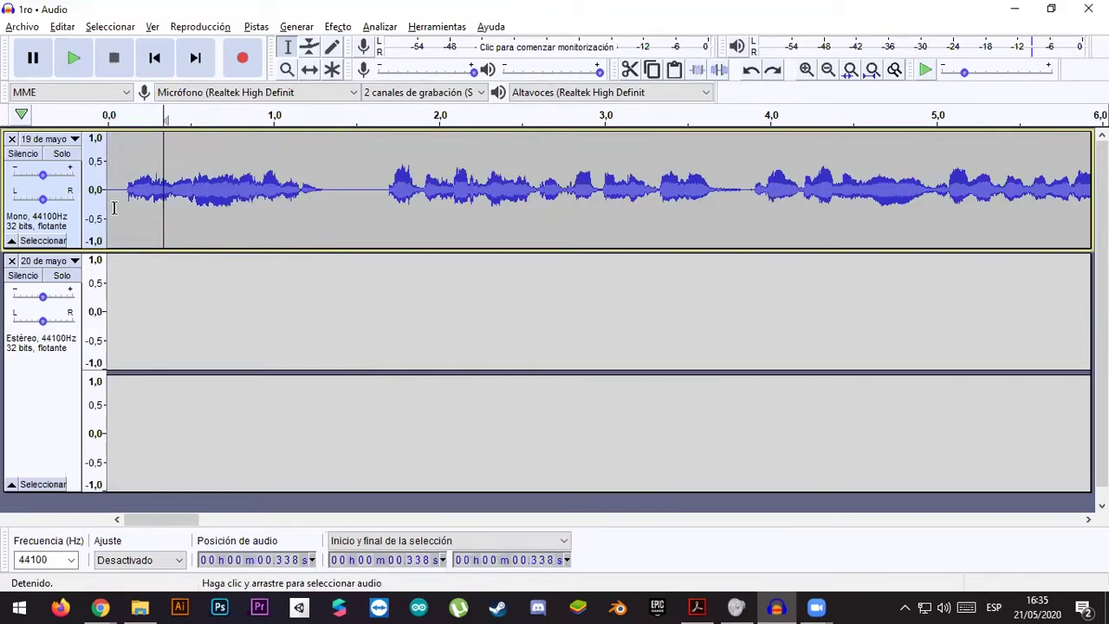
pyautogui.moveTo(111, 198); pyautogui.dragTo(148, 203)
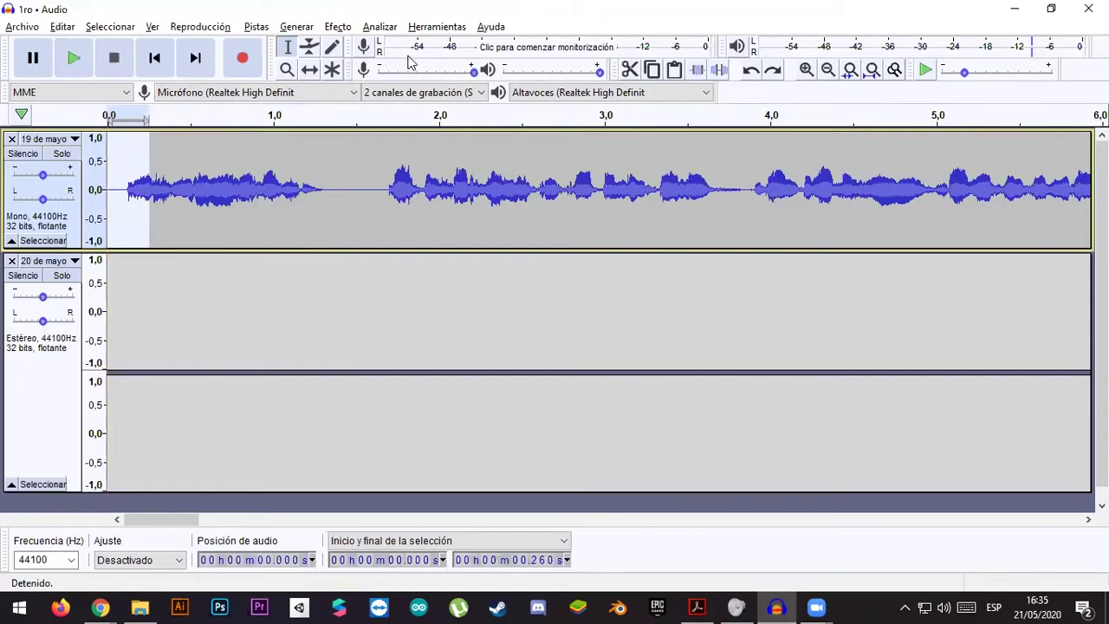
pyautogui.click(377, 26)
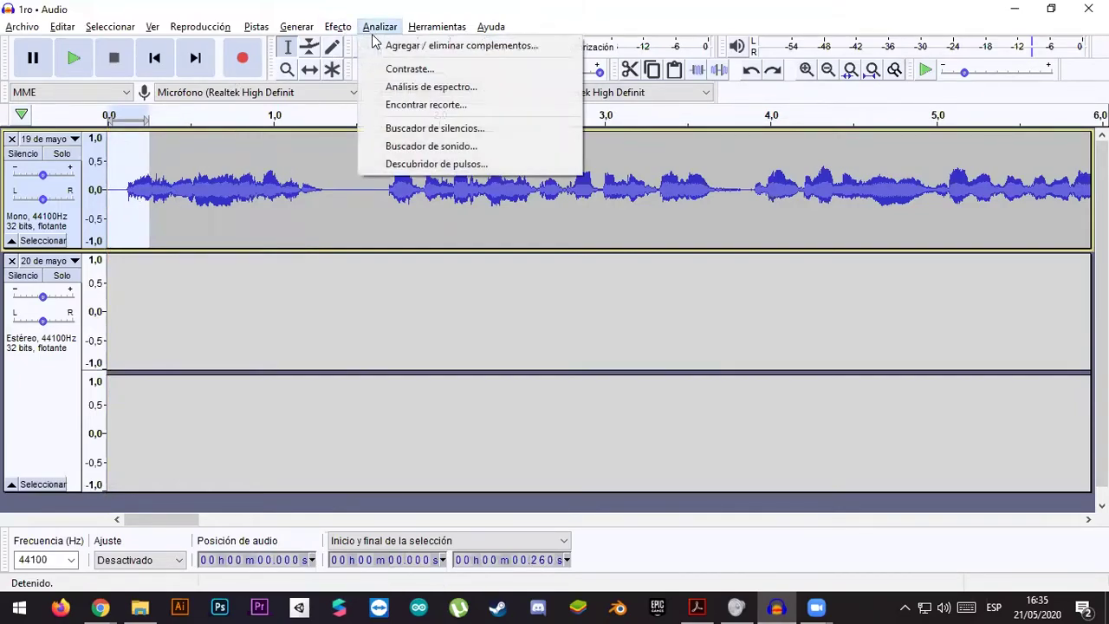
pyautogui.moveTo(350, 27)
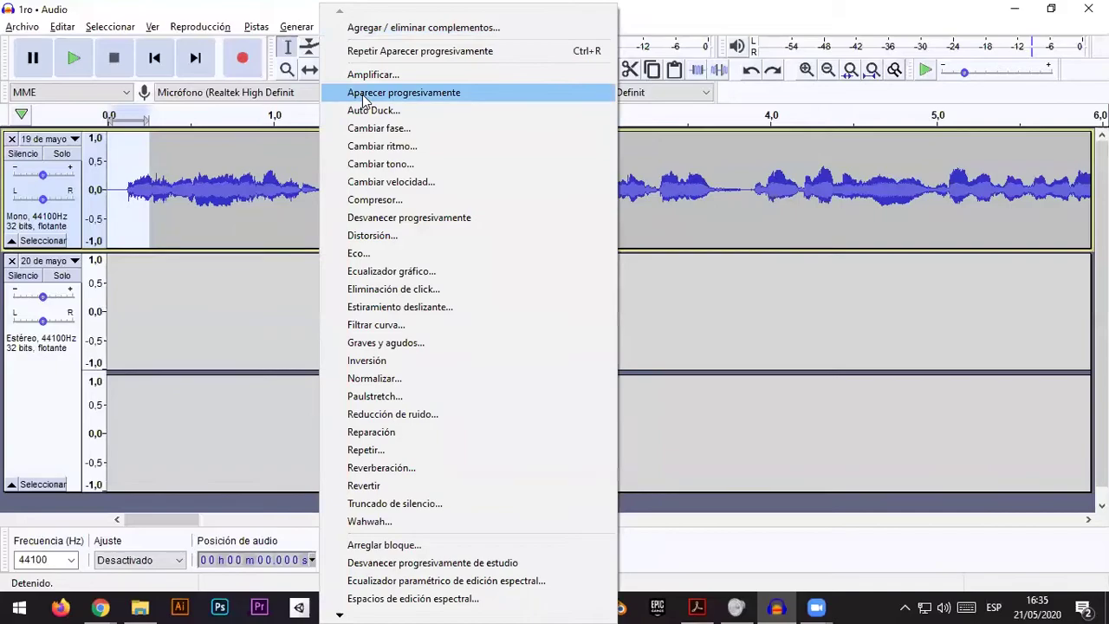
pyautogui.click(404, 93)
# - Play "19 de mayo" from about 0.04 s to check the shorter fade-in
pyautogui.click(117, 177)
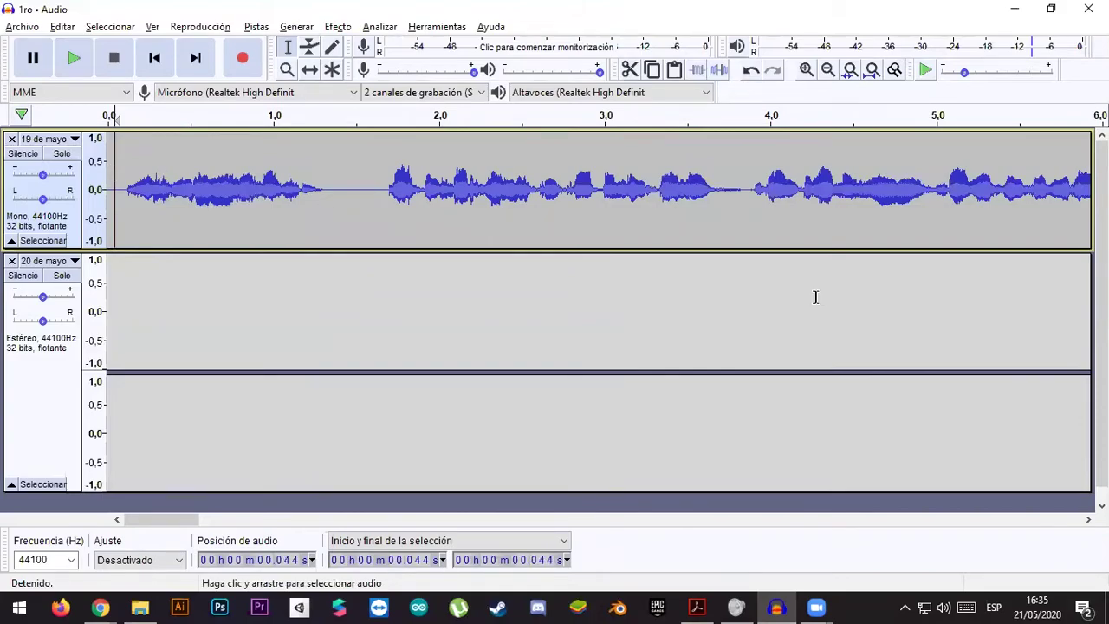
pyautogui.press('space')
pyautogui.press('space')
# - Replace the shorter fade-in with one (Aparecer progresivamente) from about 0.04 to 0.44 s of "19 de mayo"
pyautogui.click(123, 184)
pyautogui.moveTo(115, 184); pyautogui.dragTo(181, 184)
pyautogui.click(338, 27)
pyautogui.click(446, 92)
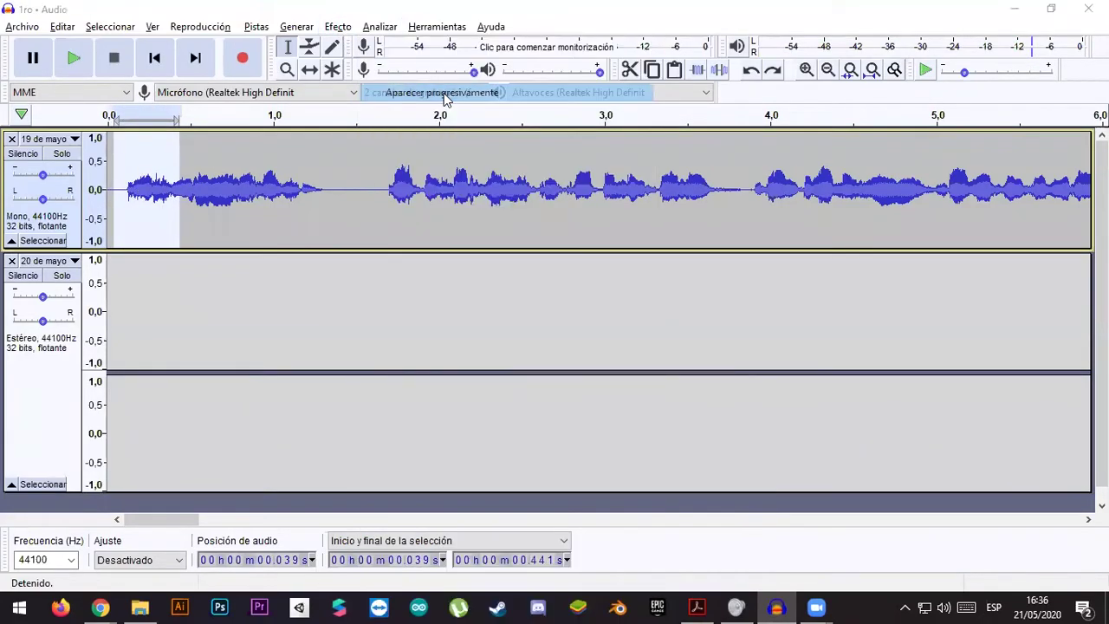
# - Play "19 de mayo" from its very start to hear the new fade-in
pyautogui.click(105, 191)
pyautogui.press('space')
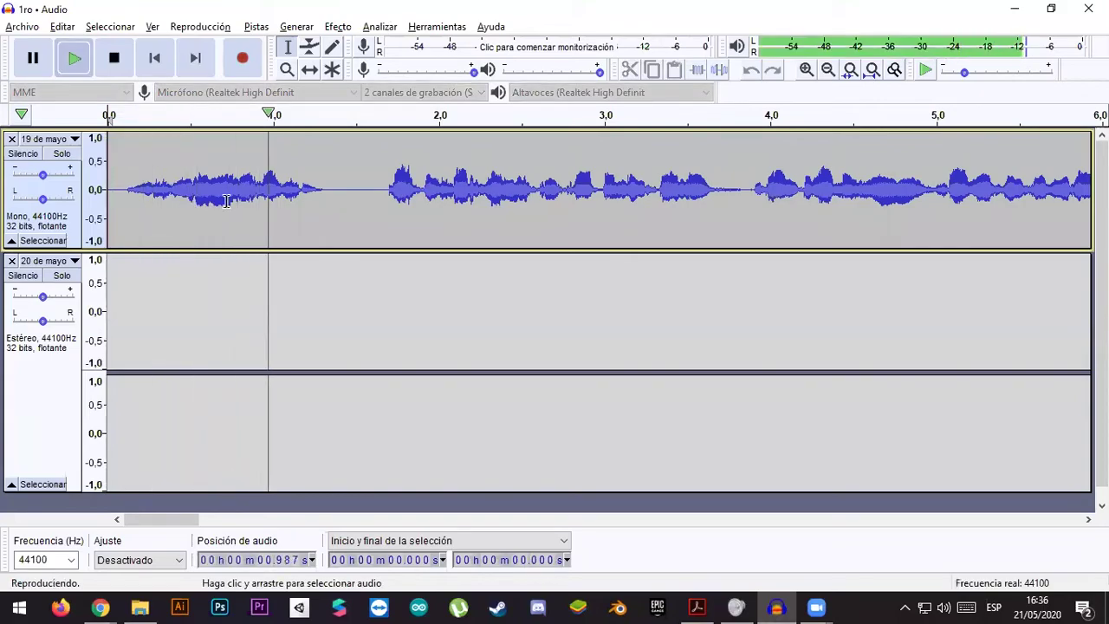
pyautogui.press('space')
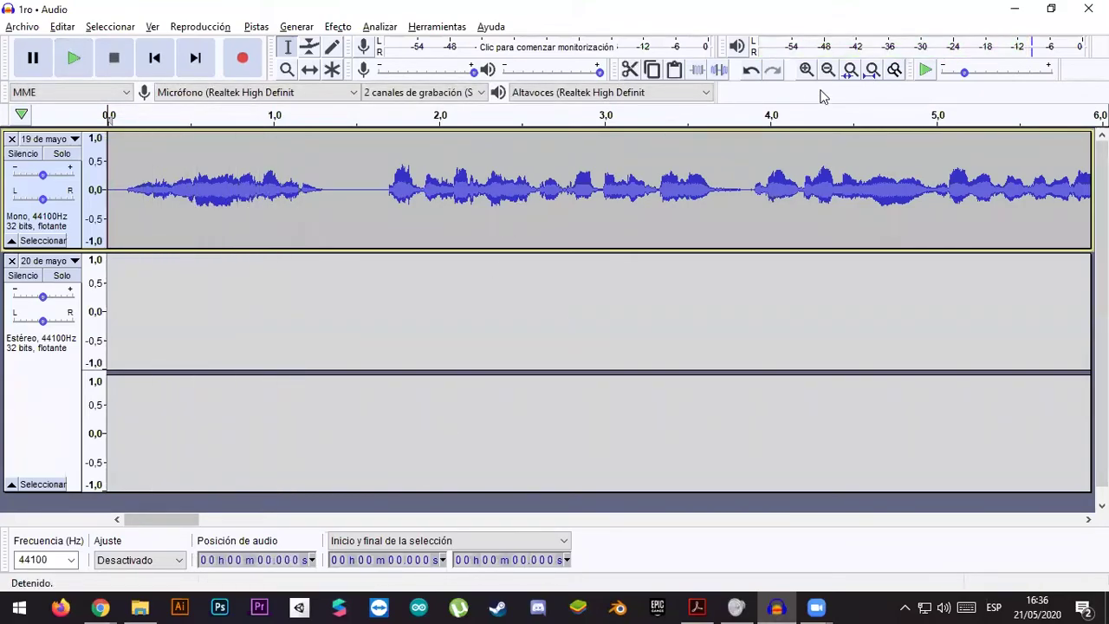
# - Select the closing part of "19 de mayo", from about 23.8 s to the clip's end, and play it
pyautogui.click(830, 73)
pyautogui.click(830, 73)
pyautogui.click(830, 73)
pyautogui.click(830, 72)
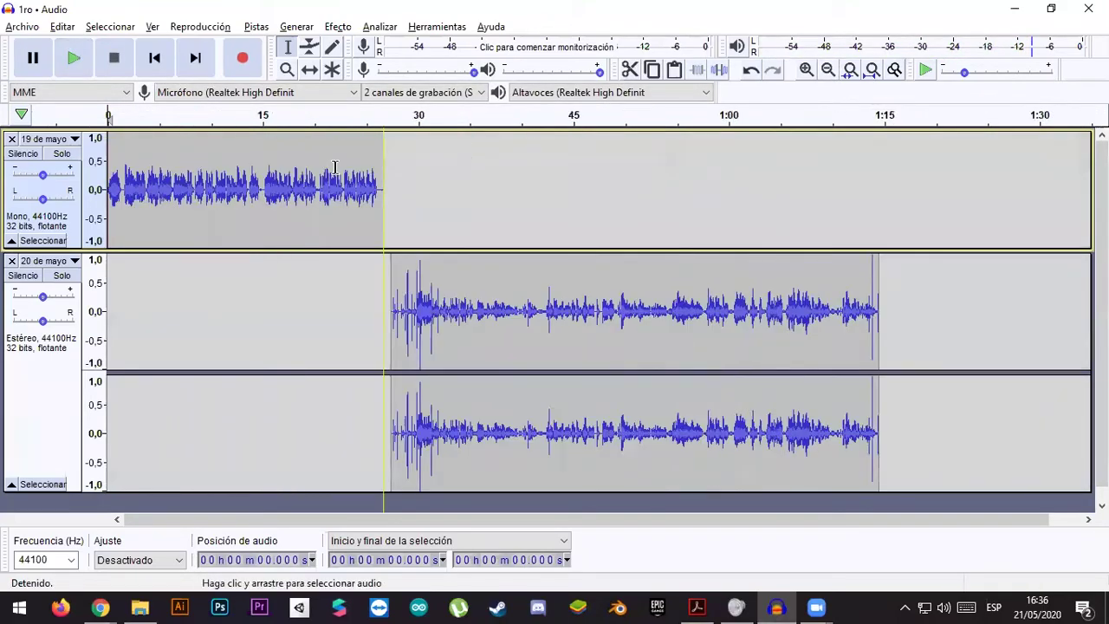
pyautogui.click(374, 157)
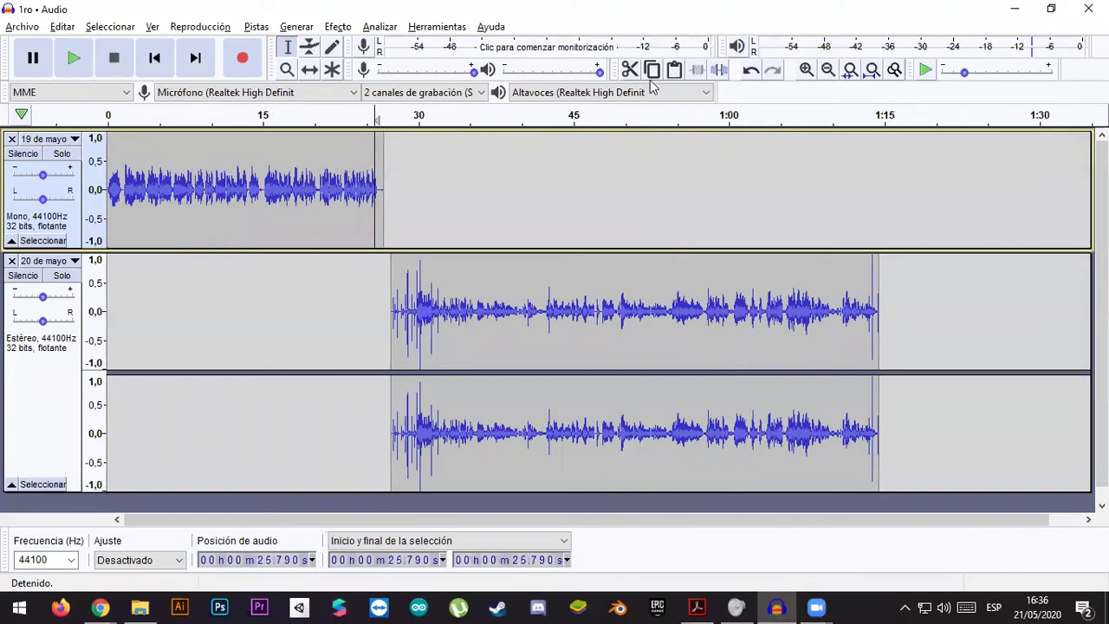
pyautogui.click(806, 70)
pyautogui.click(805, 69)
pyautogui.click(805, 69)
pyautogui.click(806, 69)
pyautogui.click(509, 174)
pyautogui.click(366, 180)
pyautogui.moveTo(276, 180); pyautogui.dragTo(744, 194)
pyautogui.press('space')
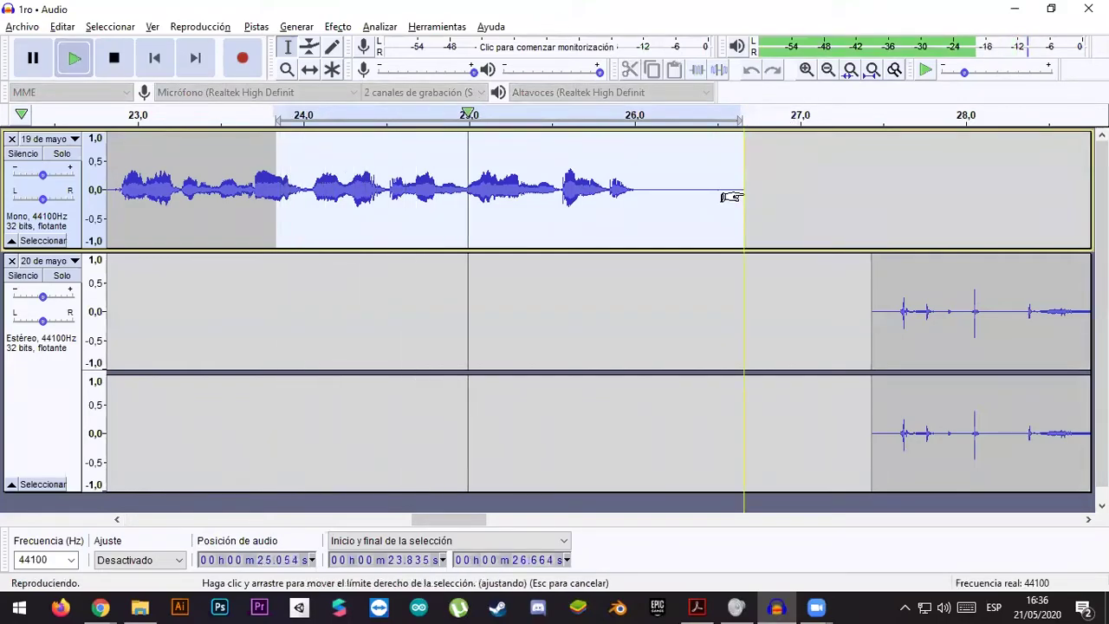
pyautogui.press('space')
# - Delete the silent tail of "19 de mayo" from about 26 s to the clip's end
pyautogui.click(636, 178)
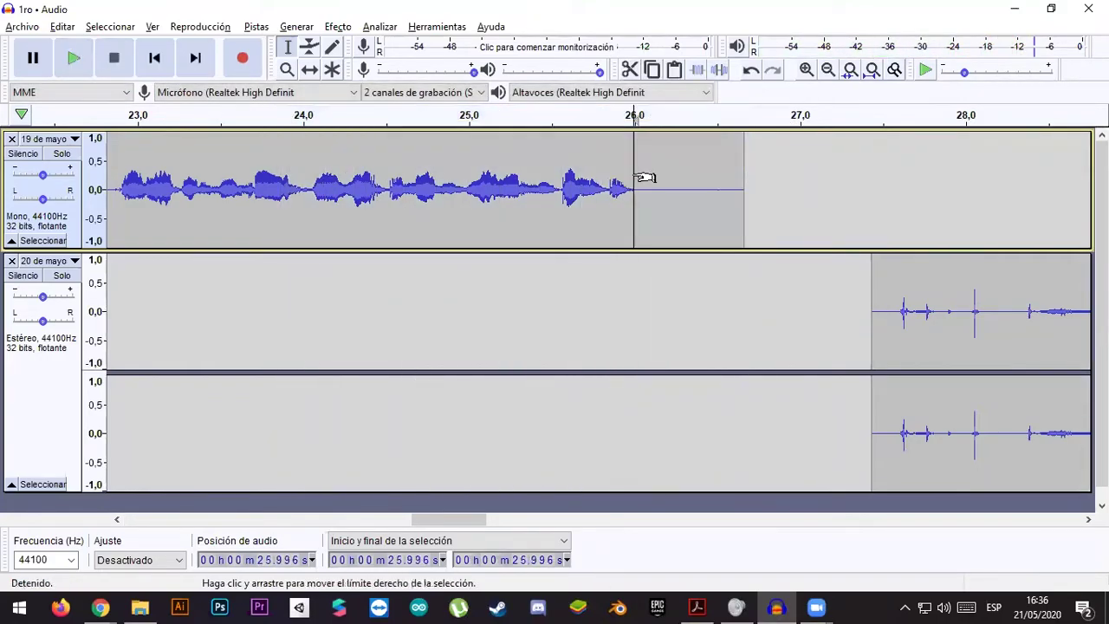
pyautogui.moveTo(708, 180); pyautogui.dragTo(811, 183)
pyautogui.click(737, 188)
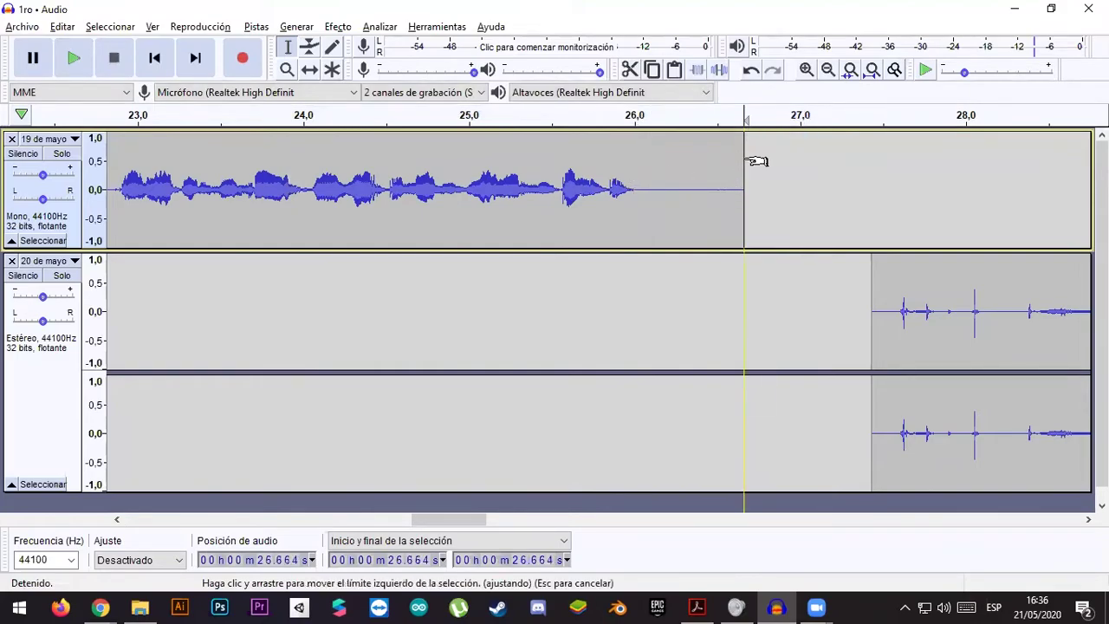
pyautogui.moveTo(745, 201); pyautogui.dragTo(621, 194)
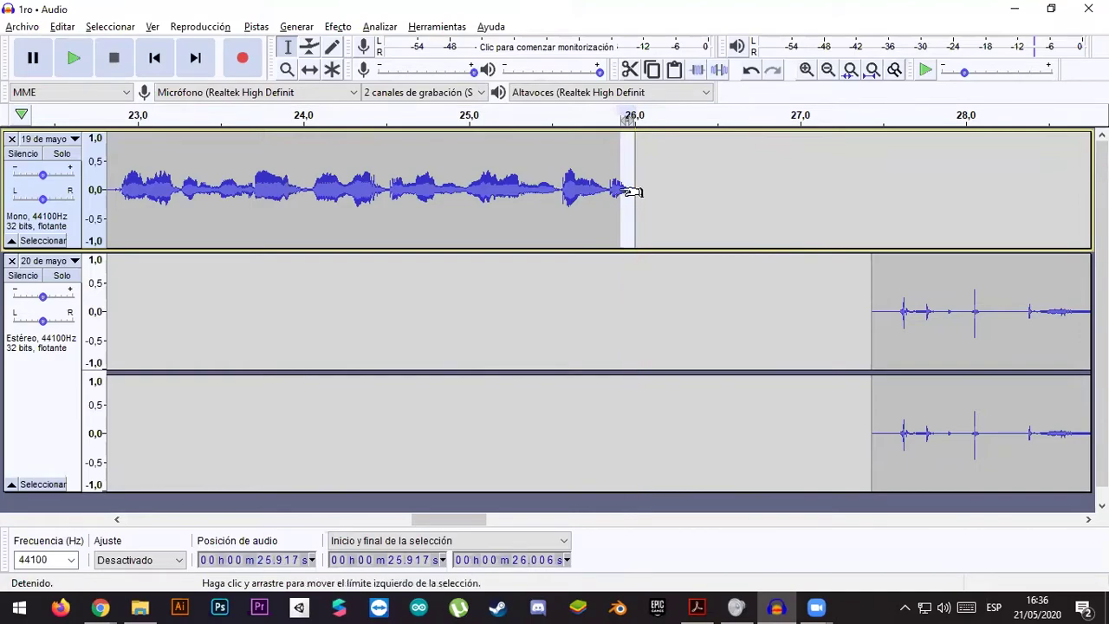
# - Apply a fade-out (Desvanecer progresivamente) to the end of "19 de mayo", from about 25.92 to 26.01 s
pyautogui.click(336, 26)
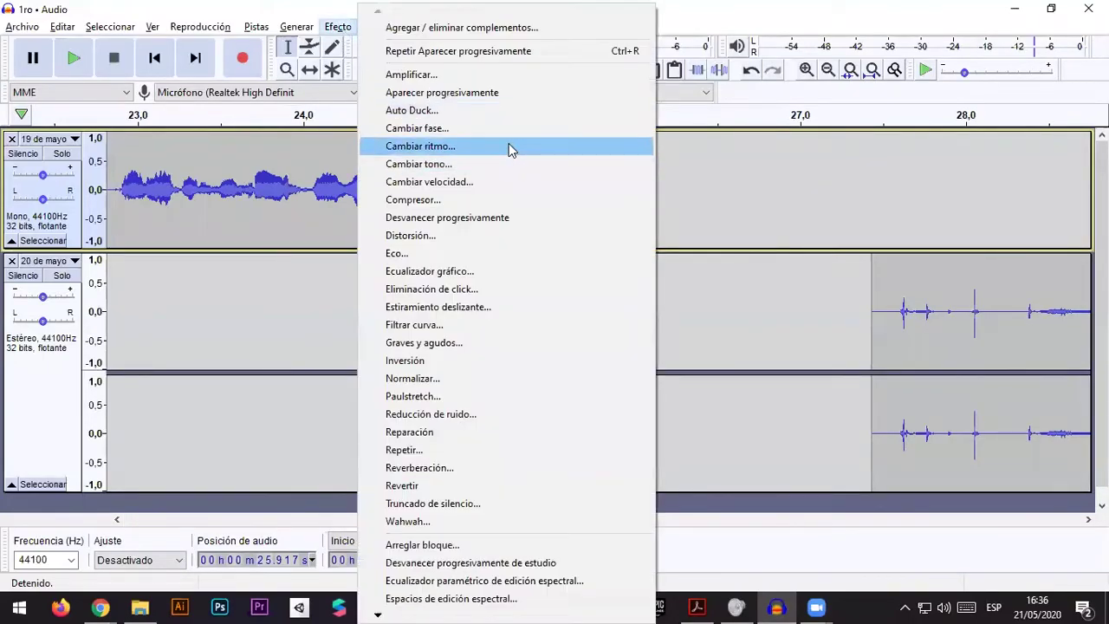
pyautogui.click(459, 218)
pyautogui.click(378, 28)
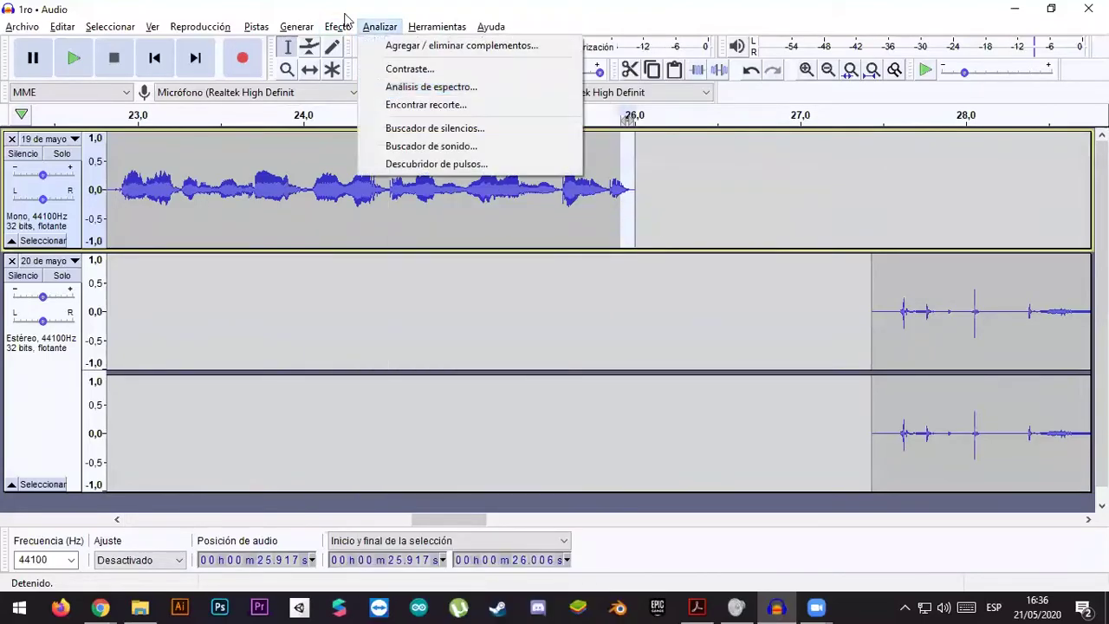
# - Apply Desvanecer progresivamente to the selected end of "19 de mayo", from about 25.92 to 26.01 s, and play the ending from about 24.7 s
pyautogui.moveTo(337, 26)
pyautogui.click(424, 218)
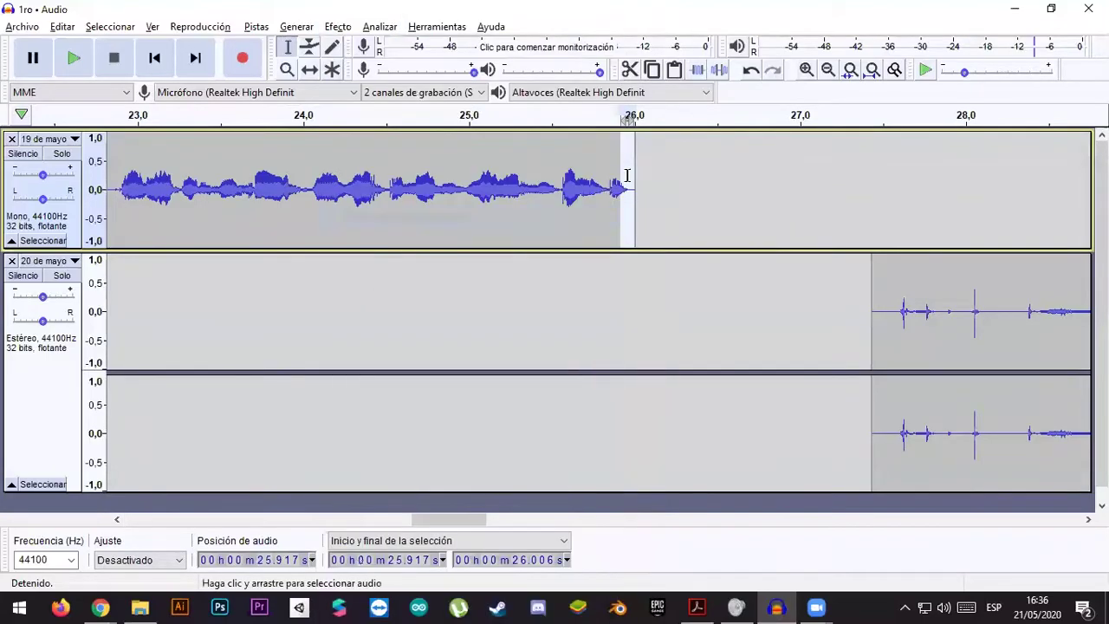
pyautogui.click(424, 221)
pyautogui.press('space')
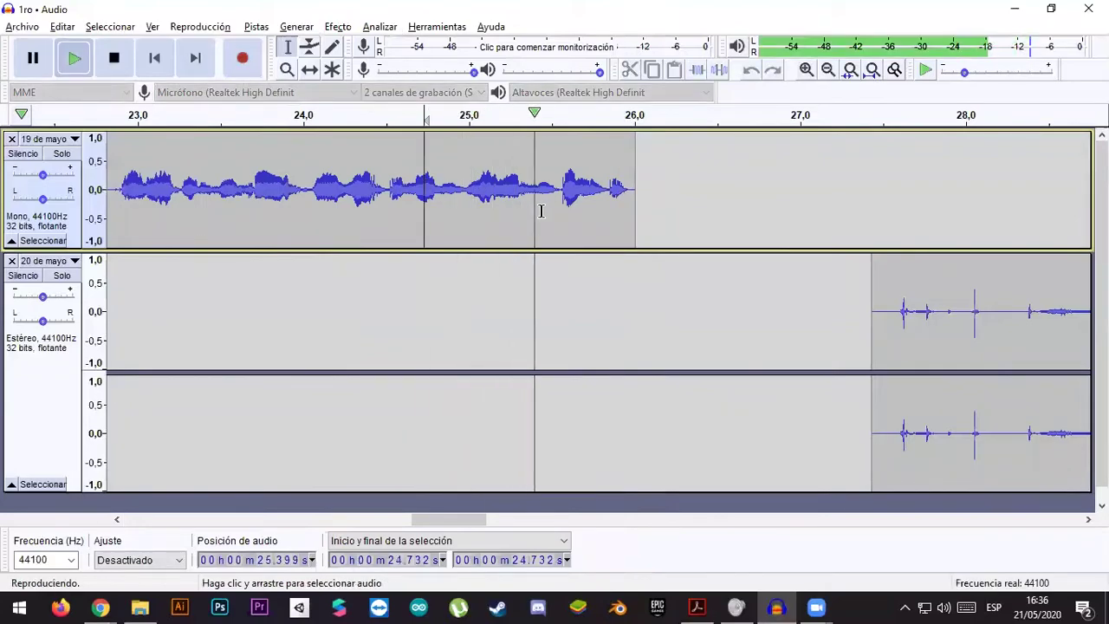
pyautogui.press('space')
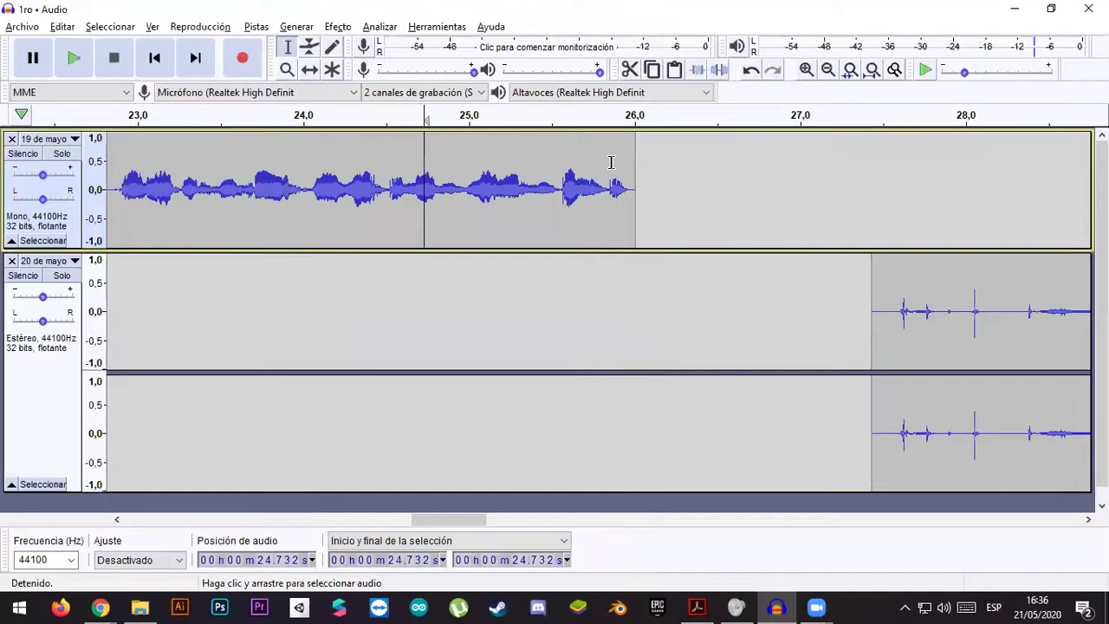
# - Listen to the faded ending of "19 de mayo" from about 25.92 s and again from about 25.1 s
pyautogui.click(618, 188)
pyautogui.press('space')
pyautogui.press('space')
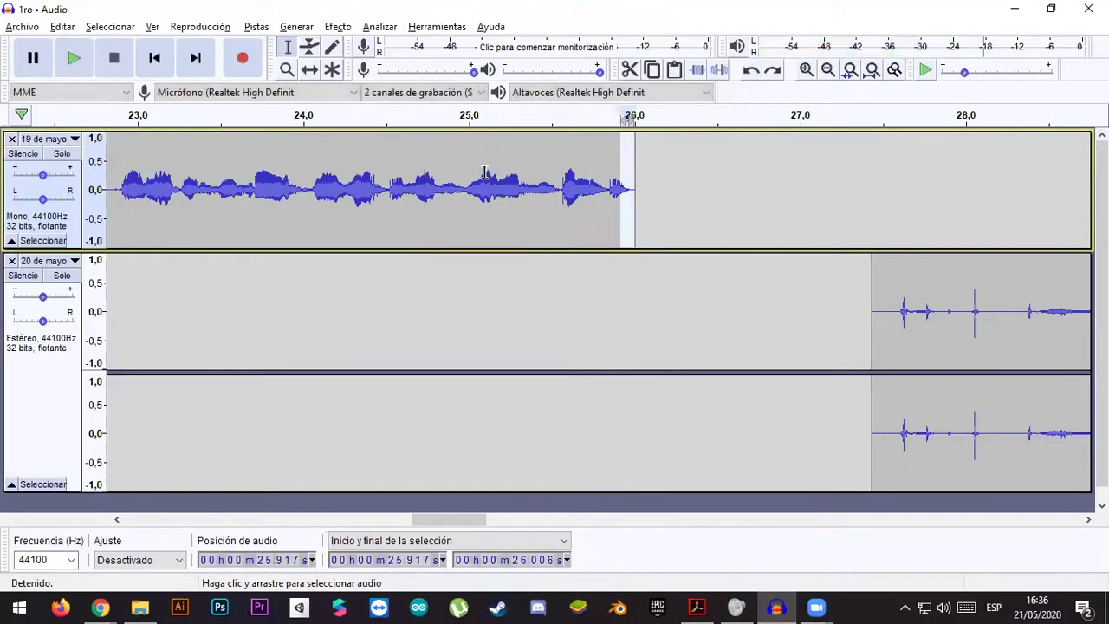
pyautogui.click(486, 188)
pyautogui.press('space')
pyautogui.press('space')
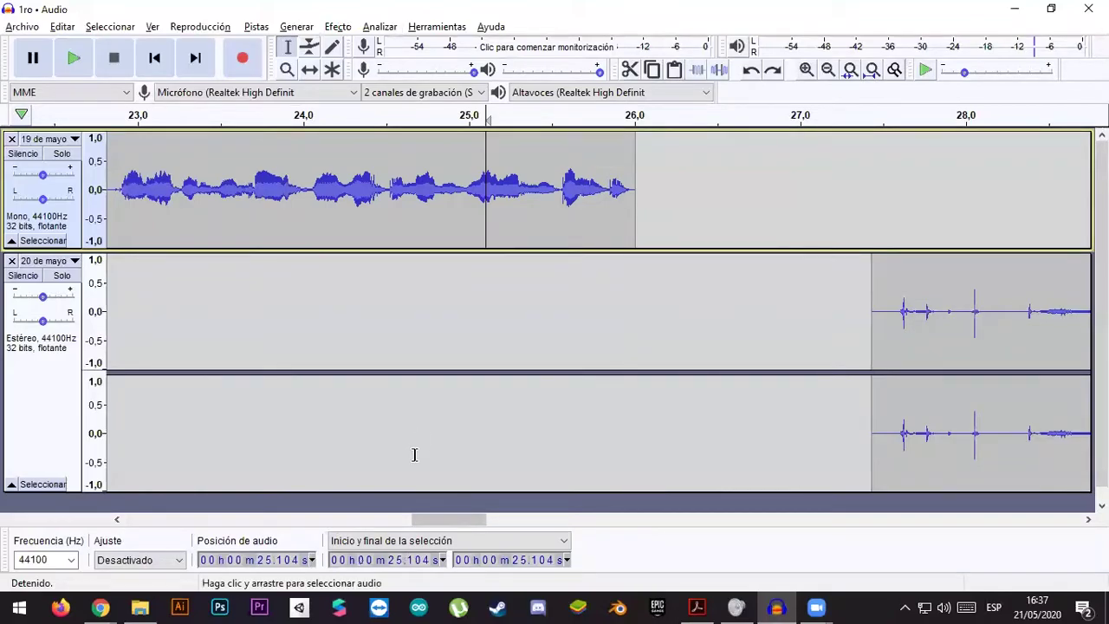
# - Select the passage of "19 de mayo" from about 19.5 to 21.5 s and play it
pyautogui.moveTo(449, 518); pyautogui.dragTo(383, 518)
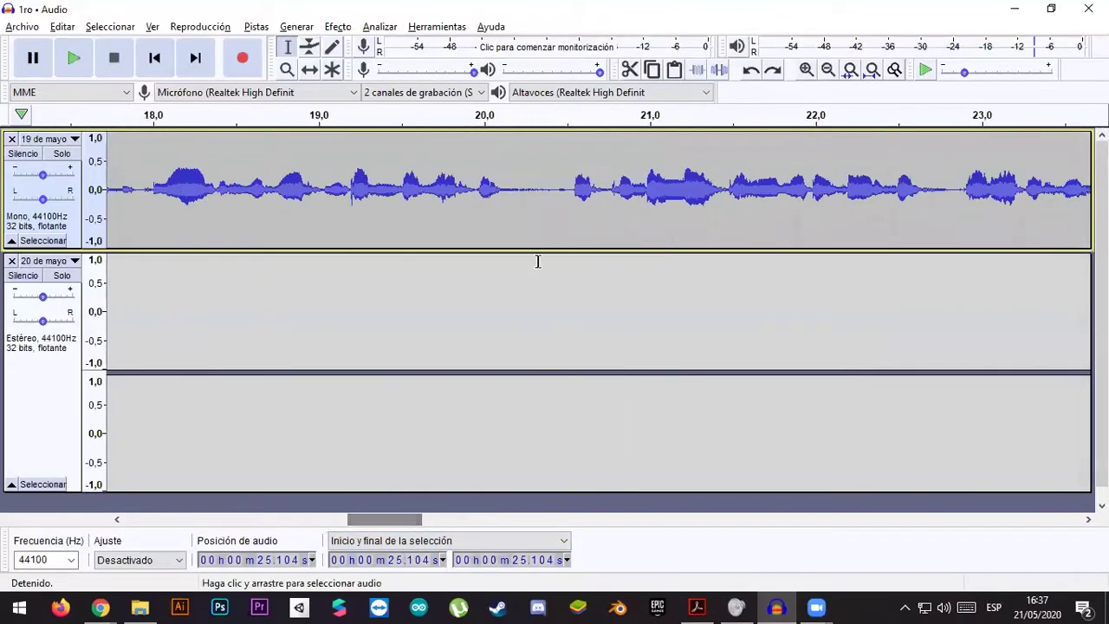
pyautogui.click(501, 195)
pyautogui.click(473, 195)
pyautogui.moveTo(402, 195); pyautogui.dragTo(734, 195)
pyautogui.press('space')
pyautogui.press('space')
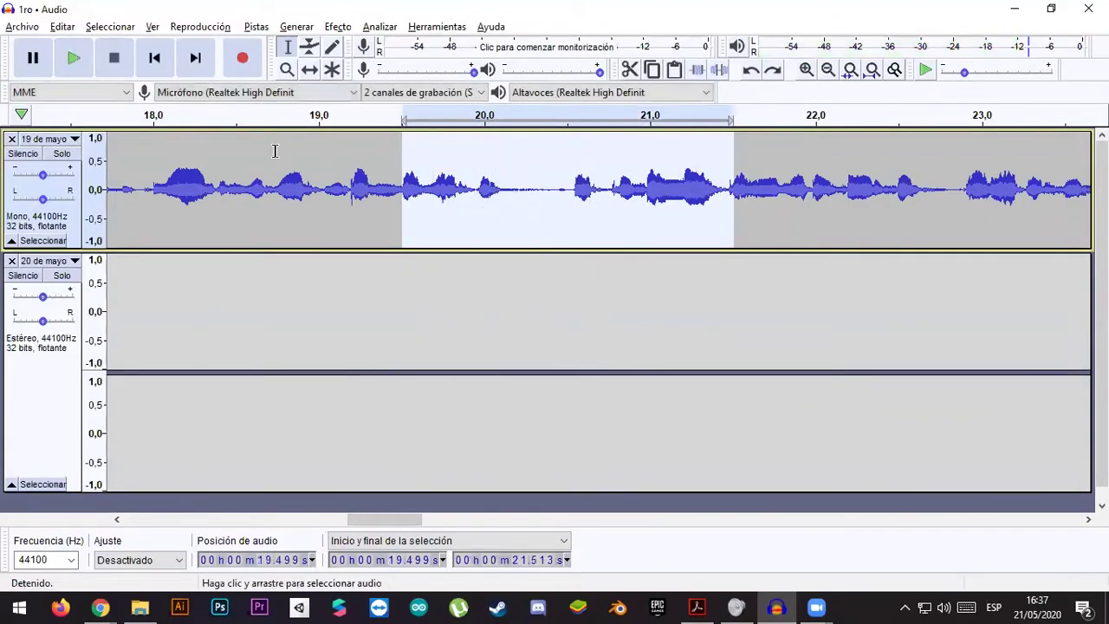
# - Locate the pause between words in "19 de mayo" and play it from about 20.0 to 20.5 s
pyautogui.click(231, 187)
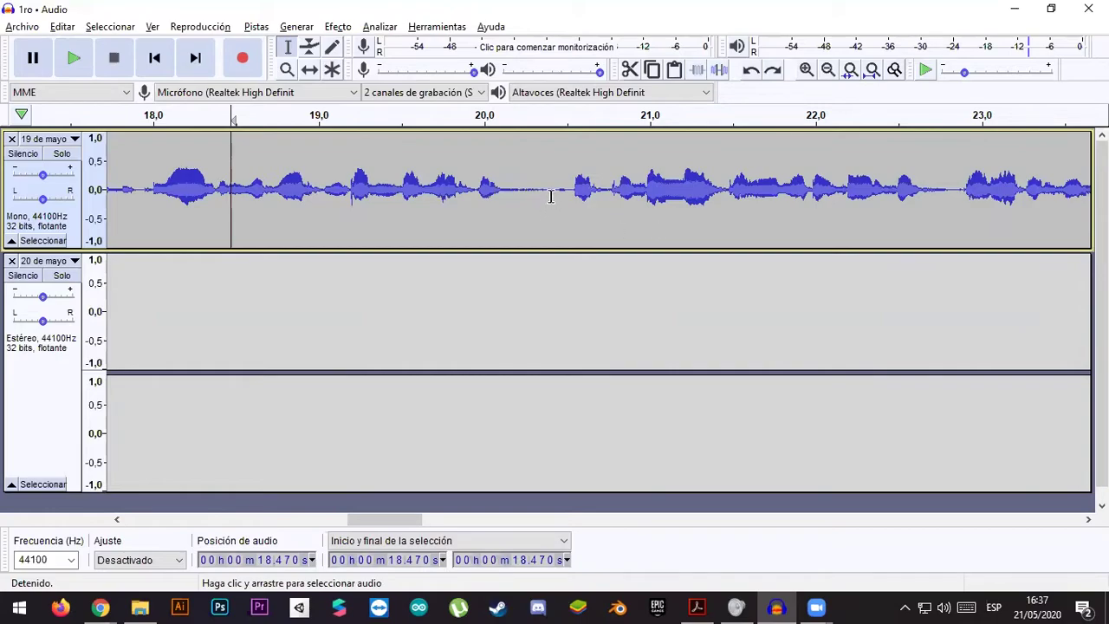
pyautogui.click(500, 189)
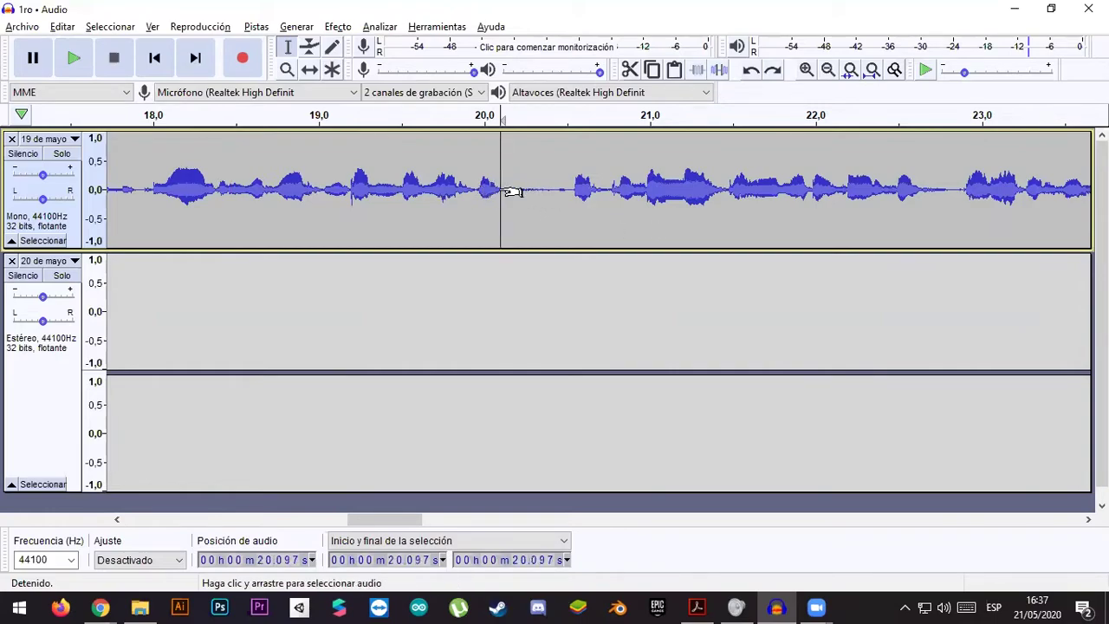
pyautogui.moveTo(479, 191); pyautogui.dragTo(572, 192)
pyautogui.press('space')
pyautogui.click(500, 186)
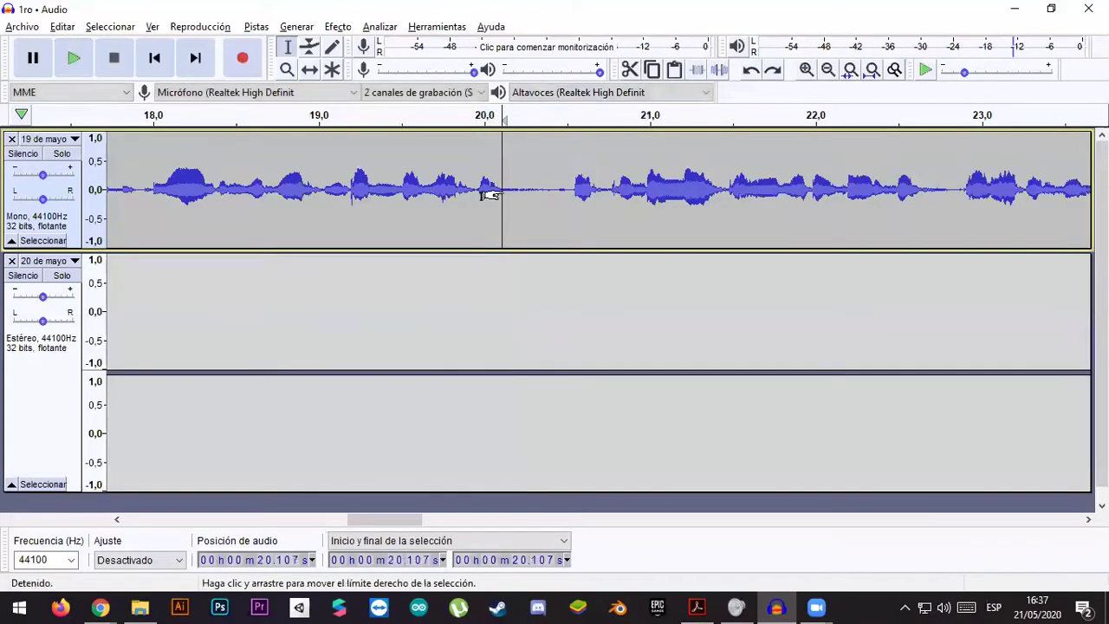
pyautogui.click(509, 187)
# - Select and play the end of the word and the following pause in "19 de mayo", from about 19.97 to 20.44 s
pyautogui.click(805, 70)
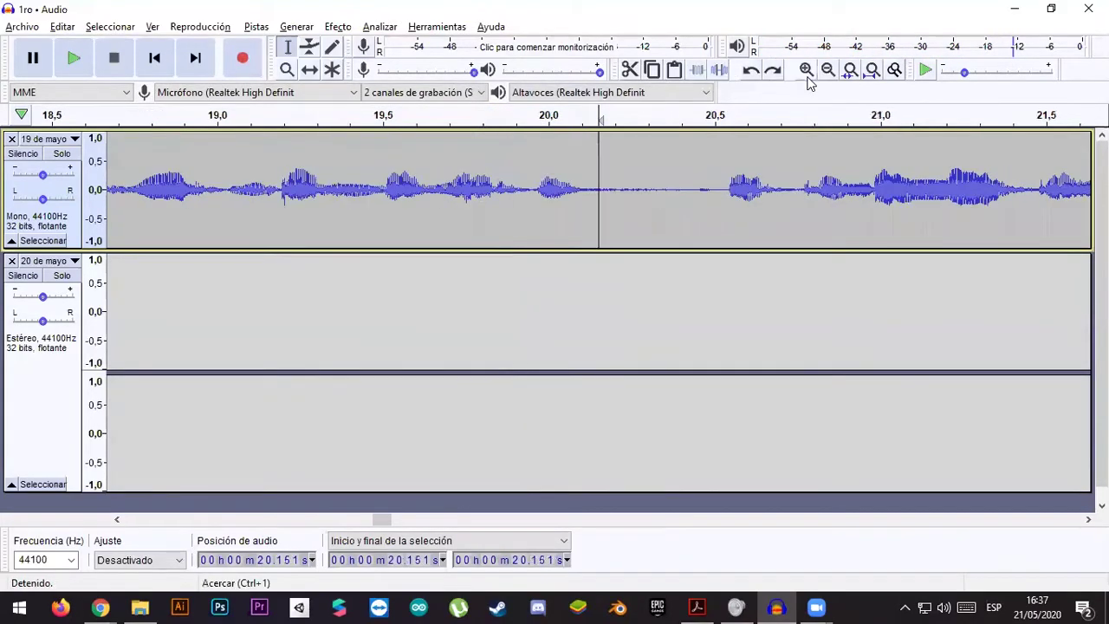
pyautogui.click(806, 69)
pyautogui.click(806, 69)
pyautogui.click(805, 70)
pyautogui.click(835, 76)
pyautogui.click(835, 77)
pyautogui.click(835, 76)
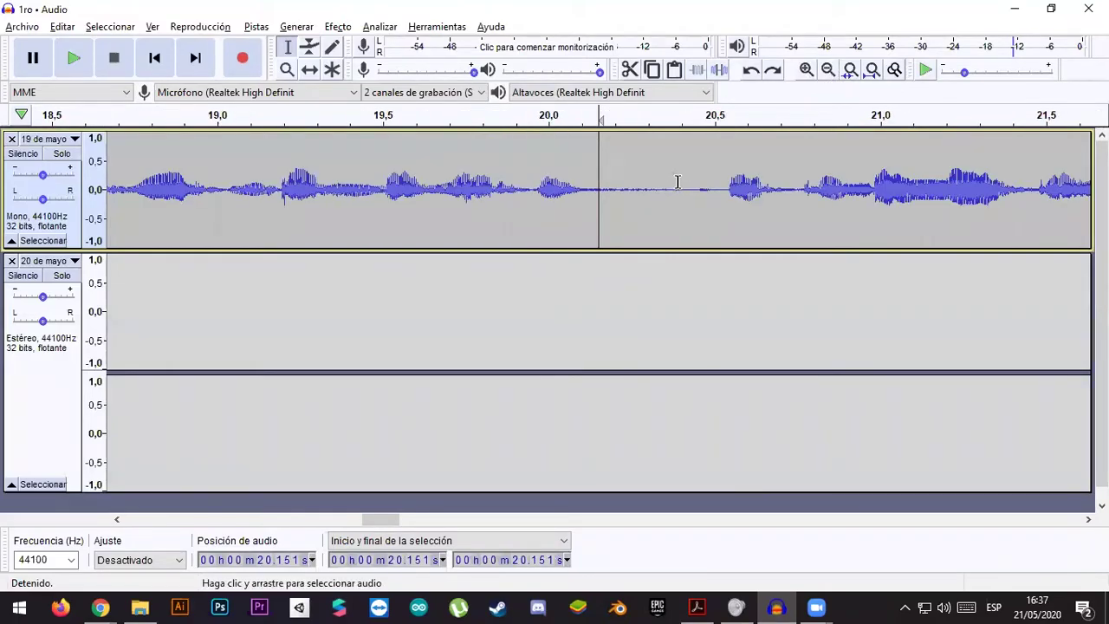
pyautogui.click(804, 71)
pyautogui.moveTo(475, 197); pyautogui.dragTo(780, 201)
pyautogui.press('space')
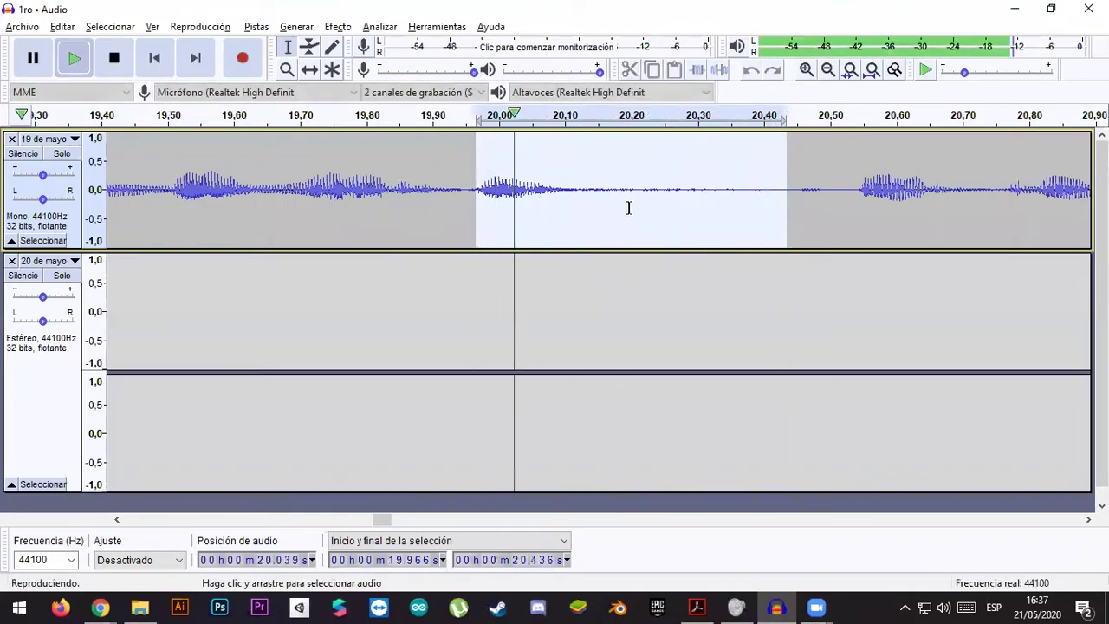
# - Select and play the background noise in "19 de mayo" from about 20.12 to 20.37 s, and capture it as the Reducción de ruido noise profile
pyautogui.moveTo(580, 193); pyautogui.dragTo(599, 192)
pyautogui.moveTo(672, 183); pyautogui.dragTo(741, 186)
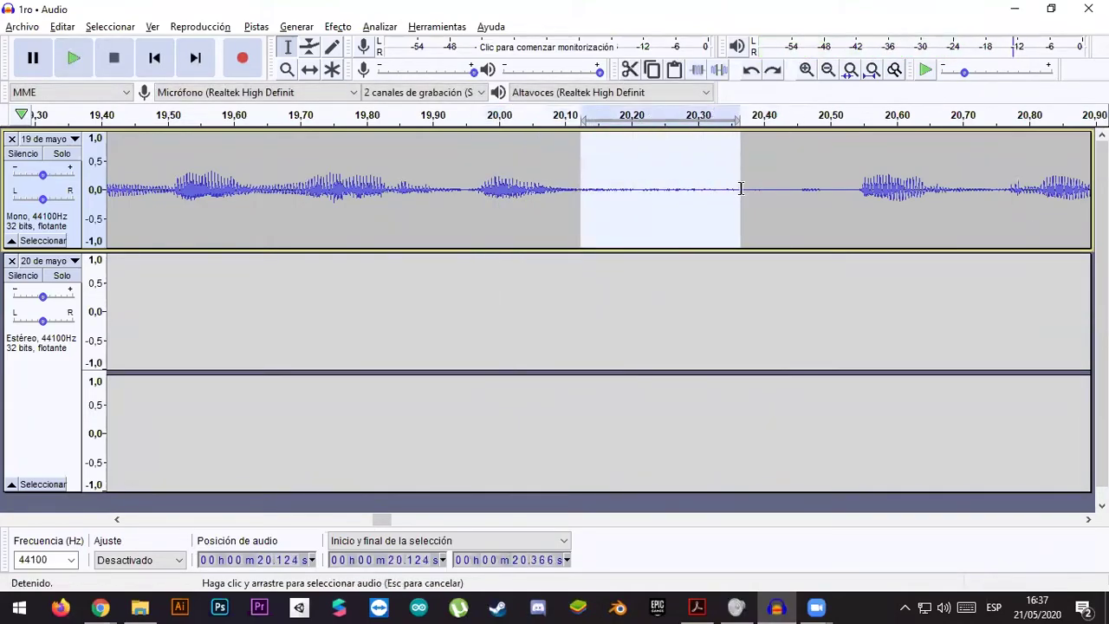
pyautogui.press('space')
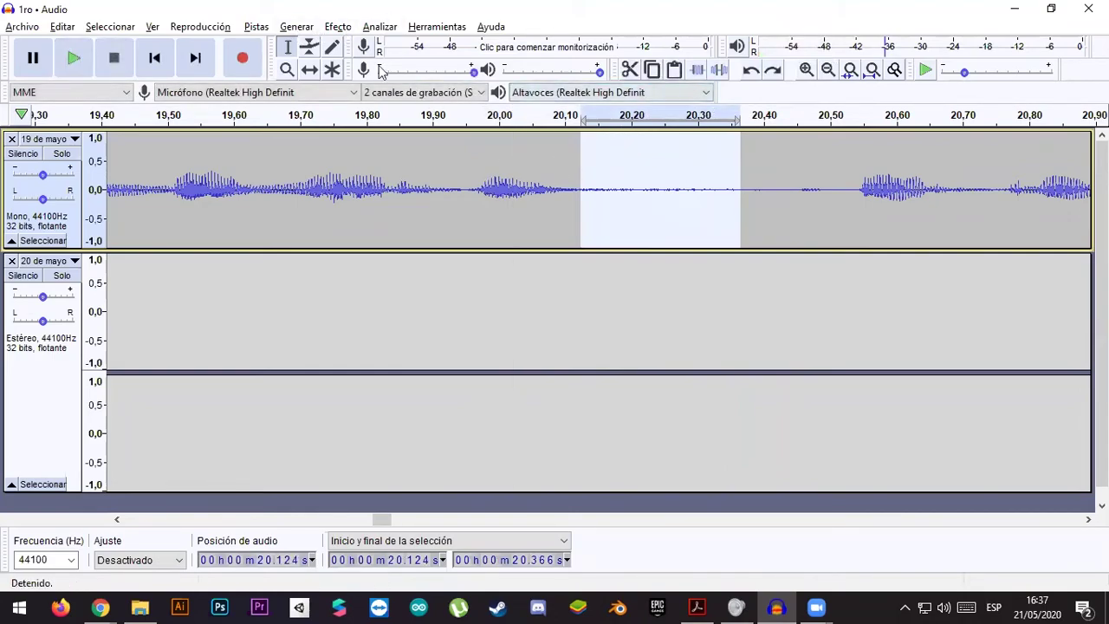
pyautogui.click(337, 27)
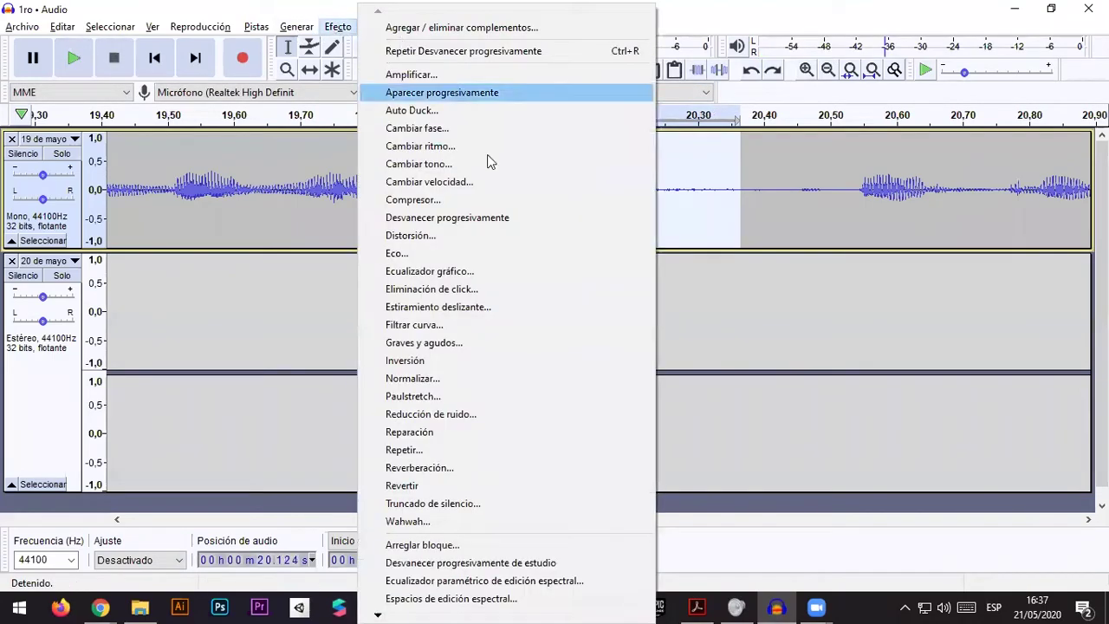
pyautogui.click(430, 414)
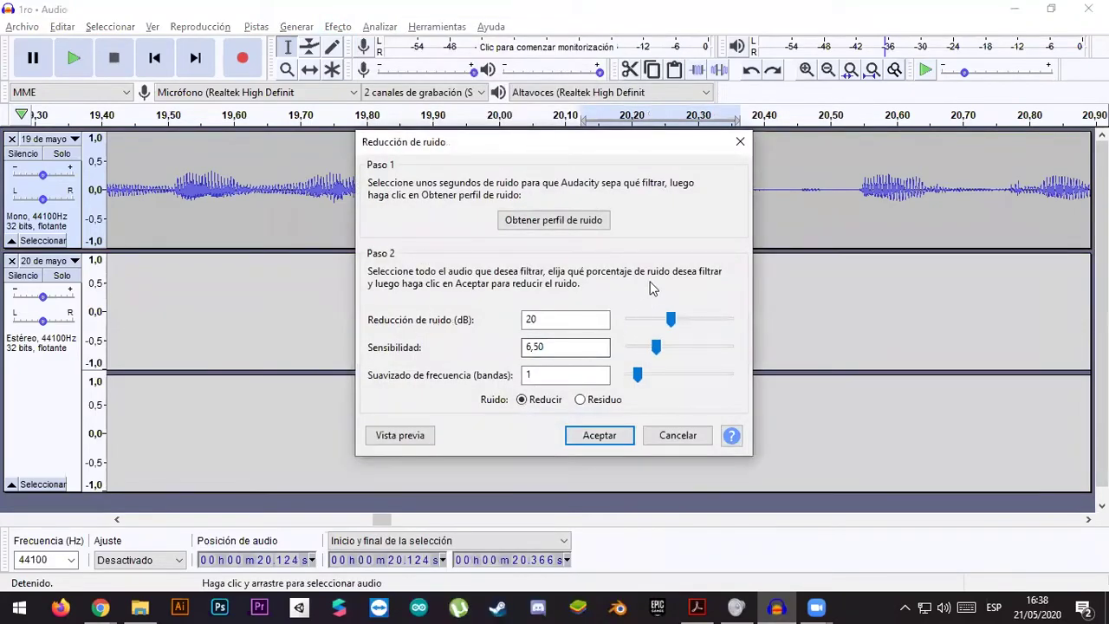
pyautogui.click(555, 220)
pyautogui.click(337, 26)
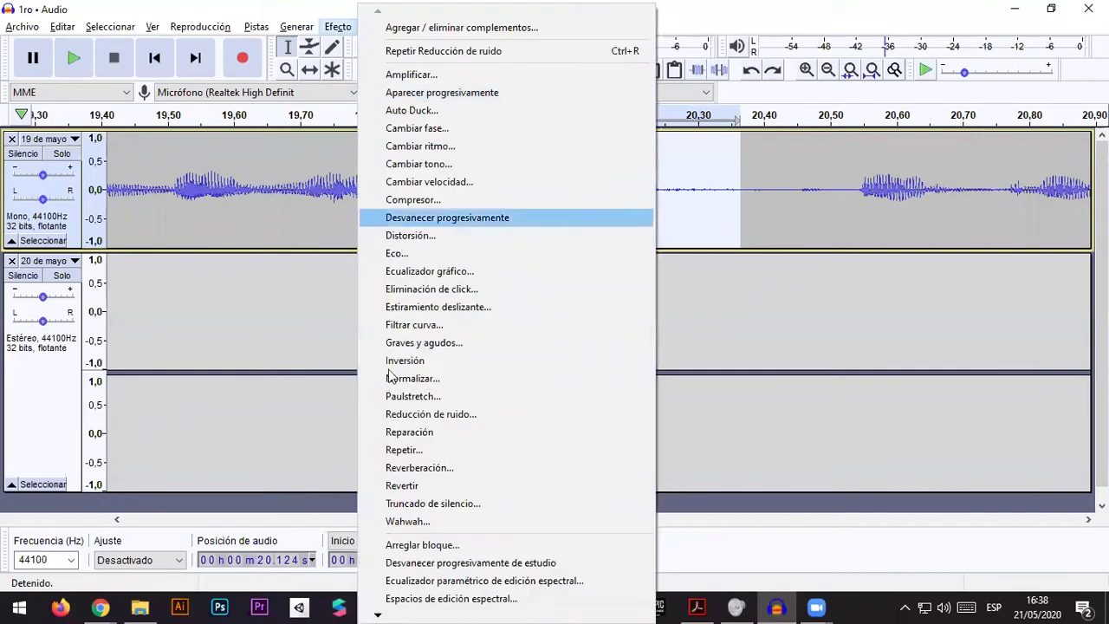
pyautogui.click(451, 416)
pyautogui.click(568, 225)
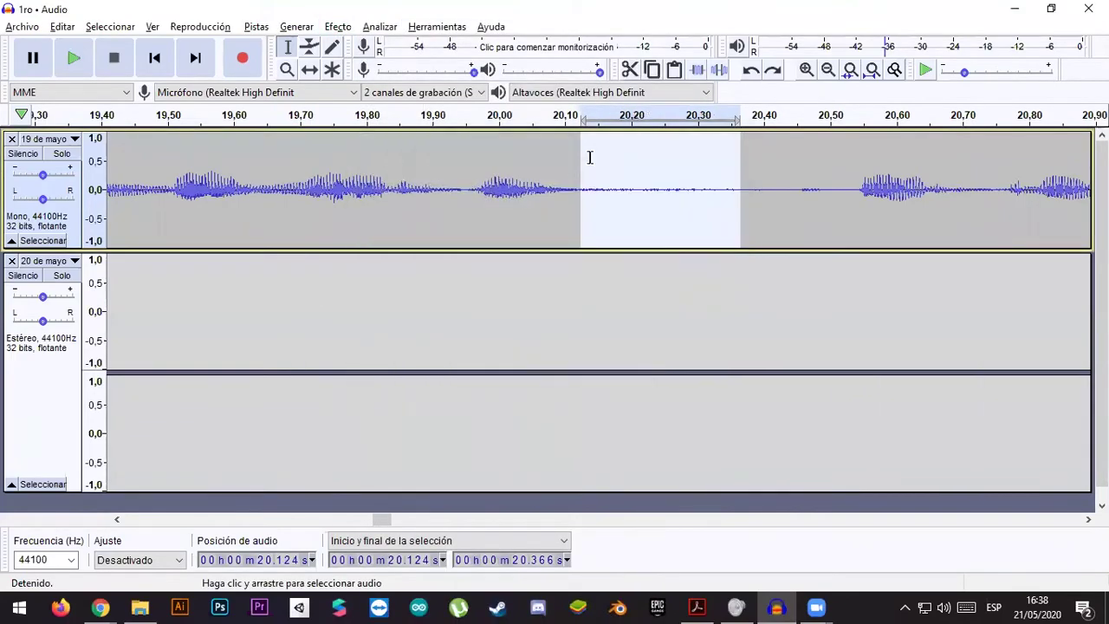
# - Play selections of the noisy pause in "19 de mayo", from about 20.13 to 20.34 s and from about 20.11 to 20.32 s
pyautogui.click(583, 161)
pyautogui.moveTo(584, 165); pyautogui.dragTo(719, 179)
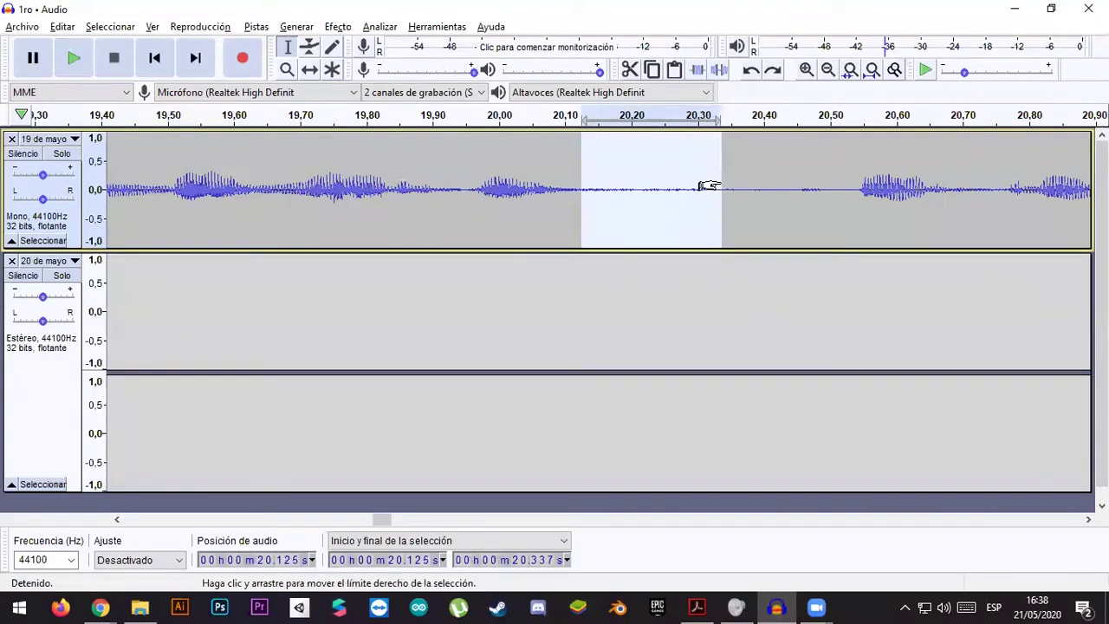
pyautogui.press('space')
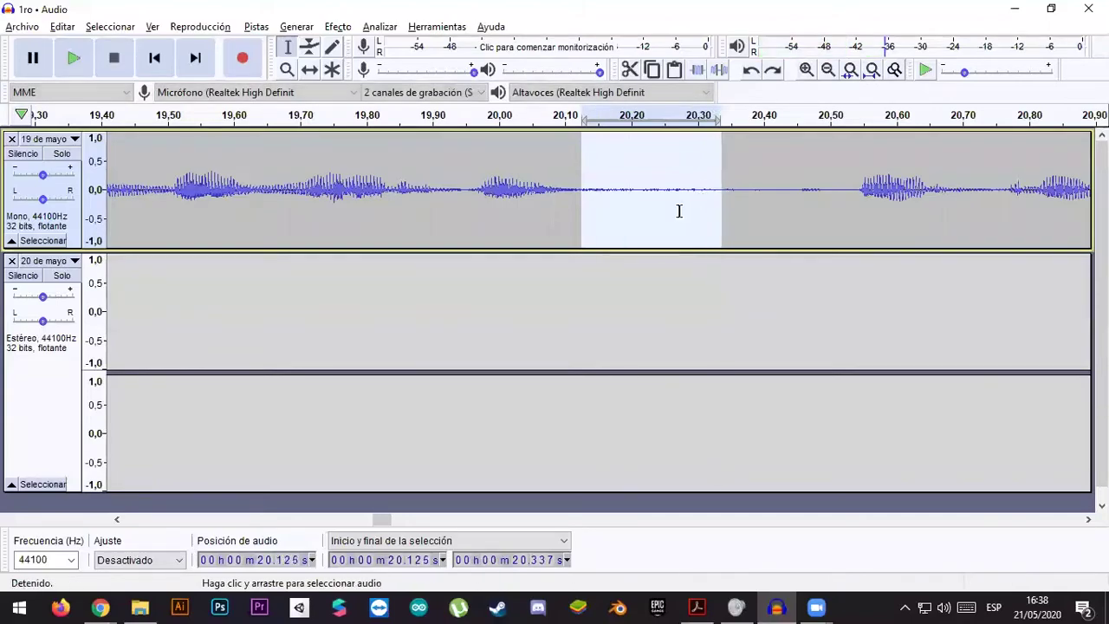
pyautogui.moveTo(569, 149); pyautogui.dragTo(700, 156)
pyautogui.press('space')
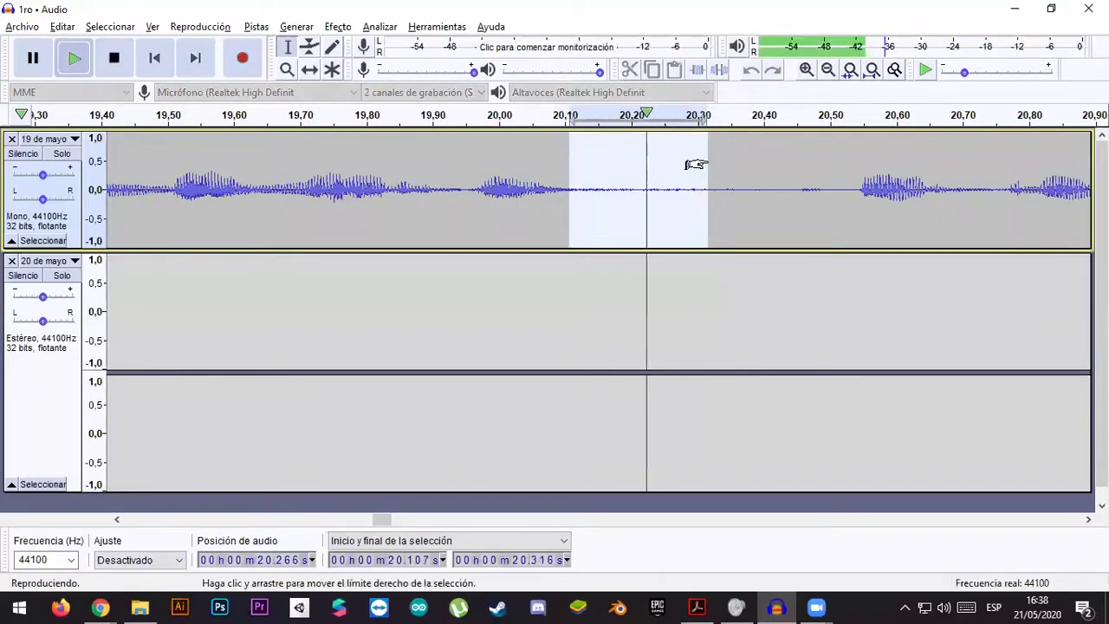
pyautogui.click(572, 161)
pyautogui.click(580, 158)
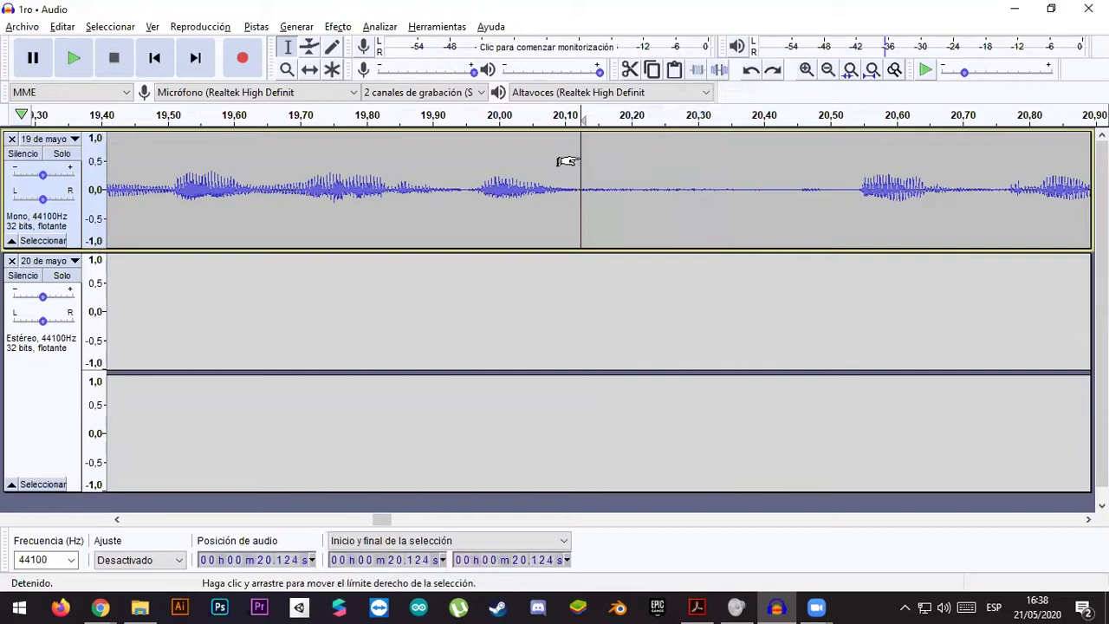
# - Examine where the word ends and the noise begins in "19 de mayo", playing the noise from about 20.12 to 20.21 s
pyautogui.click(806, 70)
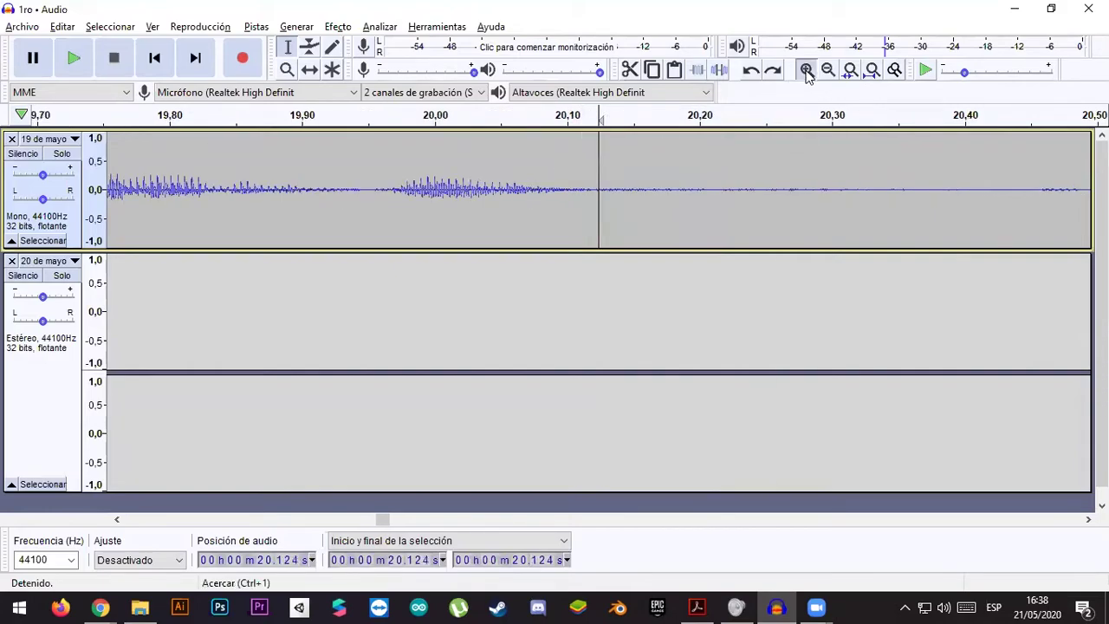
pyautogui.click(807, 69)
pyautogui.moveTo(167, 182); pyautogui.dragTo(757, 186)
pyautogui.press('space')
pyautogui.moveTo(598, 181); pyautogui.dragTo(841, 178)
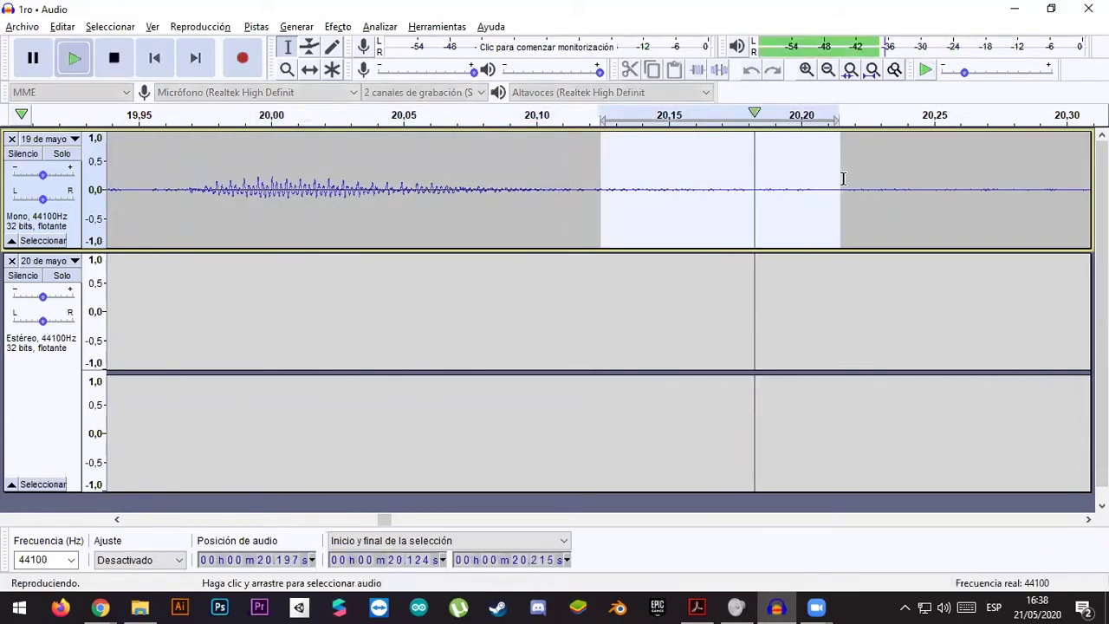
# - Apply Reducción de ruido with 20 dB reduction, sensitivity 6.50 and 1 smoothing band to "19 de mayo" from about 20.13 to 20.40 s
pyautogui.click(827, 69)
pyautogui.click(827, 69)
pyautogui.moveTo(778, 186); pyautogui.dragTo(600, 185)
pyautogui.press('space')
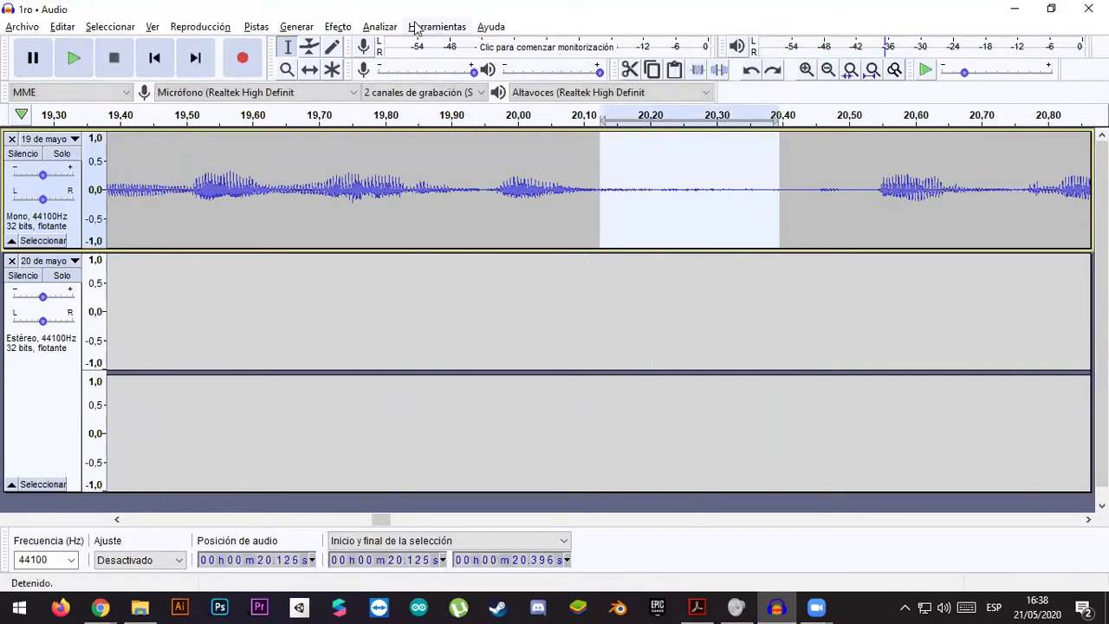
pyautogui.click(338, 26)
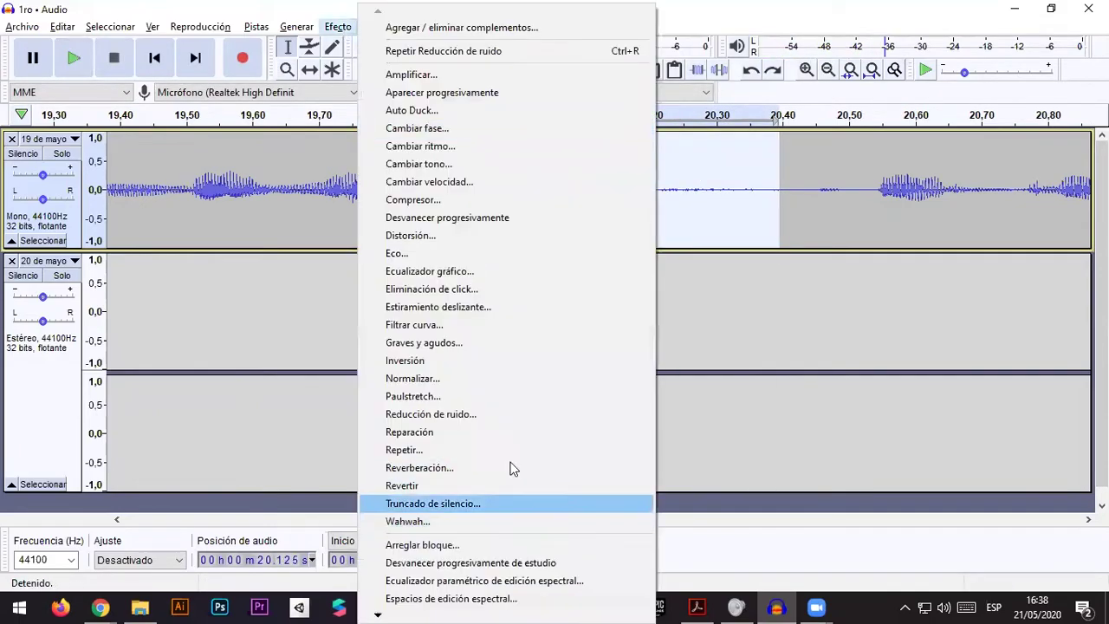
pyautogui.click(499, 414)
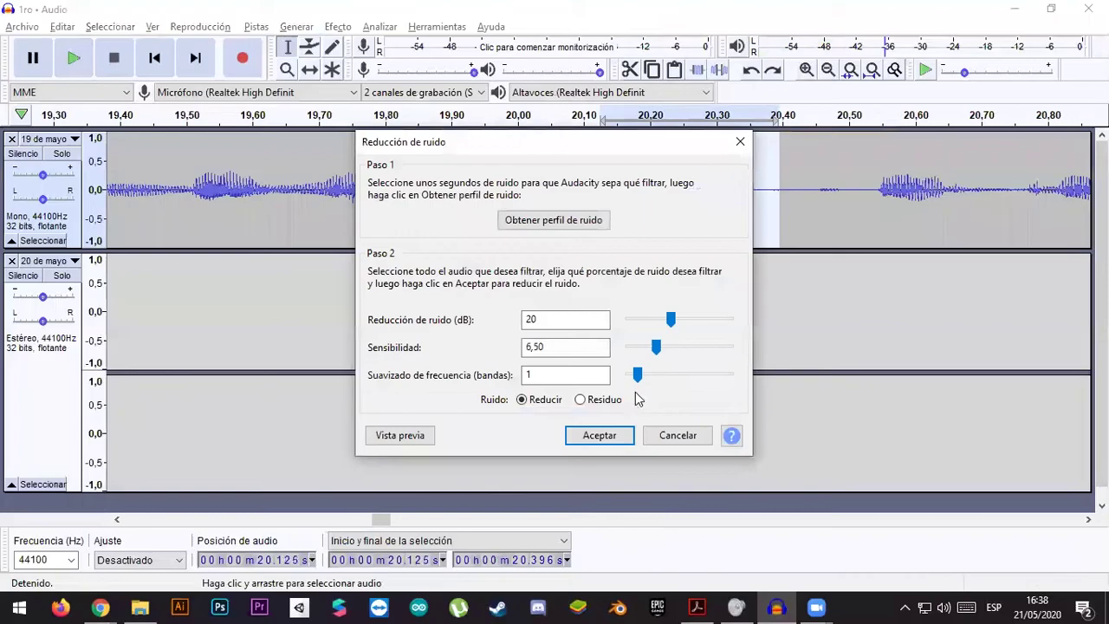
pyautogui.click(593, 437)
# - Play "19 de mayo" across the noise-reduced pause, starting from about 19.5 s and again from about 19 s
pyautogui.click(640, 187)
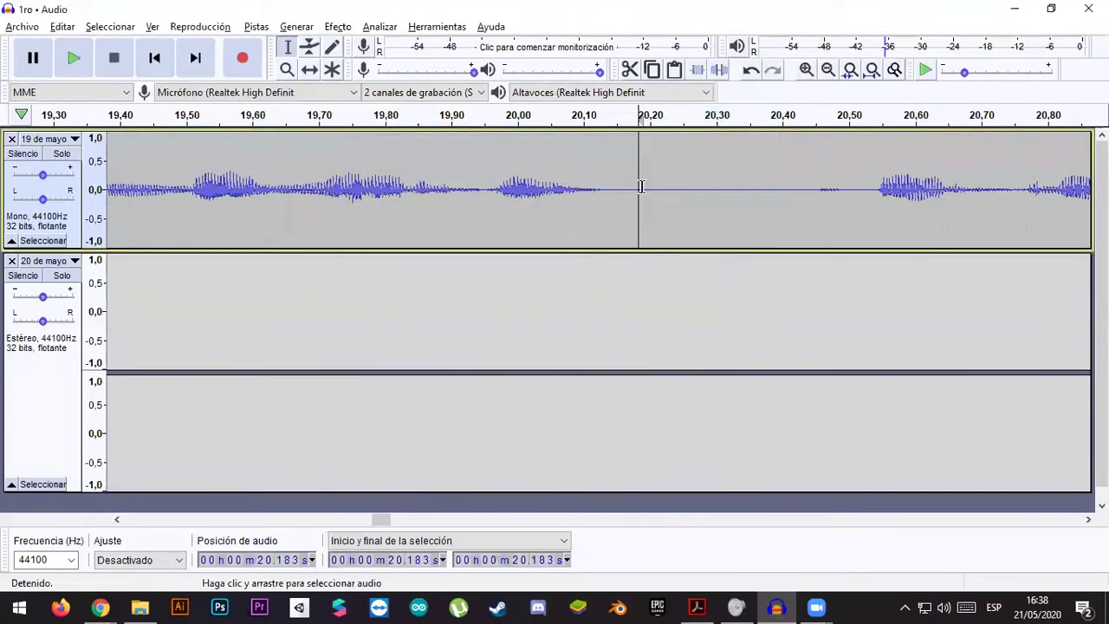
pyautogui.click(194, 188)
pyautogui.press('space')
pyautogui.press('space')
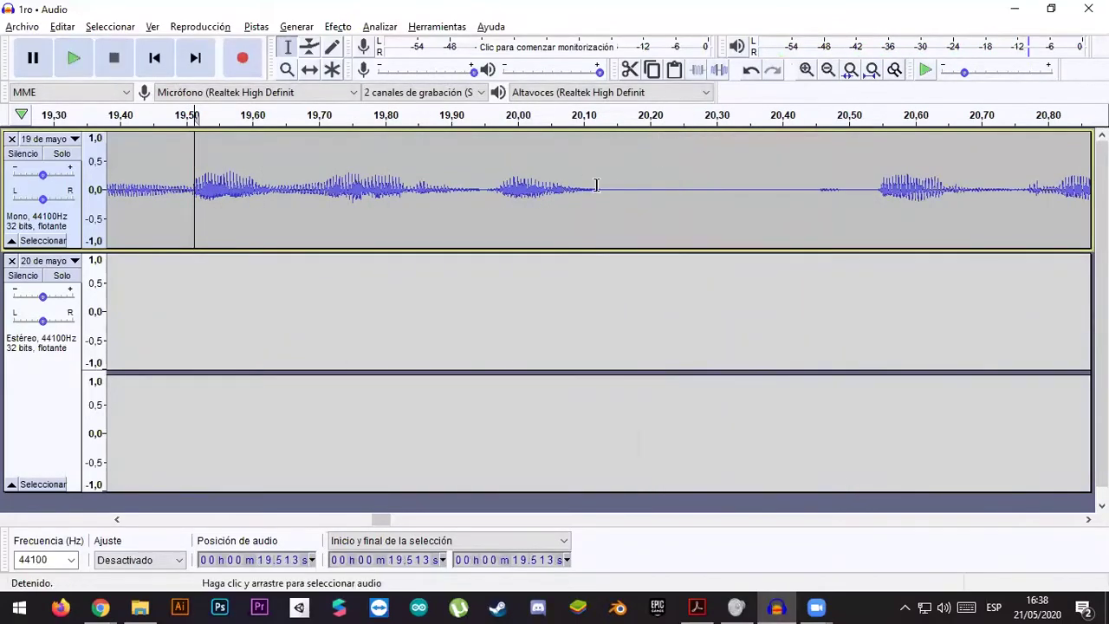
pyautogui.click(828, 69)
pyautogui.click(828, 69)
pyautogui.click(828, 69)
pyautogui.click(507, 187)
pyautogui.press('space')
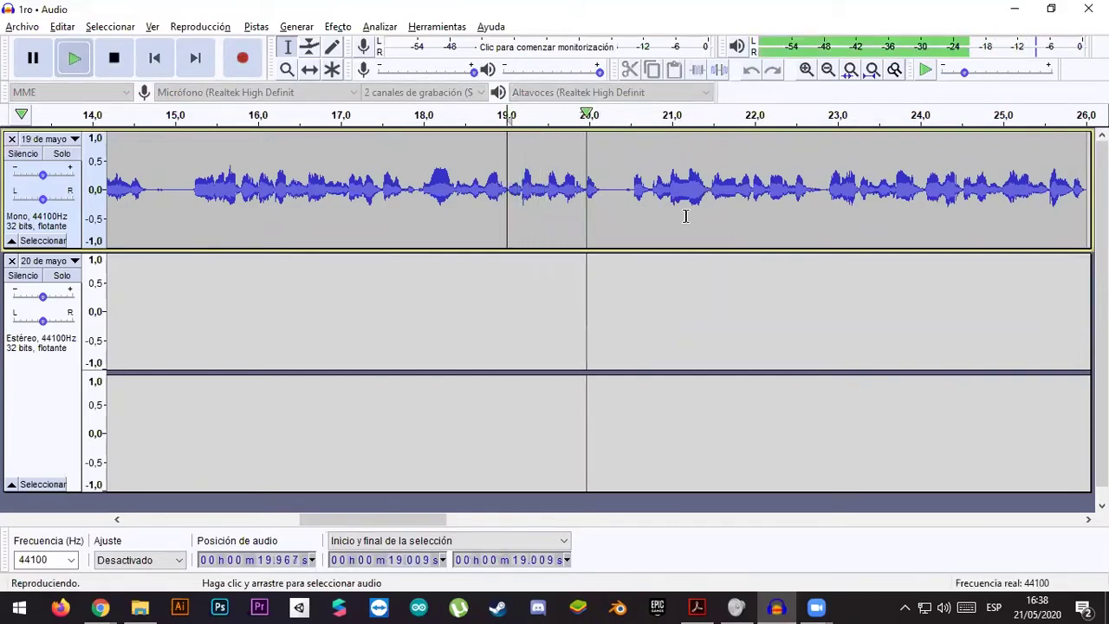
pyautogui.press('space')
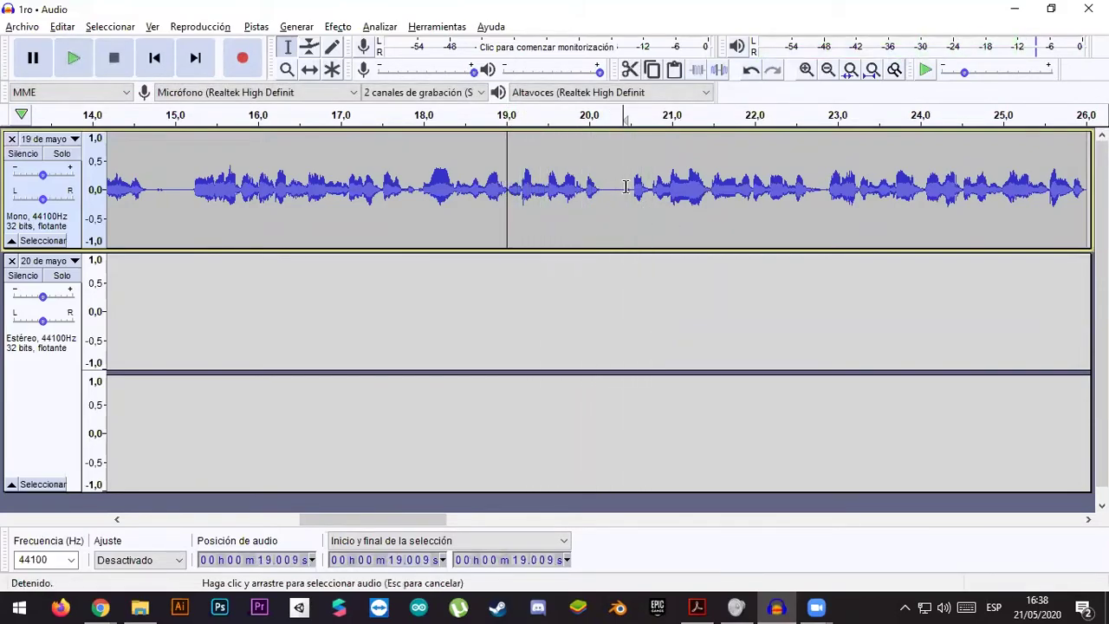
# - Apply Reducción de ruido to the leftover noise in "19 de mayo" from about 20.43 to 20.51 s
pyautogui.click(623, 188)
pyautogui.click(807, 70)
pyautogui.click(807, 69)
pyautogui.click(807, 69)
pyautogui.click(807, 69)
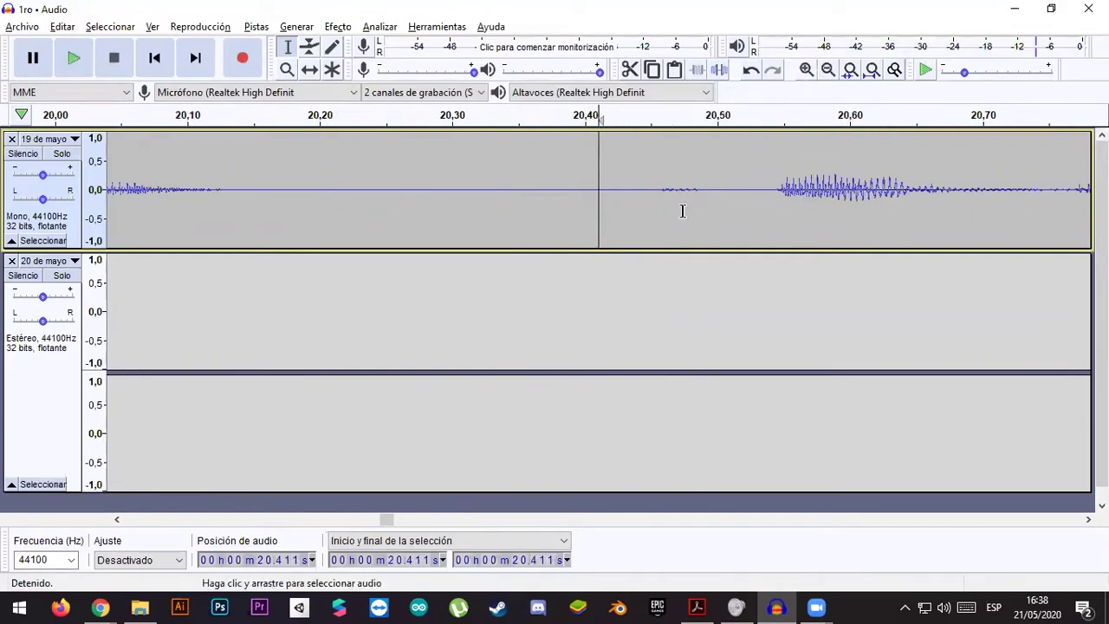
pyautogui.moveTo(725, 180); pyautogui.dragTo(621, 182)
pyautogui.click(338, 27)
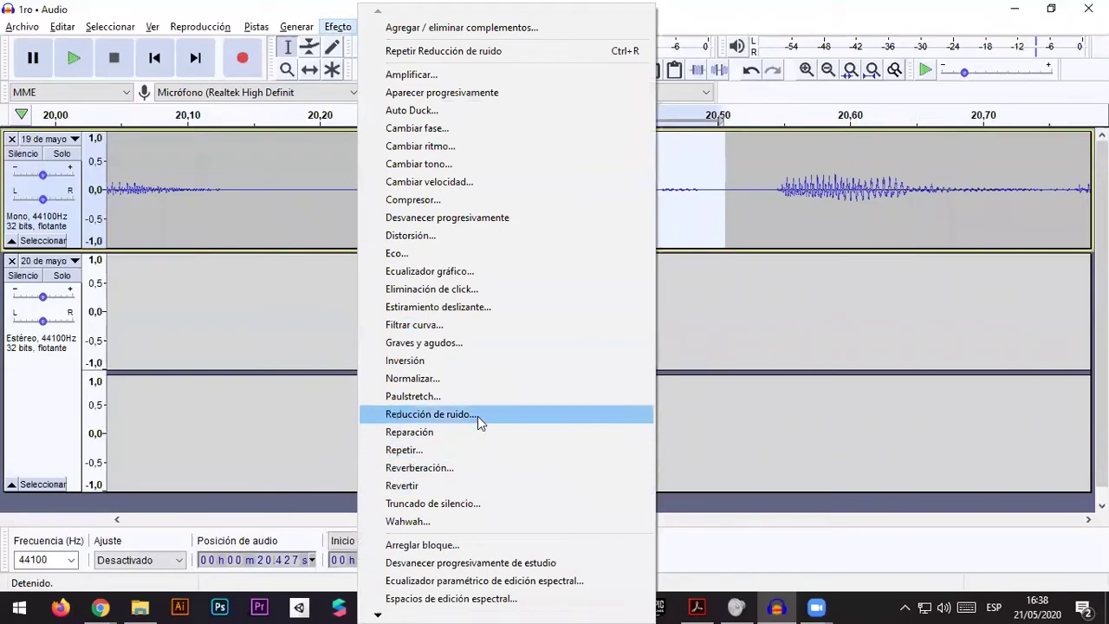
pyautogui.click(477, 421)
pyautogui.click(598, 432)
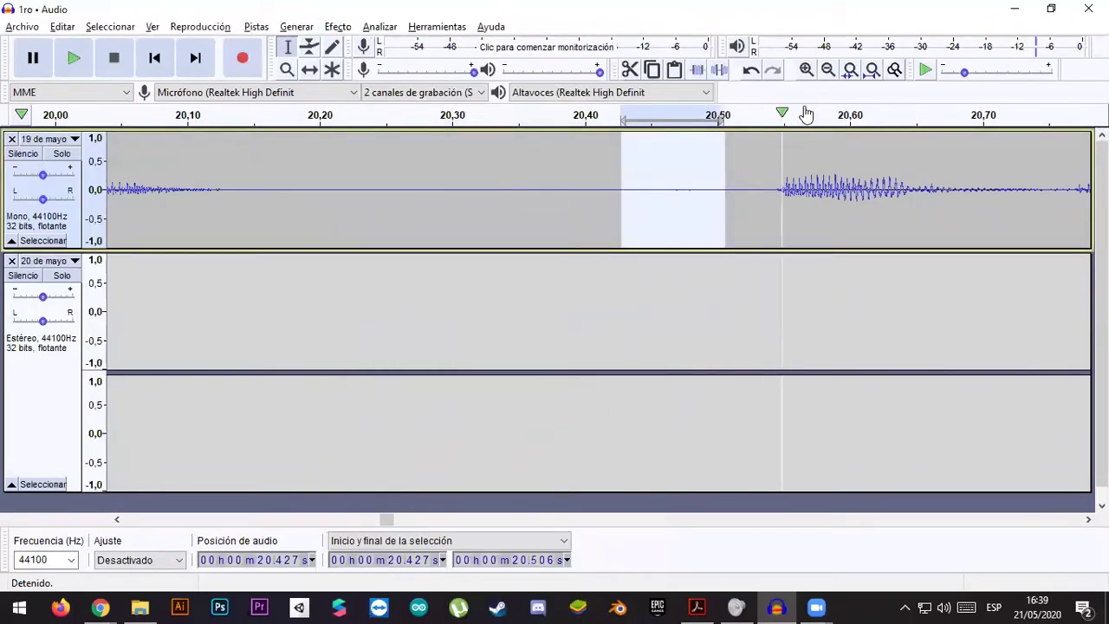
# - Play "19 de mayo" across the noise-reduced pause, starting from about 19.83 s
pyautogui.click(828, 69)
pyautogui.click(829, 69)
pyautogui.click(828, 69)
pyautogui.click(829, 69)
pyautogui.click(551, 191)
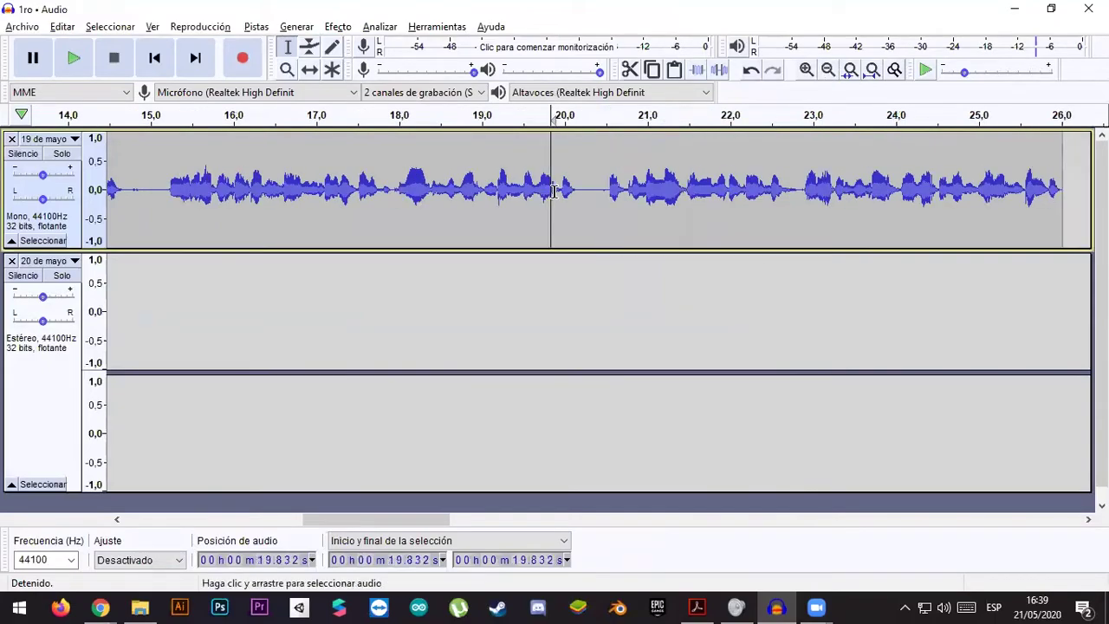
pyautogui.press('space')
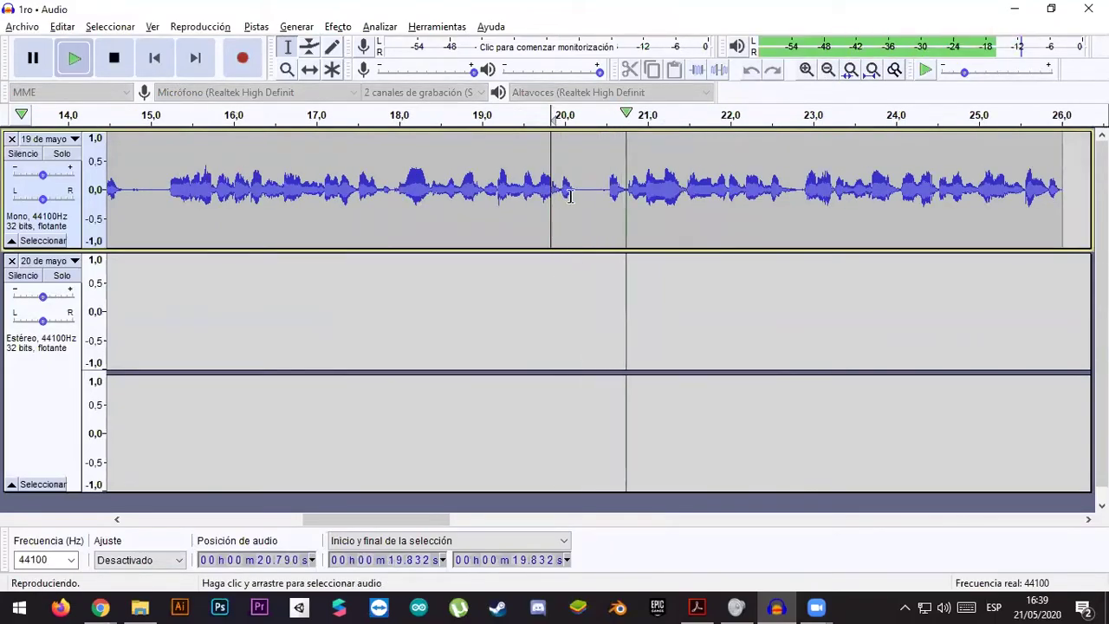
# - Examine the waveform of "19 de mayo" between about 20.457 and 20.489 s for leftover noise before the word
pyautogui.click(606, 190)
pyautogui.click(806, 69)
pyautogui.click(807, 69)
pyautogui.click(807, 69)
pyautogui.click(806, 69)
pyautogui.click(806, 69)
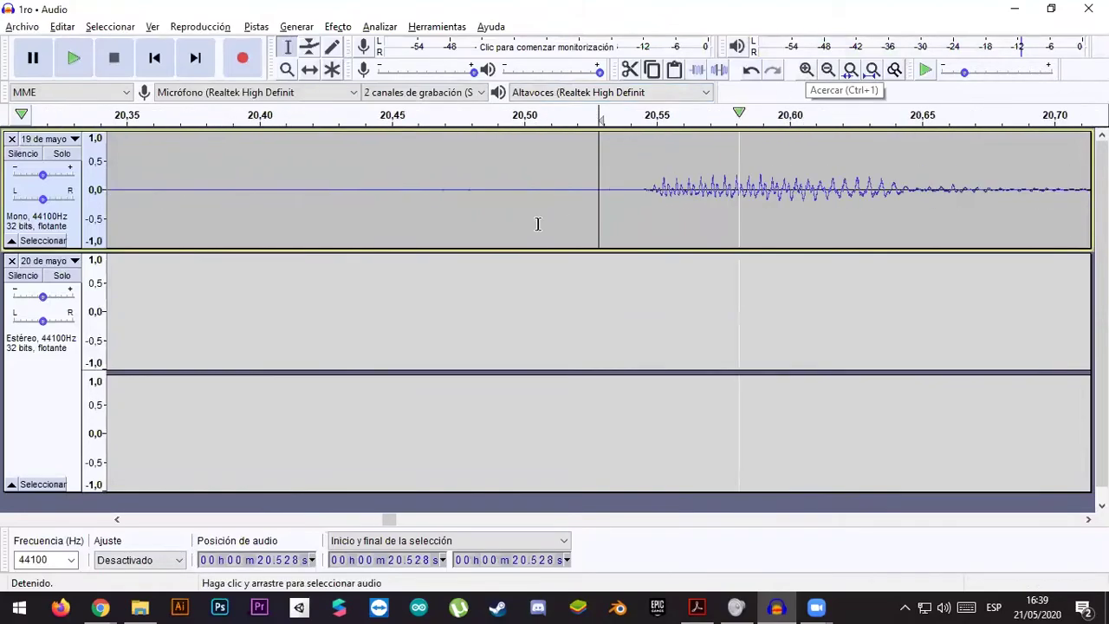
pyautogui.moveTo(497, 187); pyautogui.dragTo(413, 186)
pyautogui.click(806, 69)
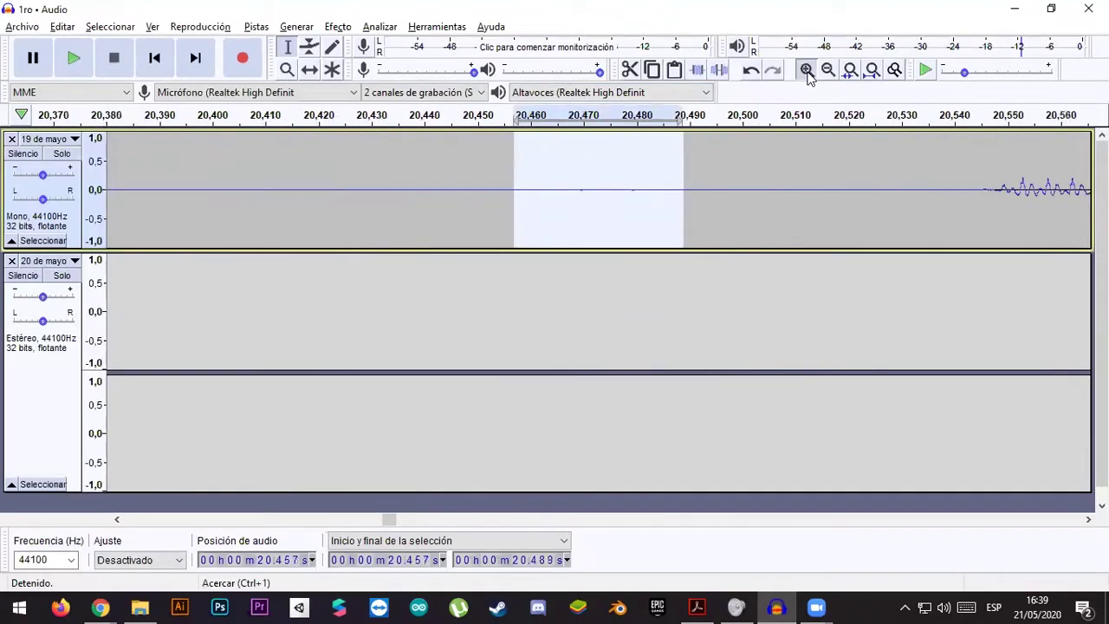
pyautogui.click(807, 70)
pyautogui.click(806, 69)
pyautogui.click(807, 69)
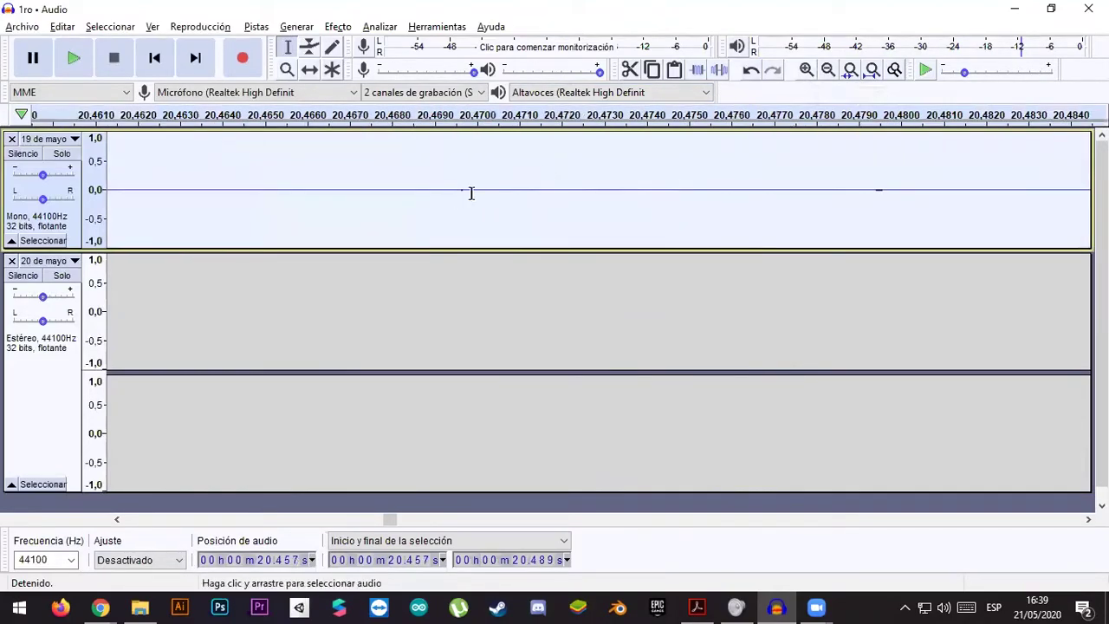
# - Delete about 0.05 s of the pause in "19 de mayo", from about 20.448 s to just before the word begins
pyautogui.click(828, 70)
pyautogui.click(828, 70)
pyautogui.click(829, 69)
pyautogui.click(828, 70)
pyautogui.moveTo(664, 186); pyautogui.dragTo(532, 186)
pyautogui.press('Delete')
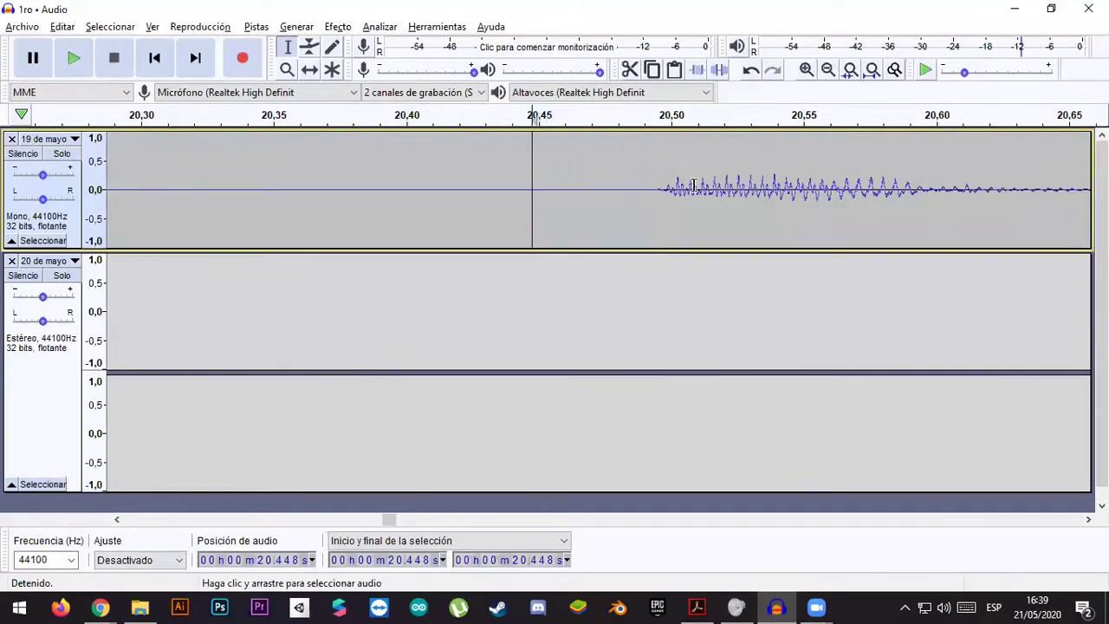
# - Play "19 de mayo" across the shortened pause, starting from about 18.79 s
pyautogui.click(828, 70)
pyautogui.click(828, 70)
pyautogui.click(828, 70)
pyautogui.click(828, 70)
pyautogui.click(828, 69)
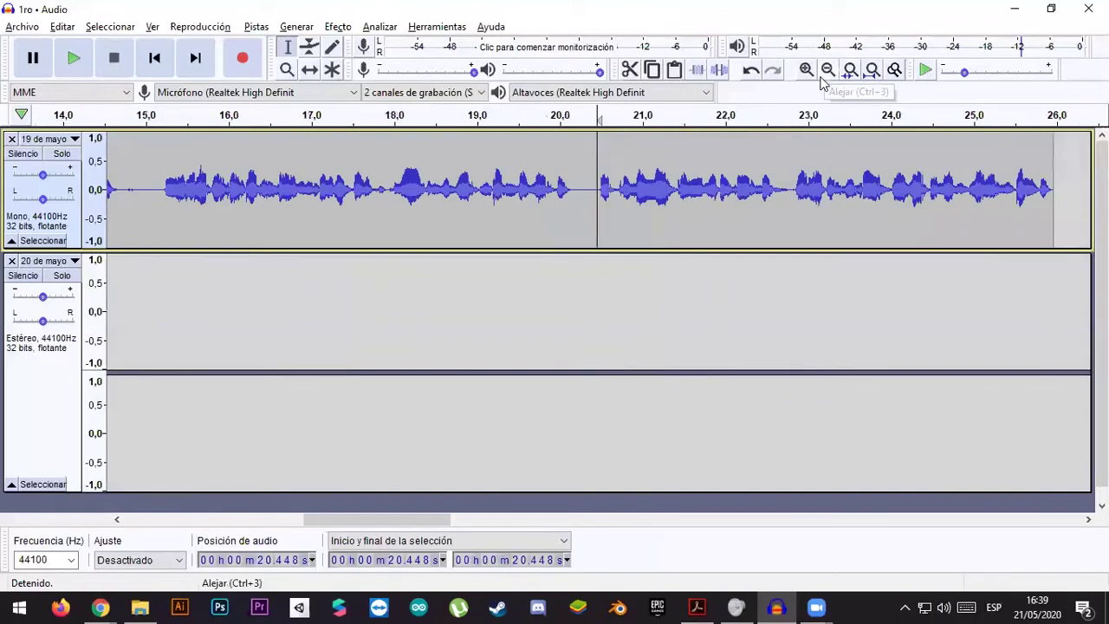
pyautogui.click(460, 190)
pyautogui.press('space')
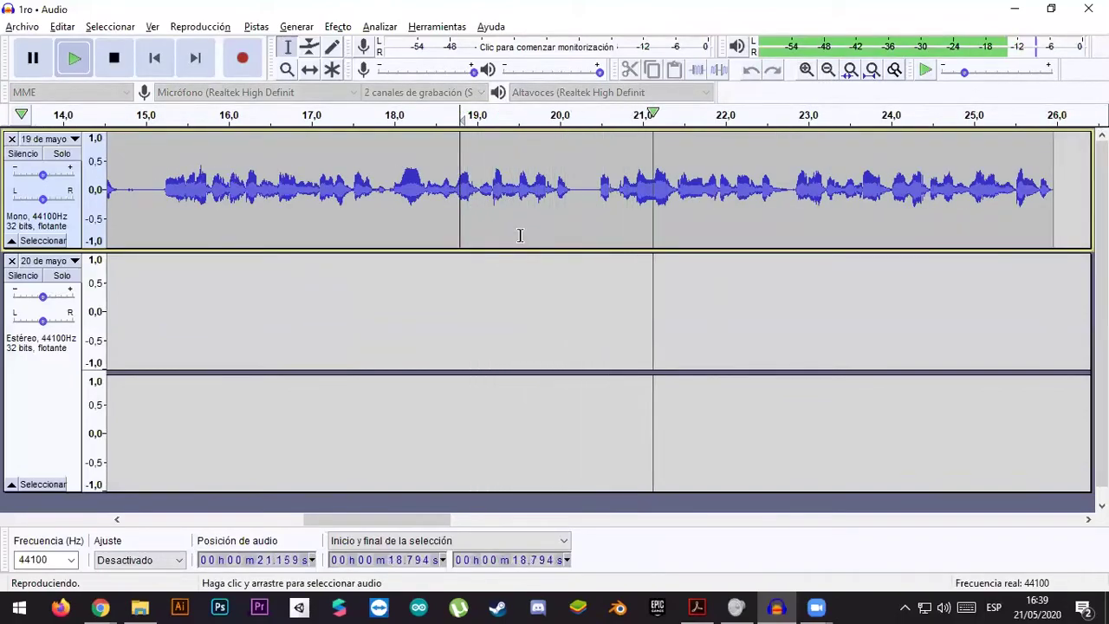
pyautogui.press('space')
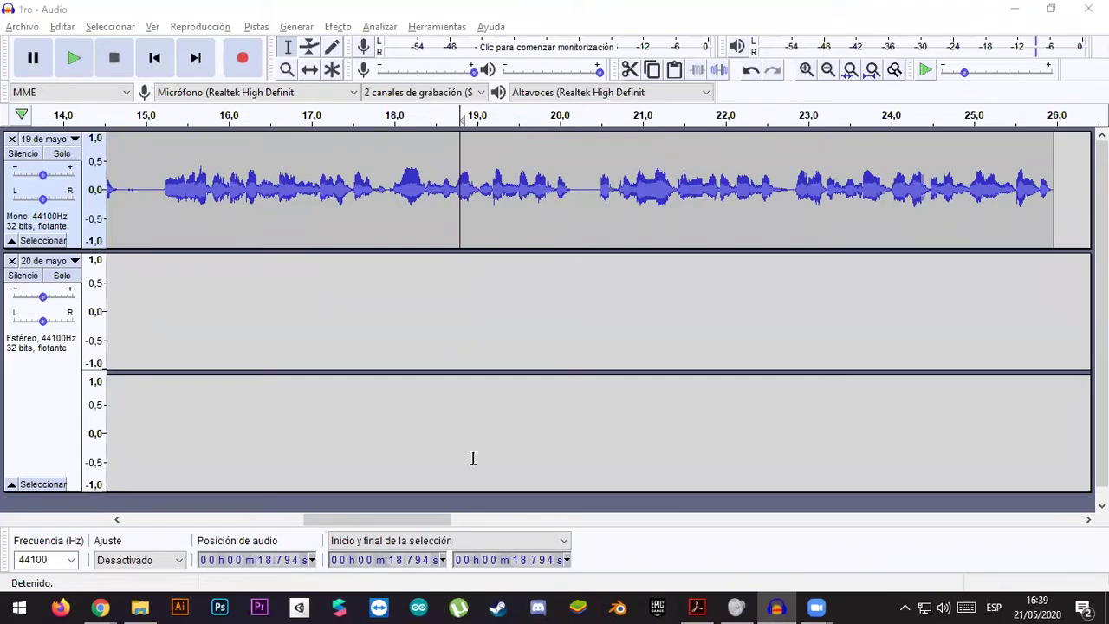
pyautogui.click(828, 69)
pyautogui.click(829, 69)
pyautogui.click(829, 69)
pyautogui.click(828, 70)
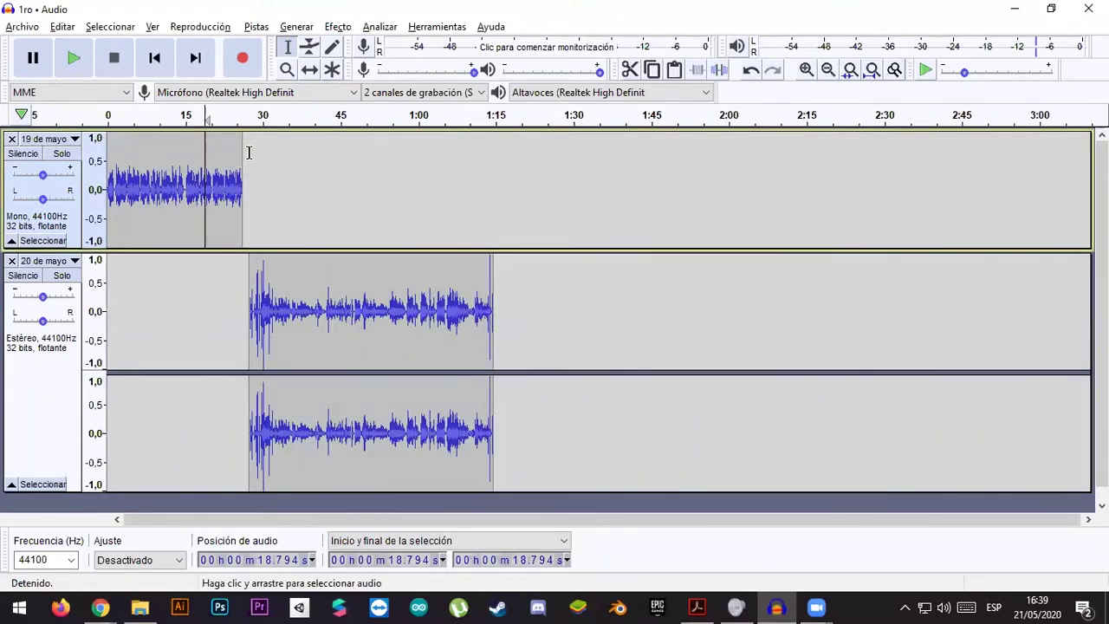
pyautogui.click(338, 26)
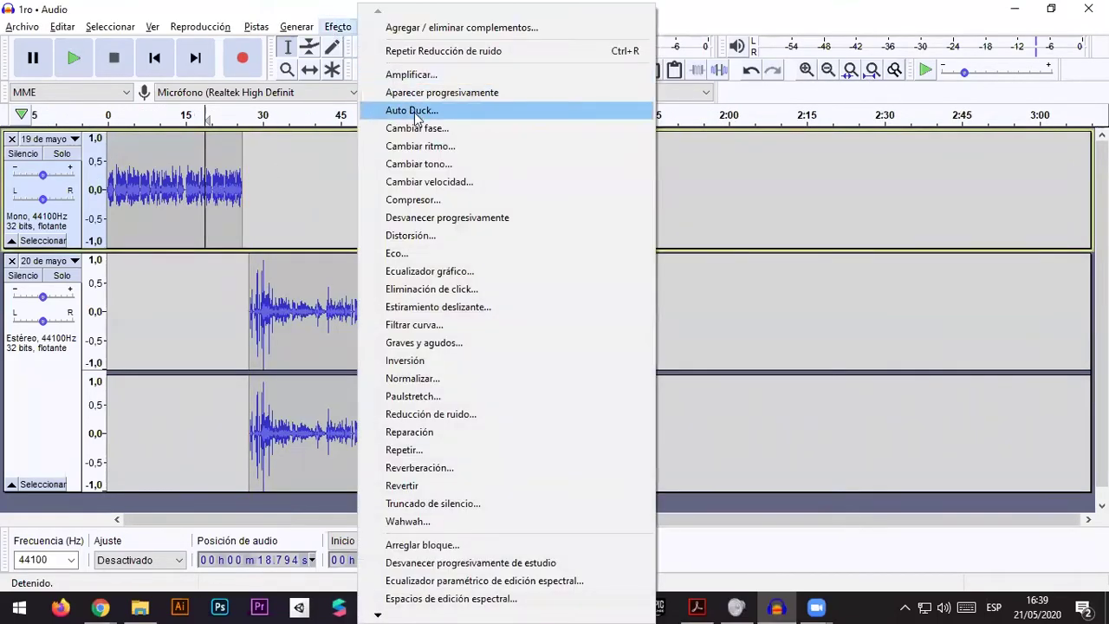
pyautogui.click(235, 156)
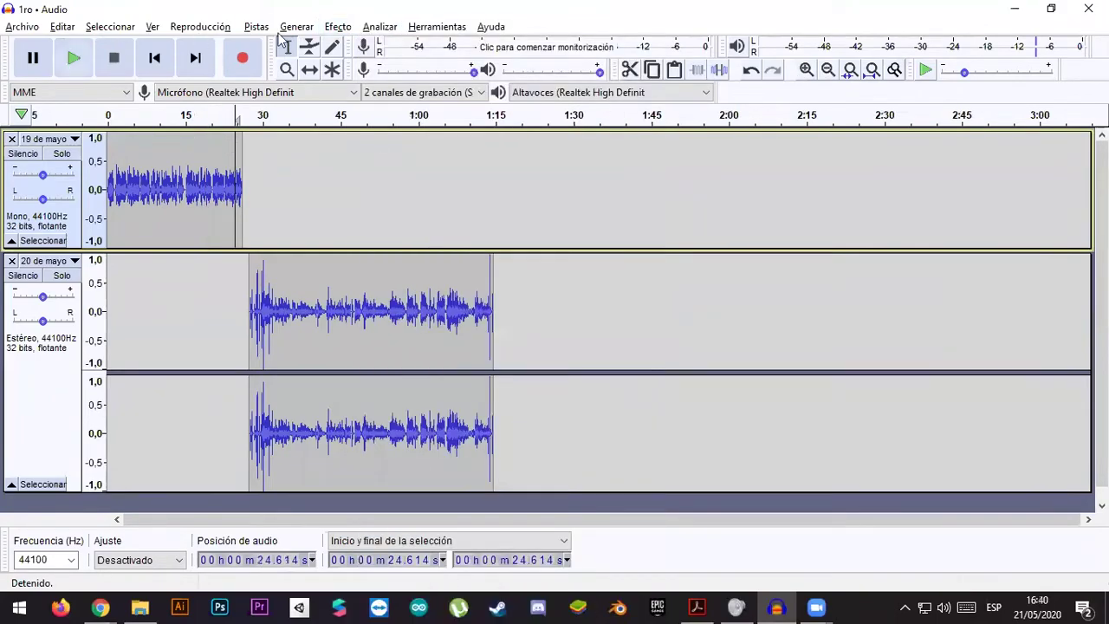
pyautogui.click(335, 27)
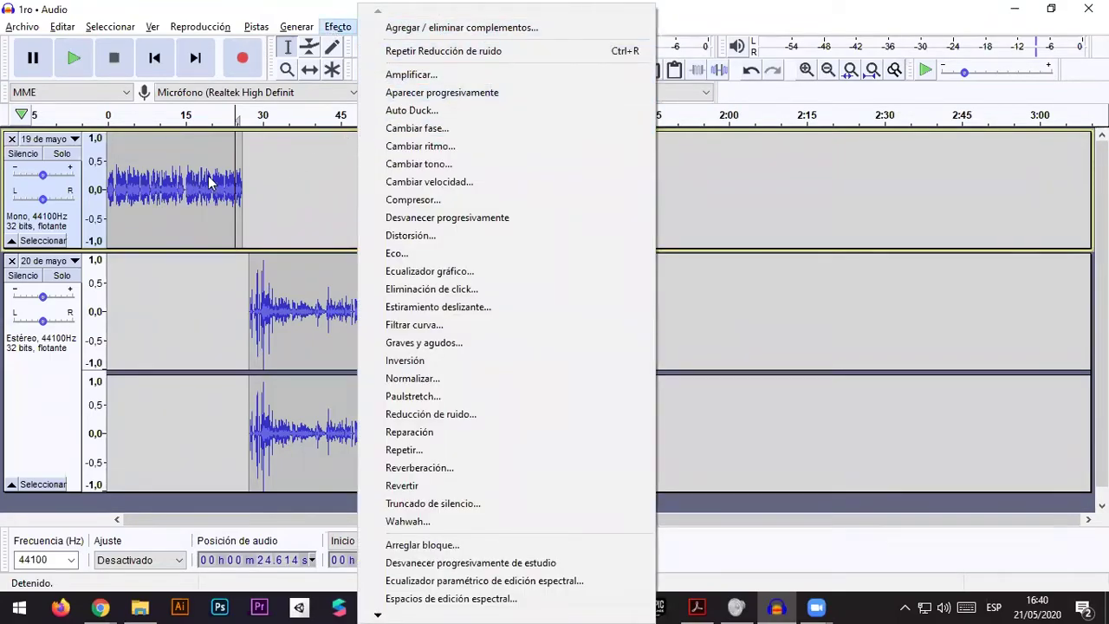
pyautogui.click(127, 178)
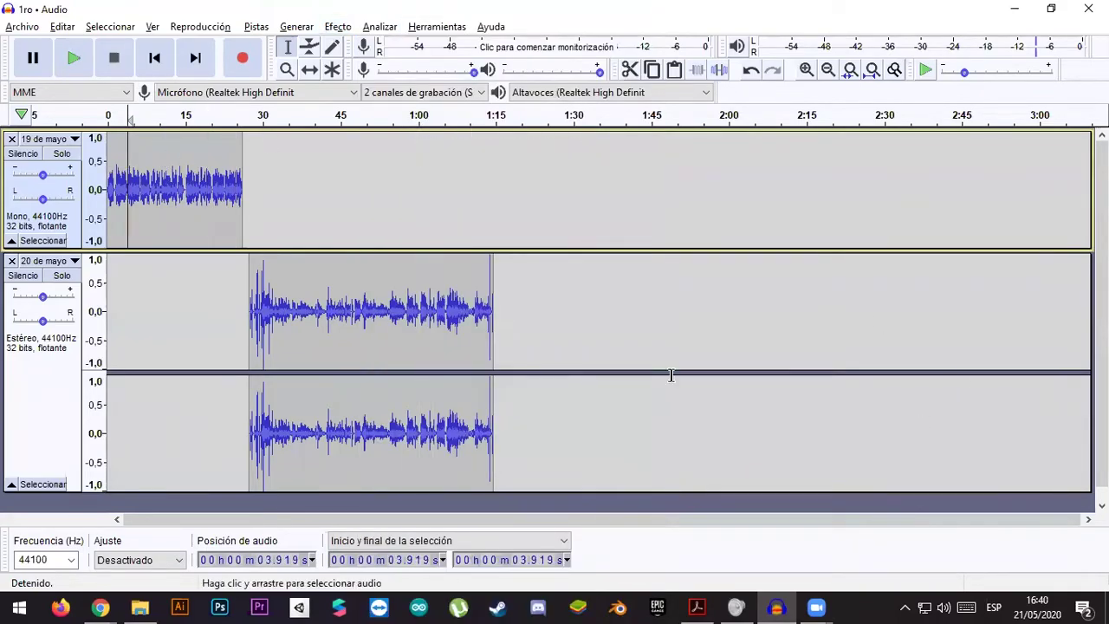
pyautogui.click(337, 28)
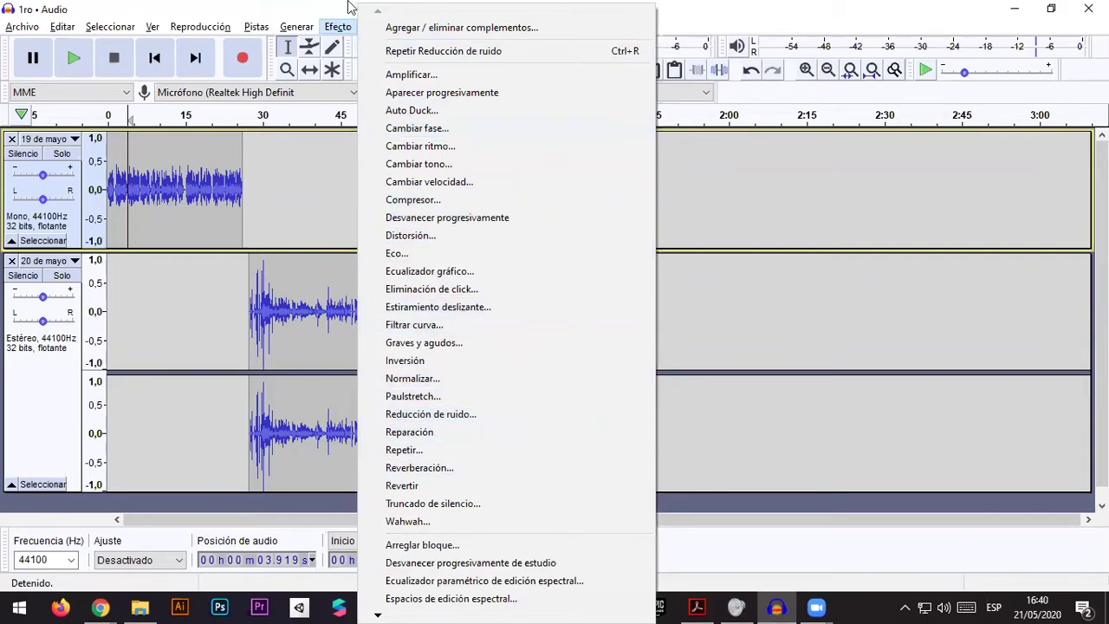
pyautogui.click(313, 7)
pyautogui.click(225, 208)
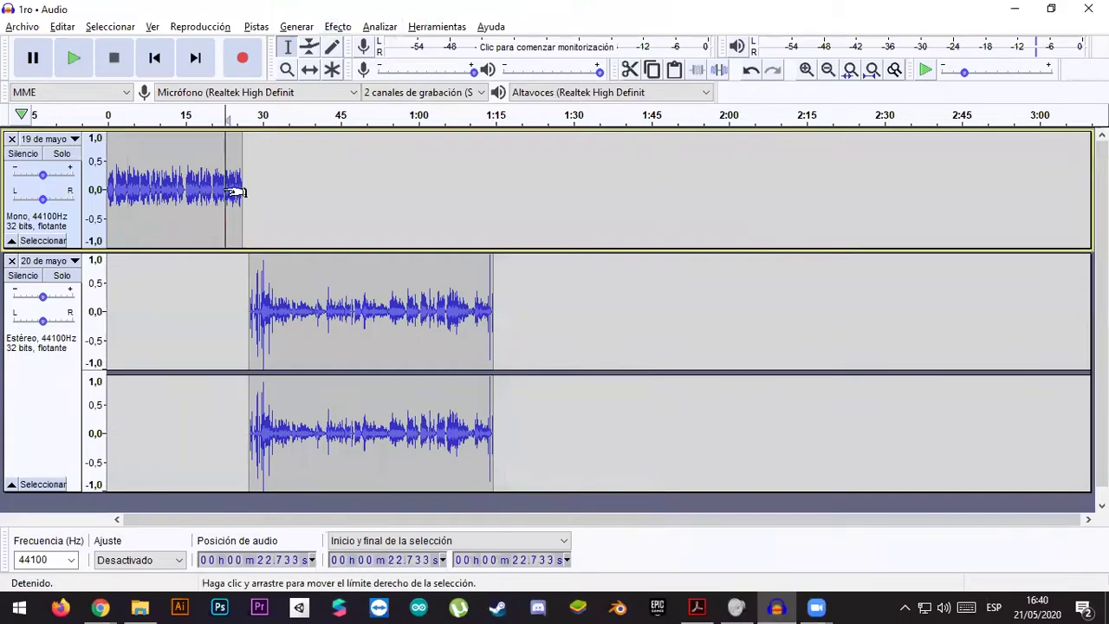
# - Try to open Reducción de ruido for "19 de mayo" with no audio selected
pyautogui.click(338, 27)
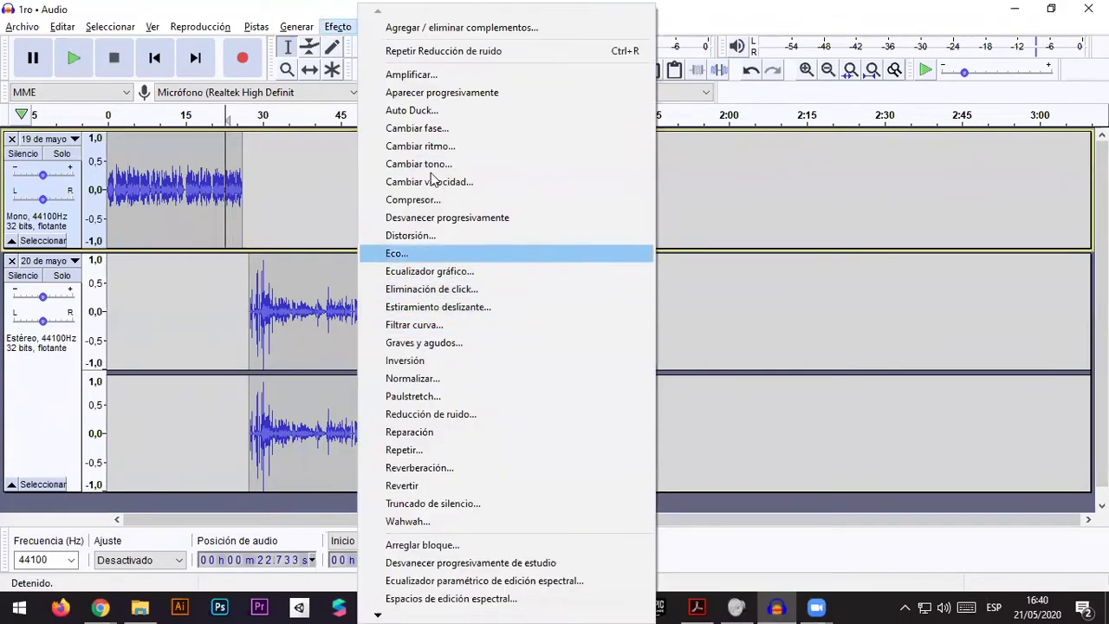
pyautogui.click(450, 416)
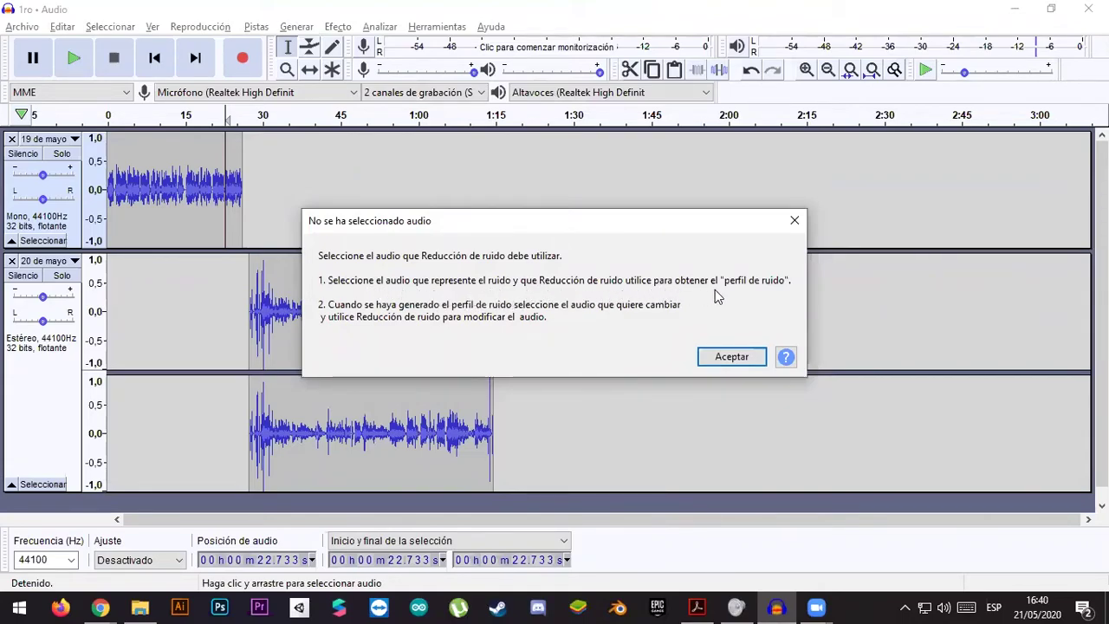
pyautogui.click(724, 361)
pyautogui.click(298, 28)
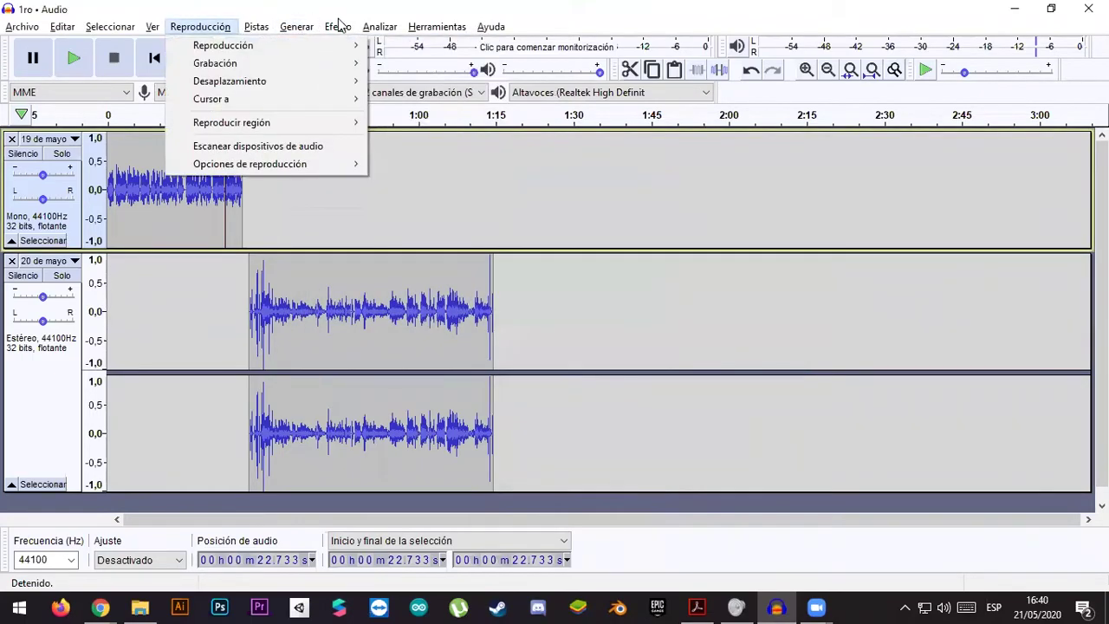
pyautogui.moveTo(338, 26)
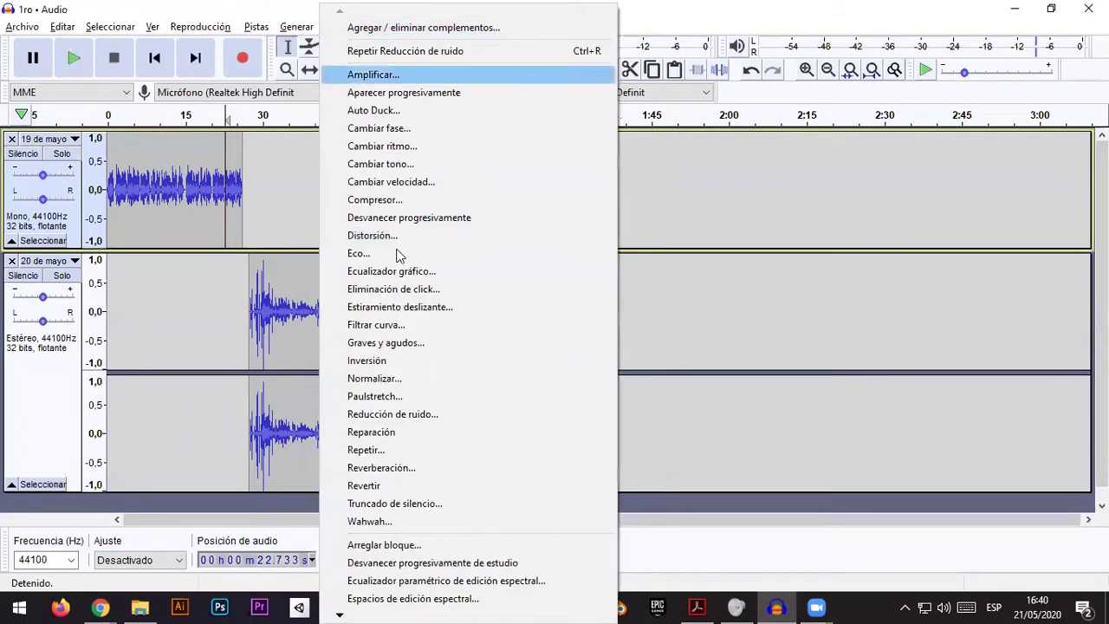
pyautogui.click(434, 416)
pyautogui.click(723, 359)
# - Review the Reducción de ruido settings for "19 de mayo" from about 9.56 to 24.14 s without applying them
pyautogui.moveTo(233, 192); pyautogui.dragTo(157, 192)
pyautogui.click(337, 27)
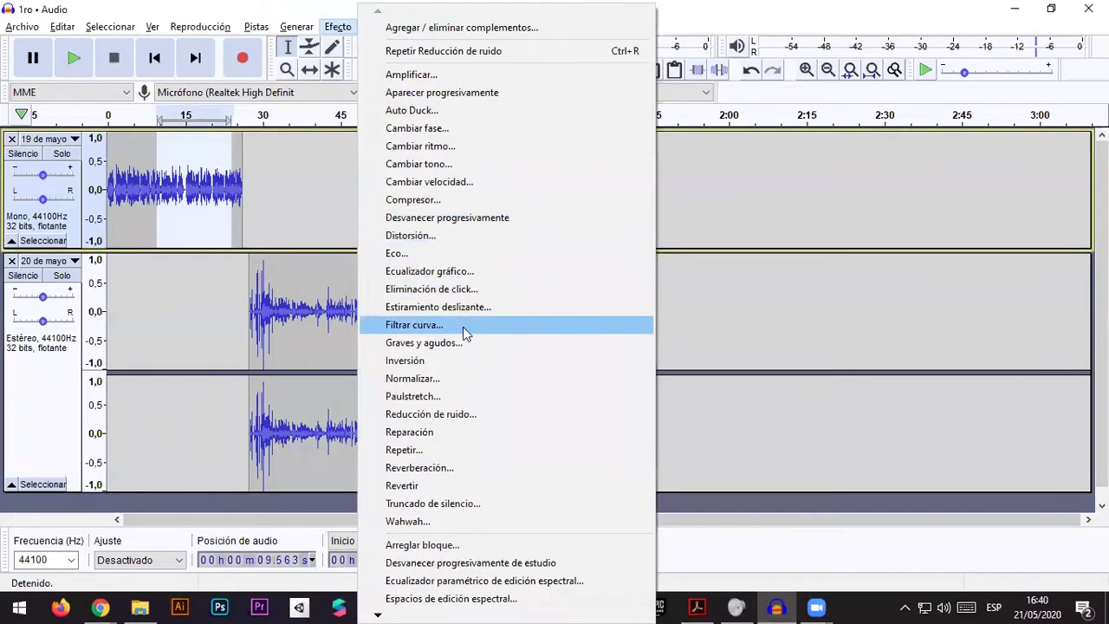
pyautogui.click(483, 418)
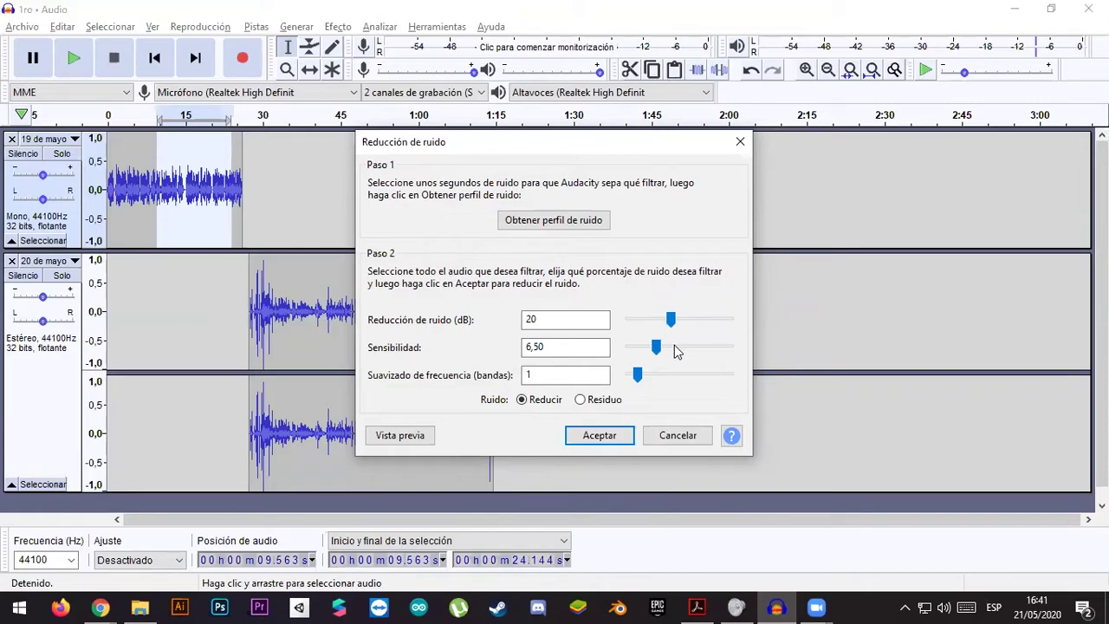
pyautogui.click(690, 447)
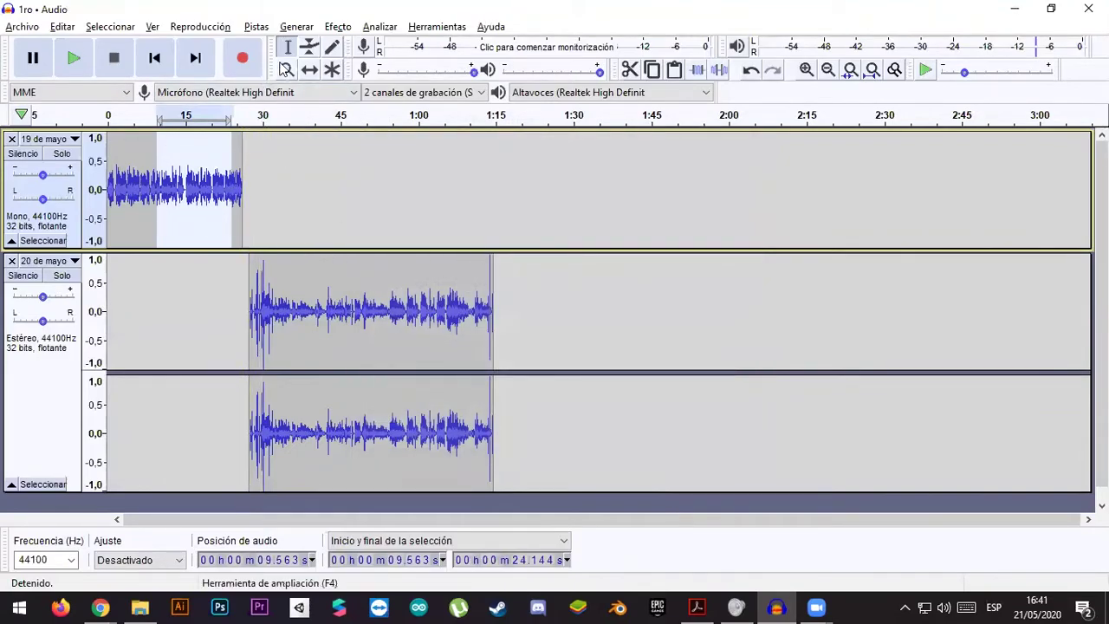
# - Play the transition from the end of "19 de mayo" into "20 de mayo", starting from about 26 s
pyautogui.click(245, 122)
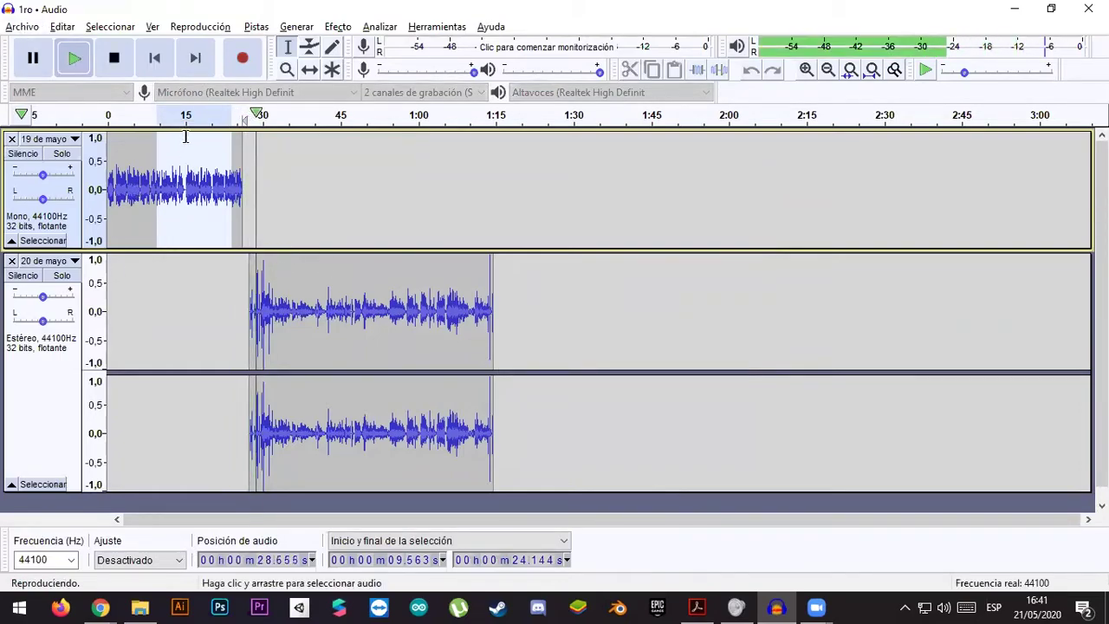
pyautogui.press('space')
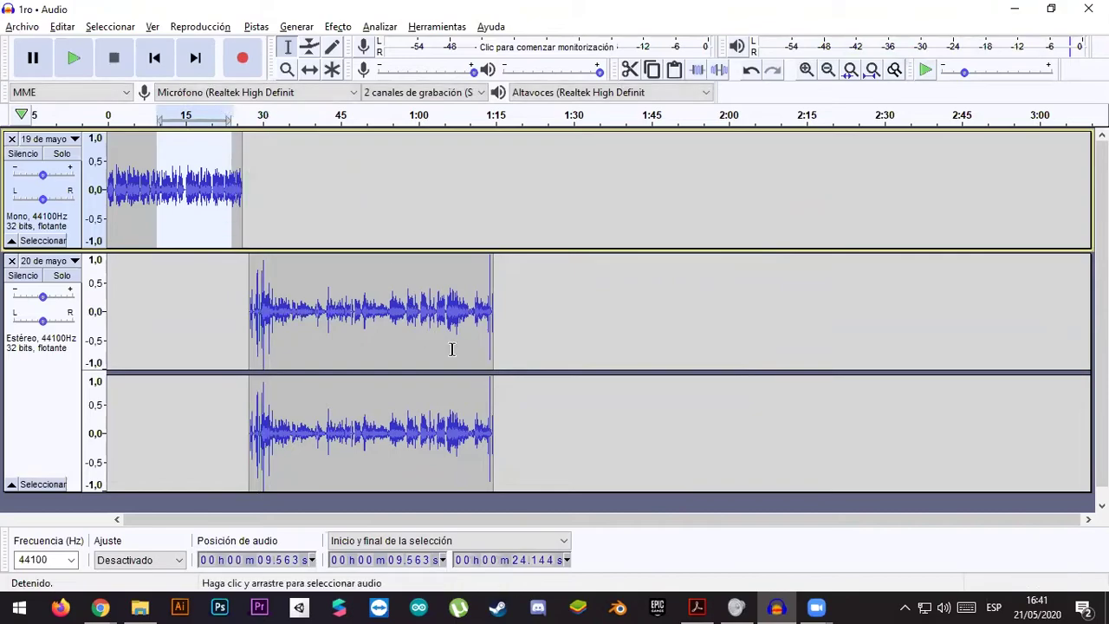
pyautogui.click(827, 70)
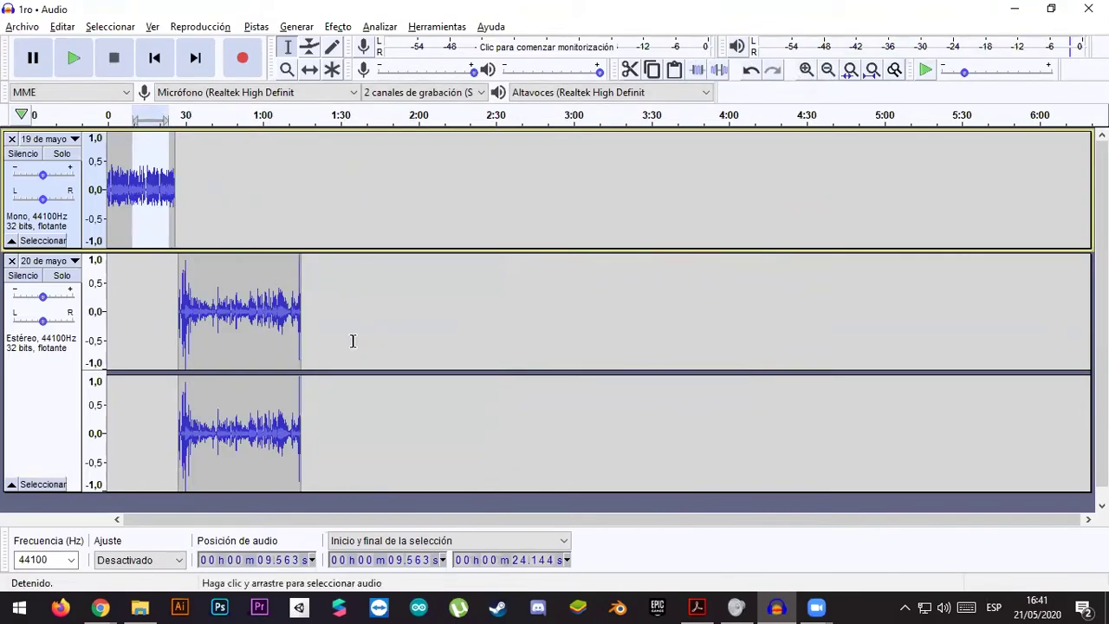
pyautogui.click(260, 317)
pyautogui.doubleClick(247, 299)
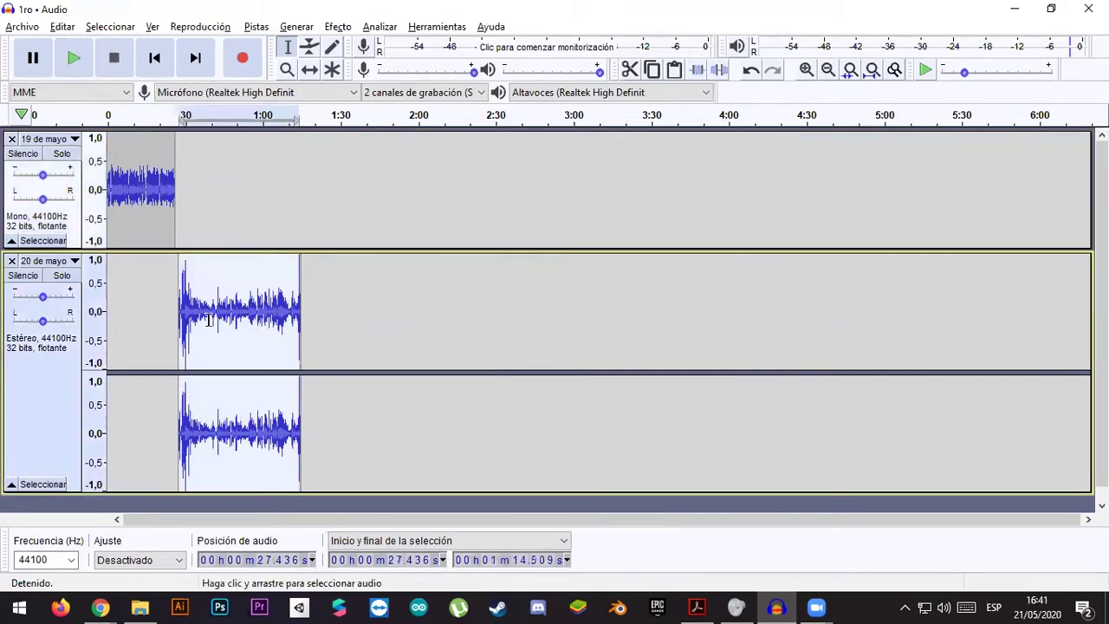
pyautogui.click(139, 195)
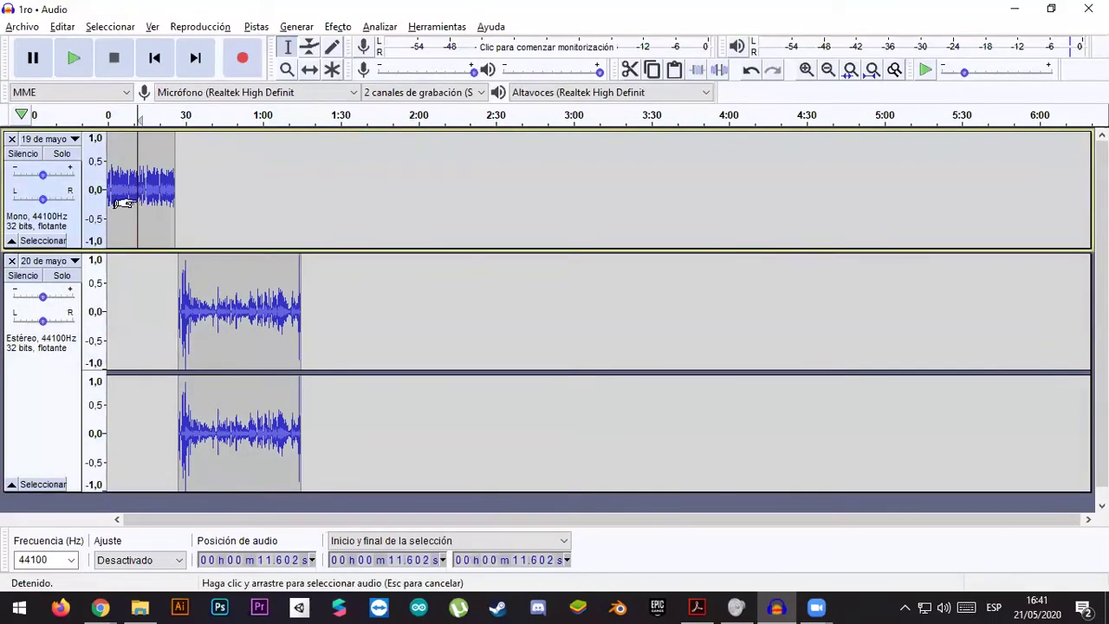
pyautogui.click(144, 198)
pyautogui.doubleClick(181, 262)
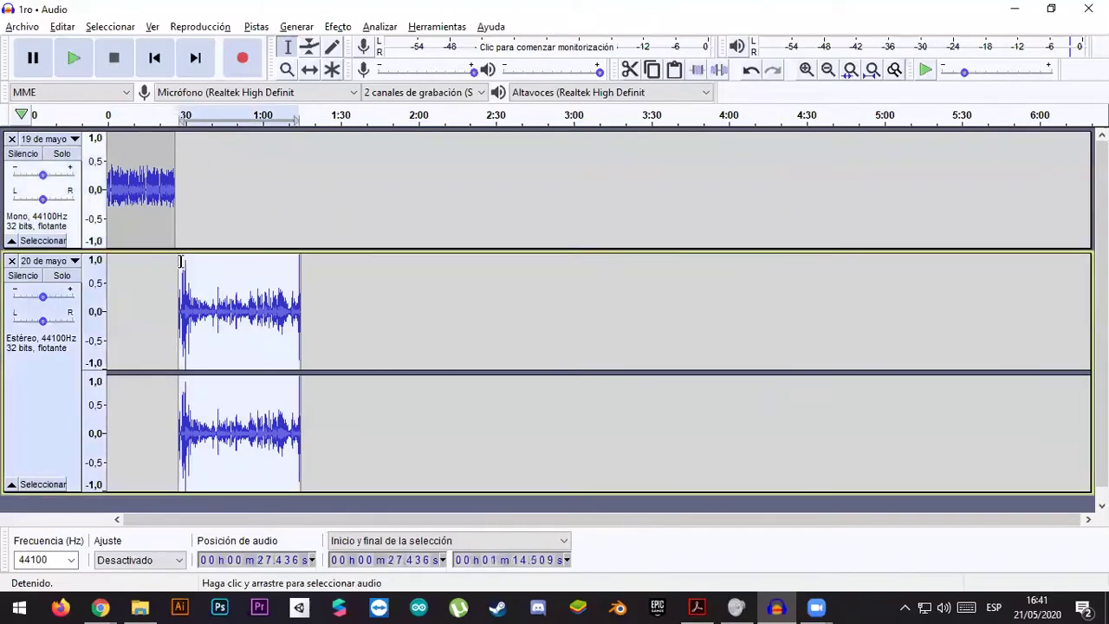
pyautogui.click(222, 308)
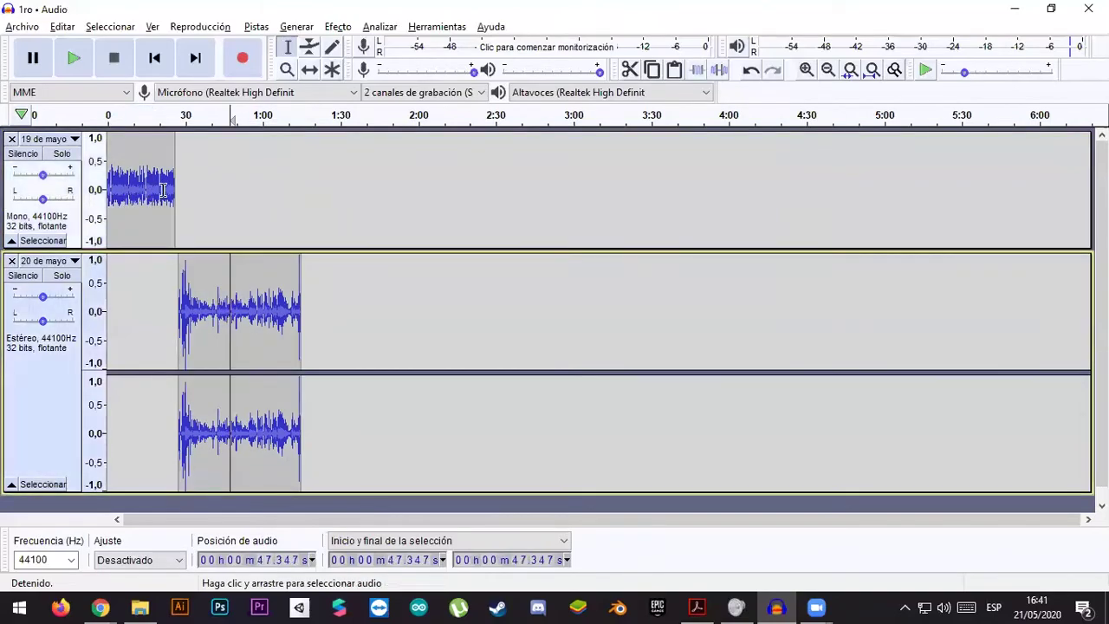
# - Shift the "20 de mayo" clip in time so it starts at about 27.84 s, shortly after "19 de mayo" ends
pyautogui.doubleClick(194, 273)
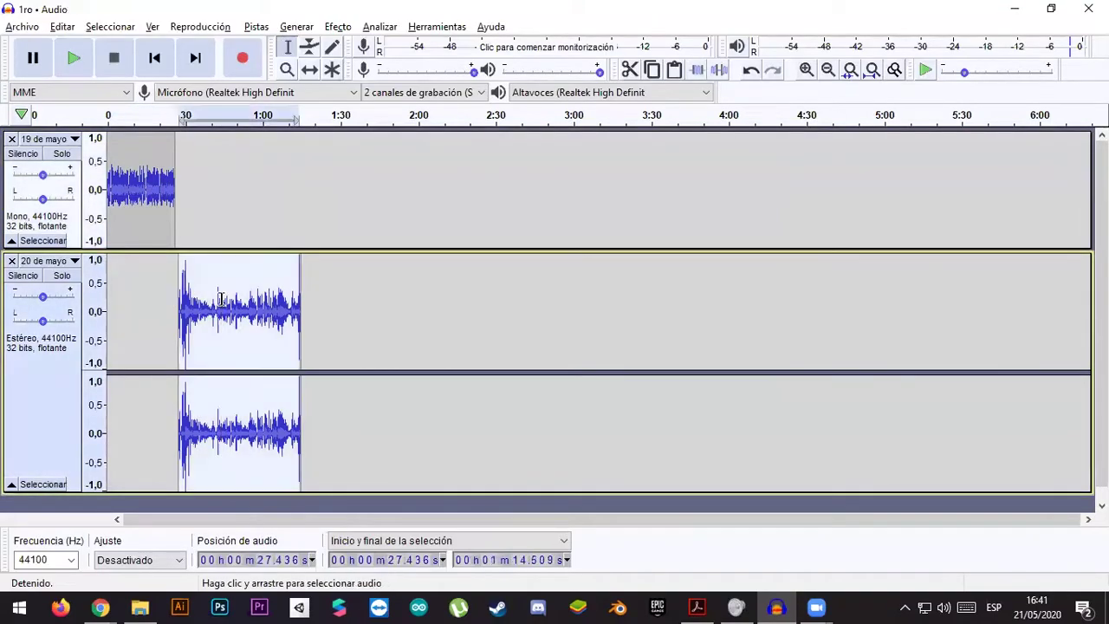
pyautogui.click(311, 70)
pyautogui.moveTo(222, 338); pyautogui.dragTo(251, 428)
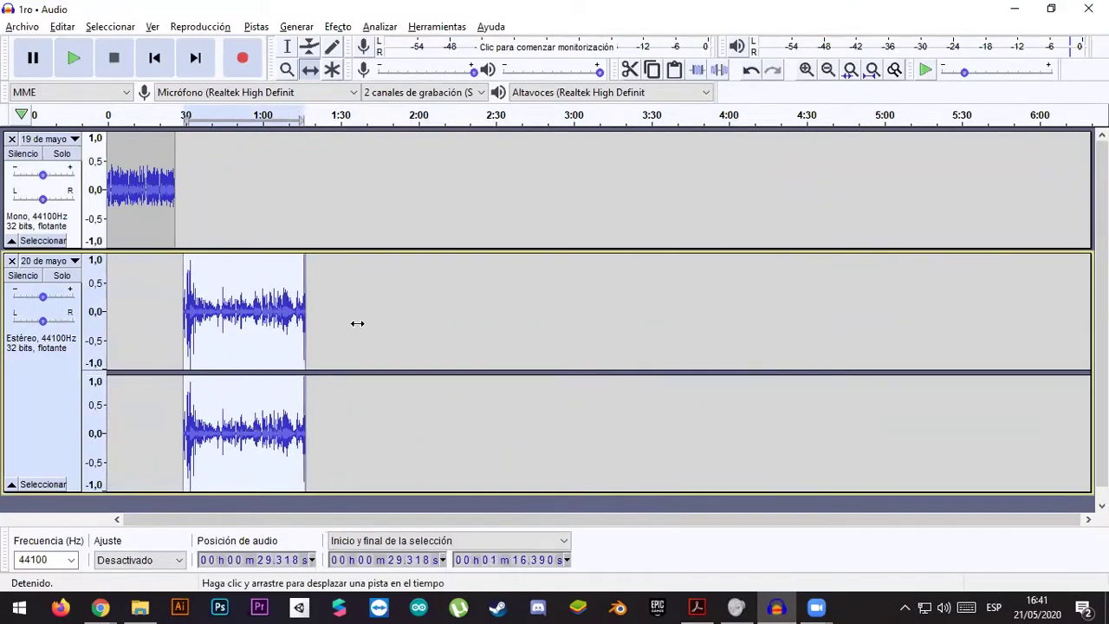
pyautogui.moveTo(268, 324); pyautogui.dragTo(266, 325)
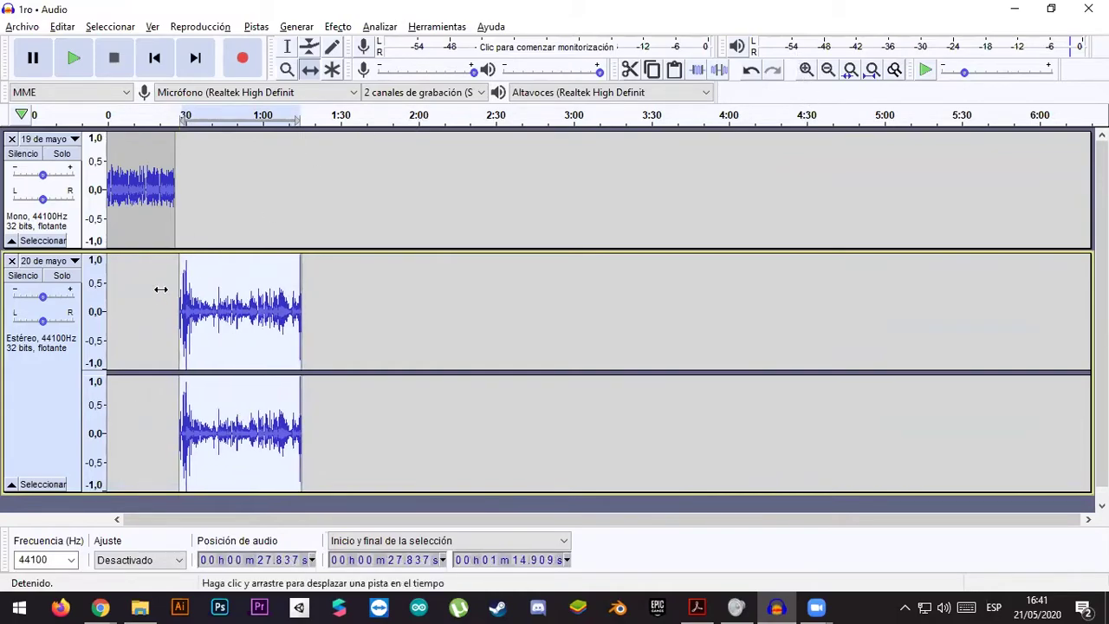
pyautogui.click(804, 72)
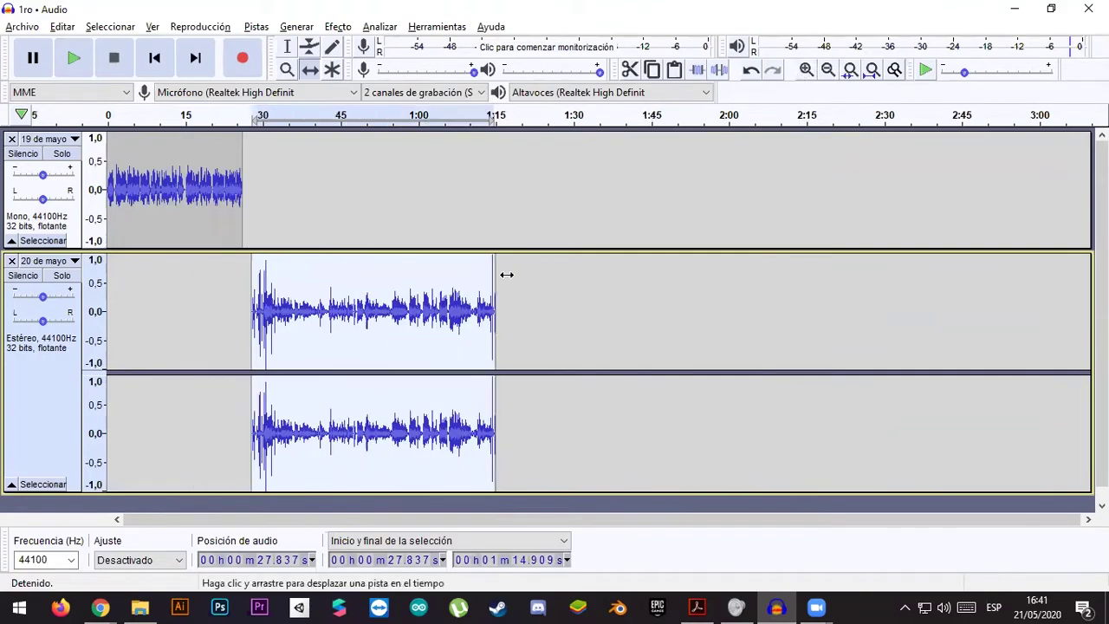
pyautogui.click(286, 46)
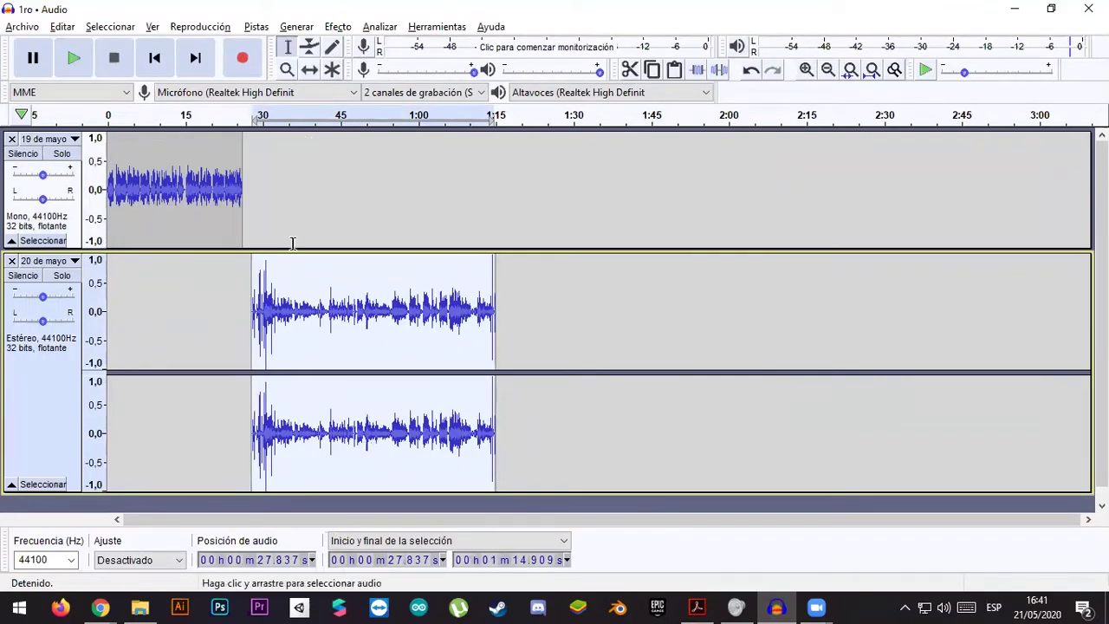
# - Play the opening of the "20 de mayo" clip from its start at about 27.84 s, then replay it from there
pyautogui.click(806, 71)
pyautogui.click(806, 71)
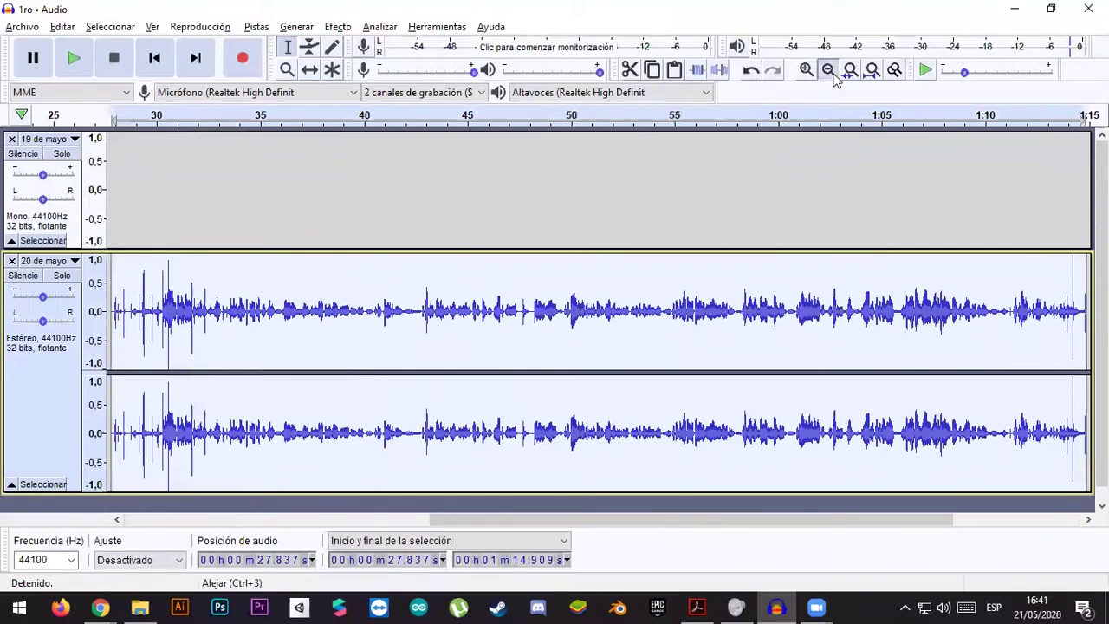
pyautogui.click(828, 70)
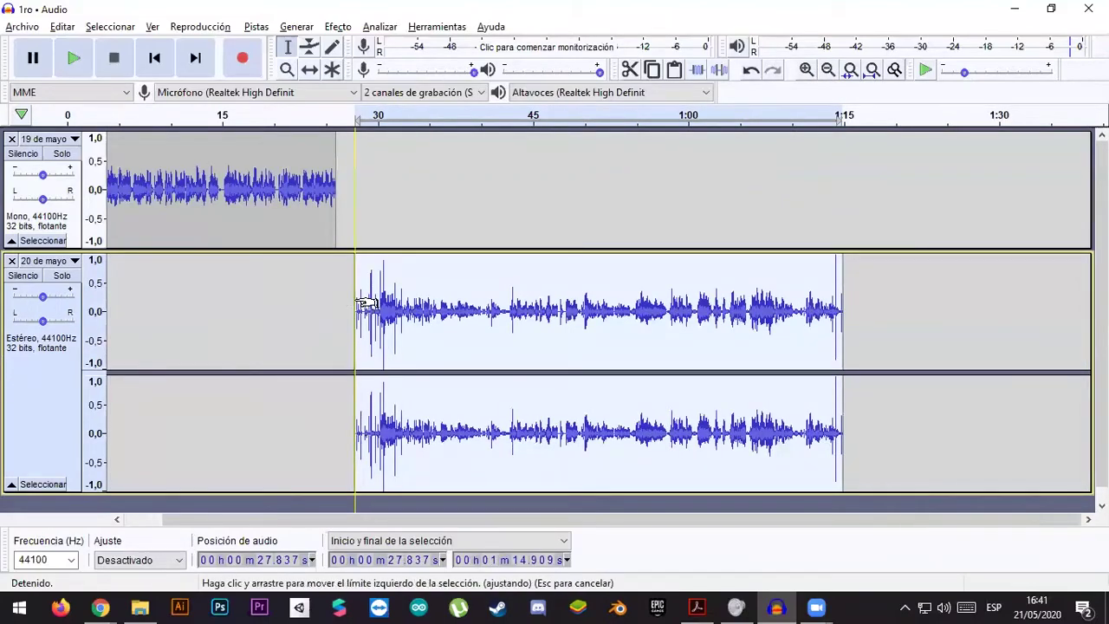
pyautogui.press('space')
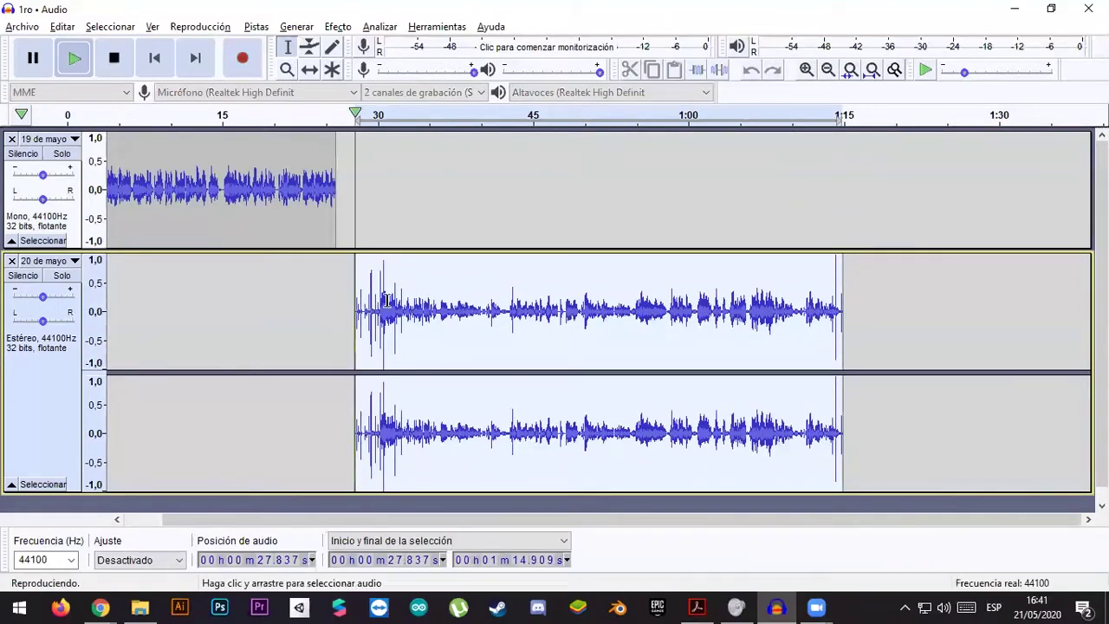
pyautogui.click(806, 71)
pyautogui.click(352, 264)
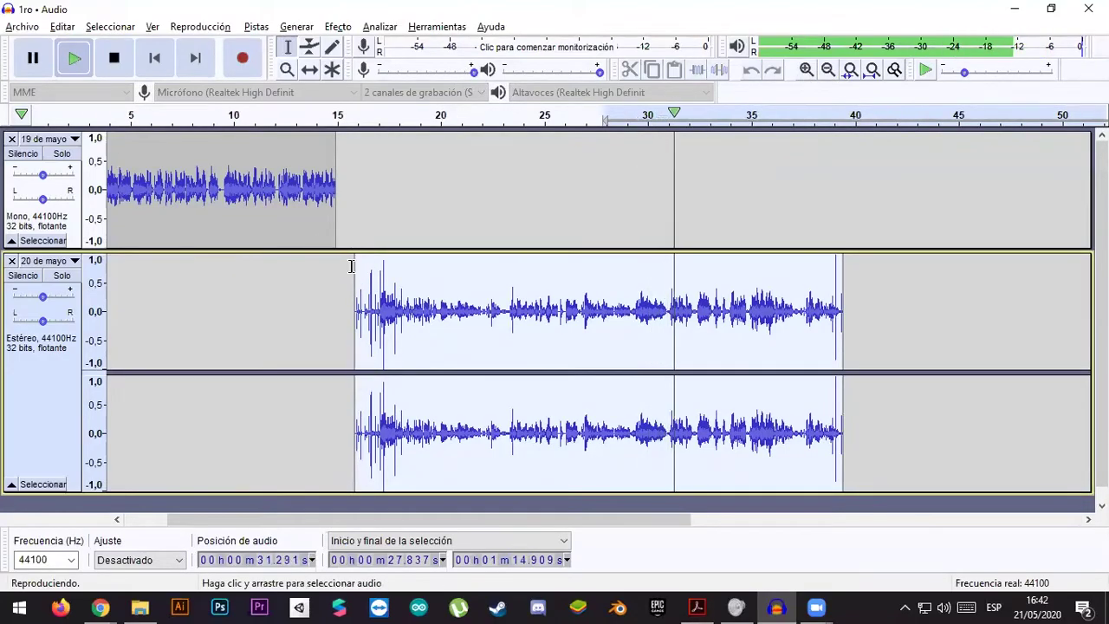
pyautogui.hotkey('ctrl', 'v')
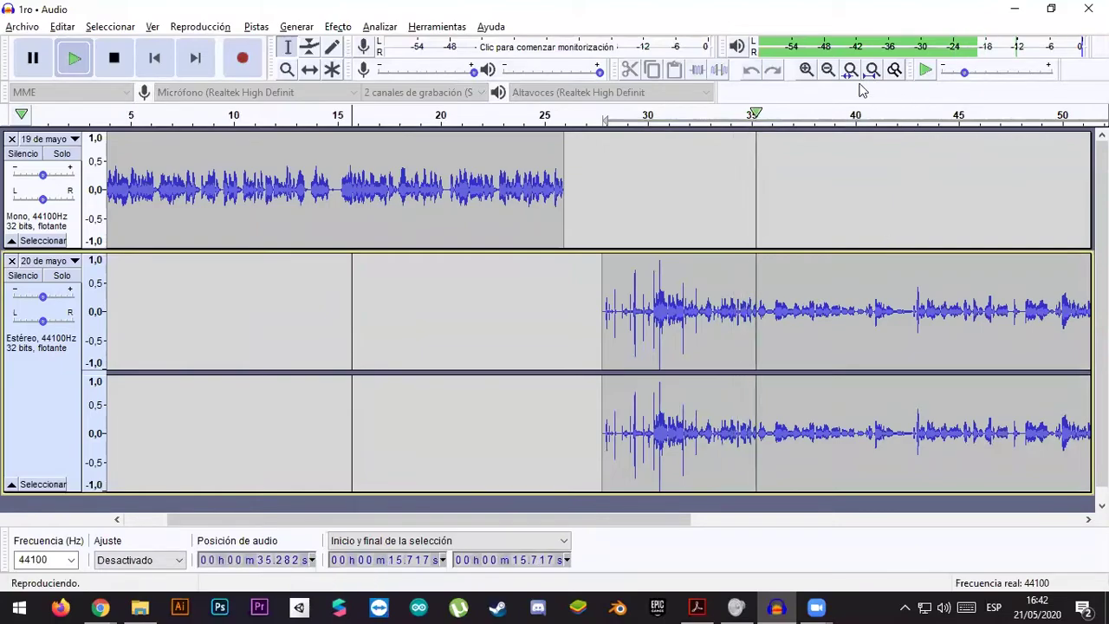
pyautogui.press('space')
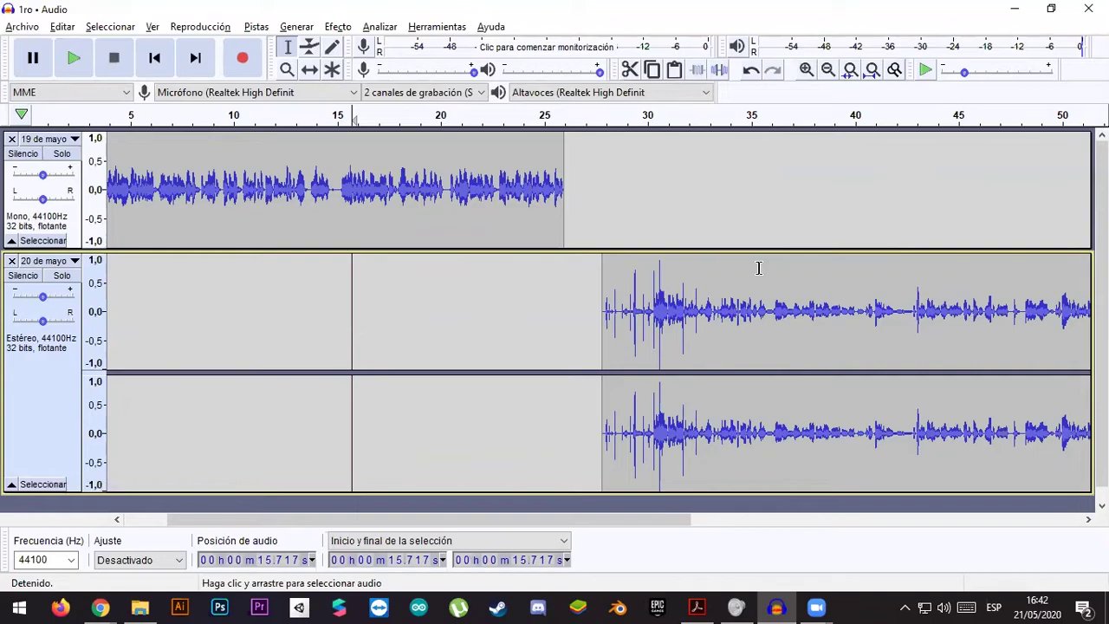
pyautogui.click(605, 330)
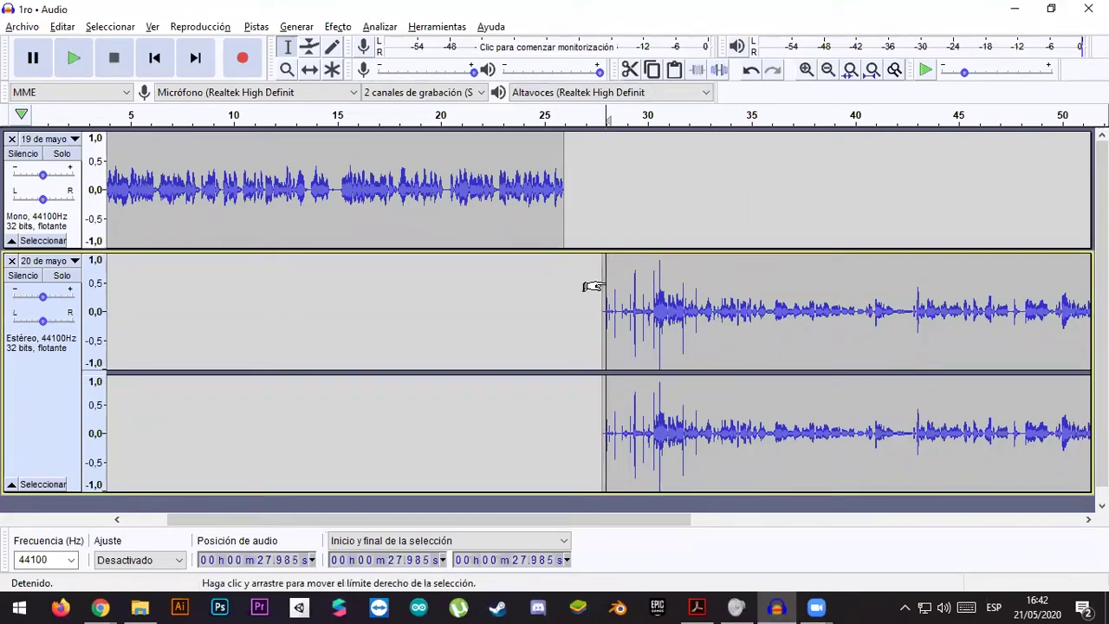
pyautogui.press('space')
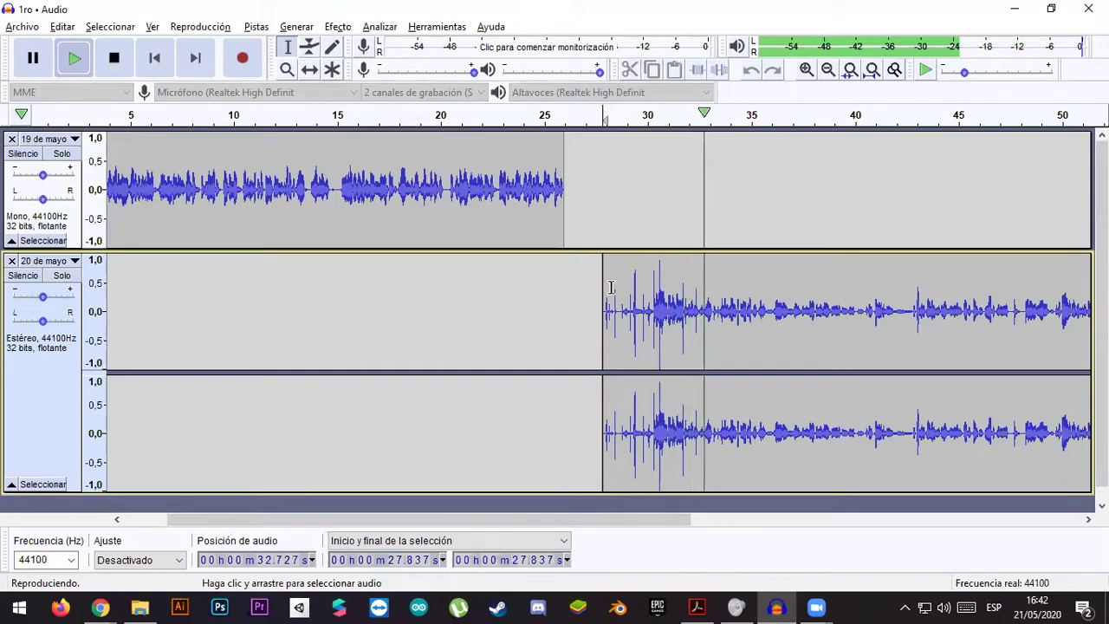
pyautogui.press('space')
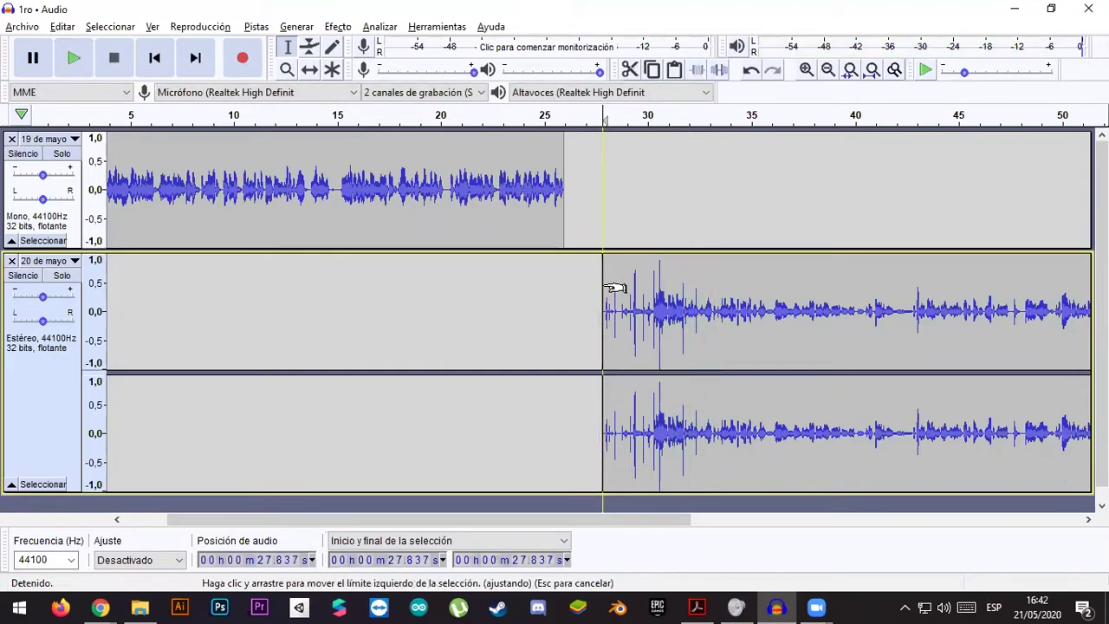
# - Play the noisy lead-in of "20 de mayo" by selecting from about 27.86 to 30.43 s
pyautogui.click(806, 69)
pyautogui.click(806, 69)
pyautogui.click(807, 69)
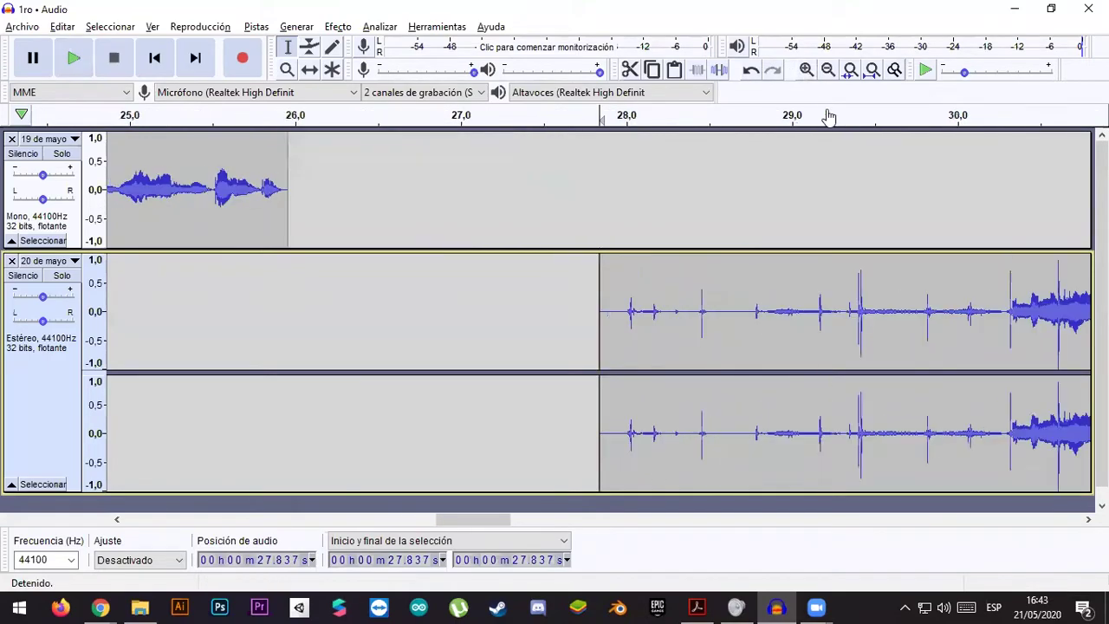
pyautogui.scroll(-1, 774, 218)
pyautogui.moveTo(479, 518); pyautogui.dragTo(516, 520)
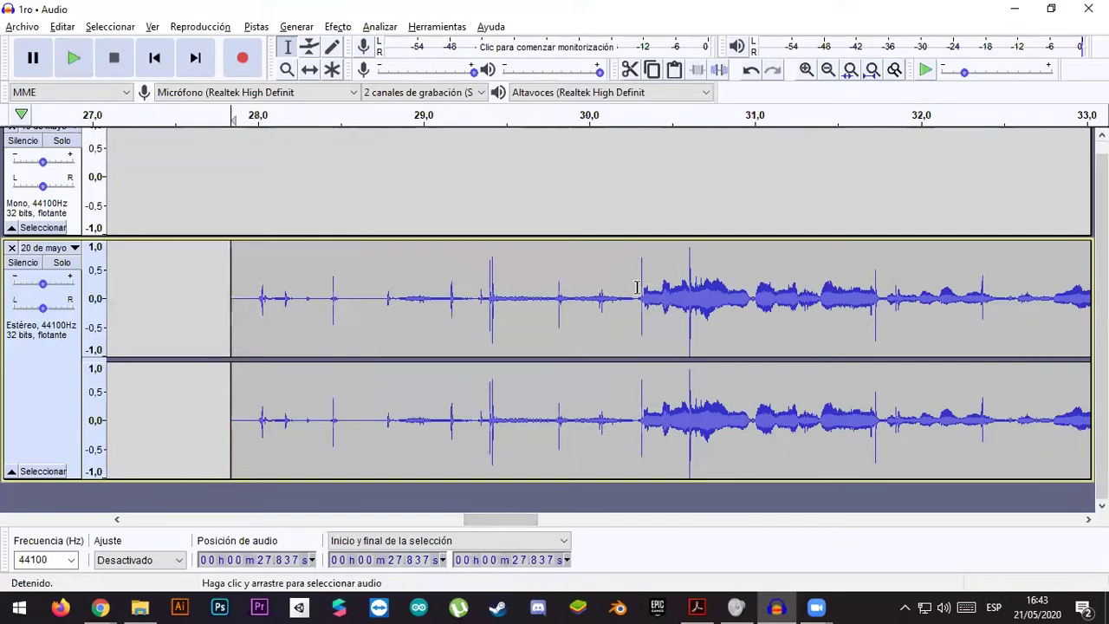
pyautogui.moveTo(236, 332); pyautogui.dragTo(658, 359)
pyautogui.press('space')
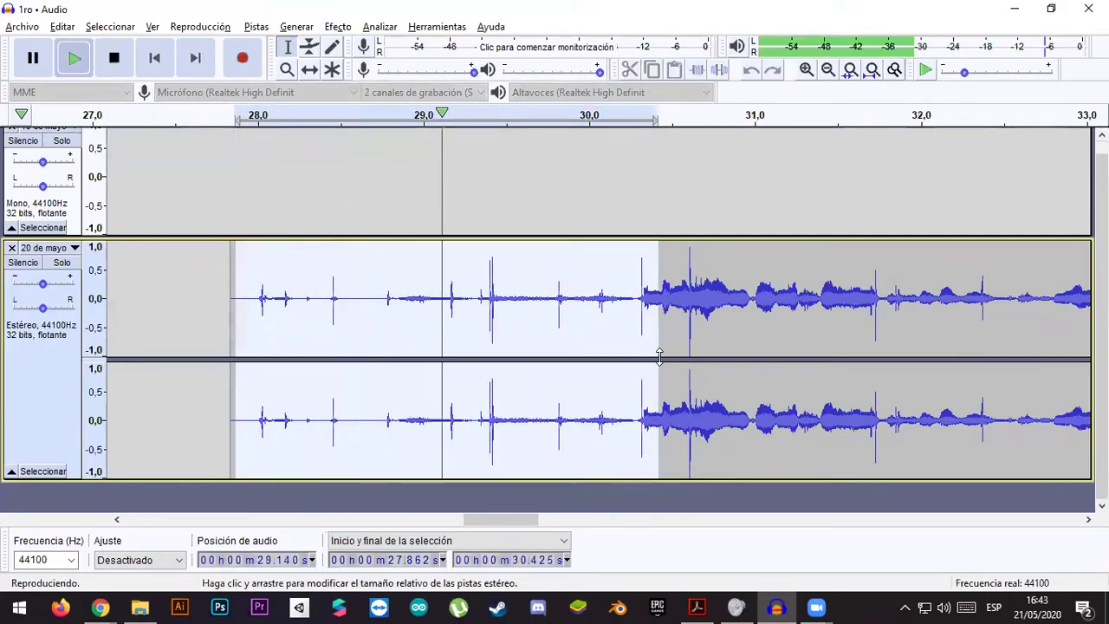
pyautogui.press('space')
# - Play "20 de mayo" from about 30.33 s, just after the noise spike that precedes the voice
pyautogui.click(643, 299)
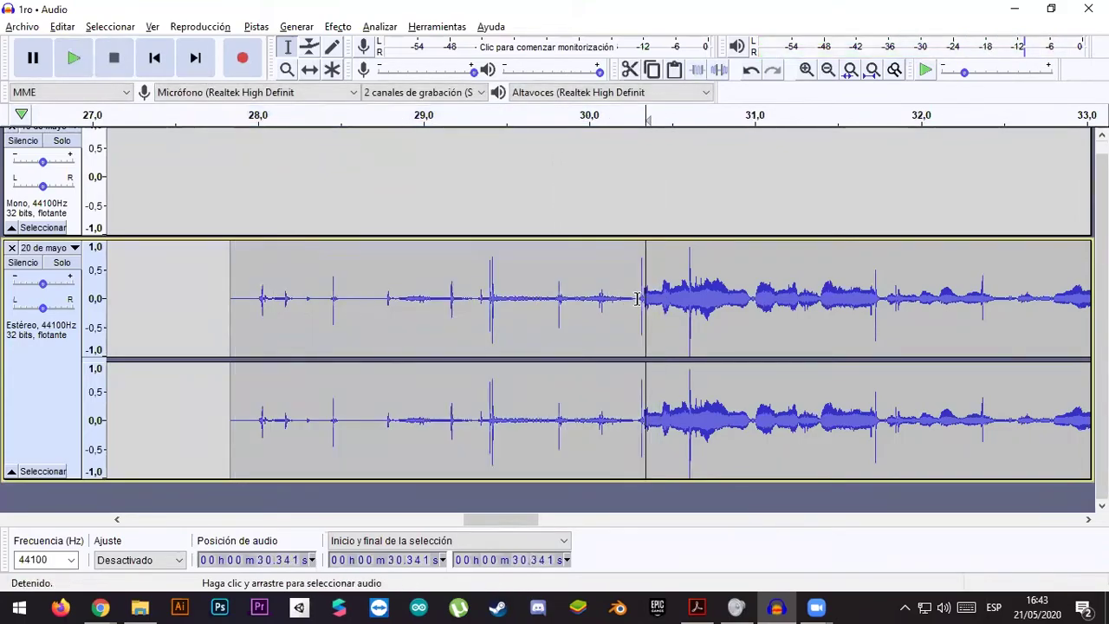
pyautogui.click(641, 299)
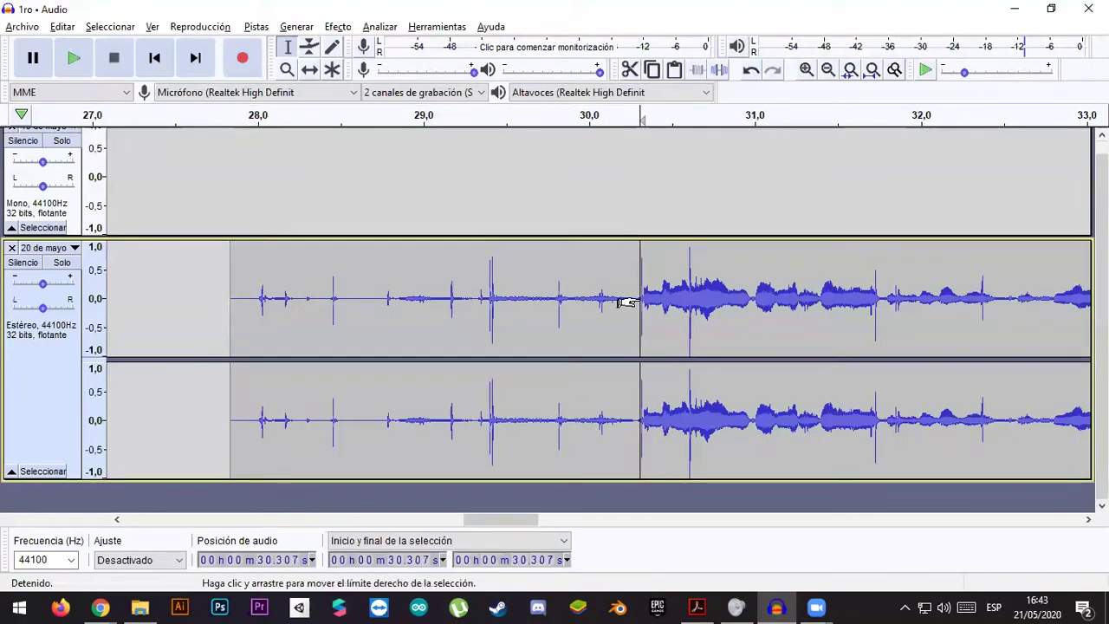
pyautogui.click(806, 71)
pyautogui.click(806, 69)
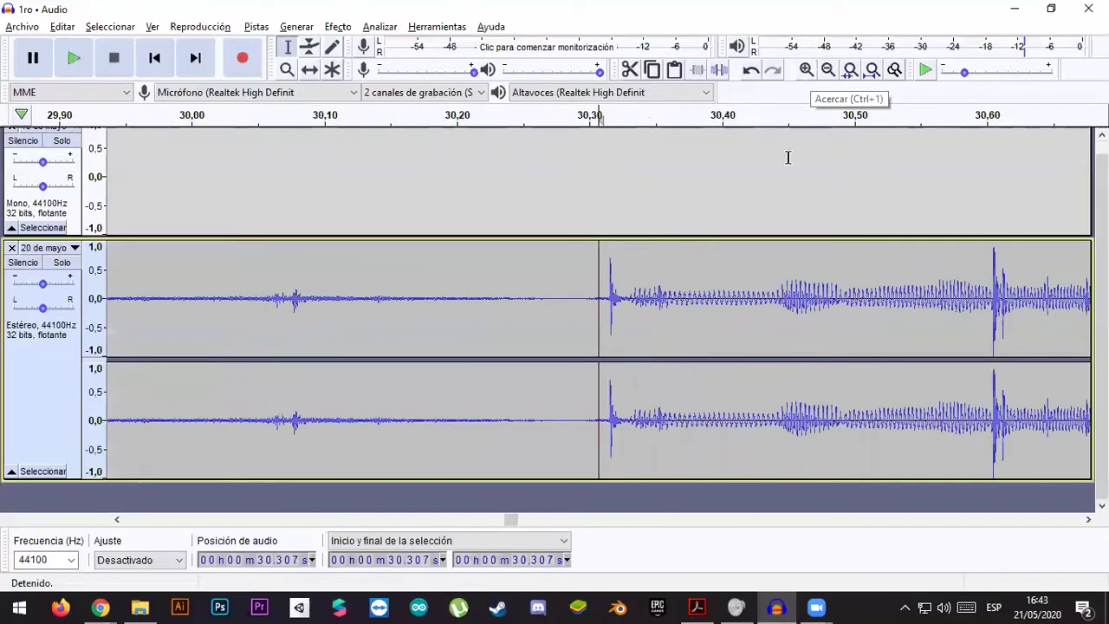
pyautogui.click(630, 299)
pyautogui.press('space')
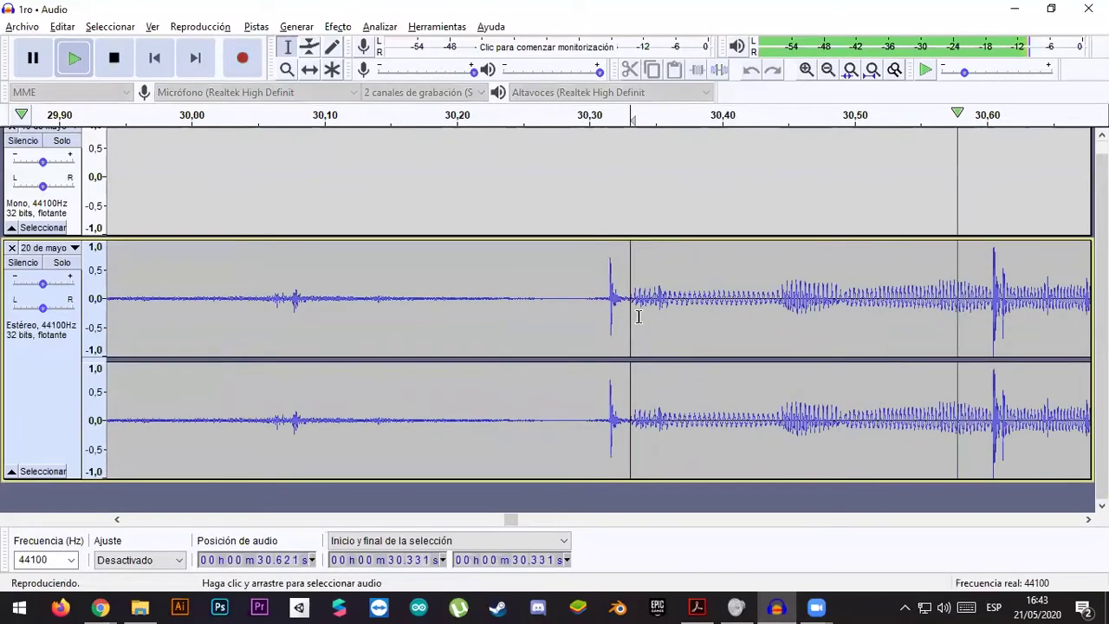
pyautogui.press('space')
# - Play only the first instant of speech in "20 de mayo", from about 30.331 to 30.451 s
pyautogui.moveTo(520, 522); pyautogui.dragTo(510, 521)
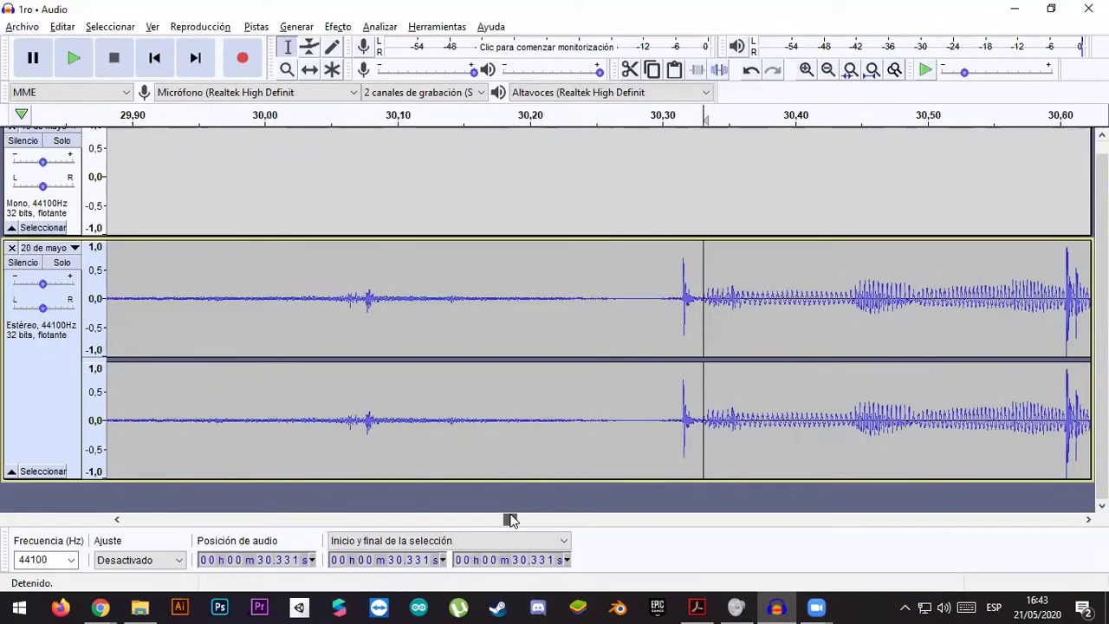
pyautogui.click(699, 309)
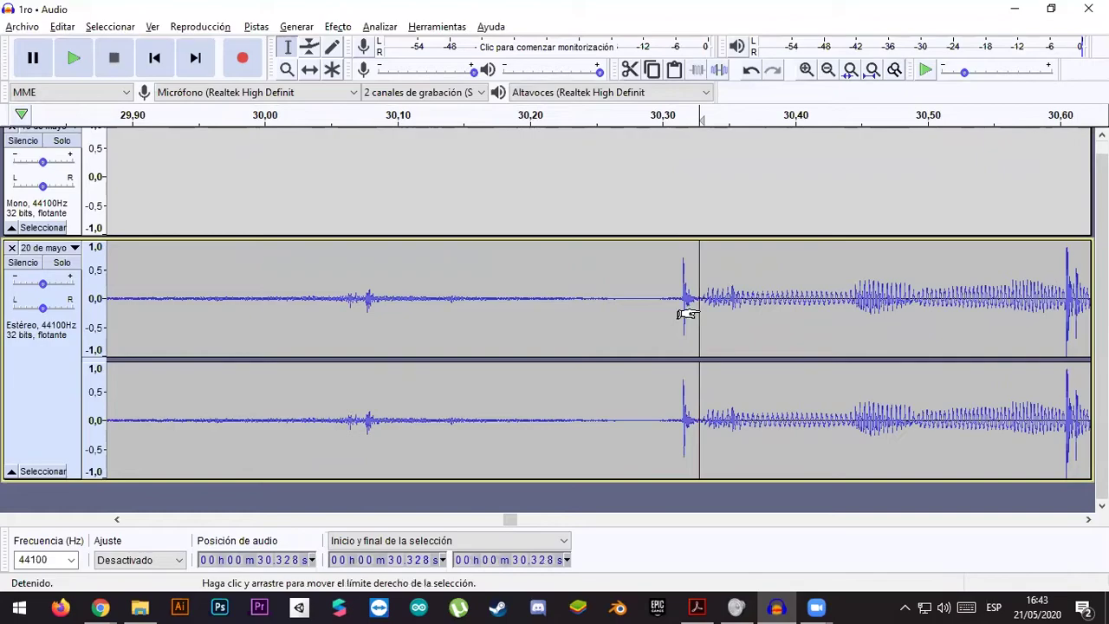
pyautogui.moveTo(703, 312); pyautogui.dragTo(862, 316)
pyautogui.press('space')
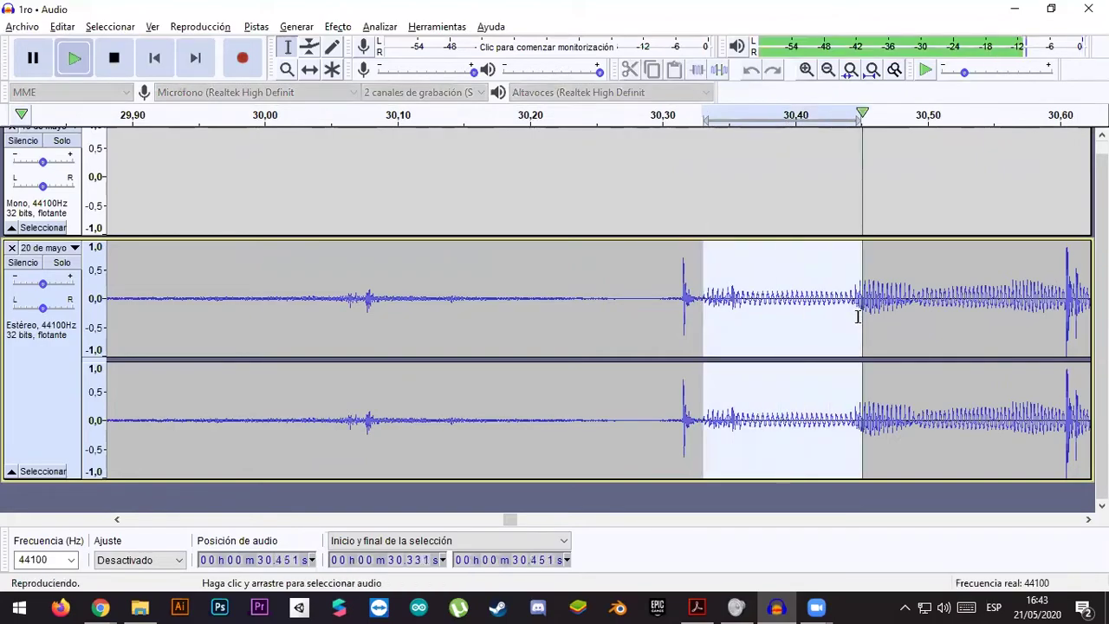
pyautogui.click(698, 309)
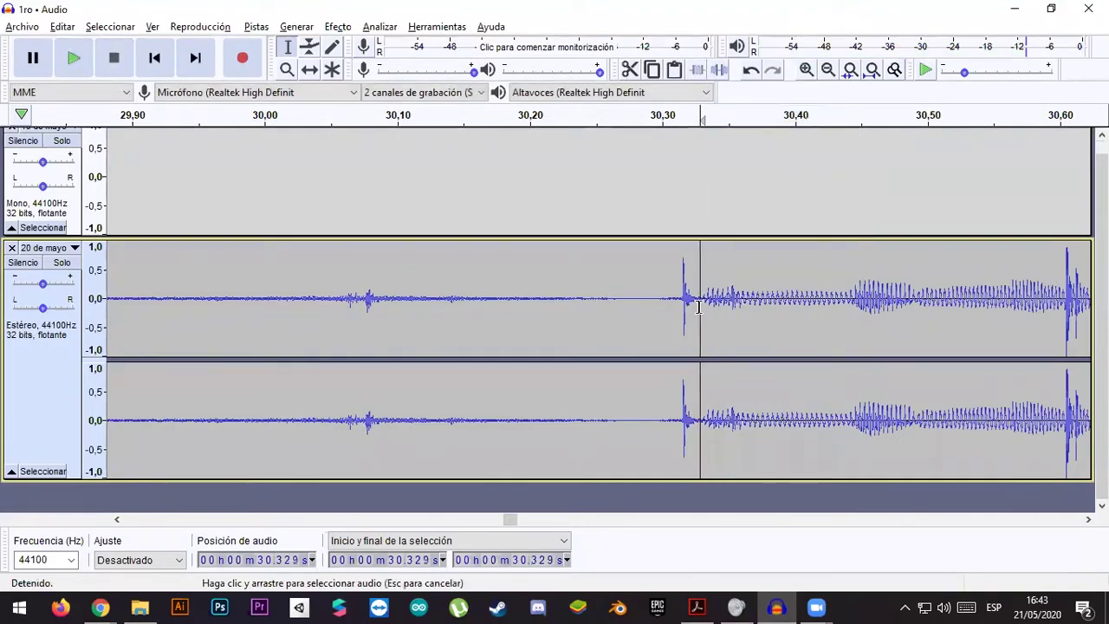
# - Delete the noisy lead-in of "20 de mayo" from about 27.84 to 30.32 s and play the trimmed start
pyautogui.click(824, 75)
pyautogui.click(824, 74)
pyautogui.click(824, 74)
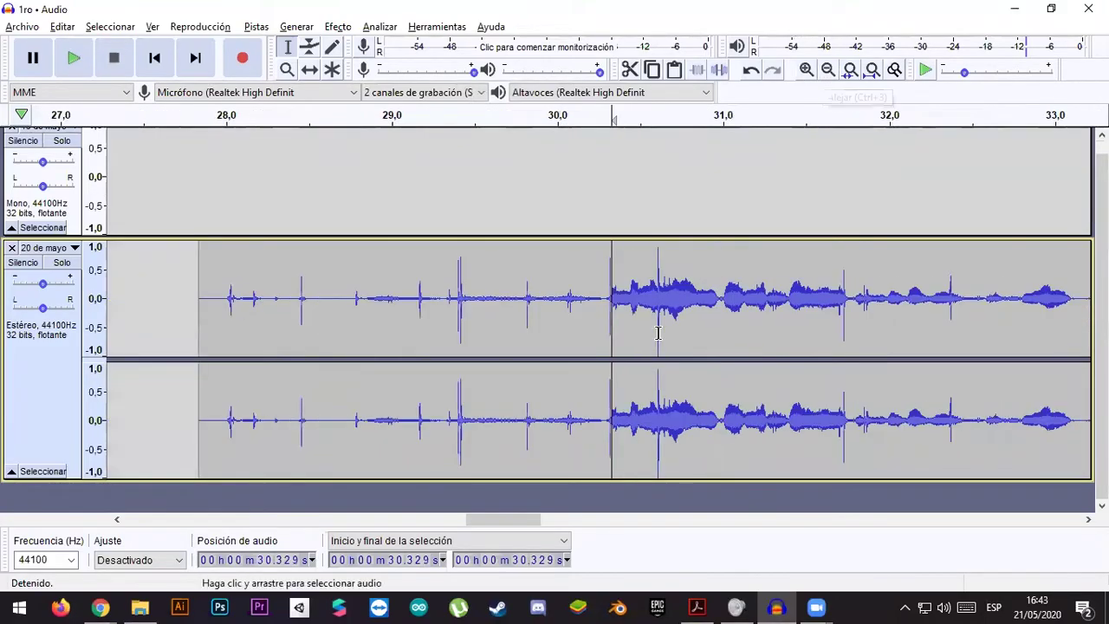
pyautogui.click(611, 321)
pyautogui.click(807, 69)
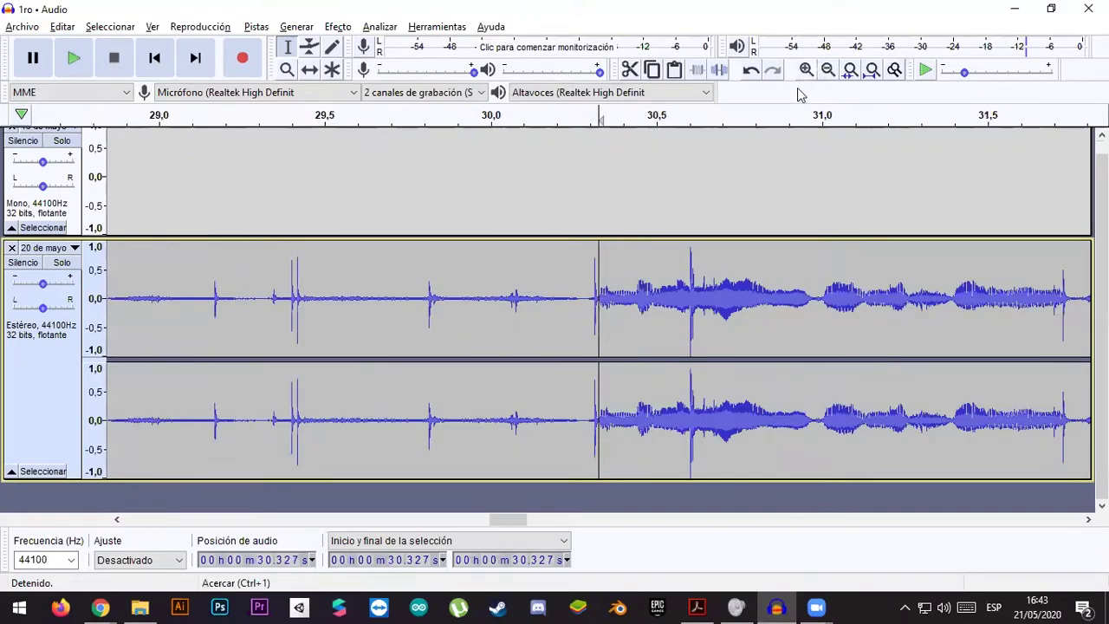
pyautogui.moveTo(609, 310); pyautogui.dragTo(245, 335)
pyautogui.click(597, 306)
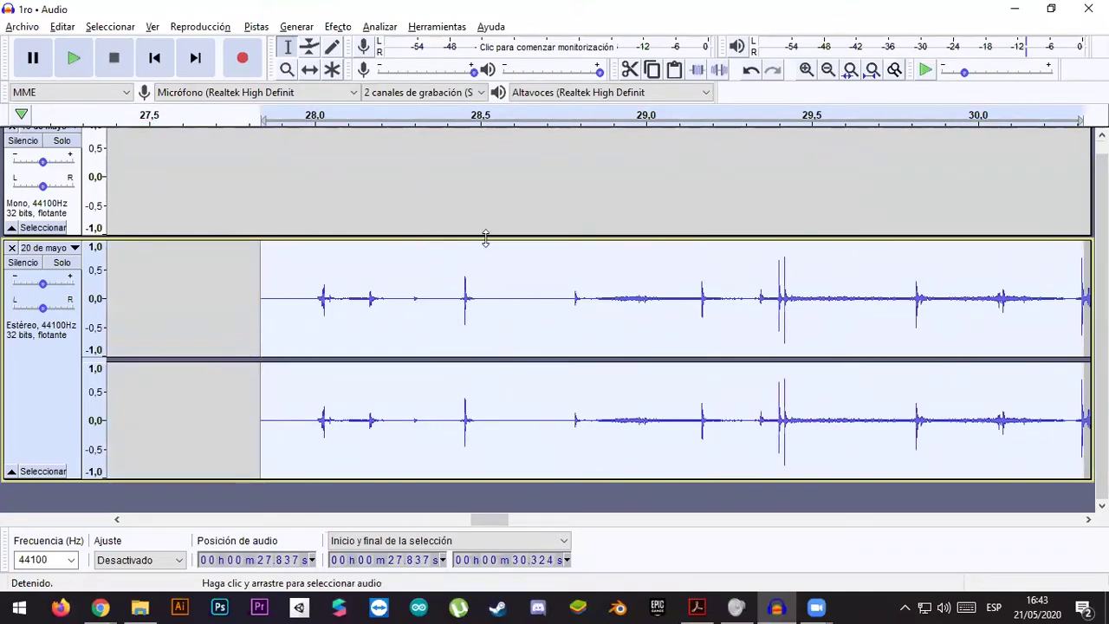
pyautogui.press('Delete')
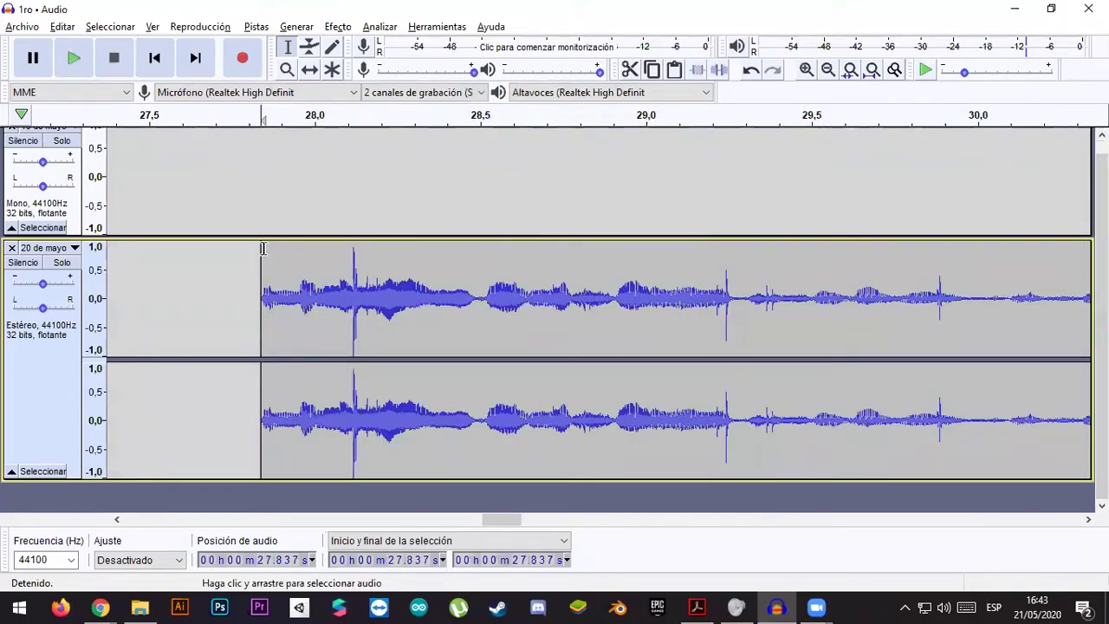
pyautogui.press('space')
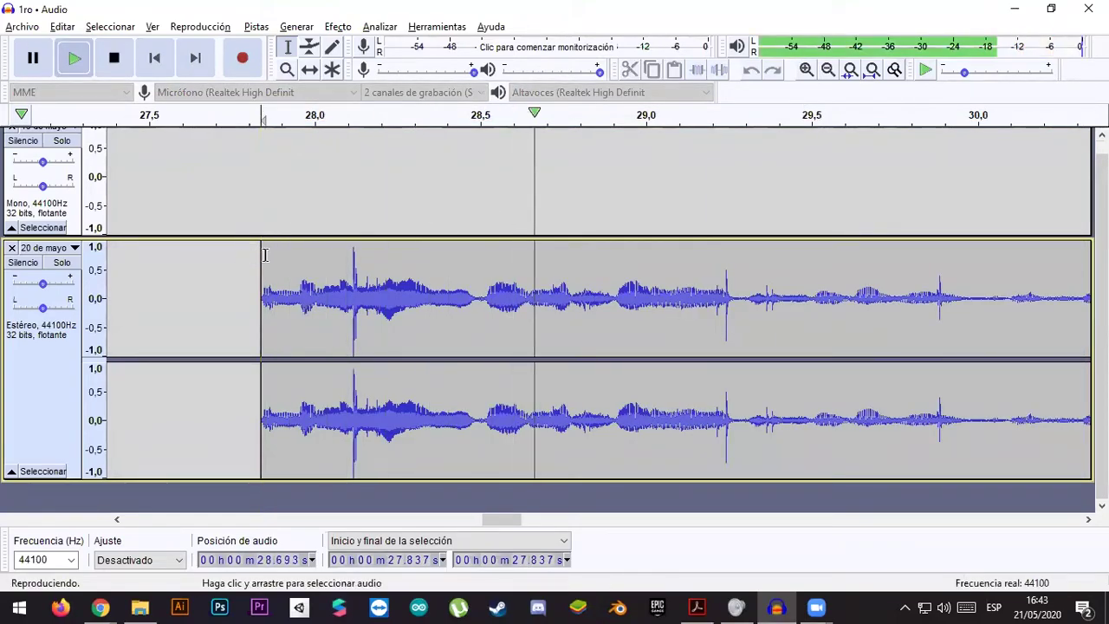
pyautogui.press('space')
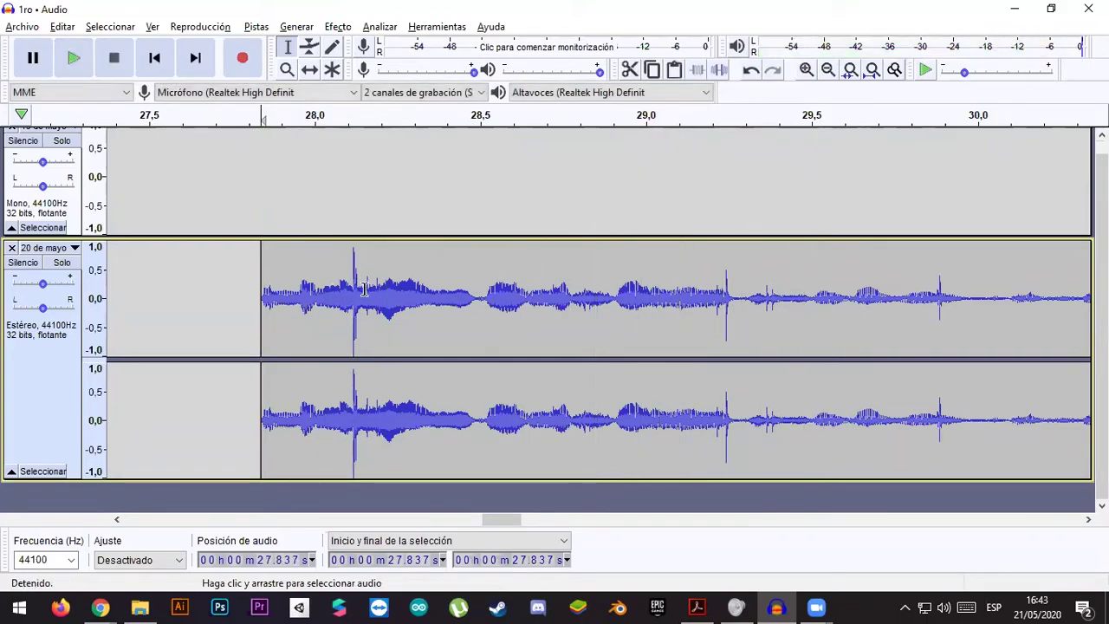
# - Review the Reducción de ruido settings for the spike in "20 de mayo" from about 28.10 to 28.14 s without applying them
pyautogui.moveTo(348, 285)
pyautogui.mouseDown()
pyautogui.moveTo(384, 291)
pyautogui.moveTo(329, 296)
pyautogui.mouseUp()
pyautogui.click(391, 295)
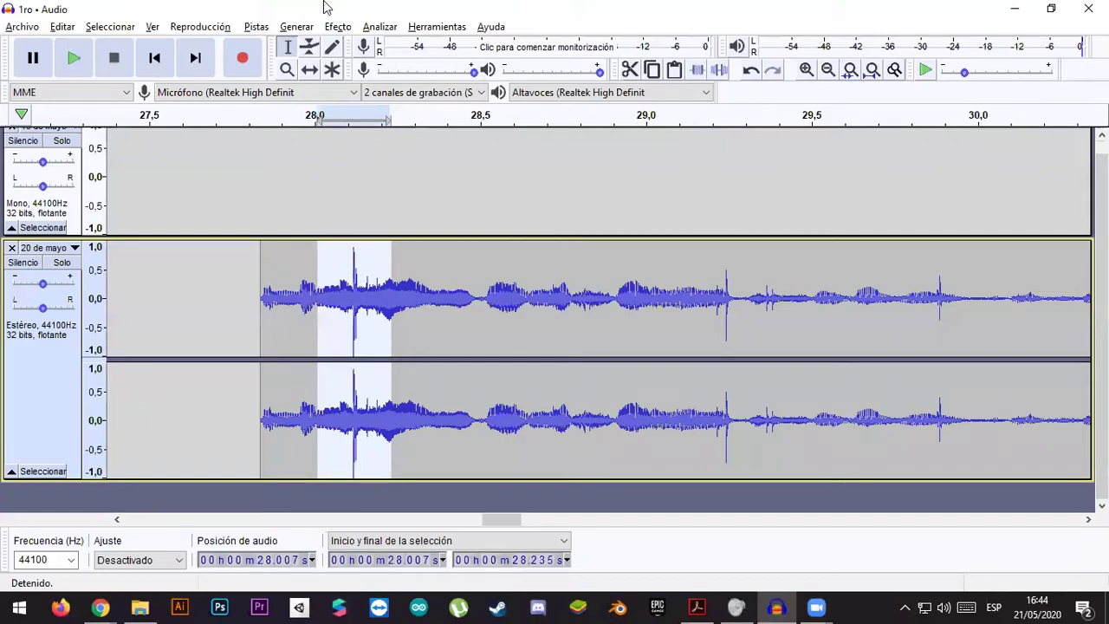
pyautogui.click(272, 286)
pyautogui.moveTo(349, 294)
pyautogui.mouseDown()
pyautogui.moveTo(378, 295)
pyautogui.moveTo(361, 297)
pyautogui.mouseUp()
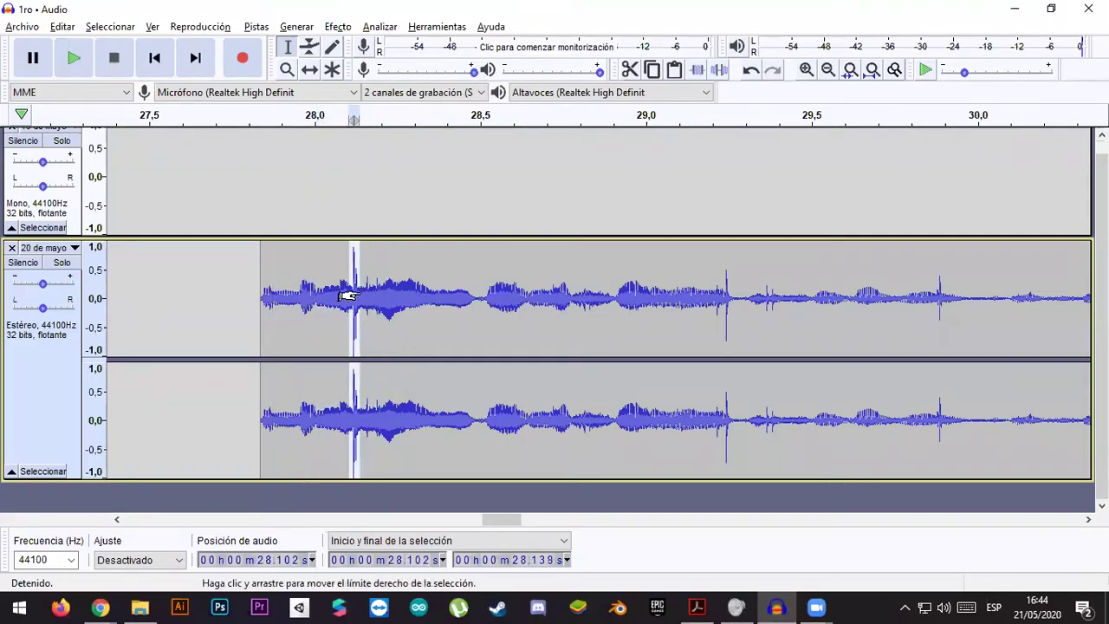
pyautogui.click(328, 26)
pyautogui.click(447, 418)
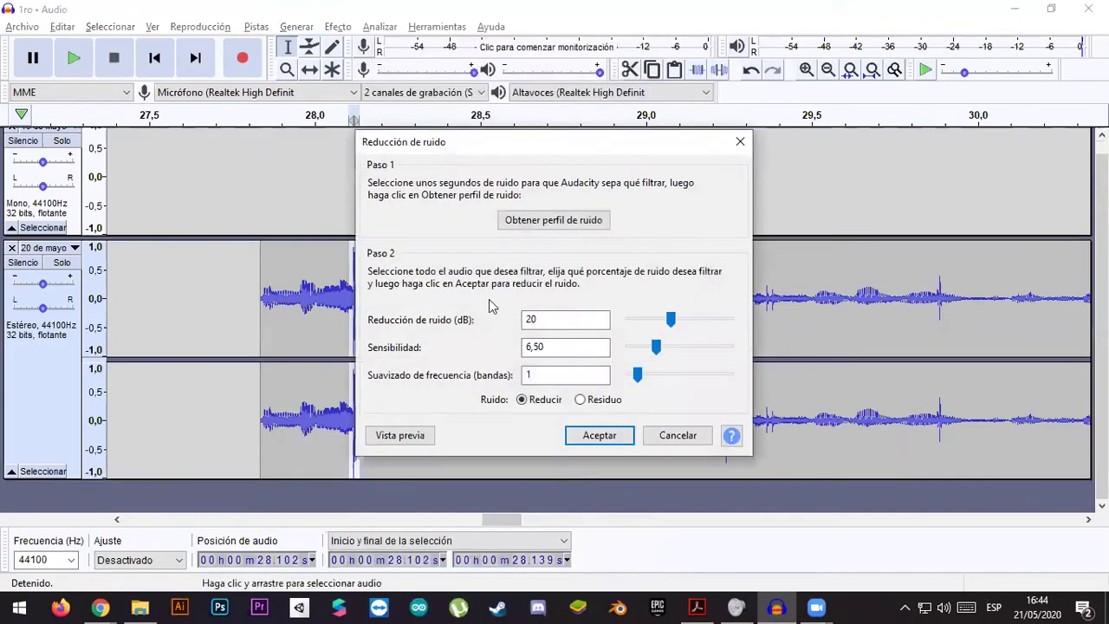
pyautogui.click(702, 441)
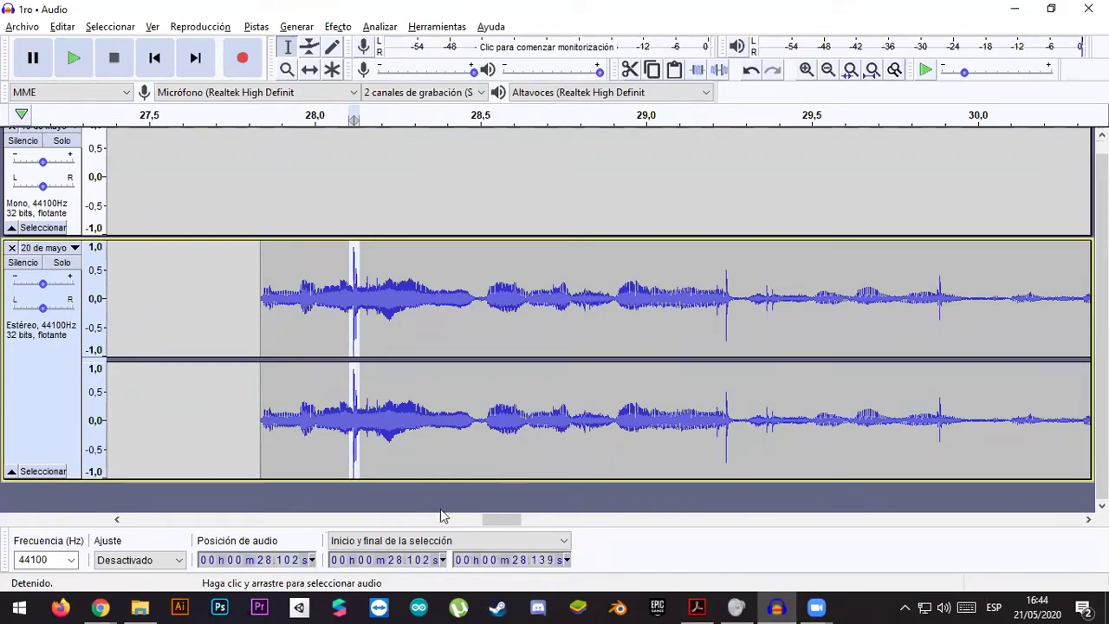
# - Play part of "19 de mayo" from about 12.39 s, then return to the start of "20 de mayo"
pyautogui.moveTo(520, 522); pyautogui.dragTo(411, 522)
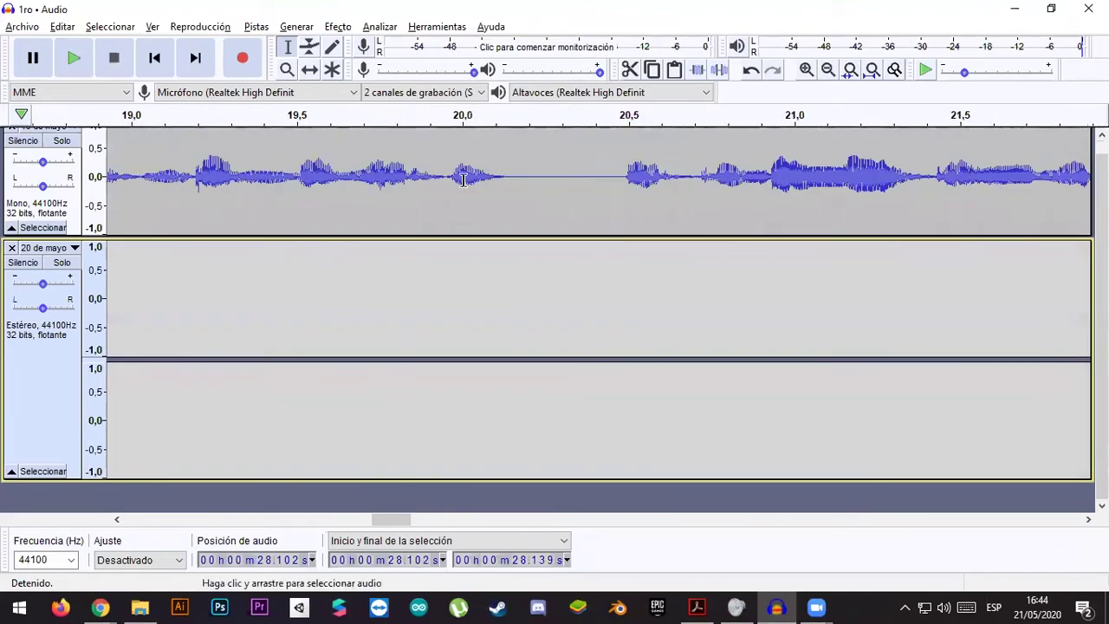
pyautogui.click(464, 182)
pyautogui.click(842, 71)
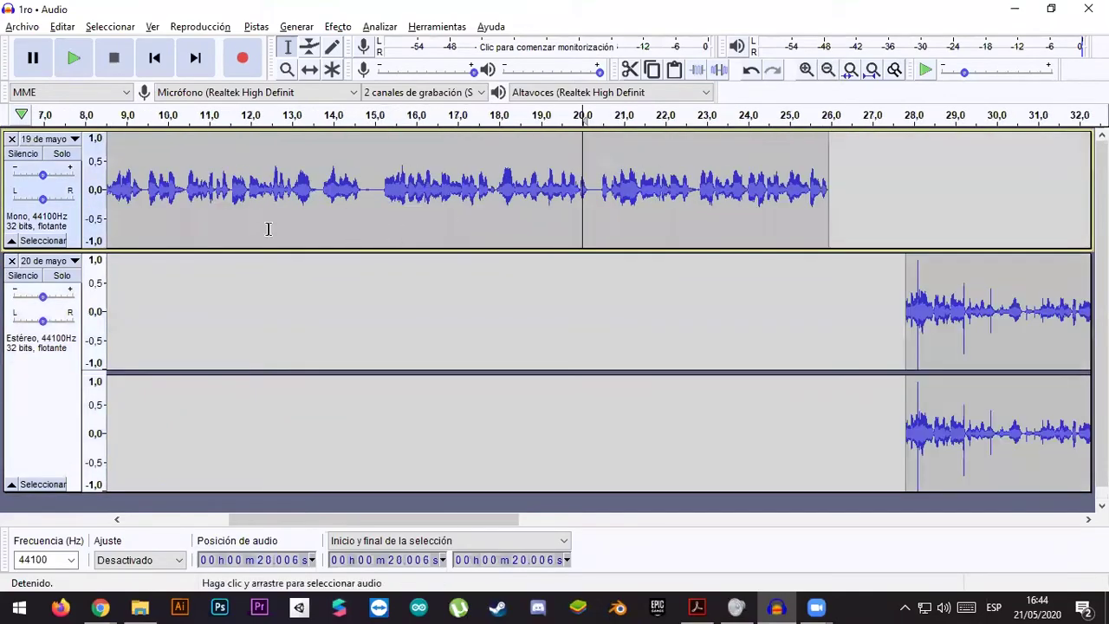
pyautogui.click(266, 227)
pyautogui.press('space')
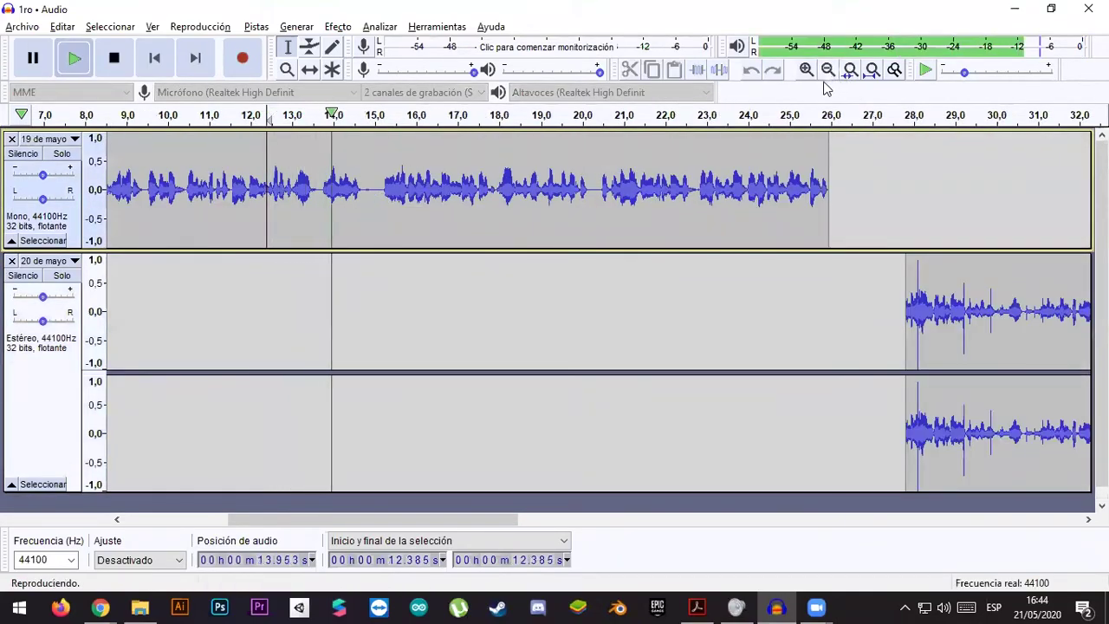
pyautogui.press('space')
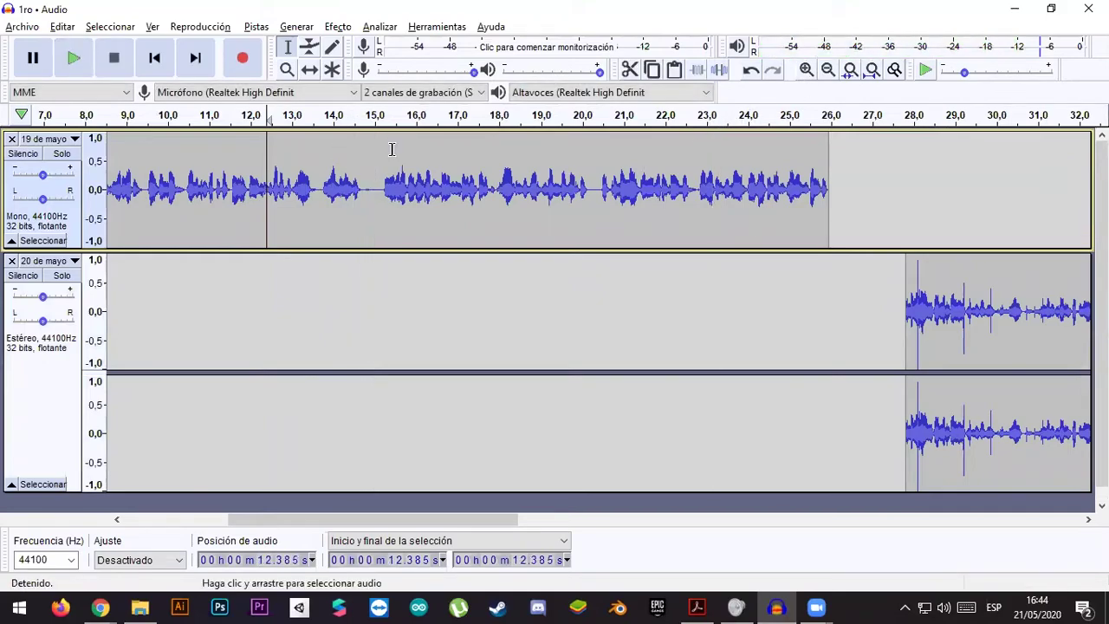
pyautogui.moveTo(487, 524); pyautogui.dragTo(669, 525)
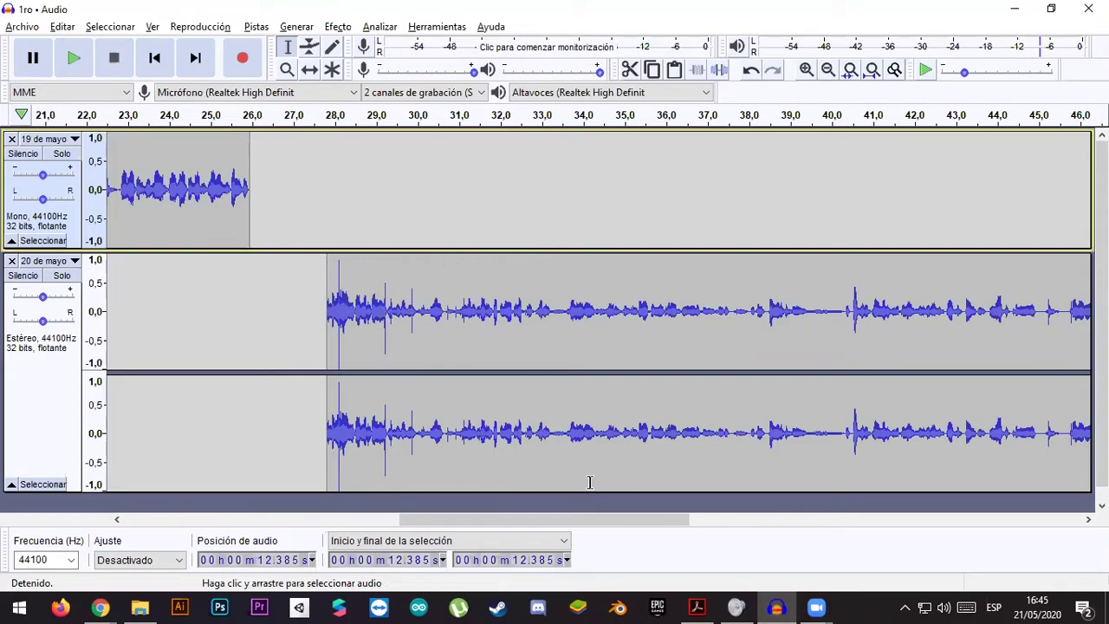
# - Shift the whole "20 de mayo" clip earlier in time so that it starts at about 26.857 s
pyautogui.moveTo(598, 521); pyautogui.dragTo(445, 521)
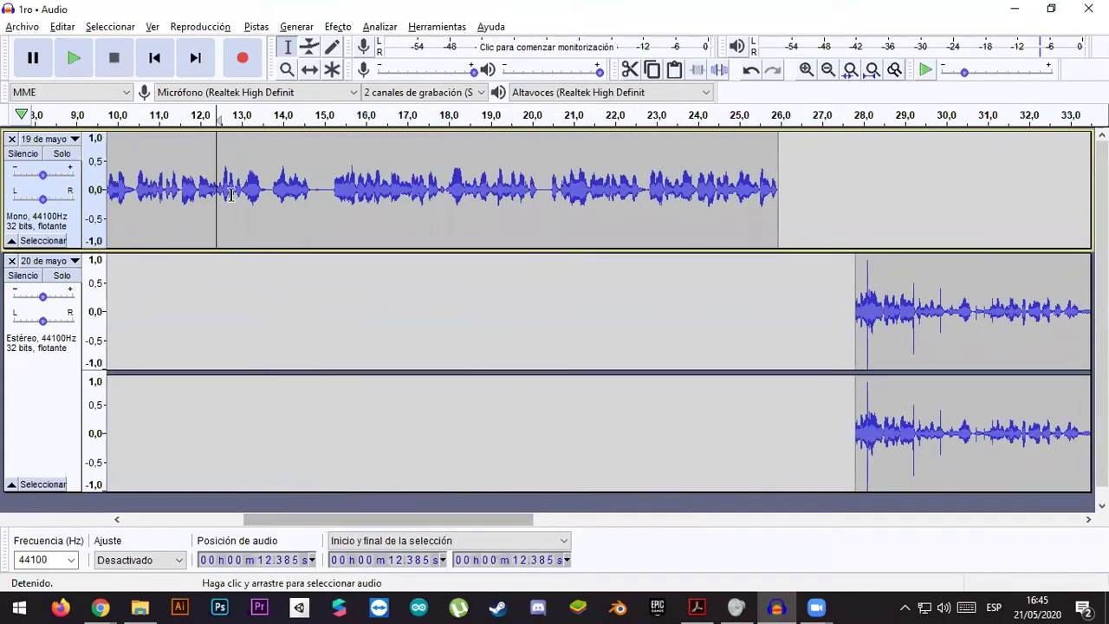
pyautogui.moveTo(488, 521); pyautogui.dragTo(667, 526)
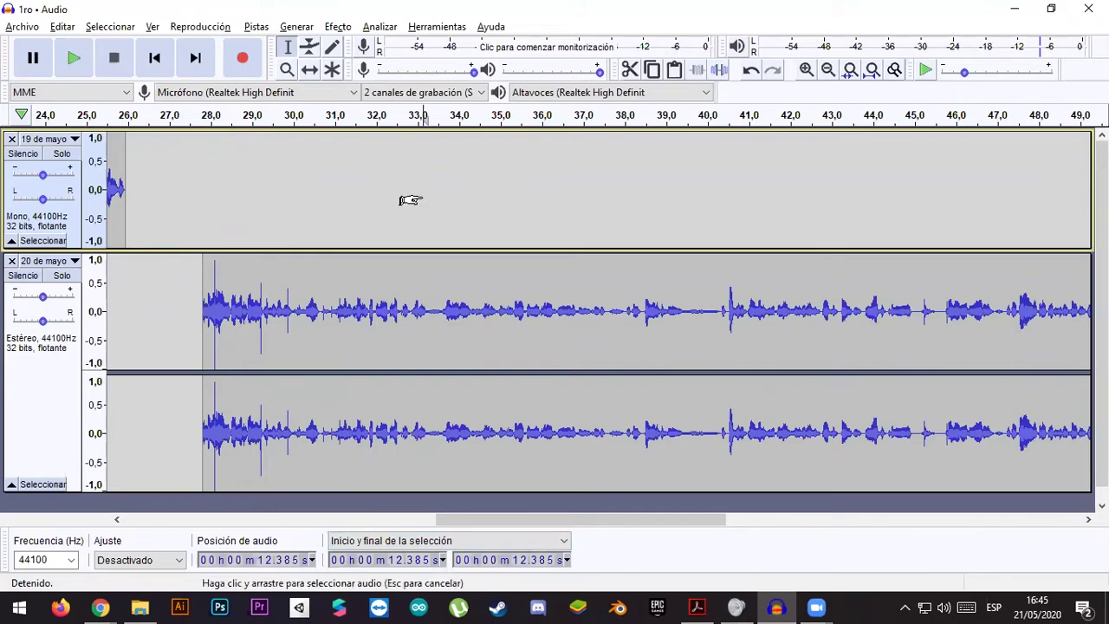
pyautogui.click(401, 297)
pyautogui.doubleClick(401, 296)
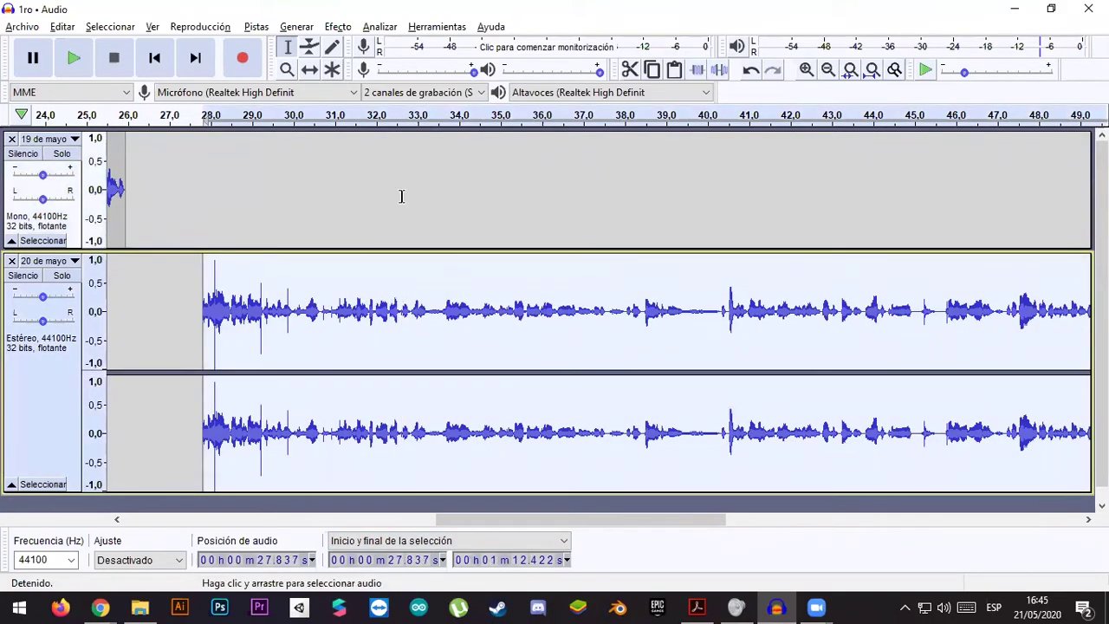
pyautogui.click(309, 69)
pyautogui.moveTo(396, 310); pyautogui.dragTo(292, 310)
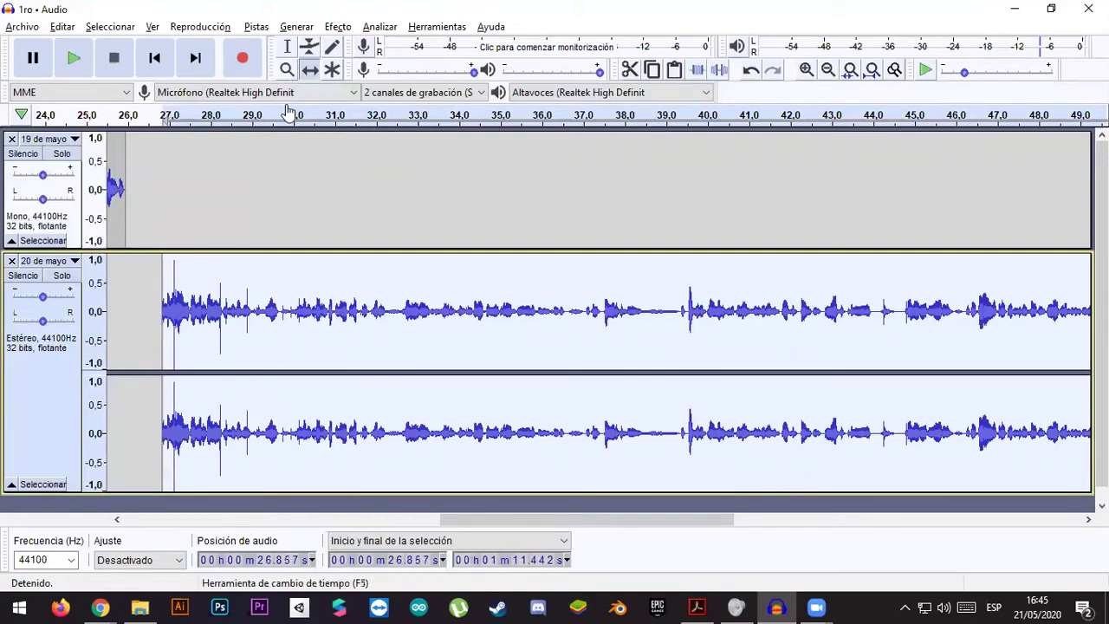
# - Apply Aparecer progresivamente to the opening of "20 de mayo" from about 26.857 to 27.613 s and play the faded start
pyautogui.click(287, 46)
pyautogui.click(148, 305)
pyautogui.moveTo(163, 308); pyautogui.dragTo(192, 316)
pyautogui.click(437, 26)
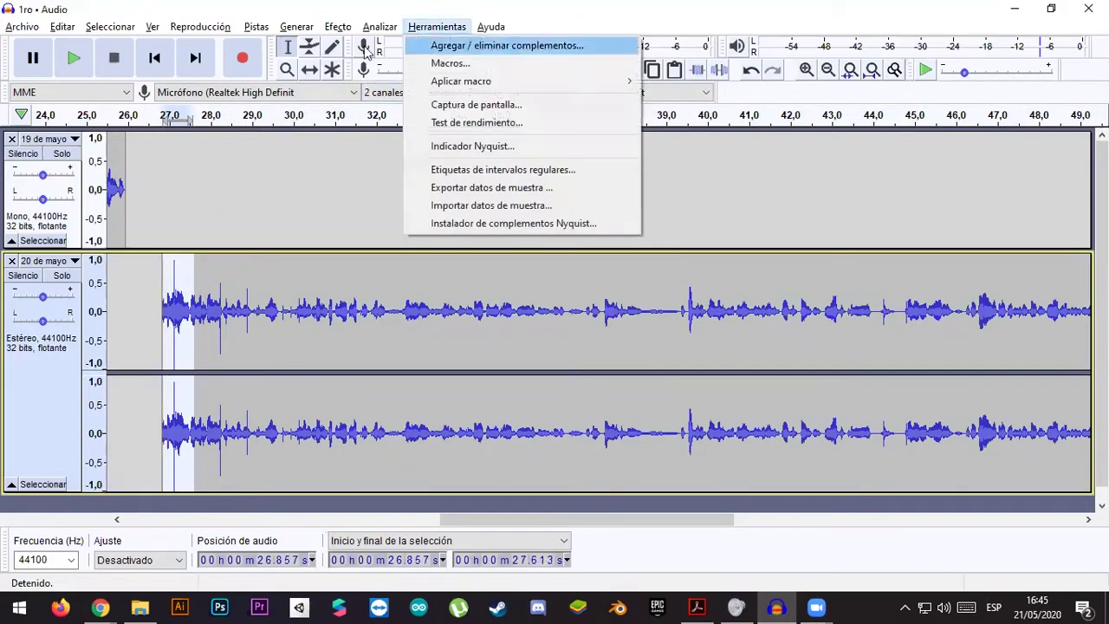
pyautogui.moveTo(341, 37)
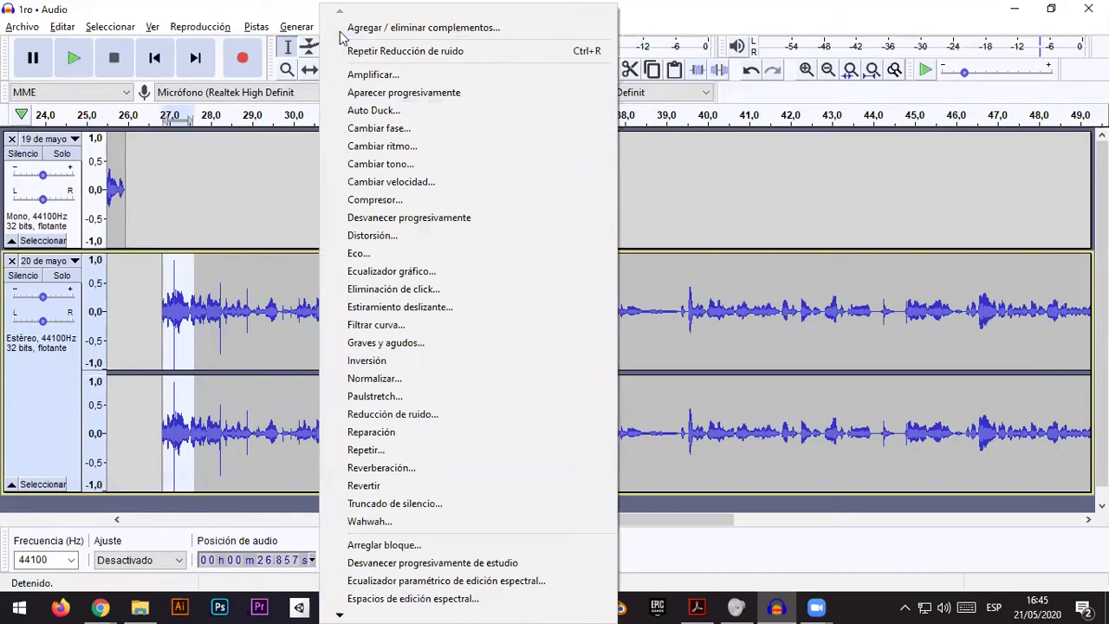
pyautogui.click(375, 93)
pyautogui.click(160, 323)
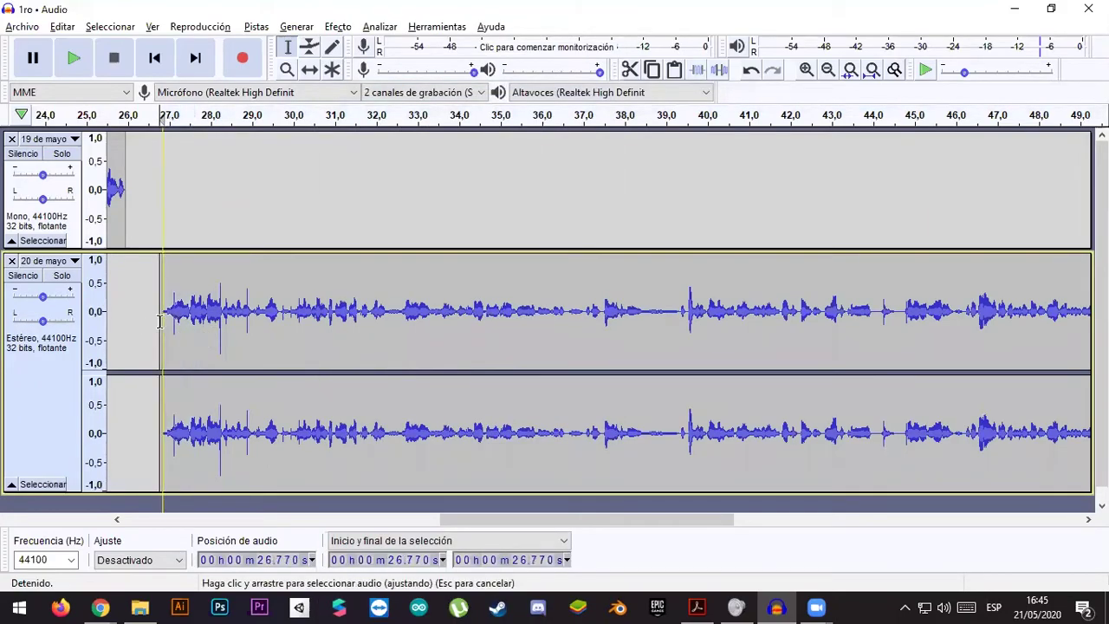
pyautogui.press('space')
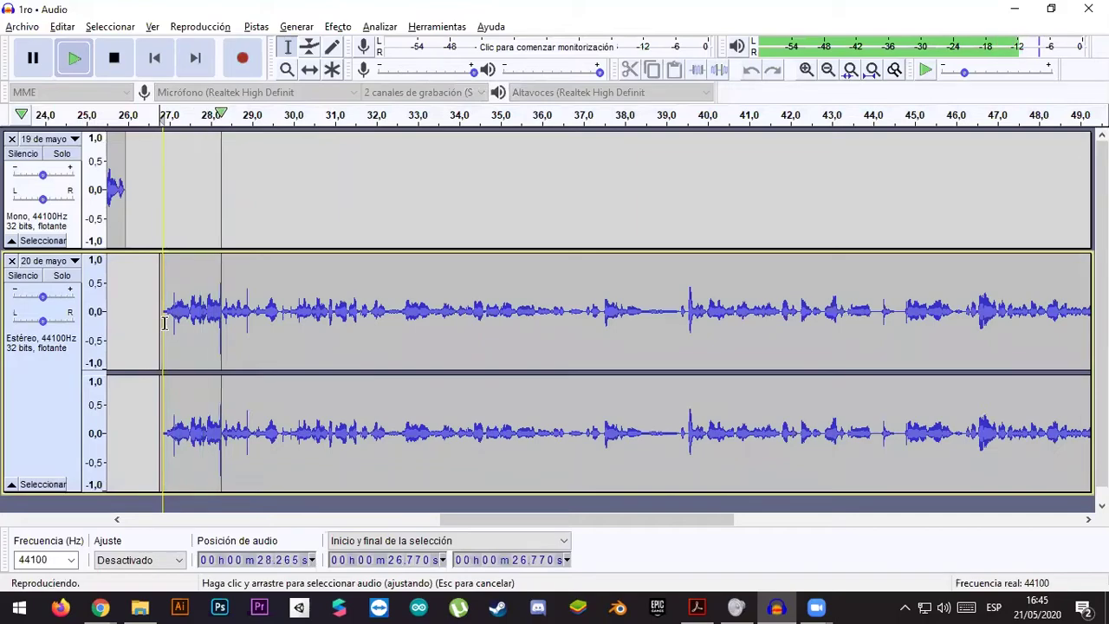
pyautogui.press('space')
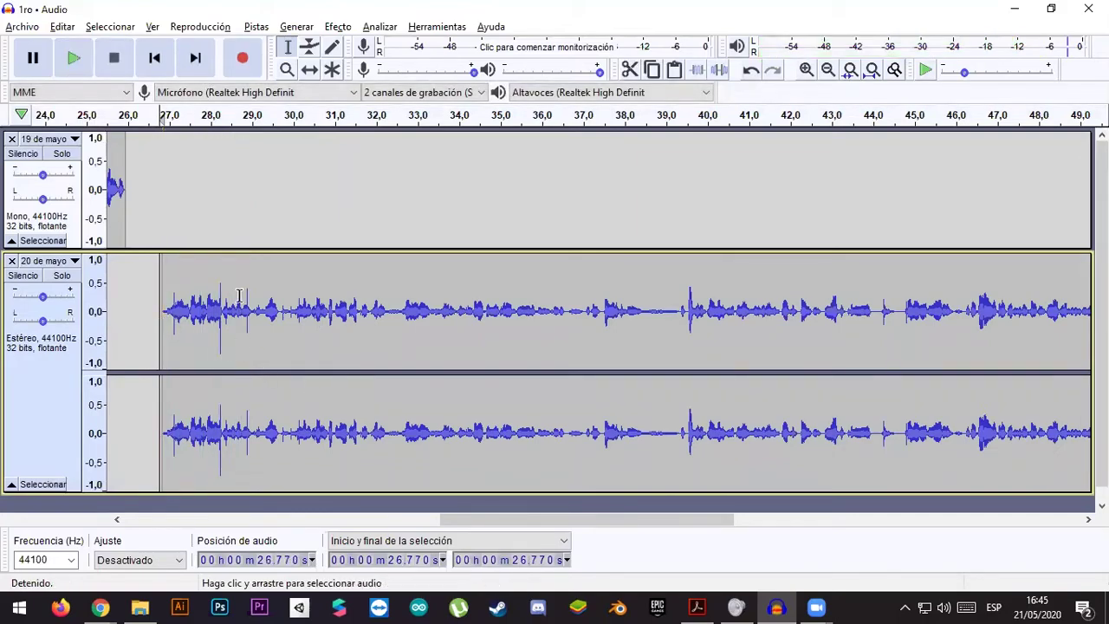
# - Shift the faded "20 de mayo" clip closer to the end of "19 de mayo", starting at about 26.445 s
pyautogui.doubleClick(277, 305)
pyautogui.click(309, 70)
pyautogui.moveTo(340, 347); pyautogui.dragTo(324, 345)
pyautogui.moveTo(446, 523); pyautogui.dragTo(365, 524)
pyautogui.click(374, 173)
pyautogui.click(287, 47)
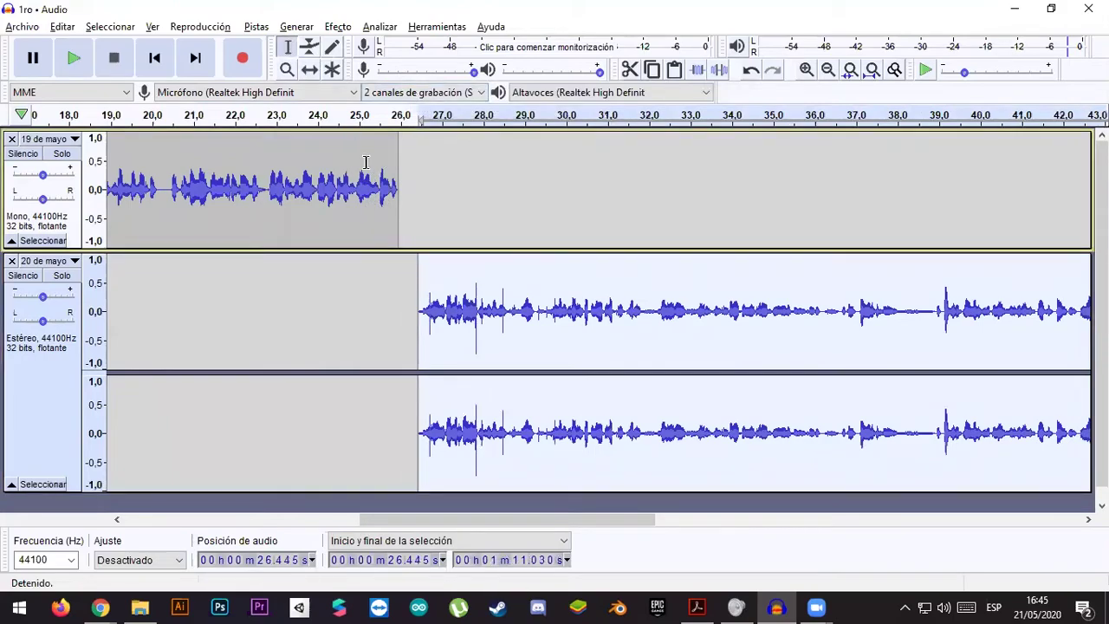
# - Play the transition from "19 de mayo" into "20 de mayo" twice, from about 24.908 s and from about 23.340 s
pyautogui.click(355, 182)
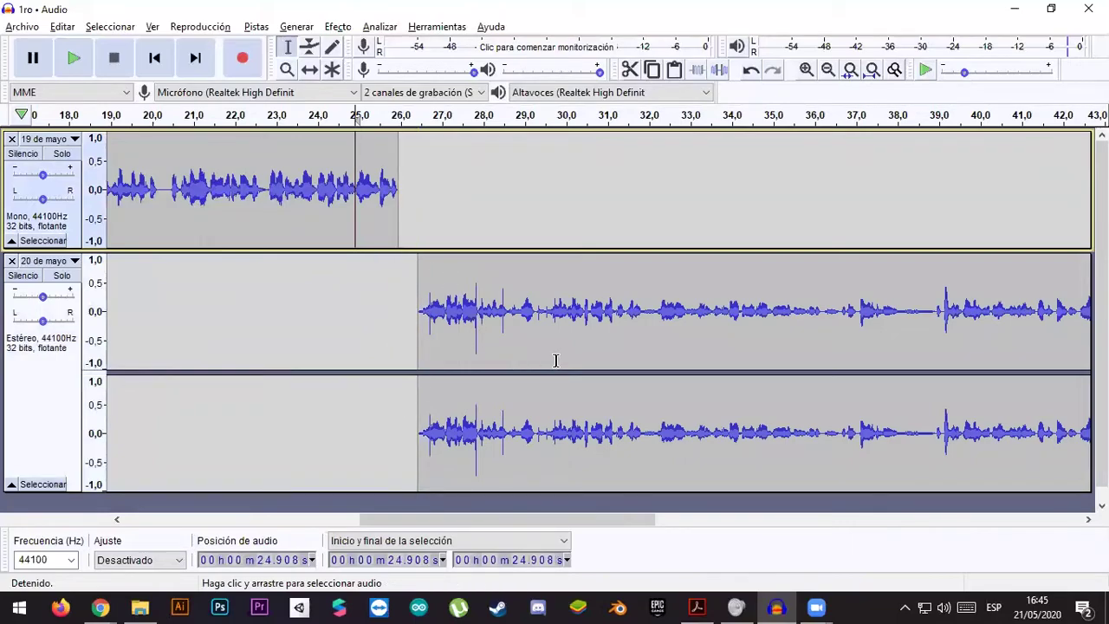
pyautogui.press('space')
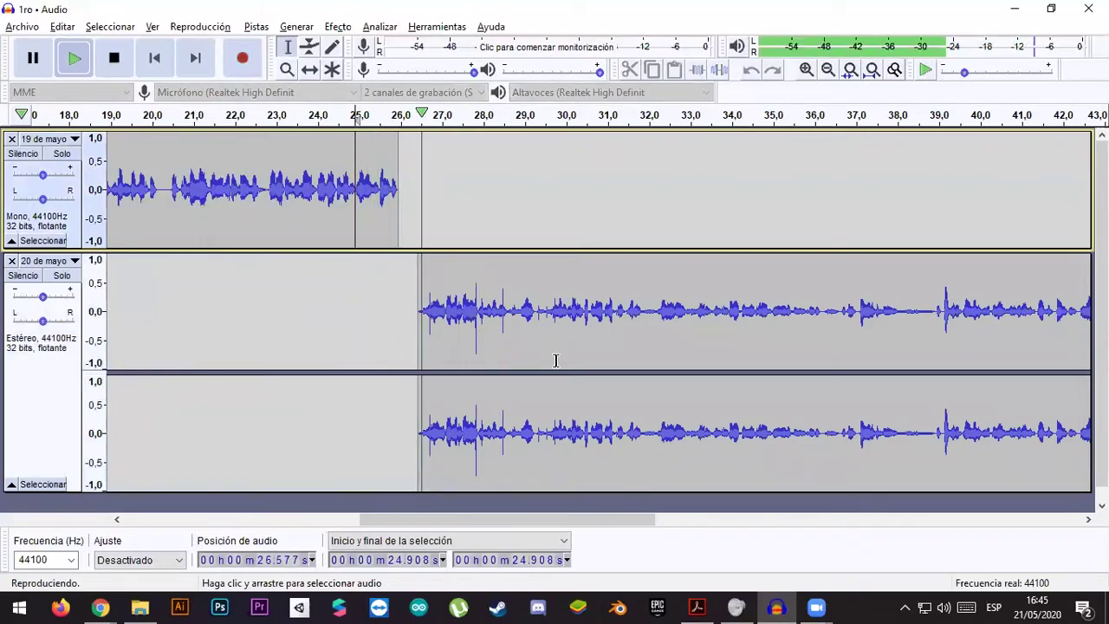
pyautogui.click(290, 182)
pyautogui.press('space')
pyautogui.press('space')
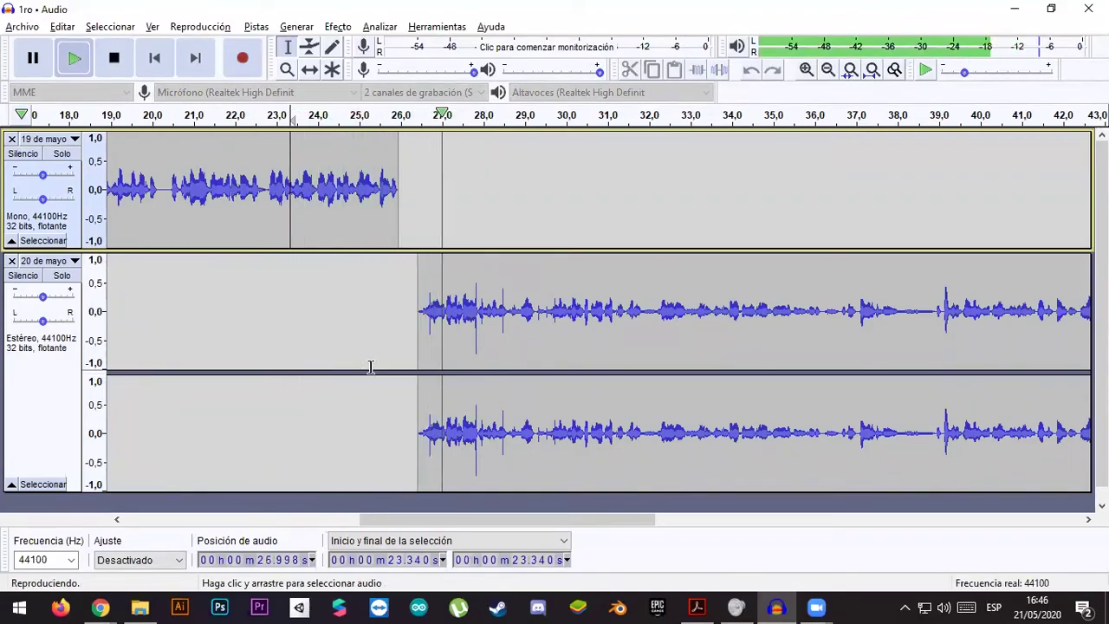
pyautogui.press('space')
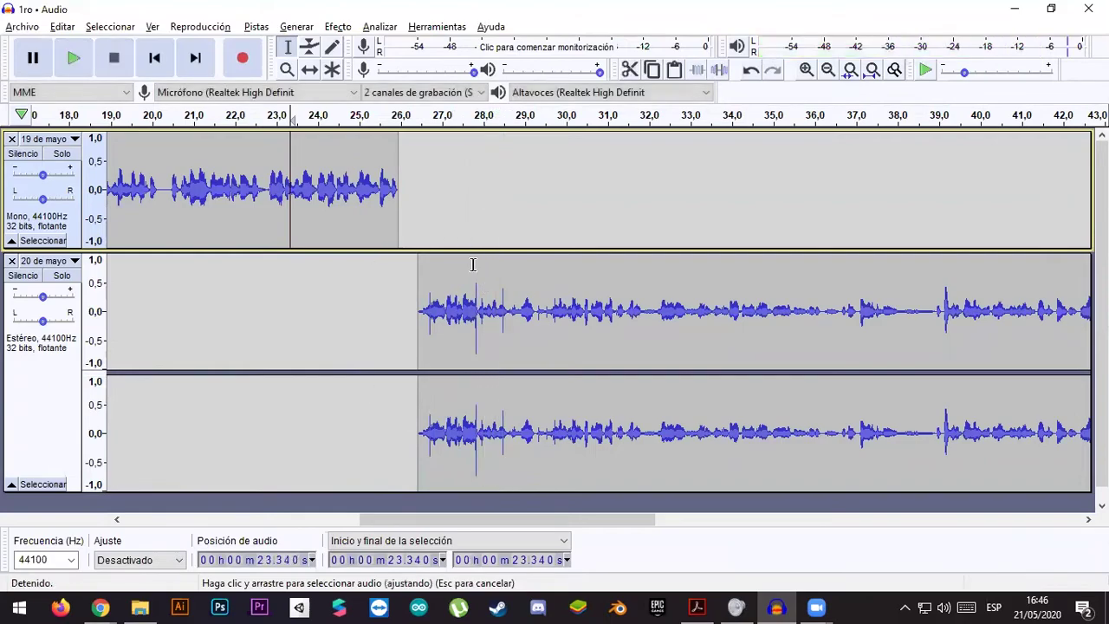
# - Highlight the opening of "20 de mayo" and the end of "19 de mayo" as the places where fades can go
pyautogui.moveTo(418, 272); pyautogui.dragTo(449, 287)
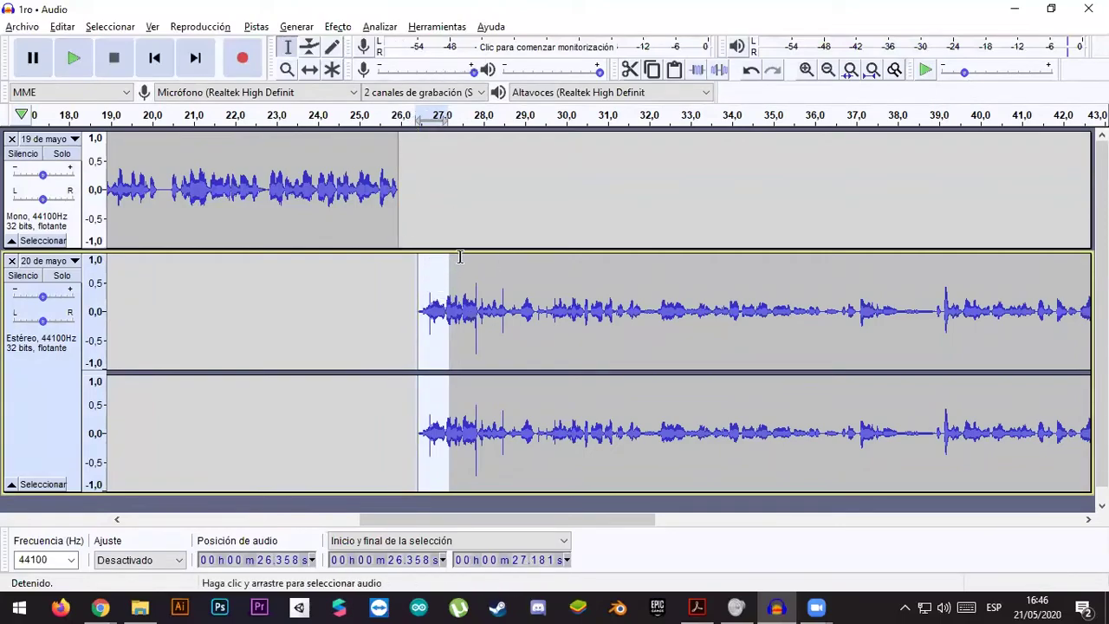
pyautogui.moveTo(409, 198); pyautogui.dragTo(387, 197)
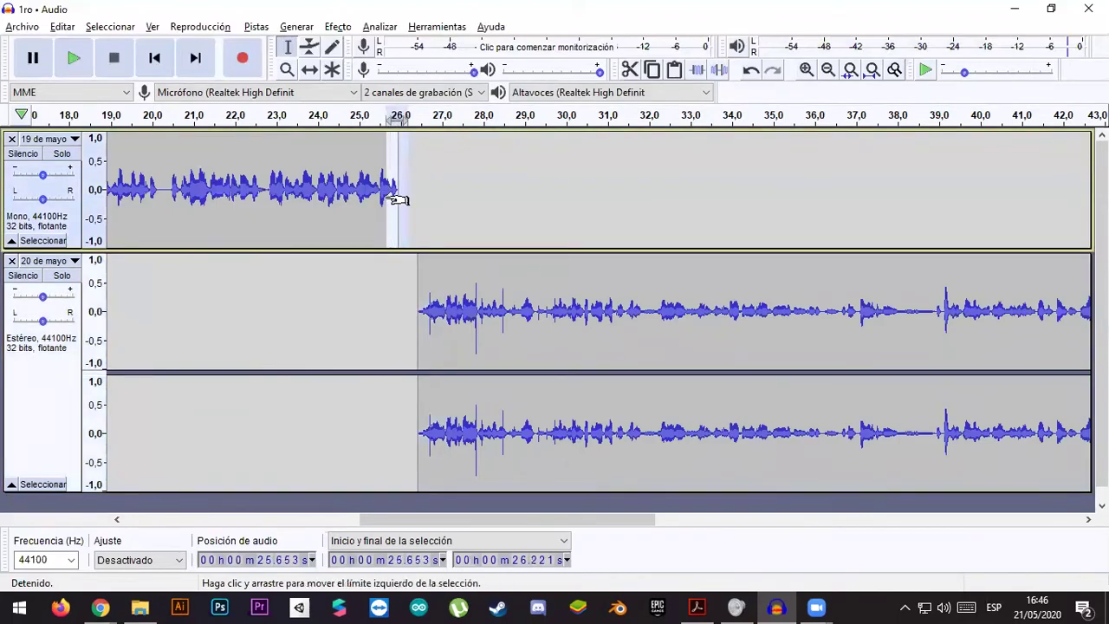
pyautogui.moveTo(419, 290); pyautogui.dragTo(430, 275)
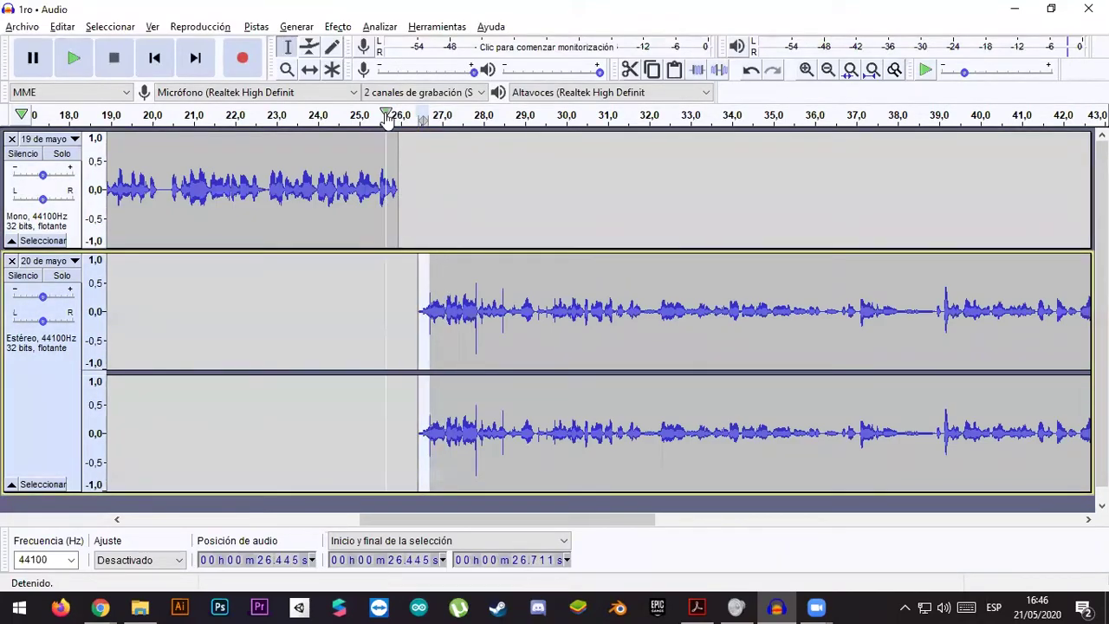
# - Replace the fade at the start of "20 de mayo" with a shorter Aparecer progresivamente over 26.515 to 27.162 s and play it
pyautogui.moveTo(452, 300)
pyautogui.mouseDown()
pyautogui.moveTo(482, 312)
pyautogui.moveTo(435, 313)
pyautogui.moveTo(448, 315)
pyautogui.mouseUp()
pyautogui.click(431, 310)
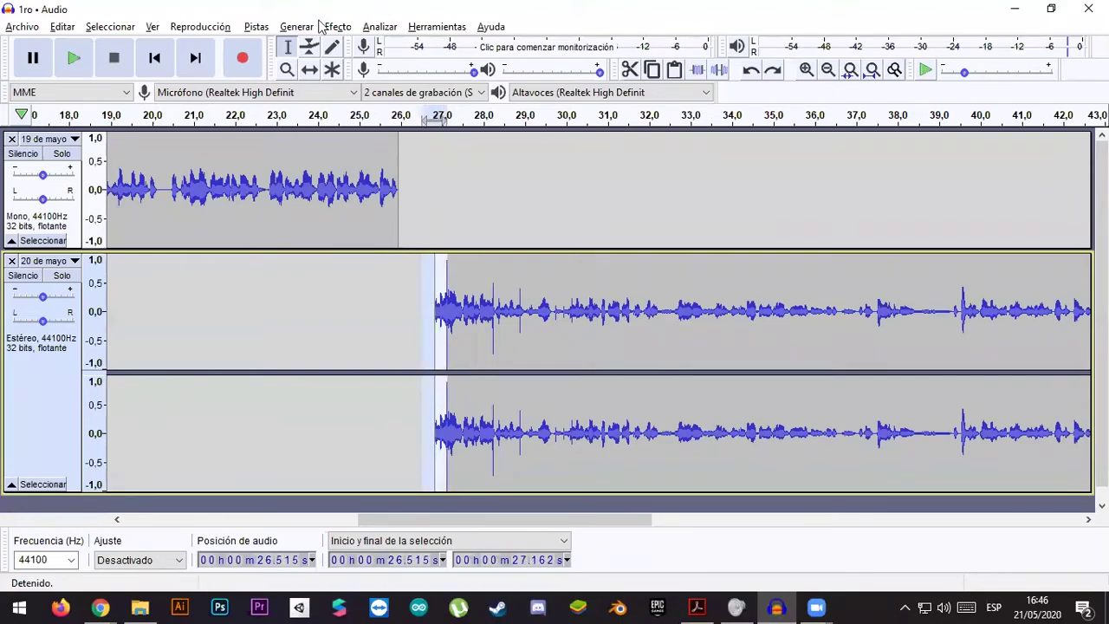
pyautogui.click(341, 28)
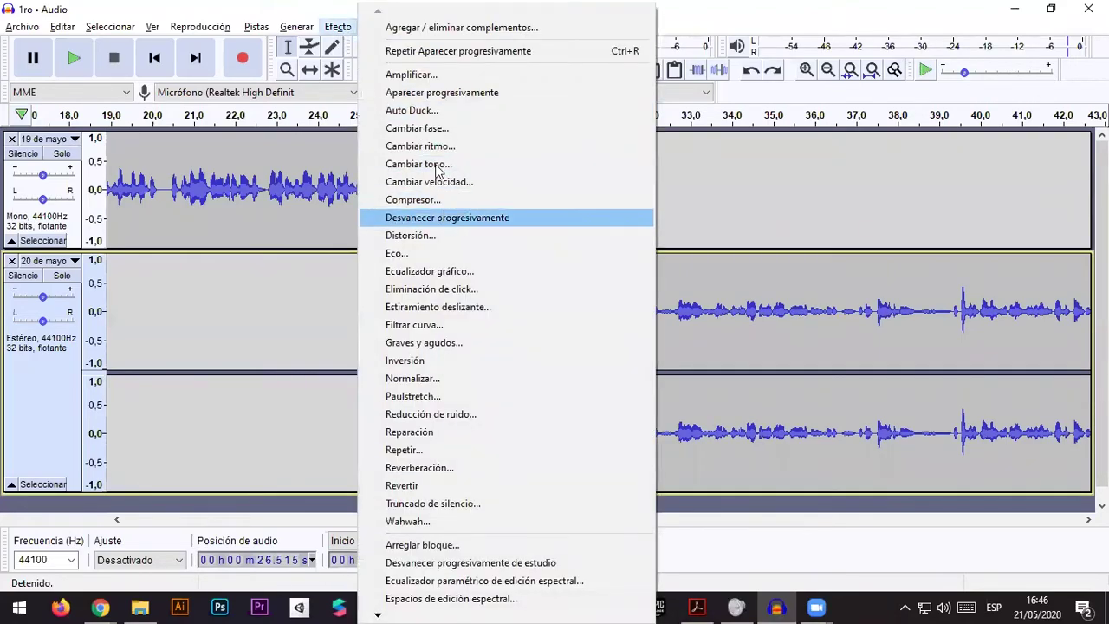
pyautogui.click(457, 97)
pyautogui.click(404, 328)
pyautogui.click(425, 328)
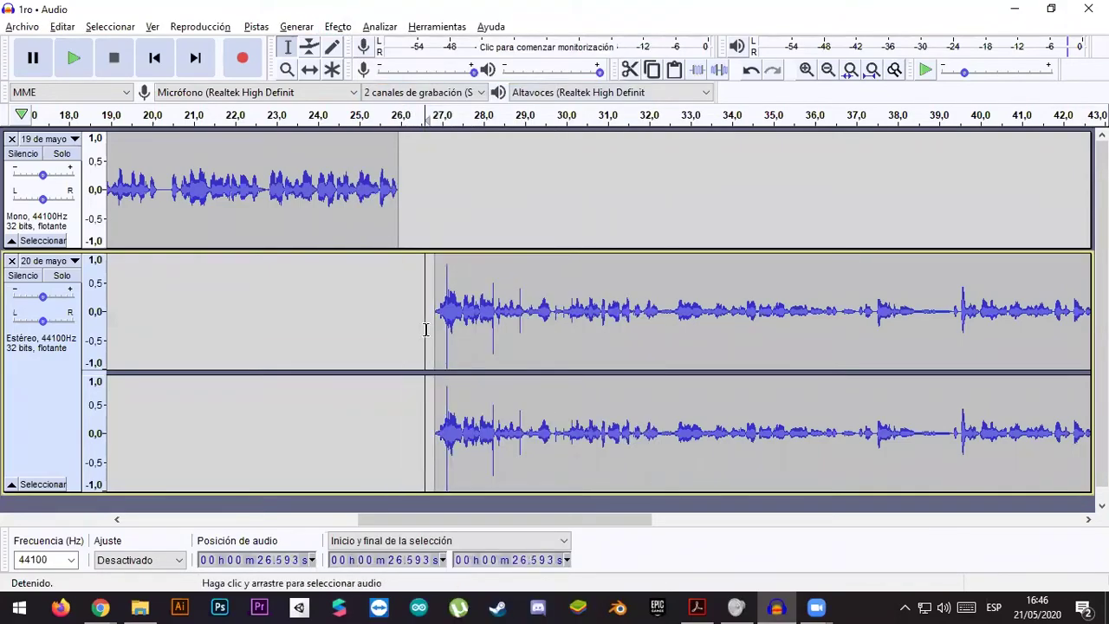
pyautogui.press('space')
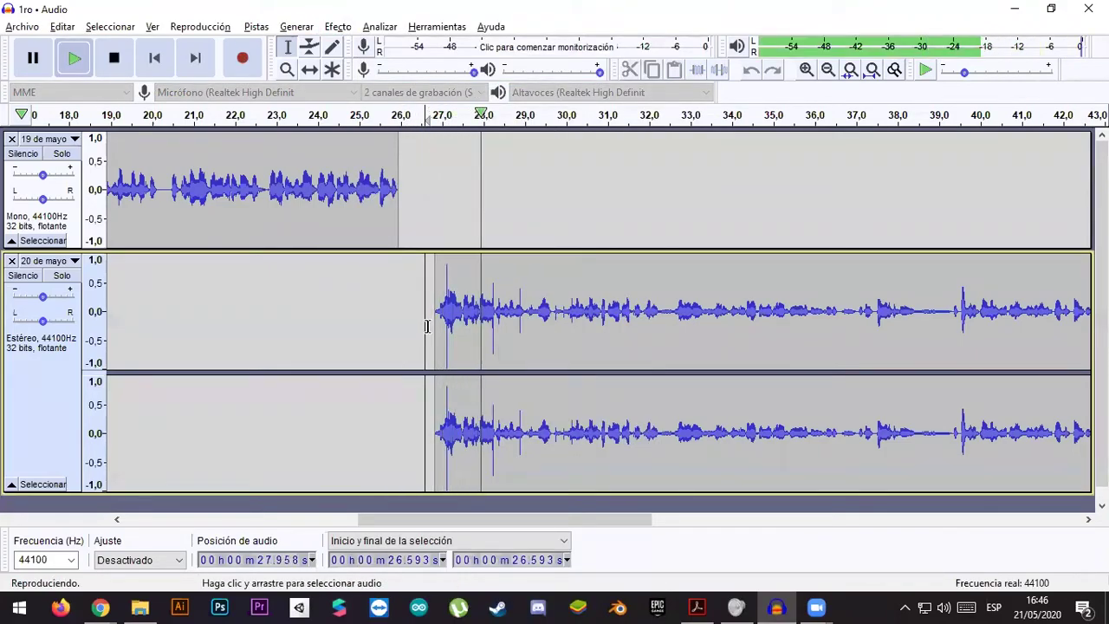
pyautogui.press('space')
# - Shift the "20 de mayo" clip almost against the end of "19 de mayo", starting at about 26.073 s
pyautogui.click(511, 273)
pyautogui.doubleClick(510, 273)
pyautogui.click(570, 297)
pyautogui.doubleClick(537, 286)
pyautogui.click(310, 69)
pyautogui.moveTo(524, 291); pyautogui.dragTo(459, 290)
pyautogui.moveTo(458, 284)
pyautogui.mouseDown()
pyautogui.moveTo(431, 211)
pyautogui.moveTo(449, 288)
pyautogui.mouseUp()
pyautogui.click(287, 46)
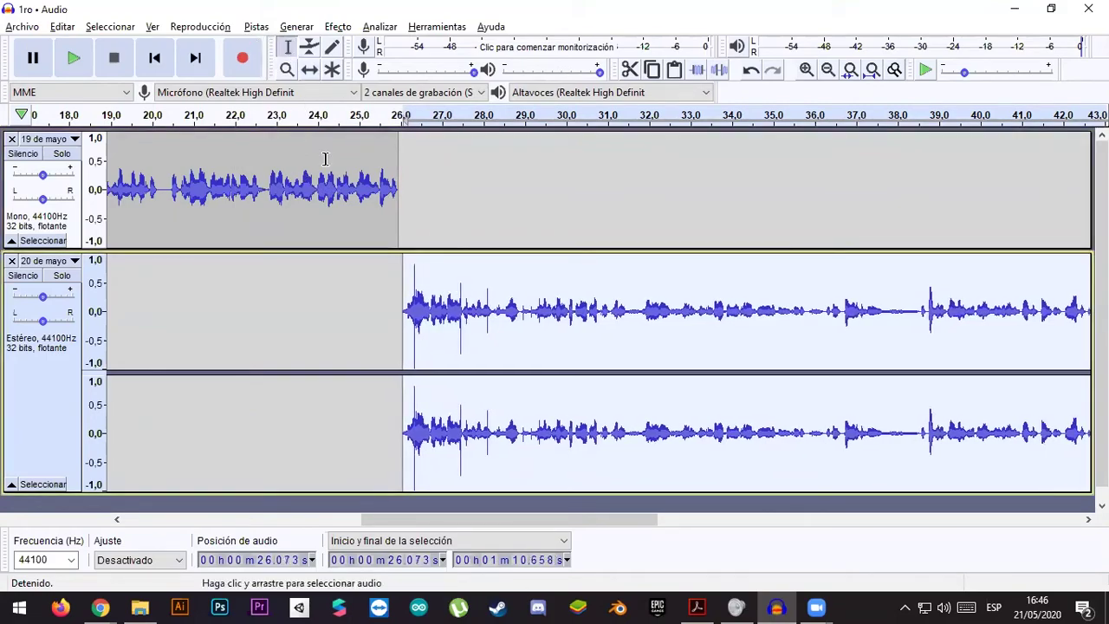
# - Play the transition between the two recordings from about 23.889 s in "19 de mayo" and stop playback
pyautogui.click(353, 166)
pyautogui.click(314, 164)
pyautogui.press('space')
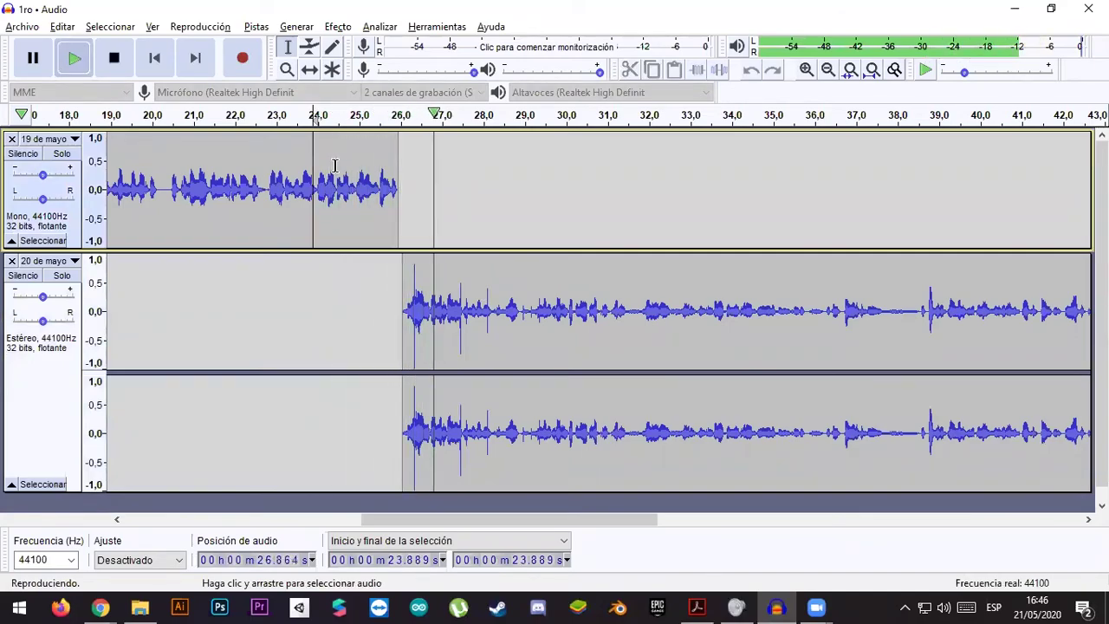
pyautogui.click(113, 57)
# - Shift the "20 de mayo" clip slightly later to start at about 26.504 s, leaving a short pause after "19 de mayo"
pyautogui.doubleClick(450, 293)
pyautogui.click(309, 69)
pyautogui.moveTo(429, 277); pyautogui.dragTo(447, 277)
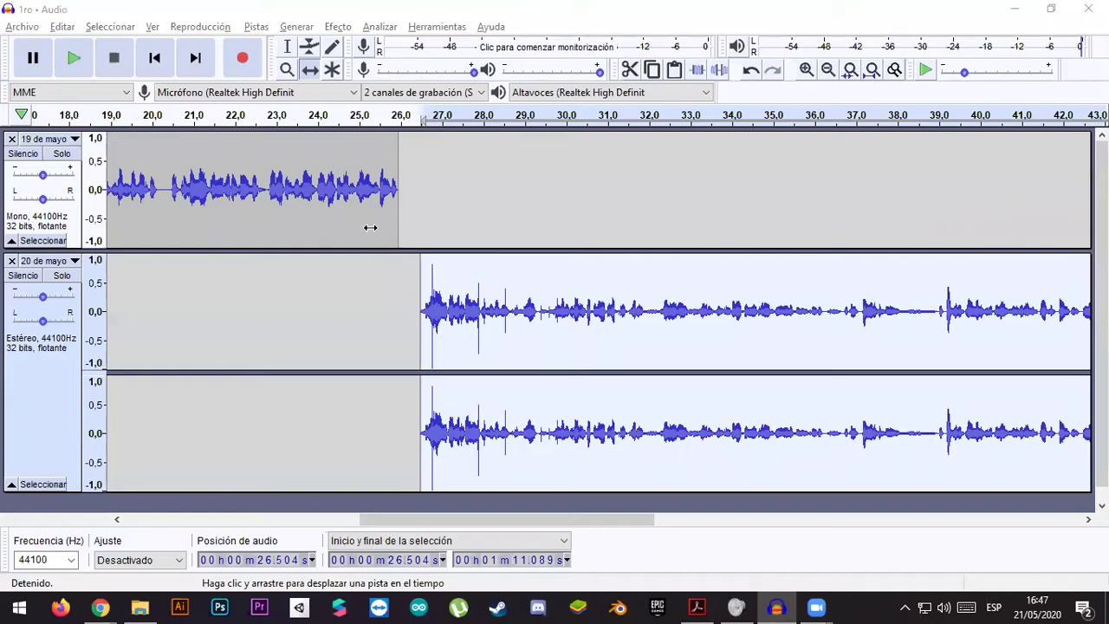
pyautogui.click(314, 248)
pyautogui.click(296, 198)
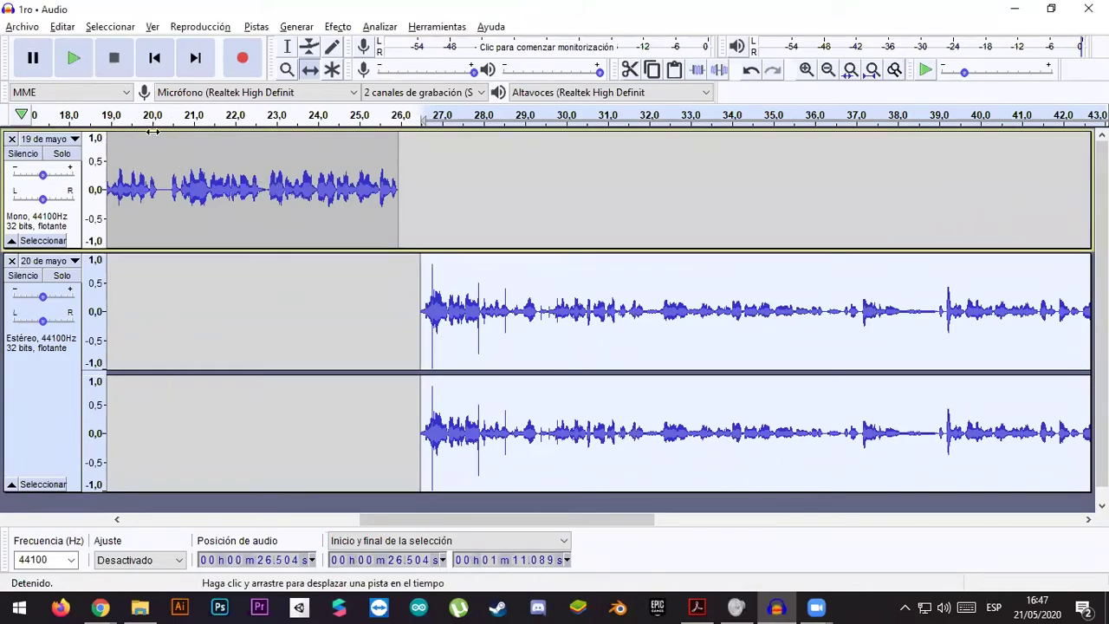
# - Start an MP3 export of the project into the desktop's Audios folder, with the file name "AUDIO EDITADO"
pyautogui.click(62, 27)
pyautogui.moveTo(37, 35)
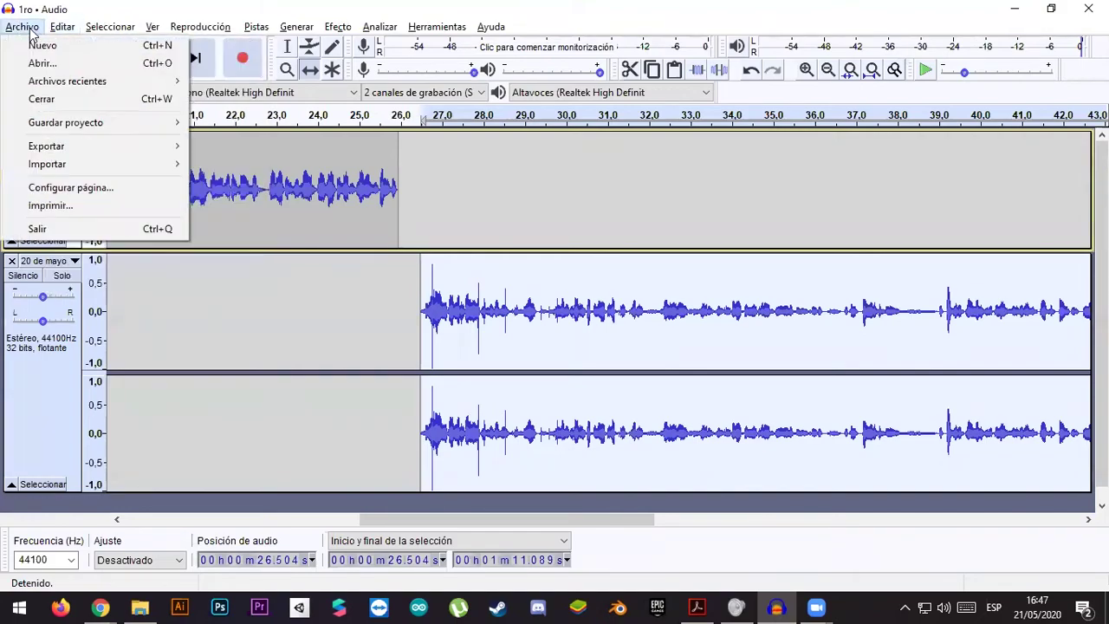
pyautogui.moveTo(139, 152)
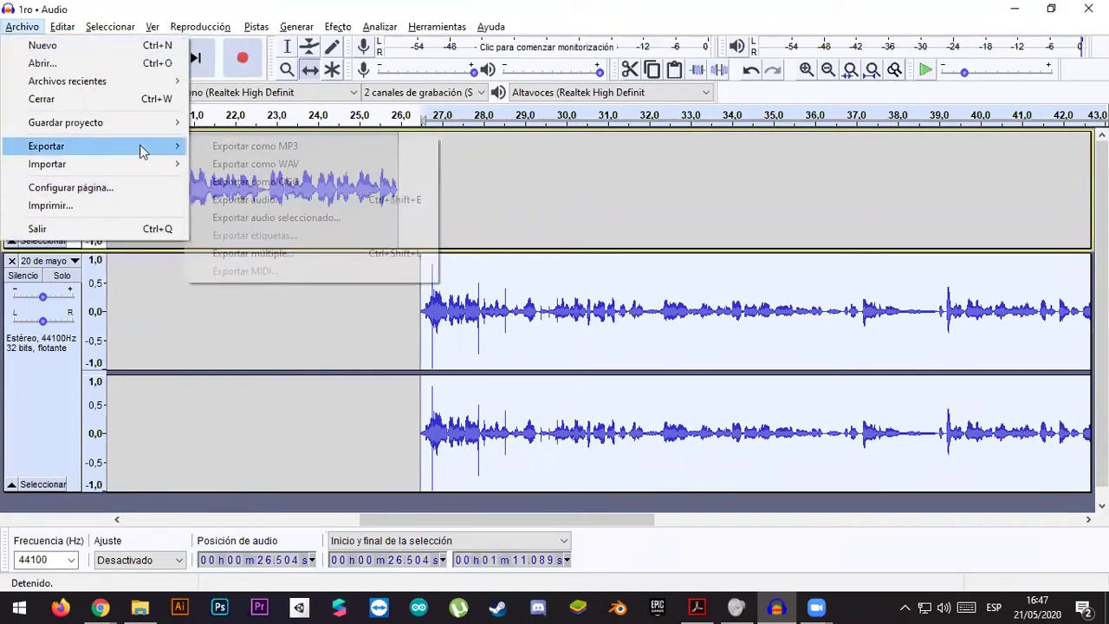
pyautogui.click(297, 145)
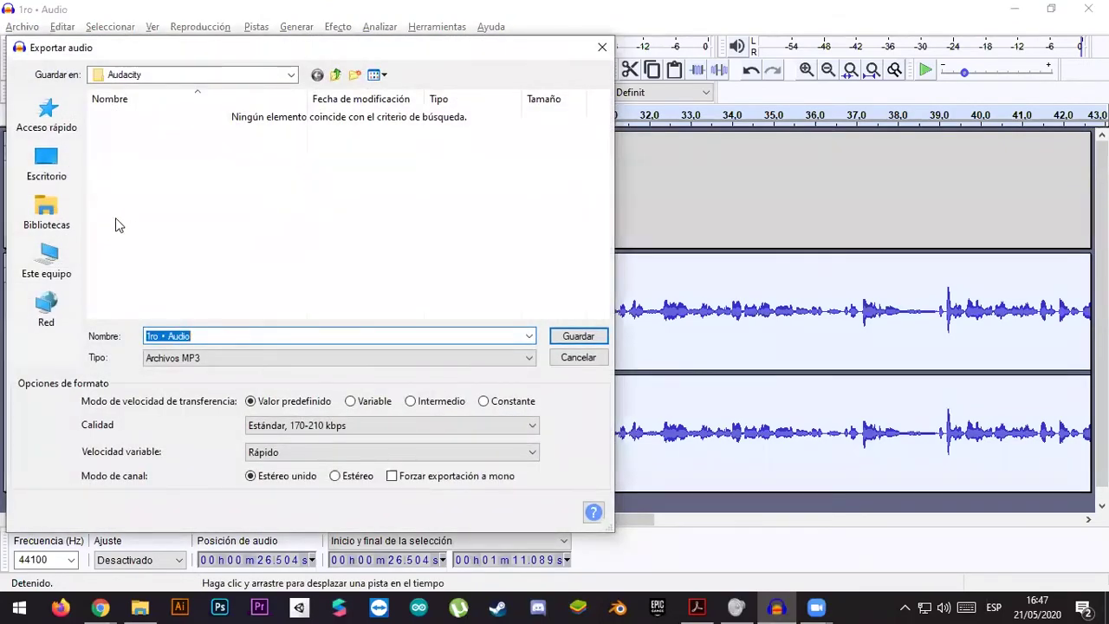
pyautogui.click(52, 164)
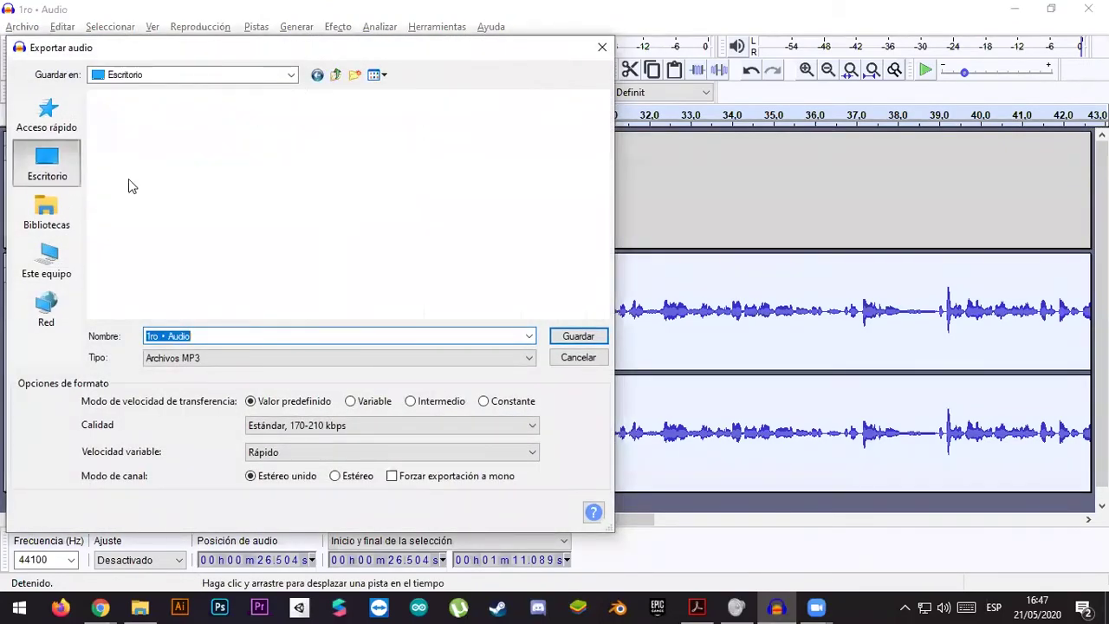
pyautogui.doubleClick(302, 201)
pyautogui.write('AUDIO EDITADO')
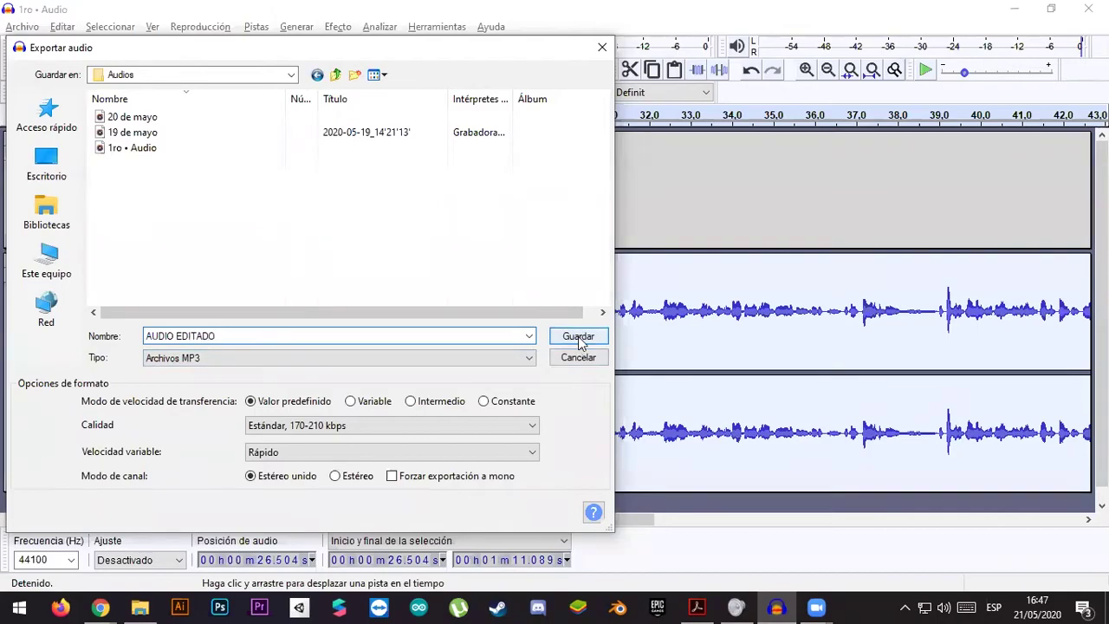
# - Keep the MP3 quality at Estándar, 170-210 kbps, save the export and accept mixing the tracks into one stereo file
pyautogui.click(438, 425)
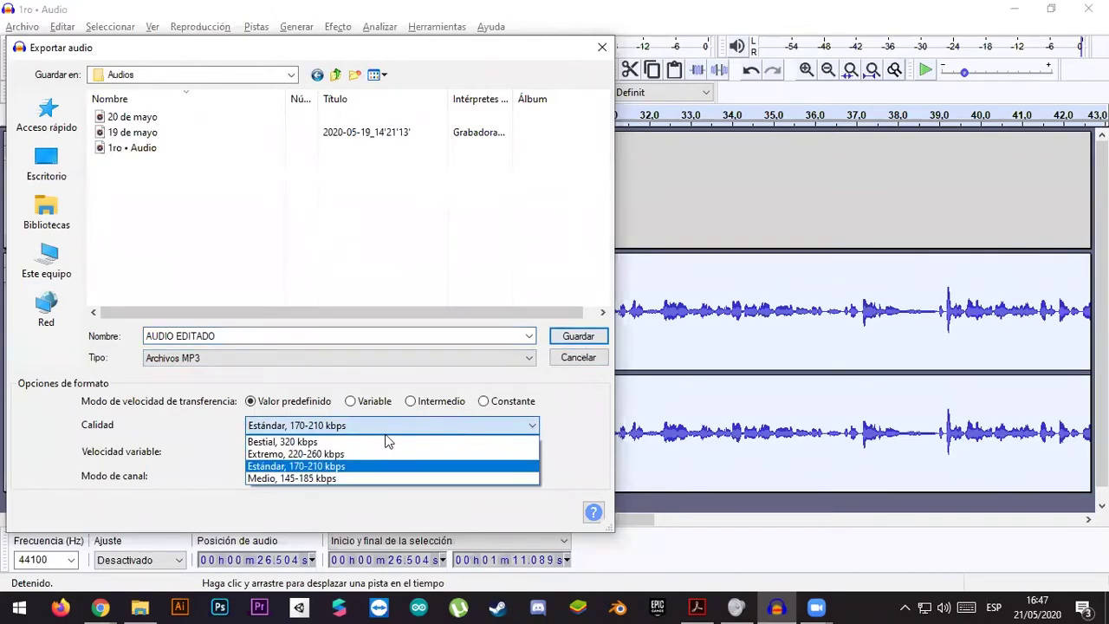
pyautogui.click(326, 466)
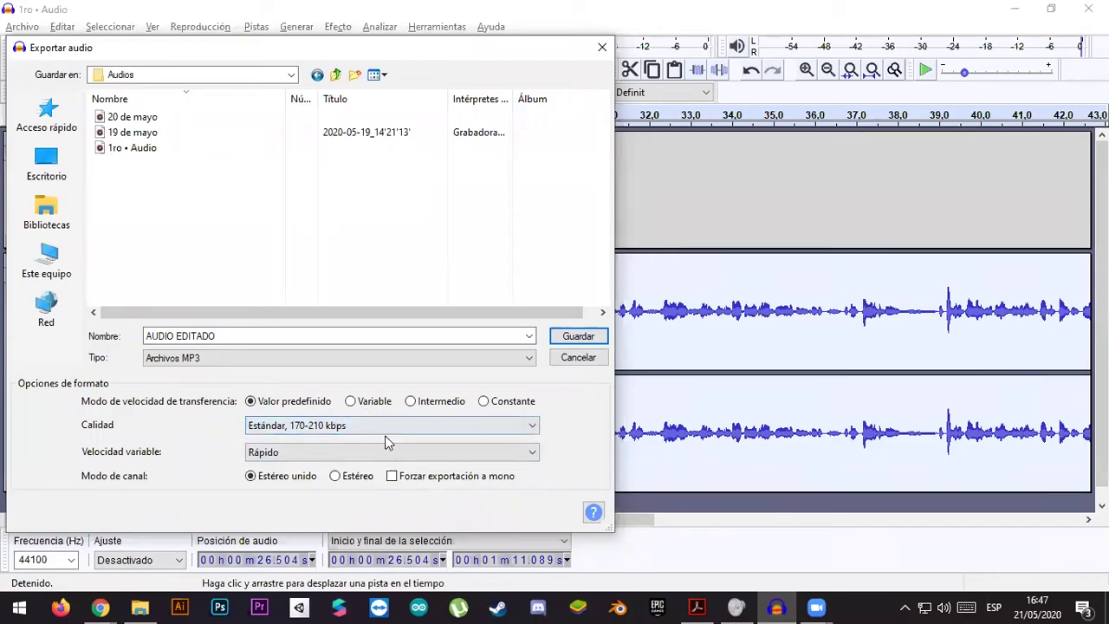
pyautogui.click(578, 336)
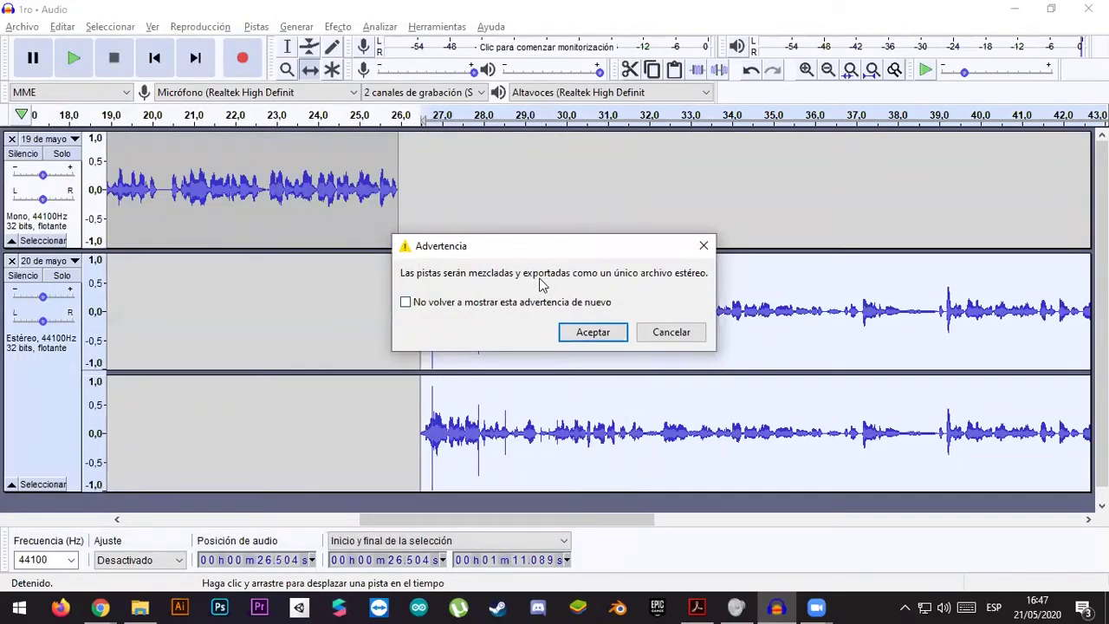
pyautogui.click(584, 335)
# - Set the Nombre de pista metadata tag to "AUDIO NEA" and accept the tags to run the export
pyautogui.click(473, 165)
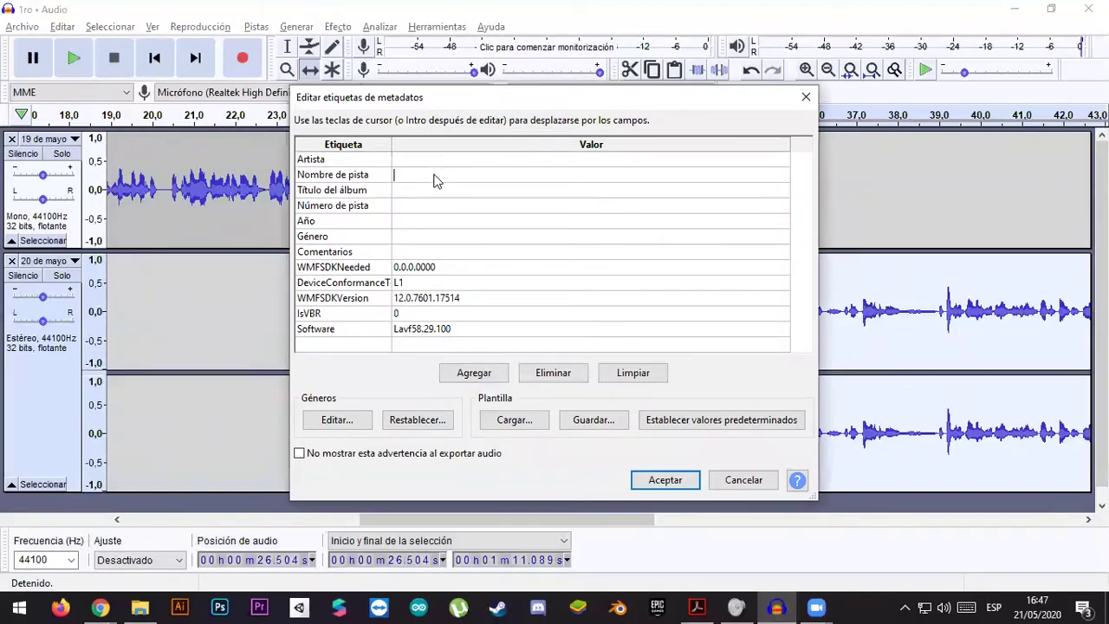
pyautogui.click(440, 175)
pyautogui.write('AUDIO NEA')
pyautogui.click(663, 479)
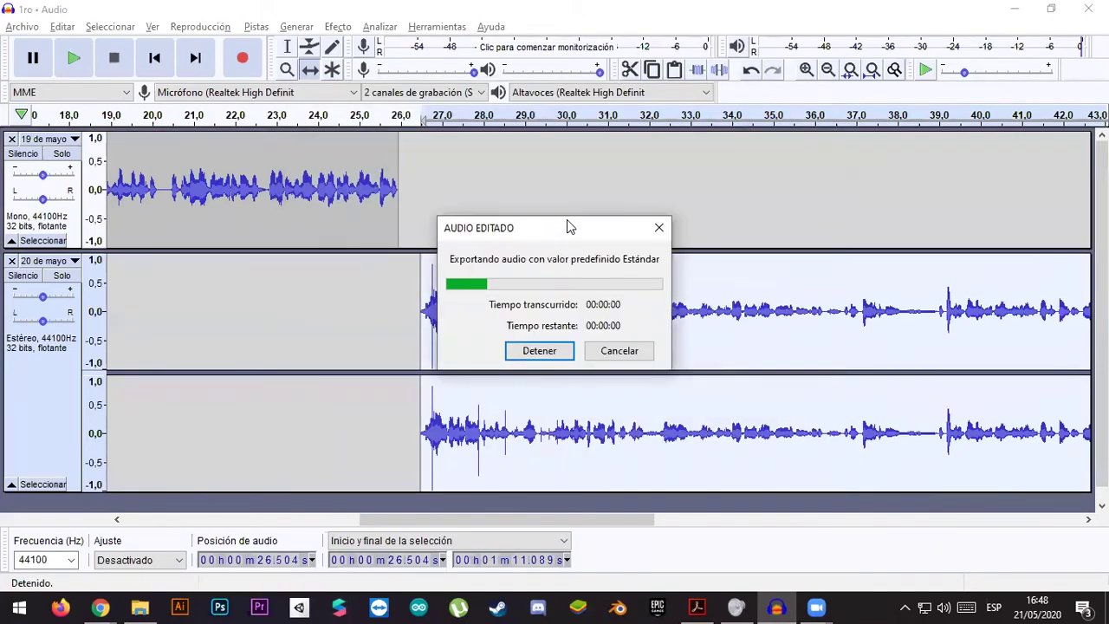
# - Open the exported AUDIO EDITADO file from the desktop's Audios folder, skip ahead a little, listen through the clip transition and pause playback
pyautogui.click(1013, 11)
pyautogui.click(43, 196)
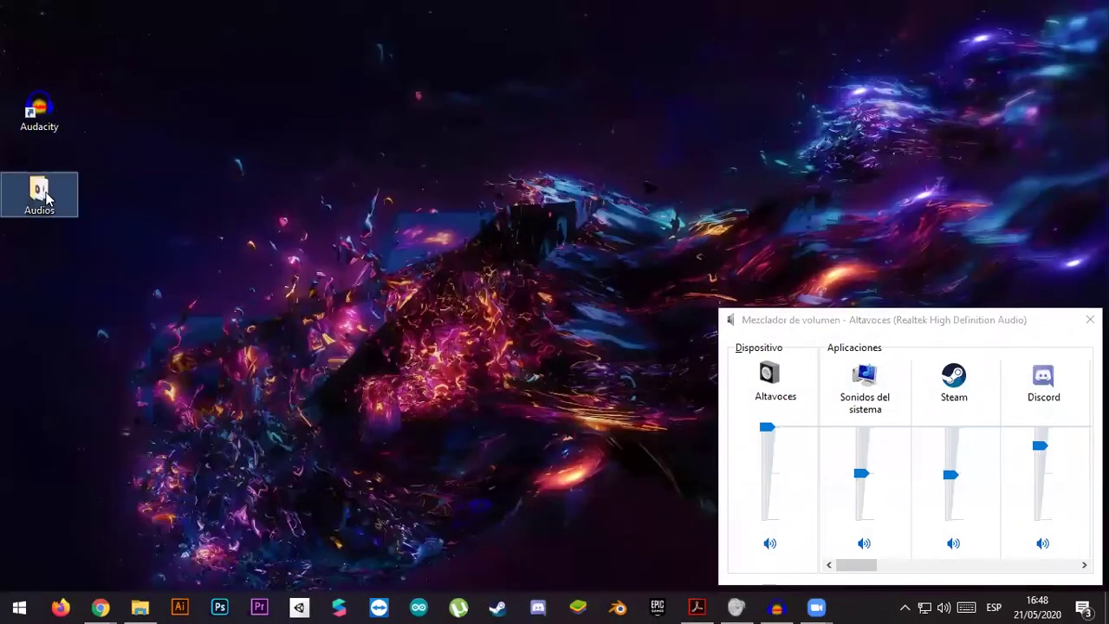
pyautogui.doubleClick(44, 196)
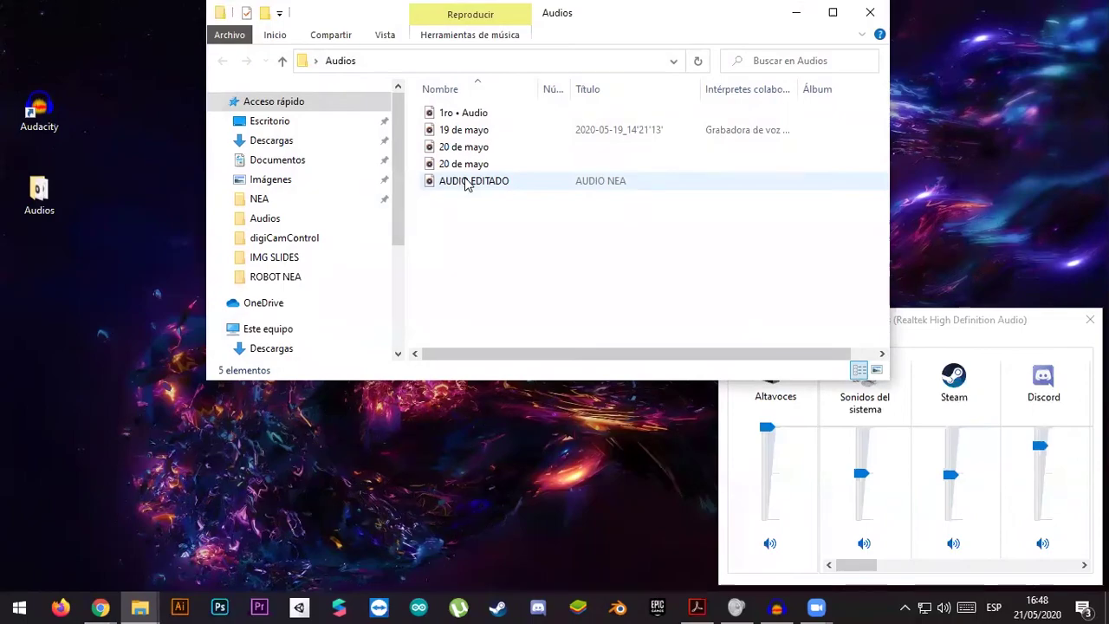
pyautogui.doubleClick(462, 180)
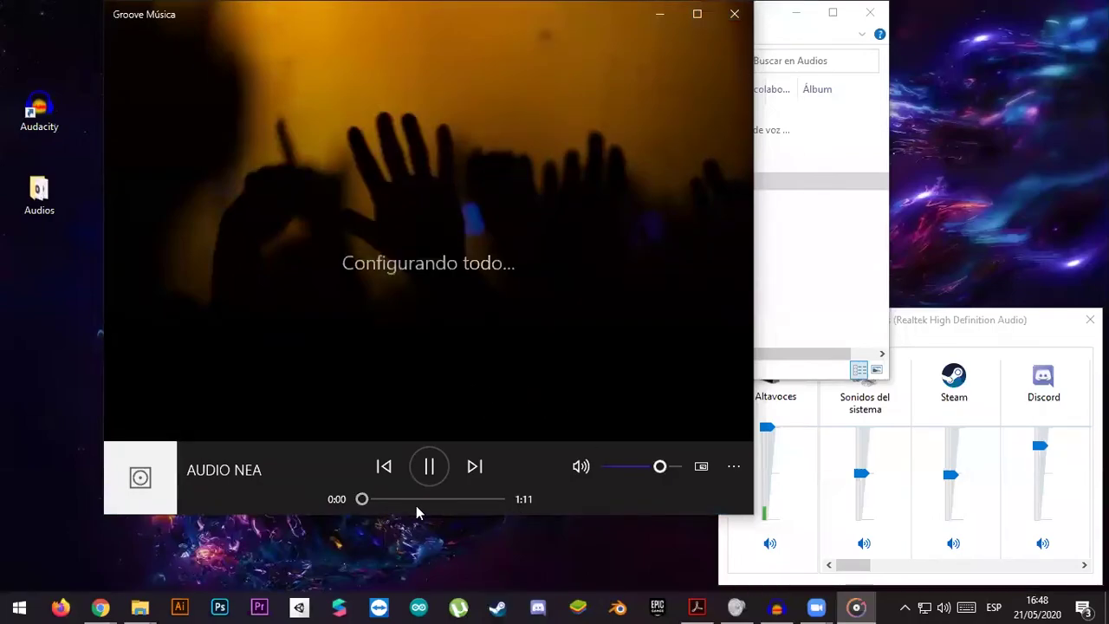
pyautogui.click(381, 499)
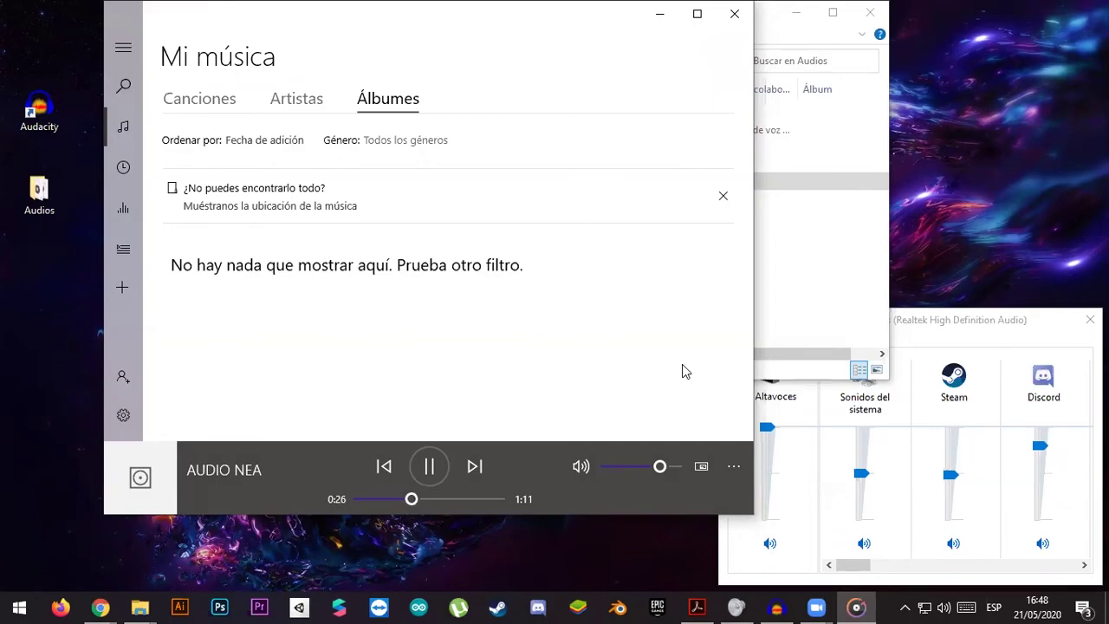
pyautogui.press('space')
# - Switch back to Audacity and zoom the timeline out until both clips are fully in view
pyautogui.click(784, 606)
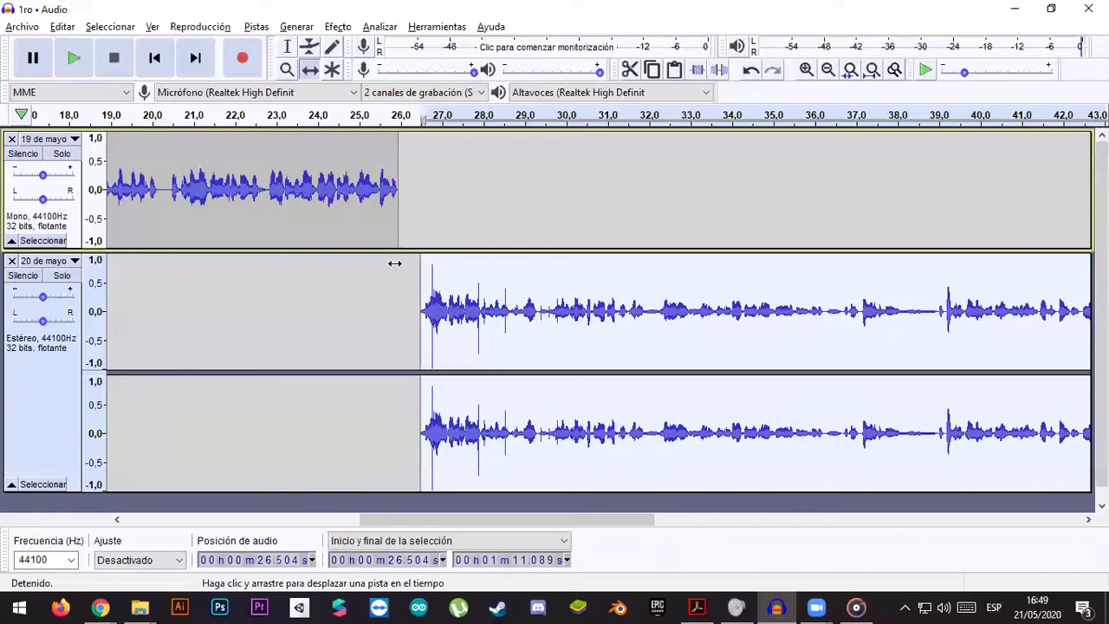
pyautogui.moveTo(424, 519); pyautogui.dragTo(392, 519)
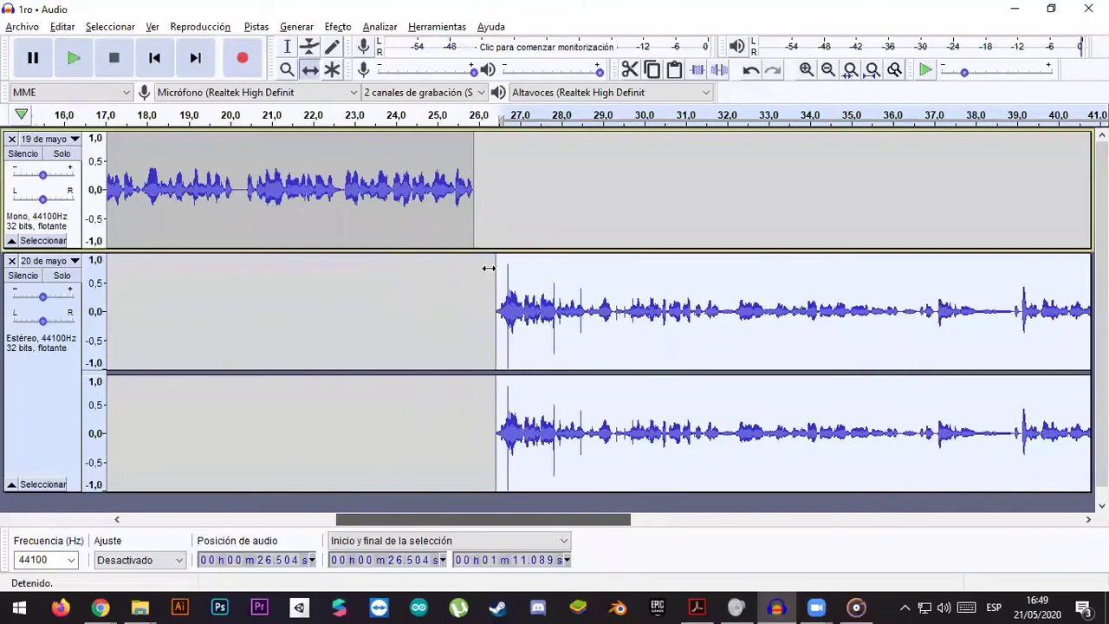
pyautogui.click(828, 69)
pyautogui.click(829, 70)
pyautogui.click(22, 26)
pyautogui.moveTo(108, 166)
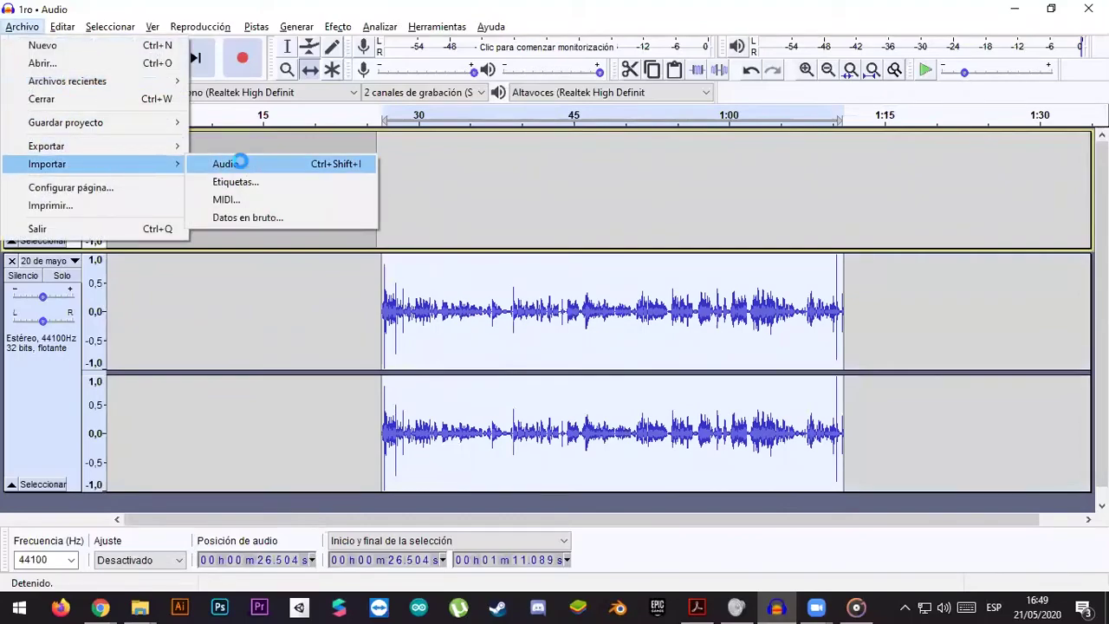
pyautogui.click(229, 161)
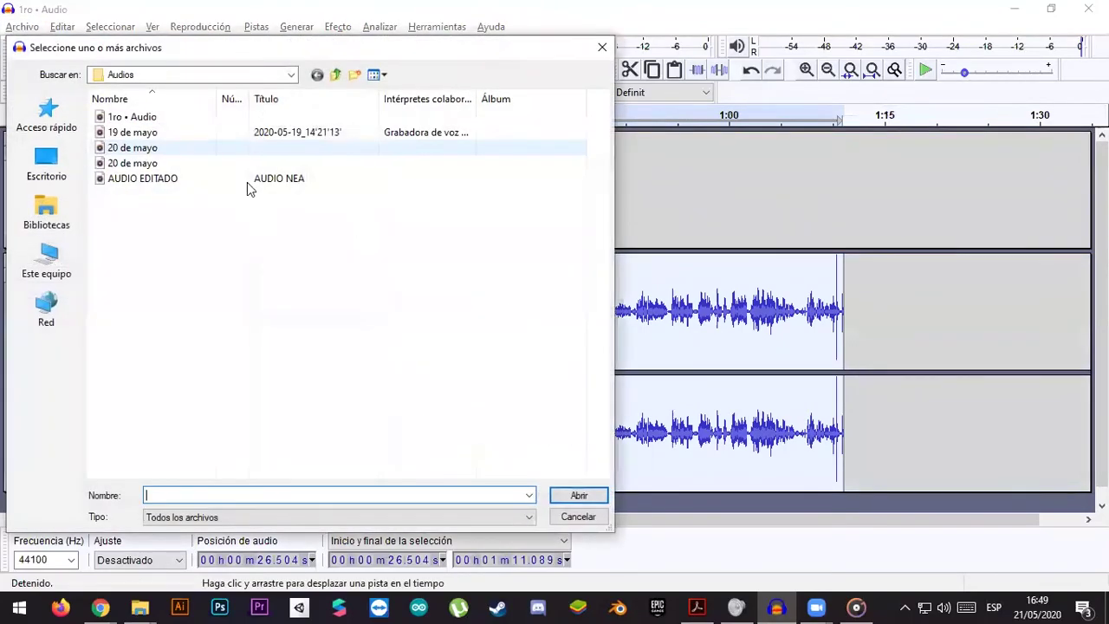
pyautogui.click(602, 46)
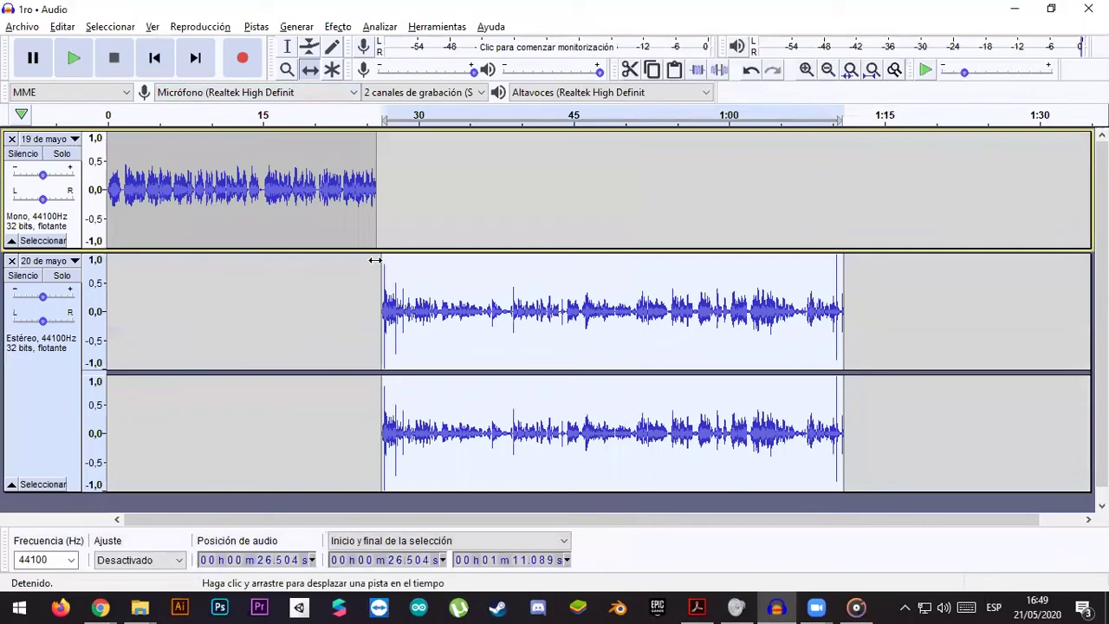
# - Select the "19 de mayo" clip and shift it behind the end of "20 de mayo", starting at about 1 min 11.726 s
pyautogui.click(456, 272)
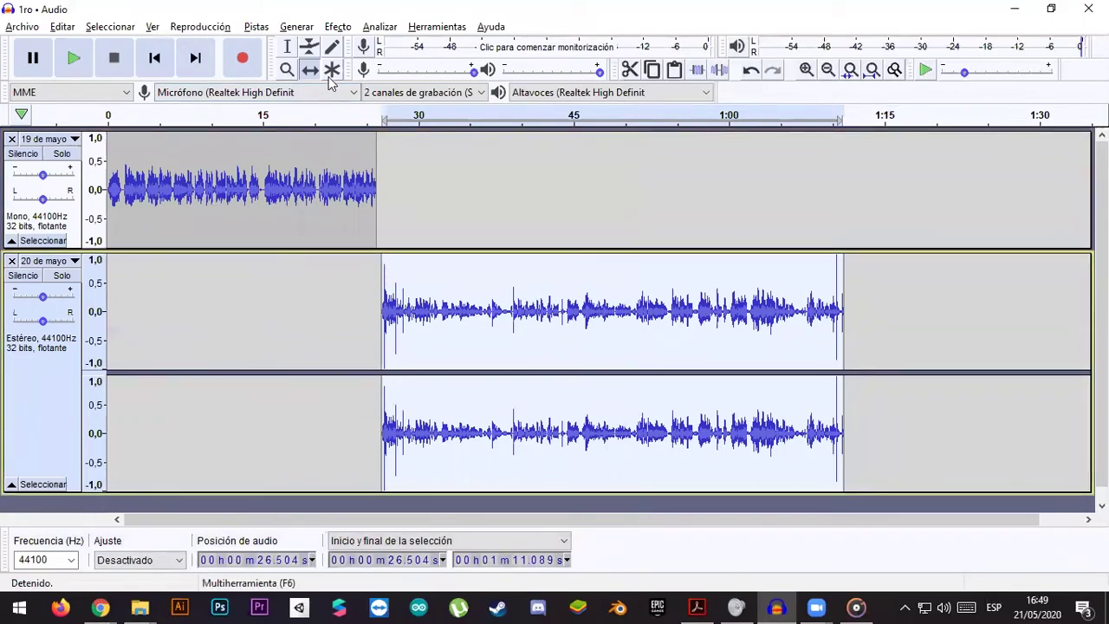
pyautogui.click(287, 48)
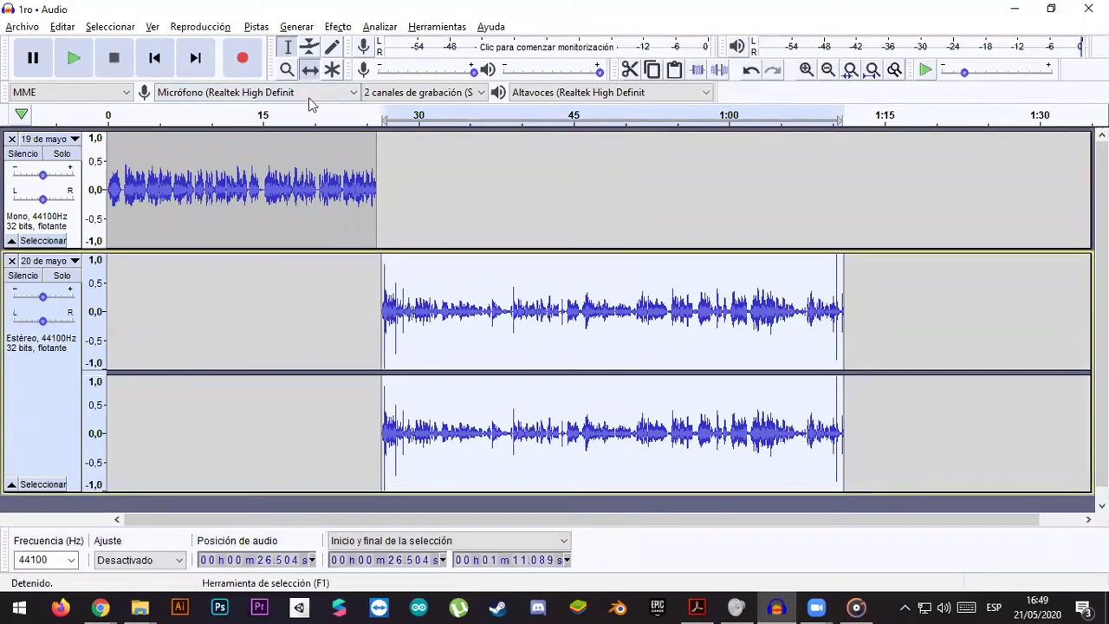
pyautogui.doubleClick(297, 185)
pyautogui.press('F5')
pyautogui.moveTo(314, 135); pyautogui.dragTo(995, 204)
pyautogui.moveTo(875, 198); pyautogui.dragTo(931, 210)
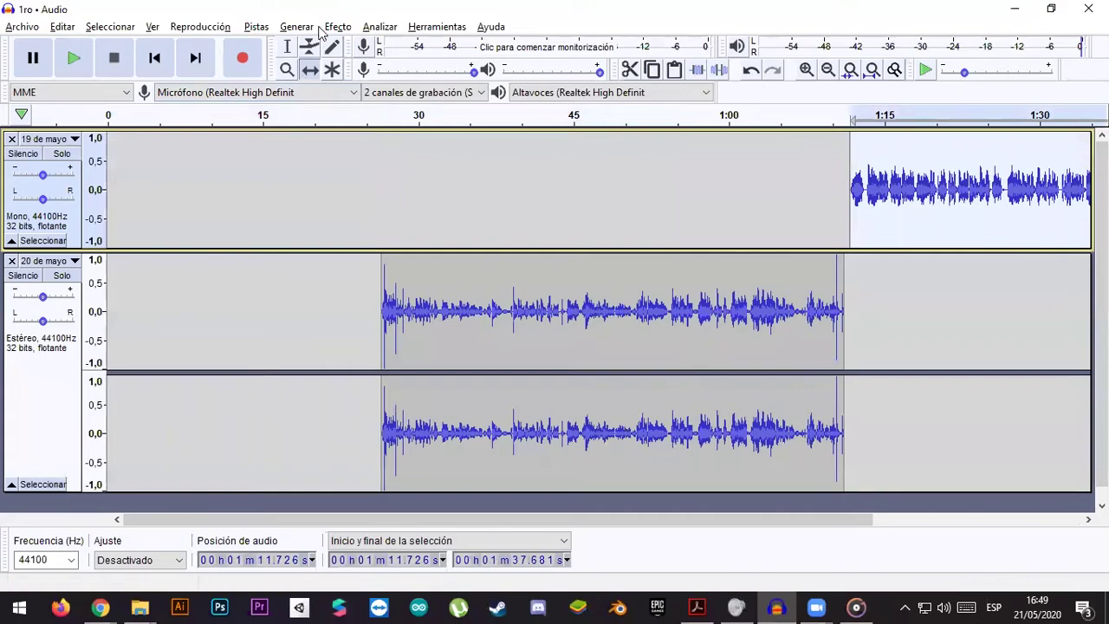
# - Select the "20 de mayo" clip and shift it to the beginning of the timeline, starting at 0 s
pyautogui.click(287, 46)
pyautogui.doubleClick(562, 339)
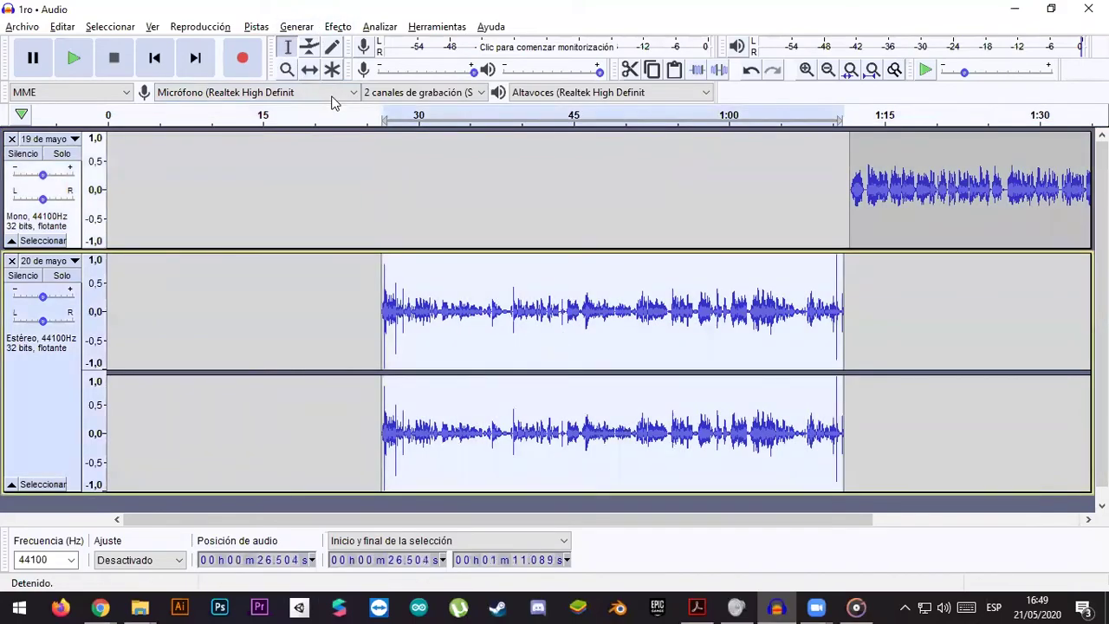
pyautogui.click(310, 70)
pyautogui.moveTo(607, 312); pyautogui.dragTo(336, 314)
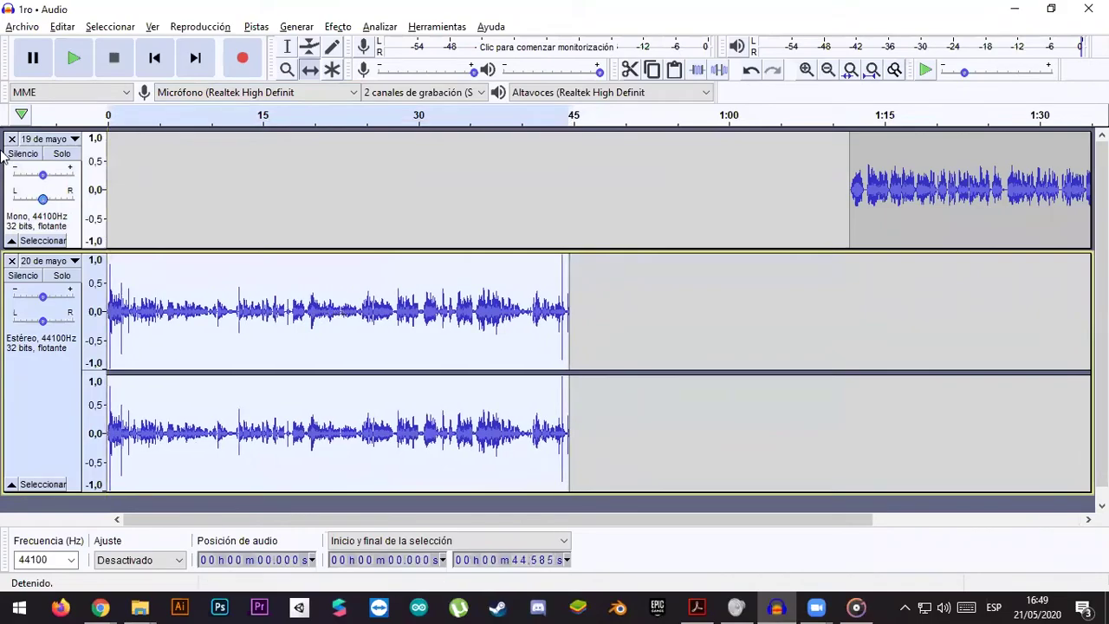
pyautogui.moveTo(128, 309)
pyautogui.mouseDown()
pyautogui.moveTo(149, 309)
pyautogui.moveTo(127, 309)
pyautogui.mouseUp()
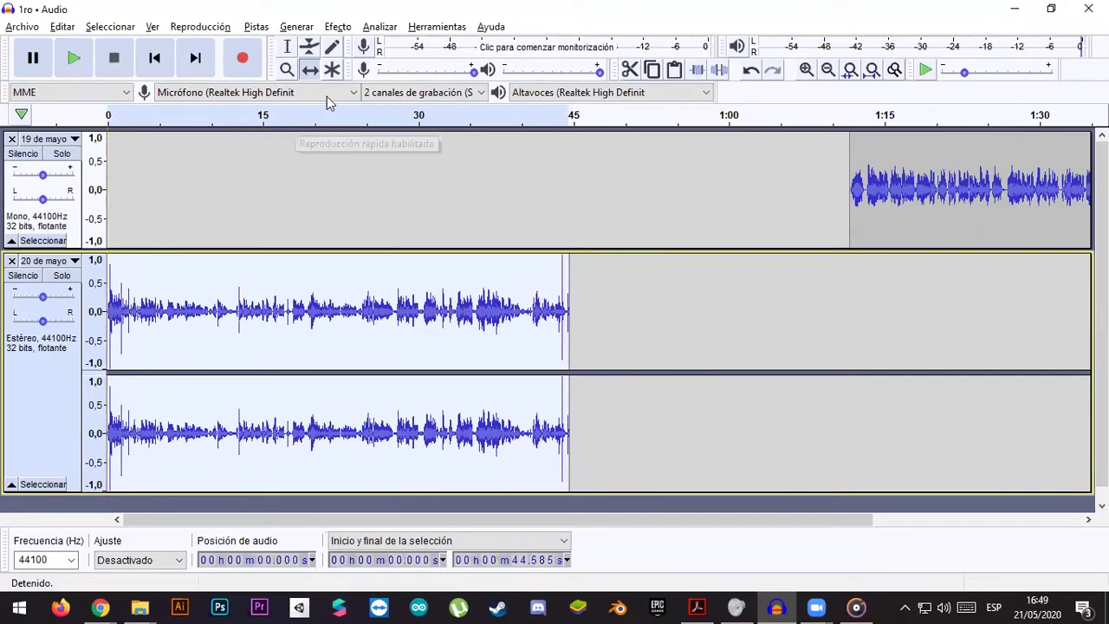
# - Select the "19 de mayo" clip and shift it earlier to start at about 47.190 s, shortly after "20 de mayo" ends
pyautogui.click(288, 46)
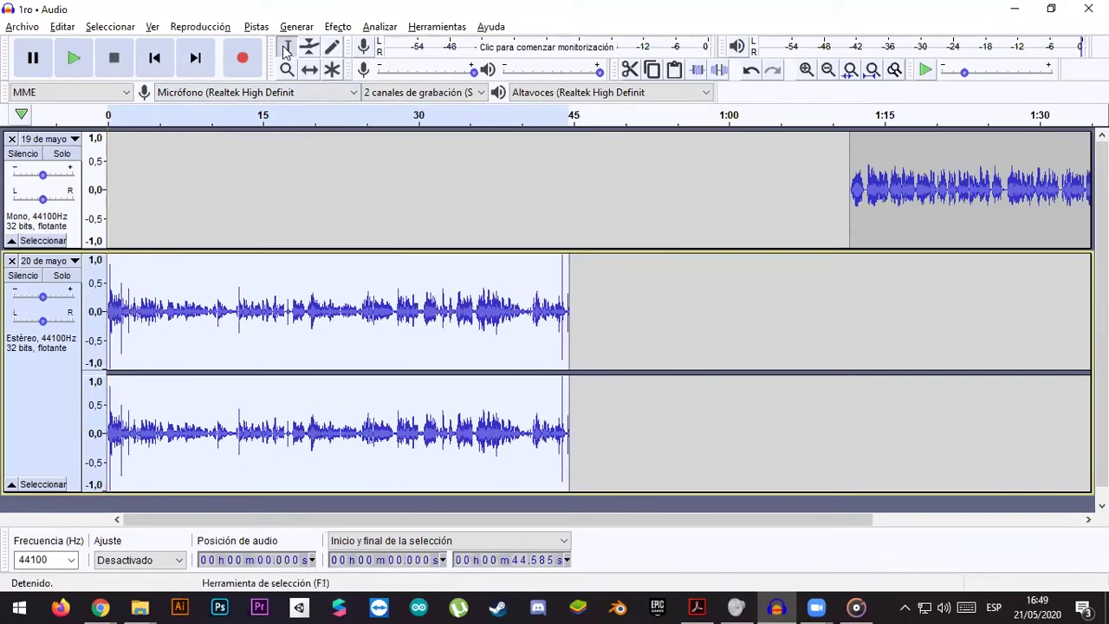
pyautogui.doubleClick(911, 192)
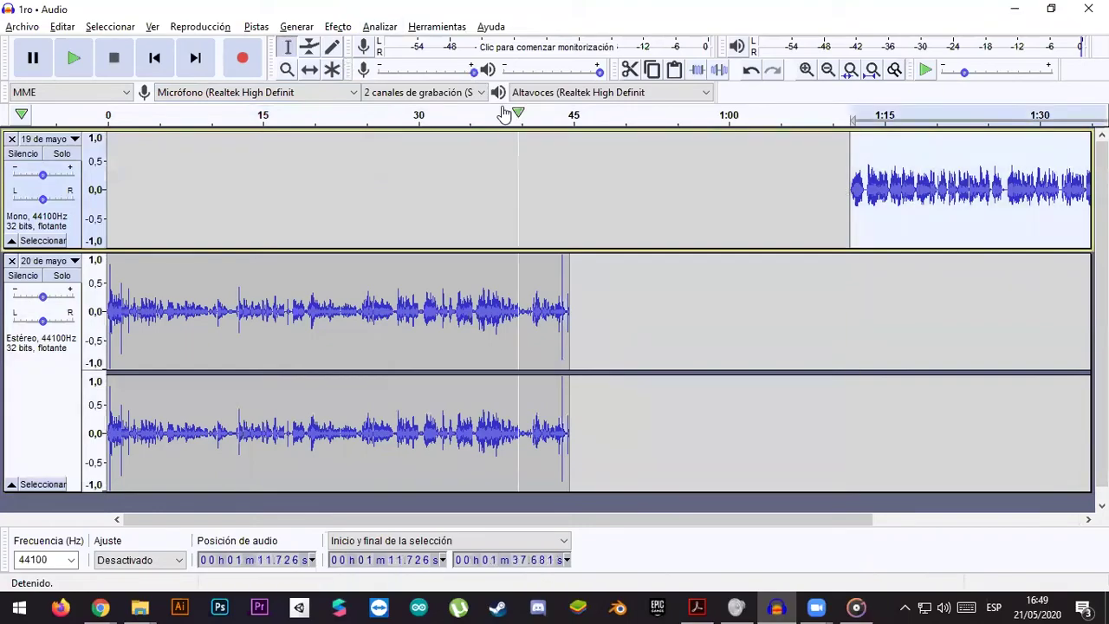
pyautogui.click(310, 70)
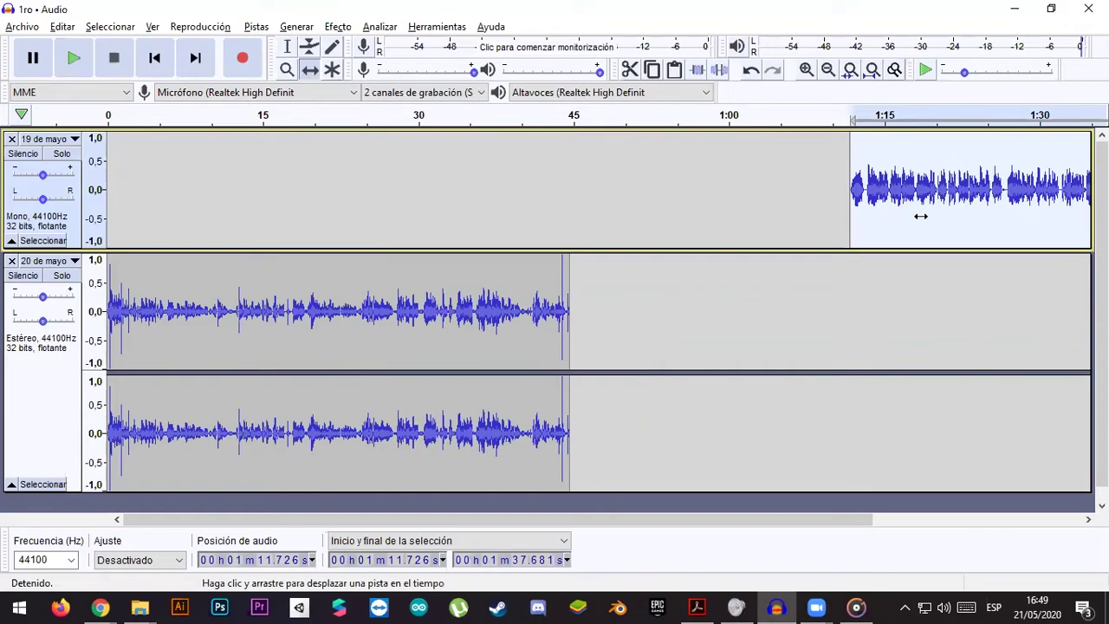
pyautogui.moveTo(919, 195); pyautogui.dragTo(782, 197)
pyautogui.moveTo(694, 199)
pyautogui.mouseDown()
pyautogui.moveTo(668, 200)
pyautogui.moveTo(691, 202)
pyautogui.mouseUp()
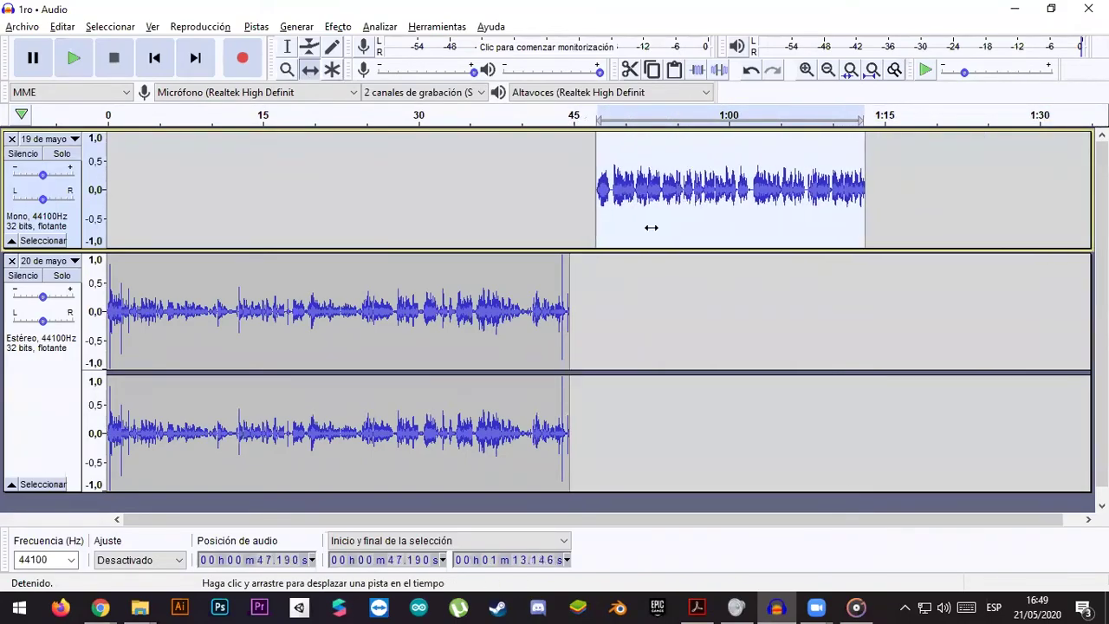
pyautogui.click(22, 26)
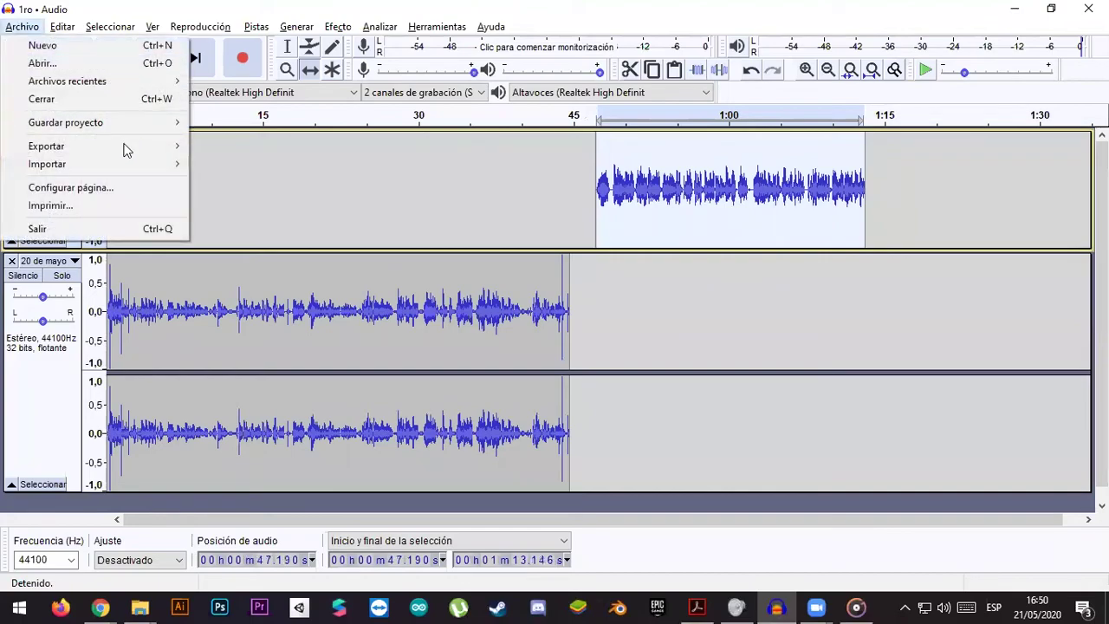
pyautogui.moveTo(130, 147)
pyautogui.click(268, 151)
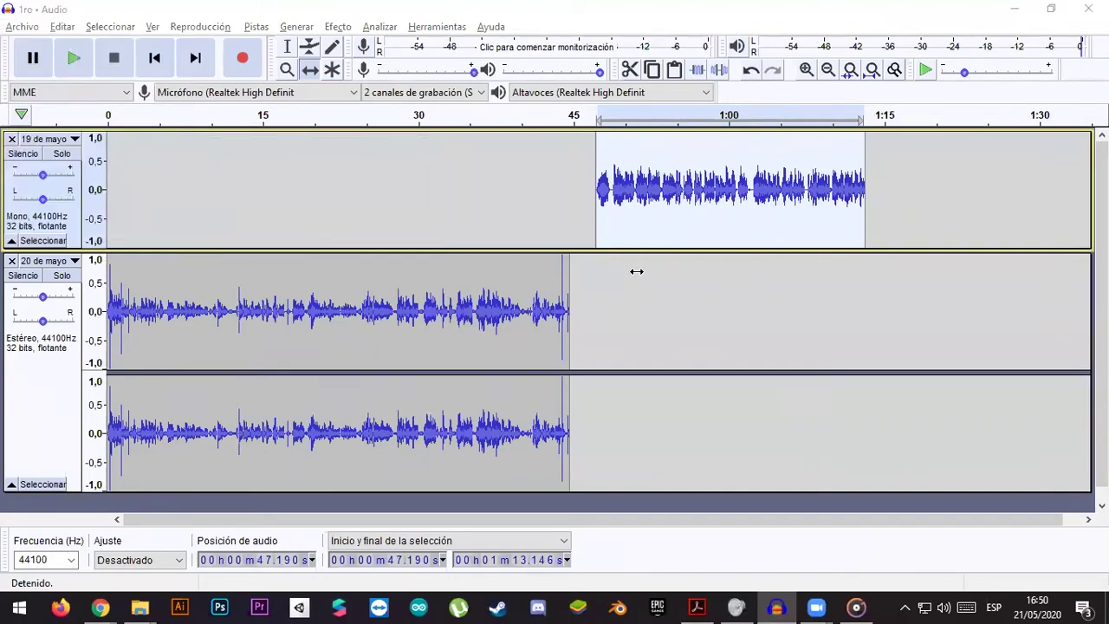
pyautogui.click(578, 358)
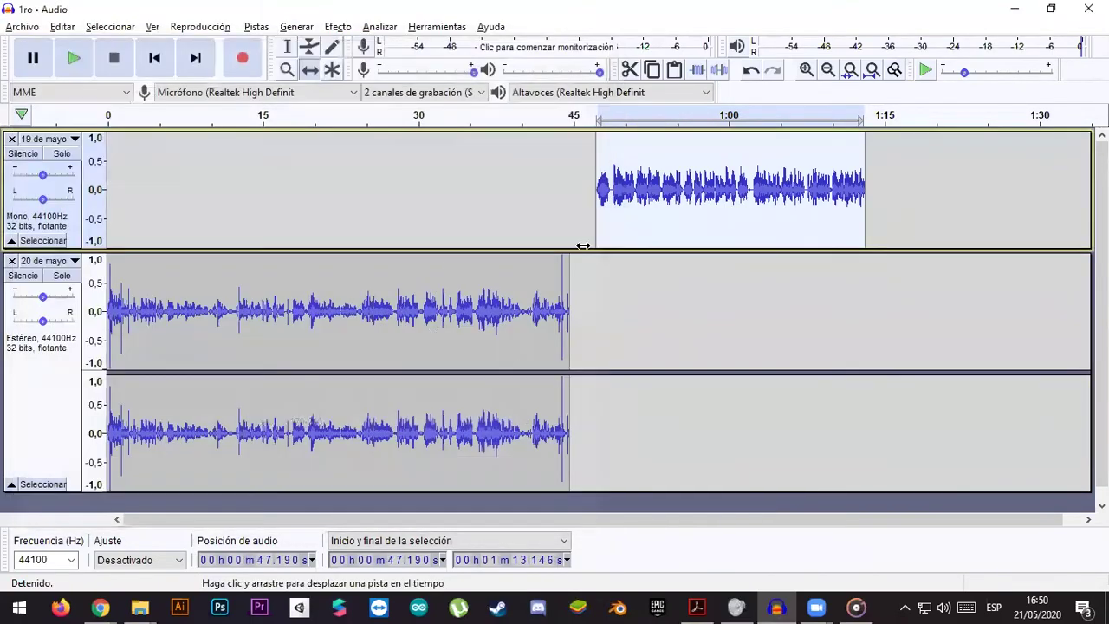
pyautogui.click(337, 26)
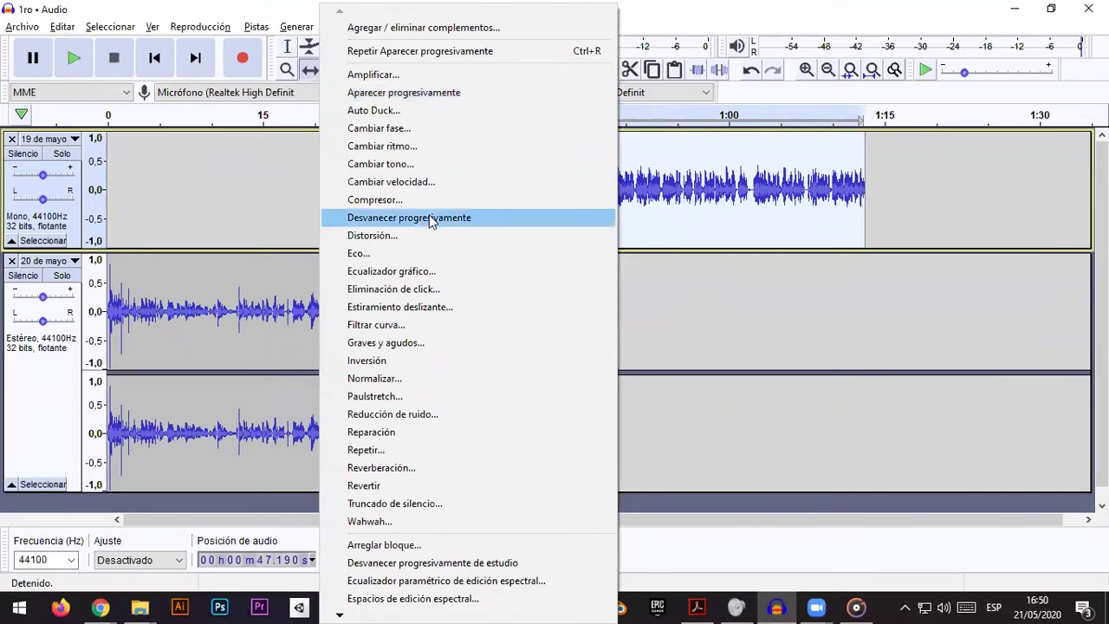
pyautogui.click(463, 414)
pyautogui.click(674, 434)
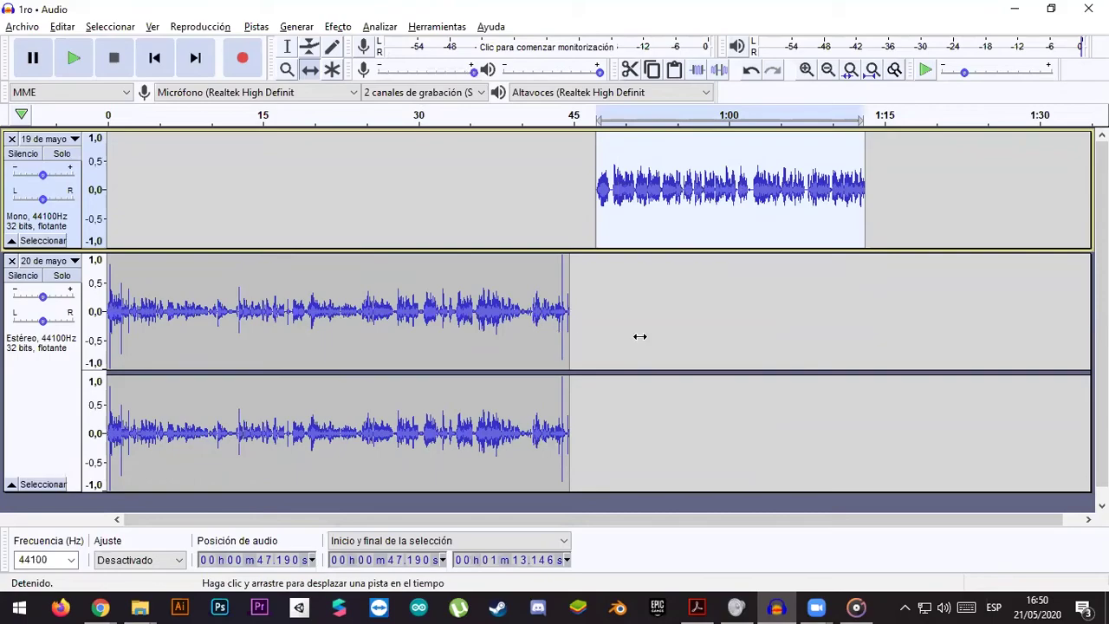
# - Switch to the Chrome window with the Audacity site and go from the Q&A presentation to the Google Slides home page
pyautogui.click(1009, 10)
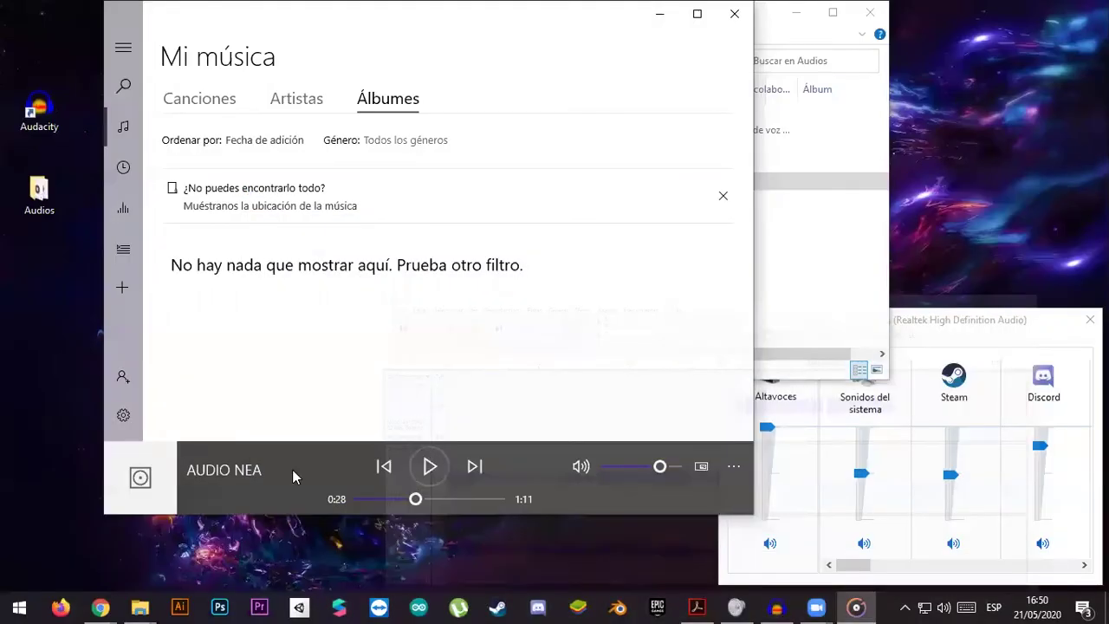
pyautogui.moveTo(100, 606)
pyautogui.click(261, 558)
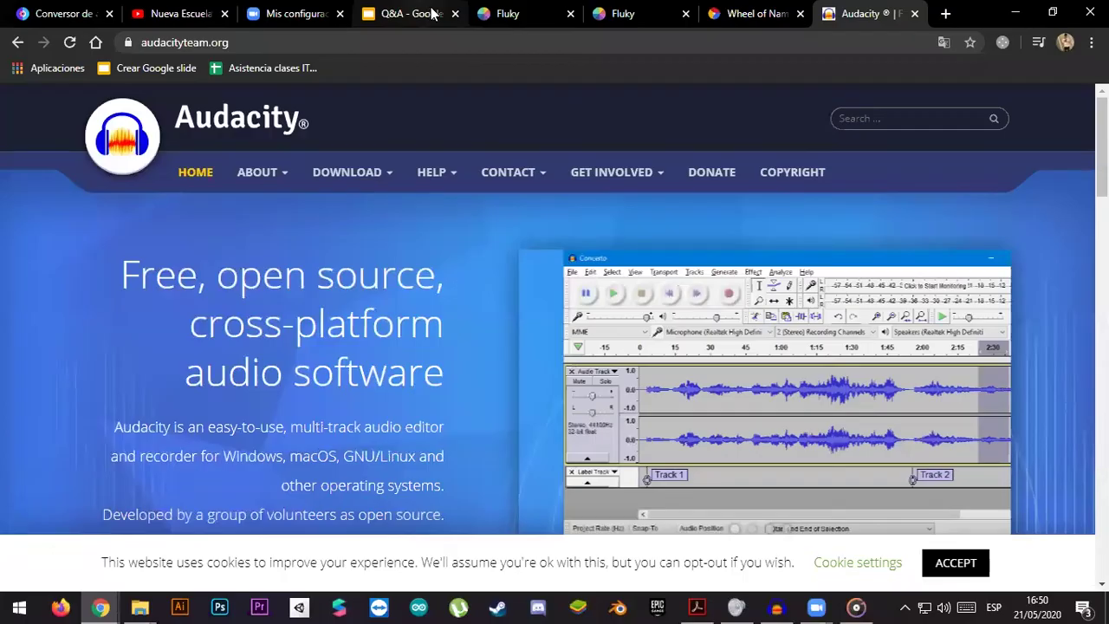
pyautogui.click(377, 12)
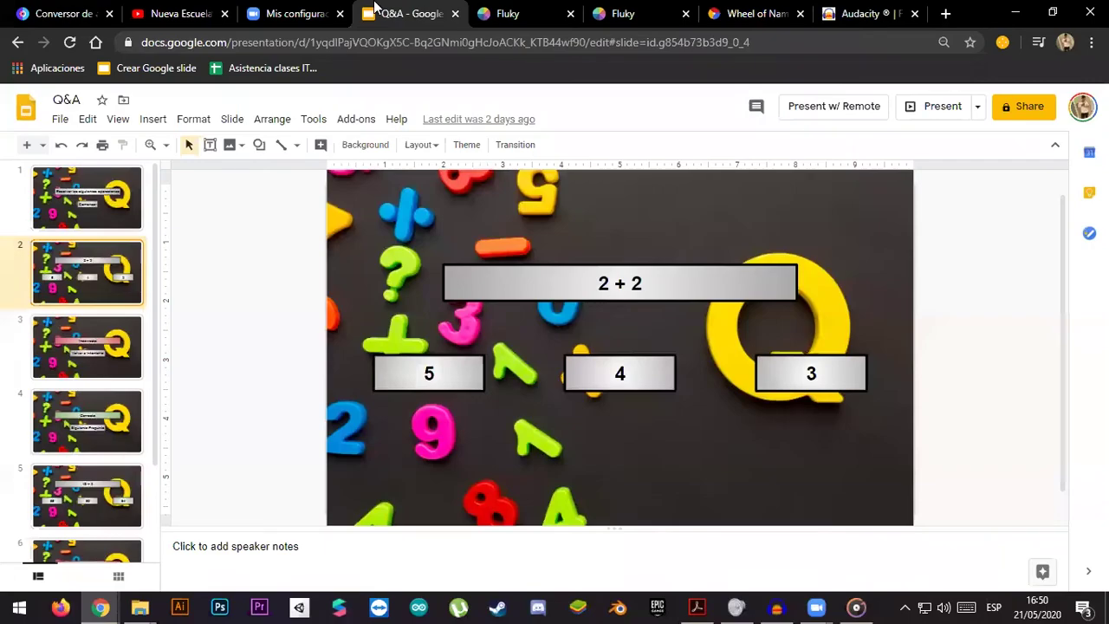
pyautogui.click(26, 106)
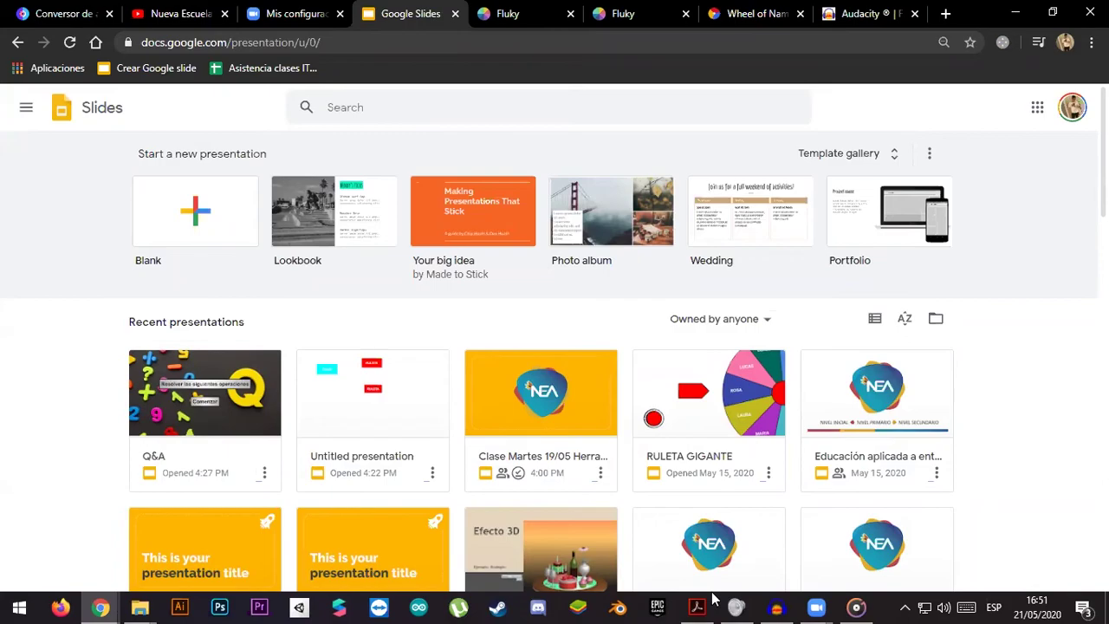
# - Show the list of uploaded videos on the Nueva Escuela YouTube channel
pyautogui.click(165, 10)
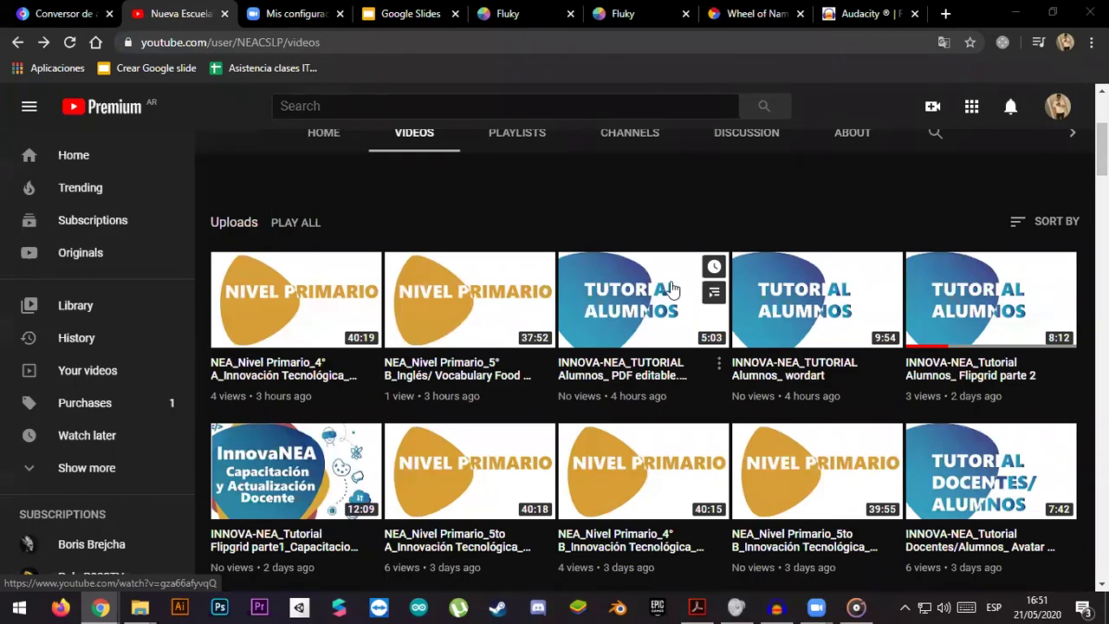
pyautogui.click(1015, 13)
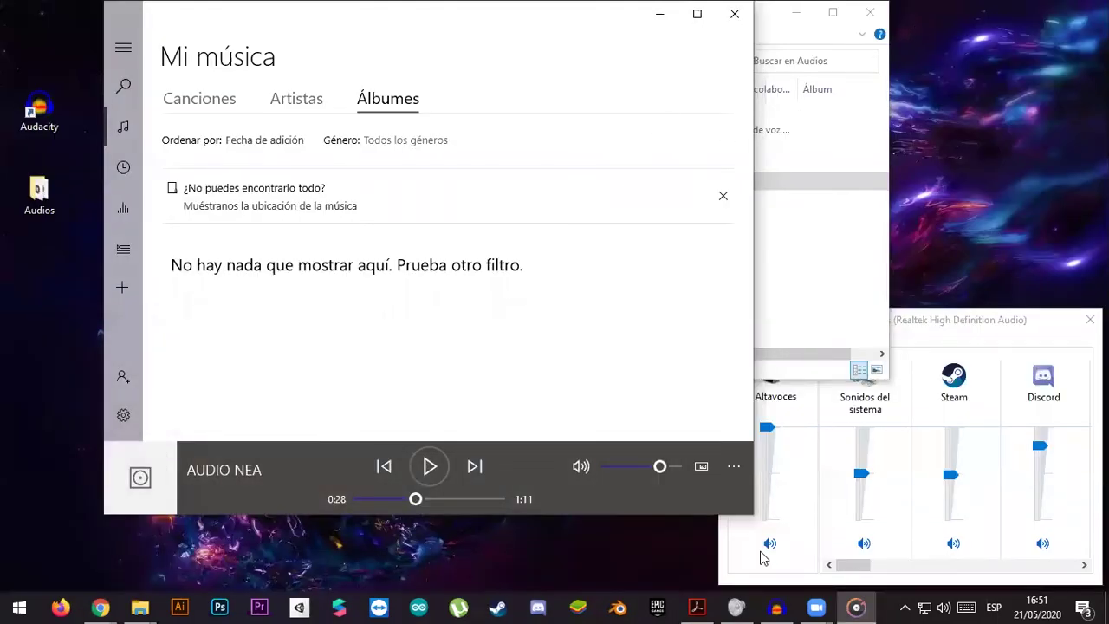
pyautogui.moveTo(789, 606)
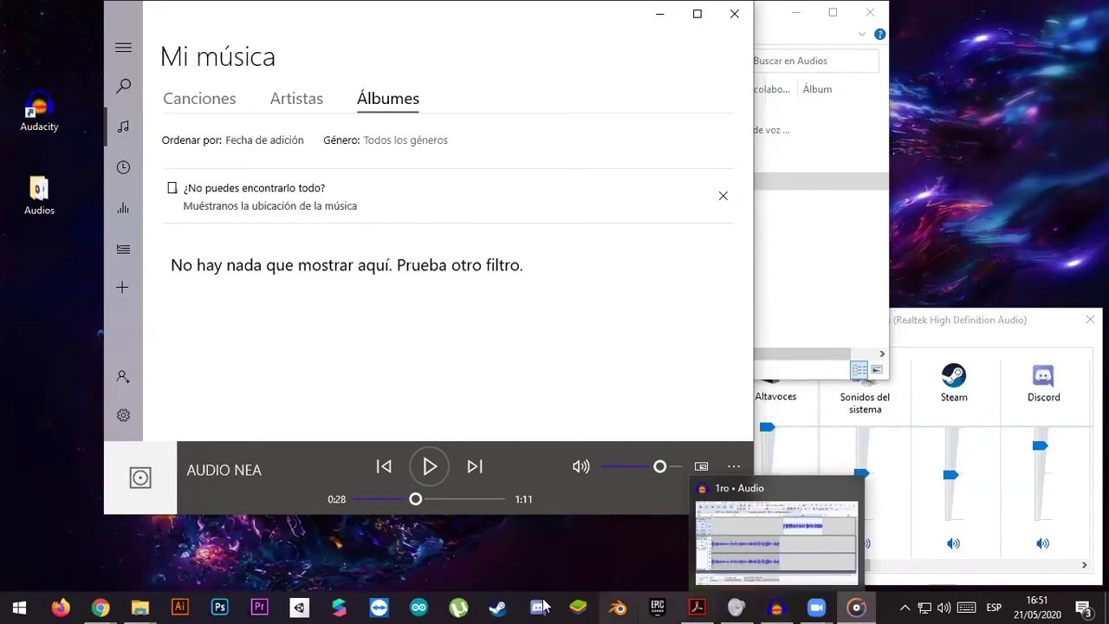
pyautogui.moveTo(100, 607)
pyautogui.click(231, 537)
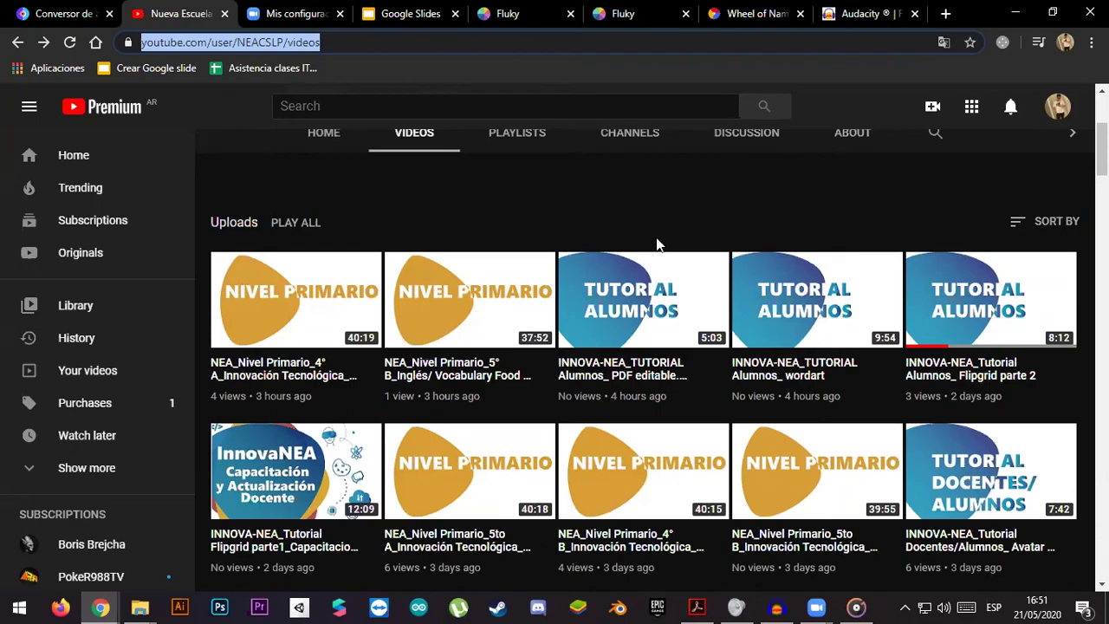
pyautogui.click(101, 606)
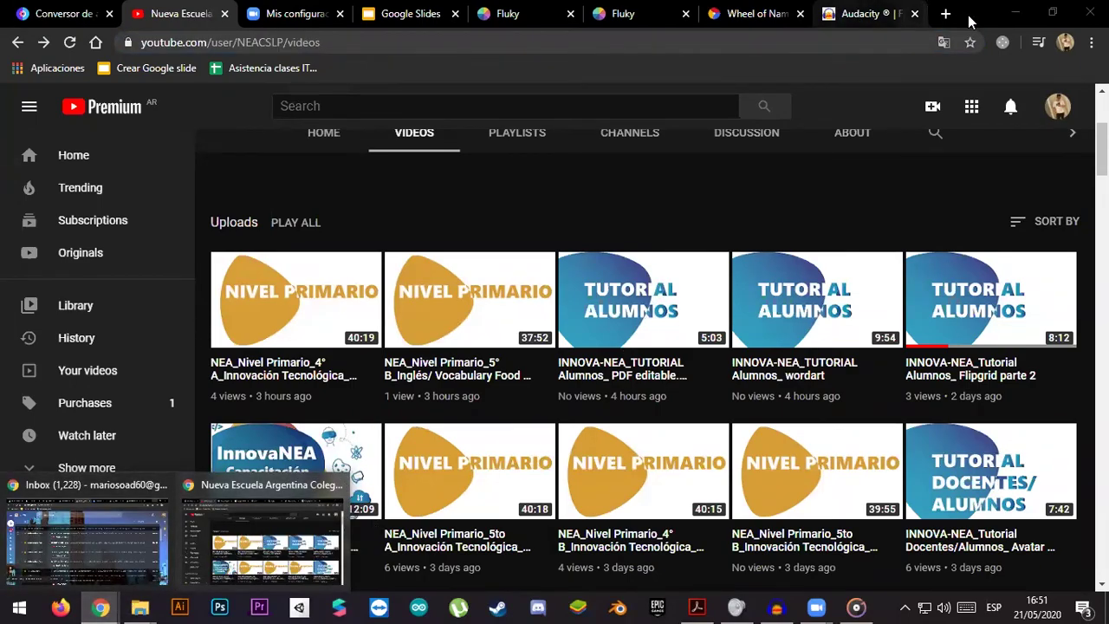
# - Open the Q&A presentation from the recent Google Slides presentations and view its slides up to slide 3, "Incorrecto"
pyautogui.click(438, 12)
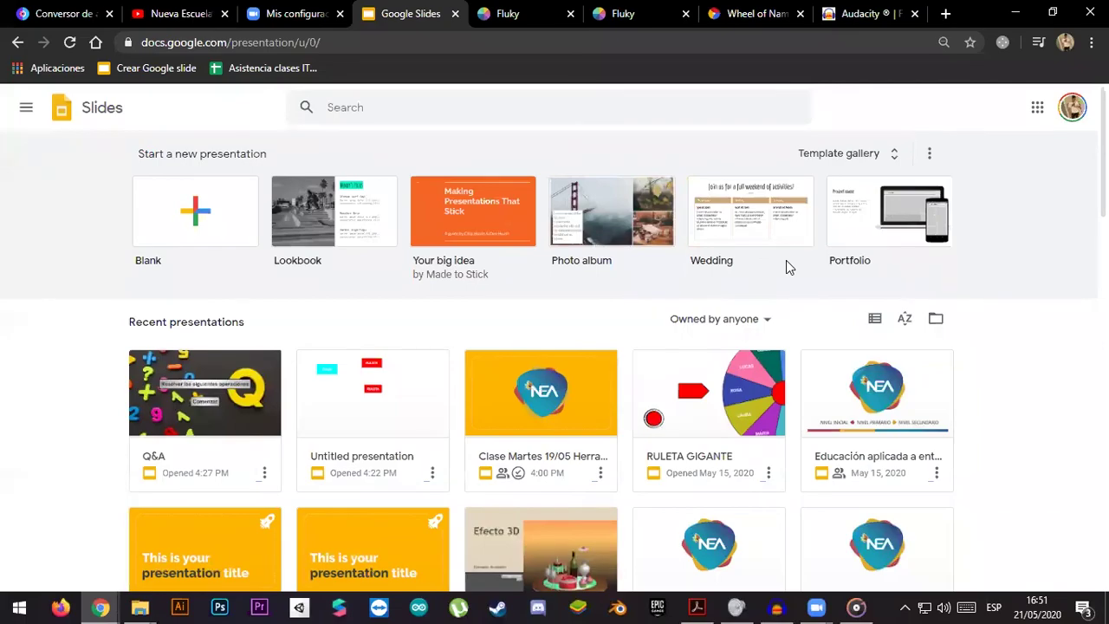
pyautogui.click(243, 399)
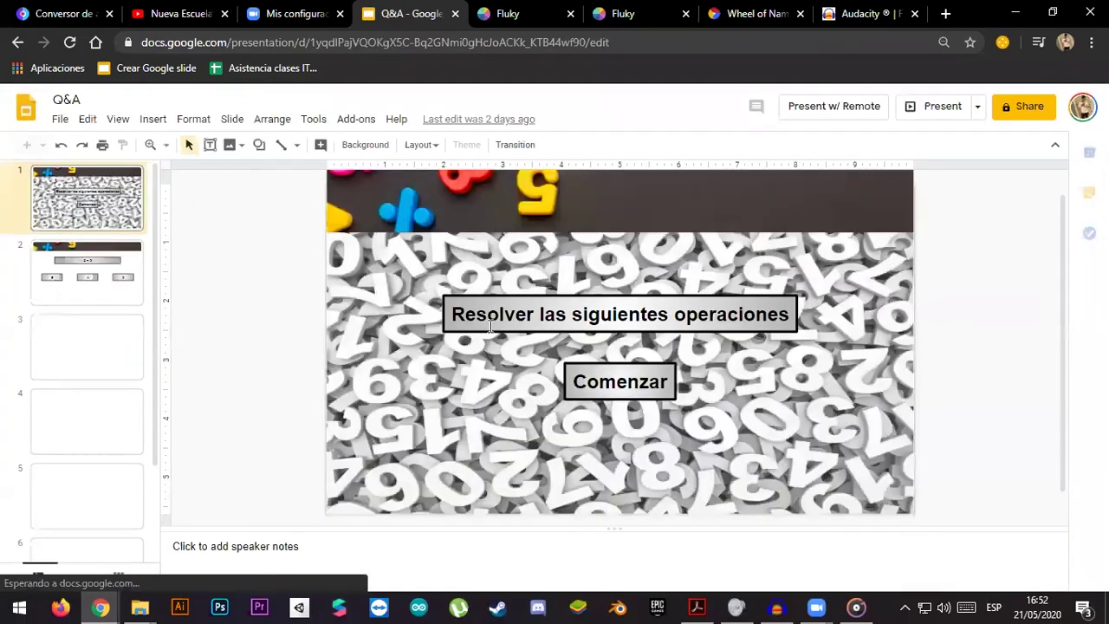
pyautogui.click(61, 299)
pyautogui.click(90, 223)
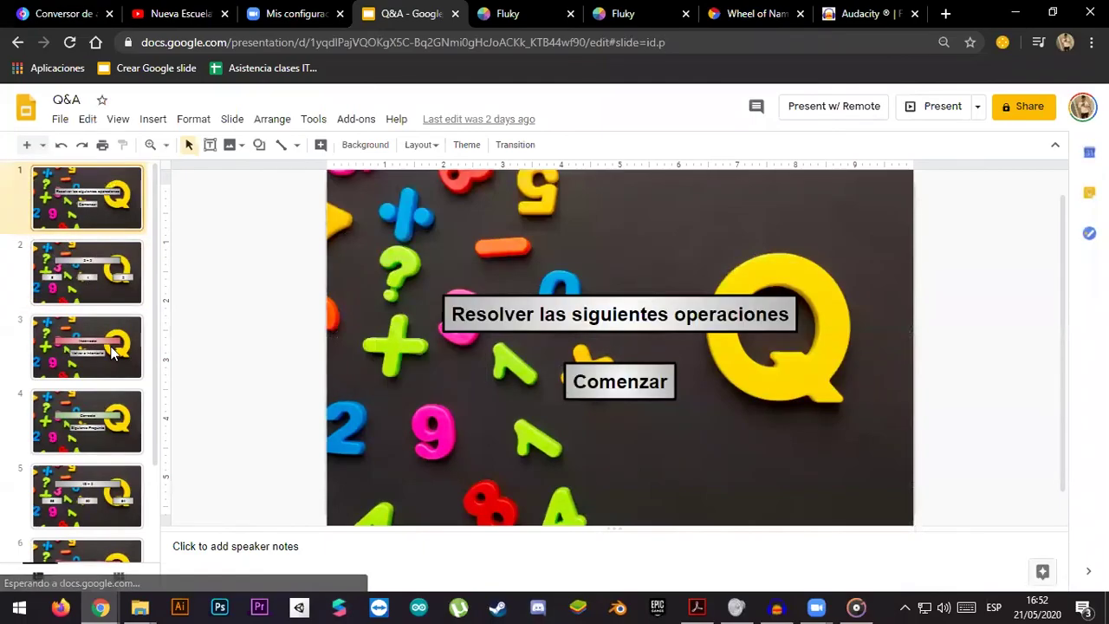
pyautogui.press('Down')
pyautogui.press('Down')
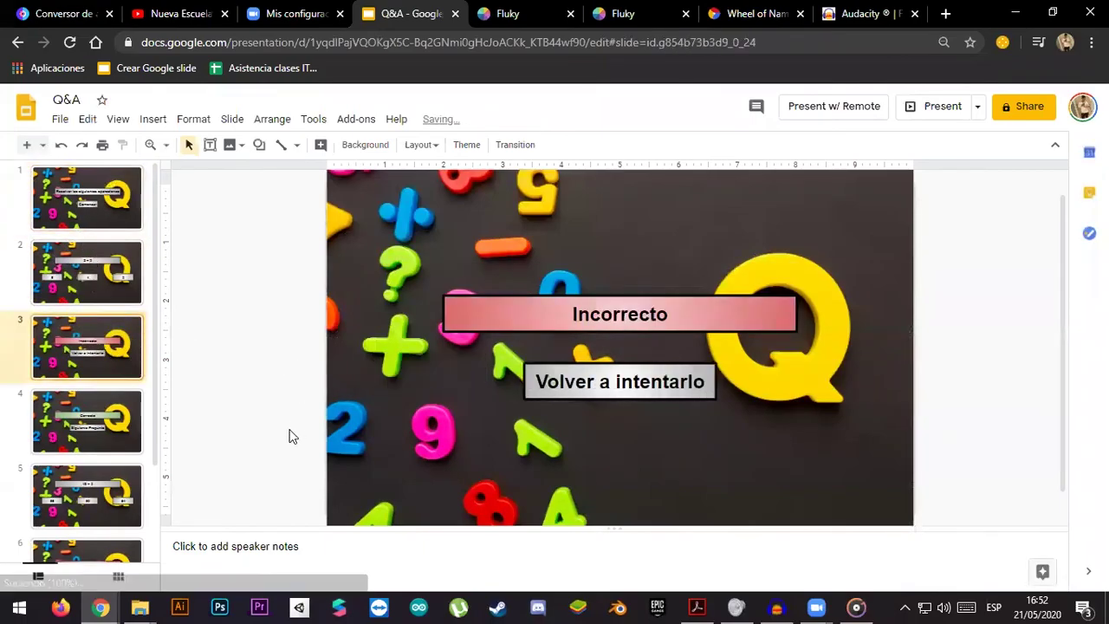